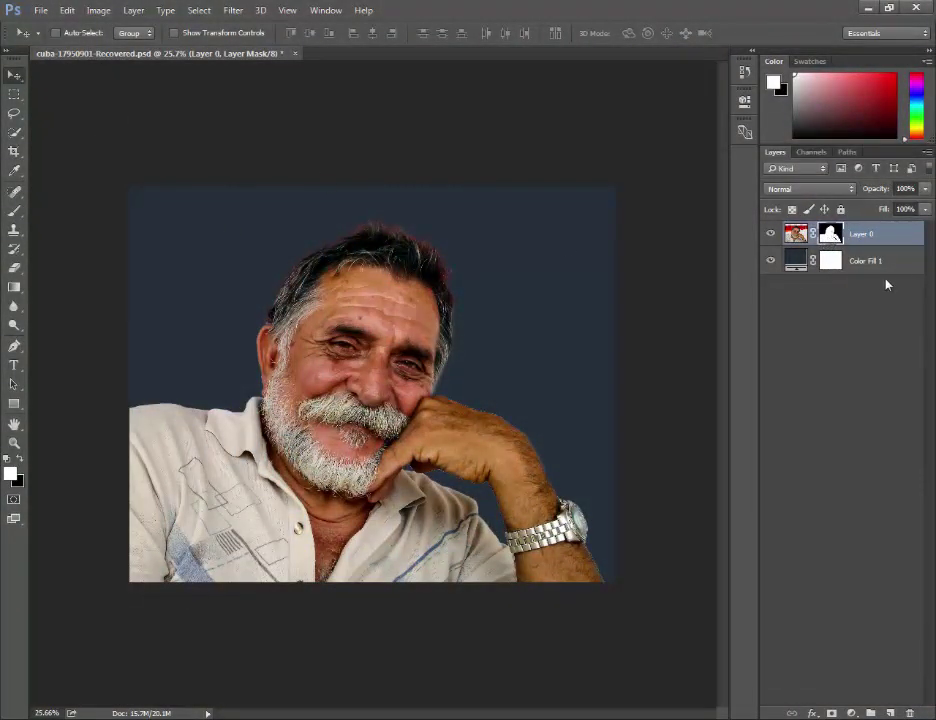
Step: Load the Layer 0 outline as a selection, add empty Layer 1 above it, and show the Filter menu
{"action": "left_click", "coordinate": [795, 236], "text": "ctrl"}
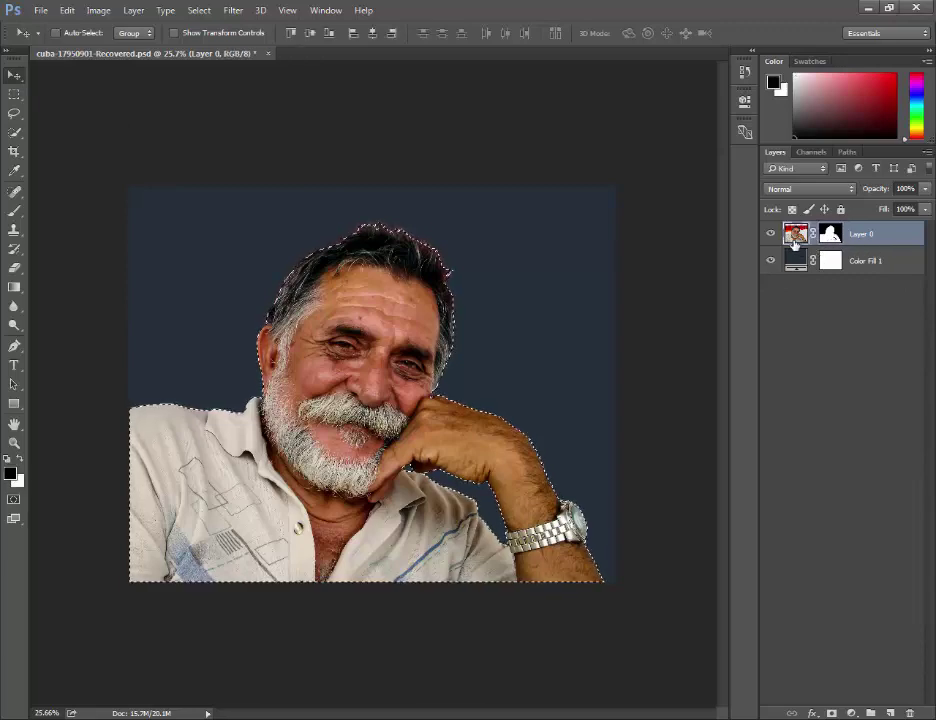
{"action": "key", "text": "ctrl+shift+alt+n"}
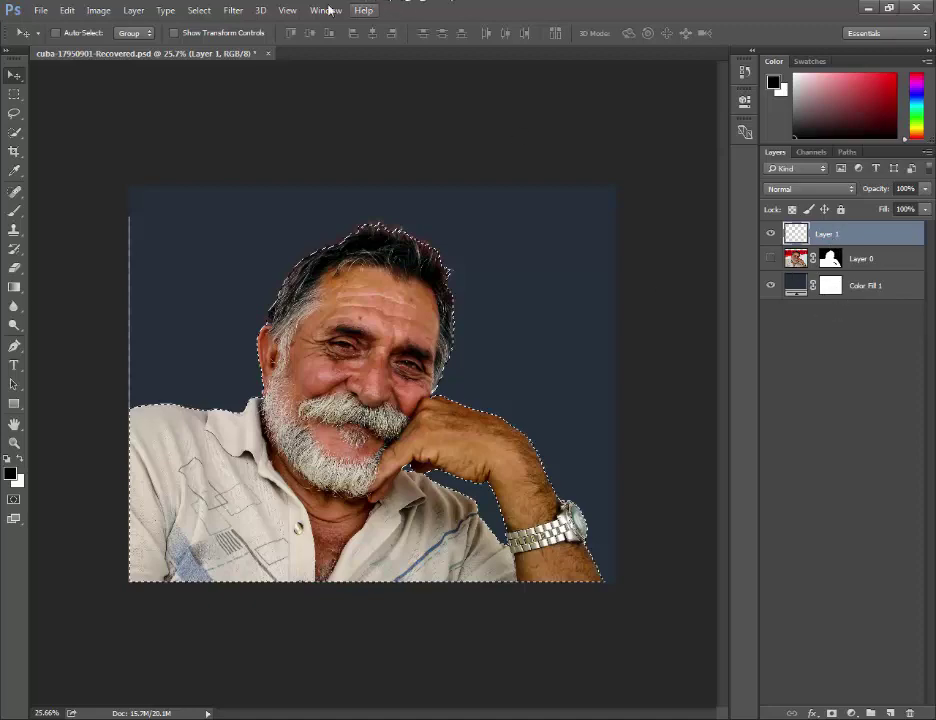
{"action": "left_click", "coordinate": [234, 11]}
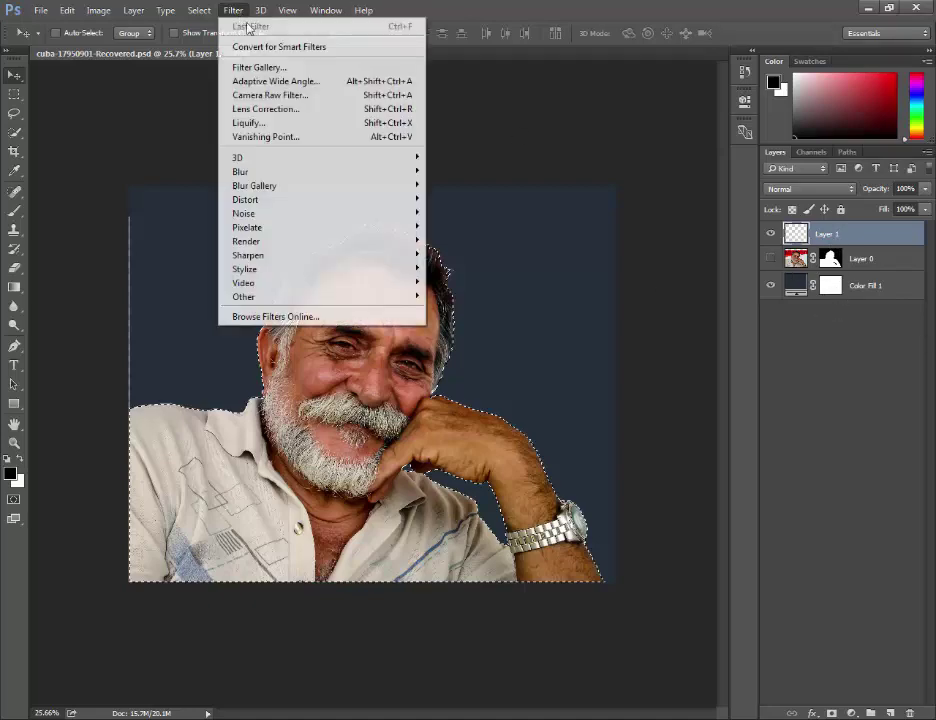
Step: In Camera Raw, set Shadows +13, Clarity +14 and slightly positive Blacks, with Exposure at 0
{"action": "left_click", "coordinate": [330, 97]}
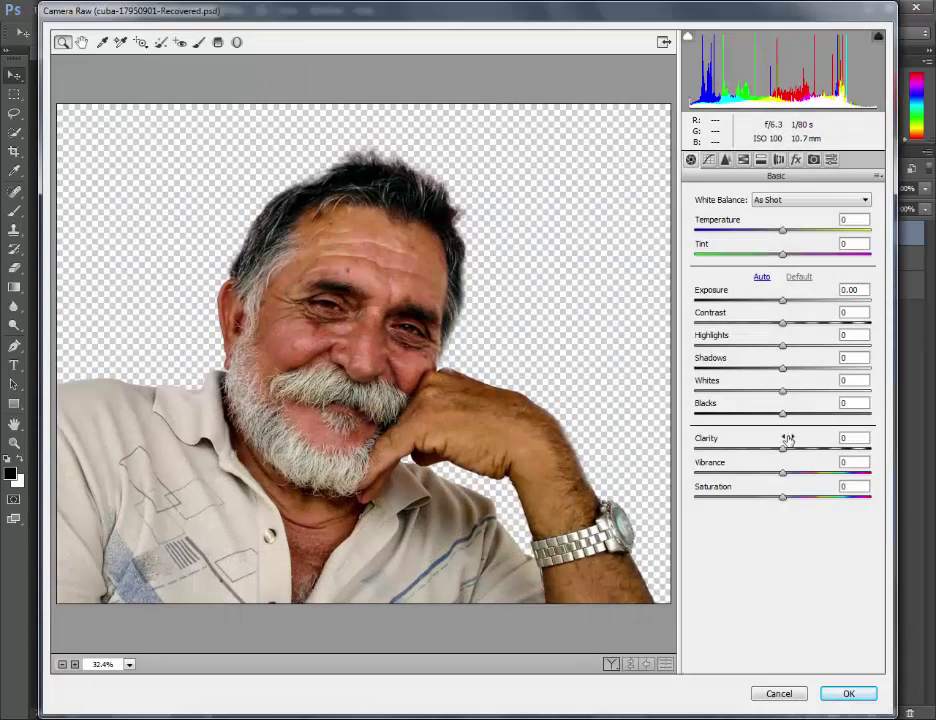
{"action": "left_click_drag", "start_coordinate": [783, 369], "coordinate": [794, 369]}
{"action": "mouse_move", "coordinate": [800, 449]}
{"action": "left_mouse_down"}
{"action": "mouse_move", "coordinate": [832, 450]}
{"action": "mouse_move", "coordinate": [797, 451]}
{"action": "mouse_move", "coordinate": [794, 476]}
{"action": "mouse_move", "coordinate": [819, 478]}
{"action": "mouse_move", "coordinate": [798, 505]}
{"action": "left_mouse_up"}
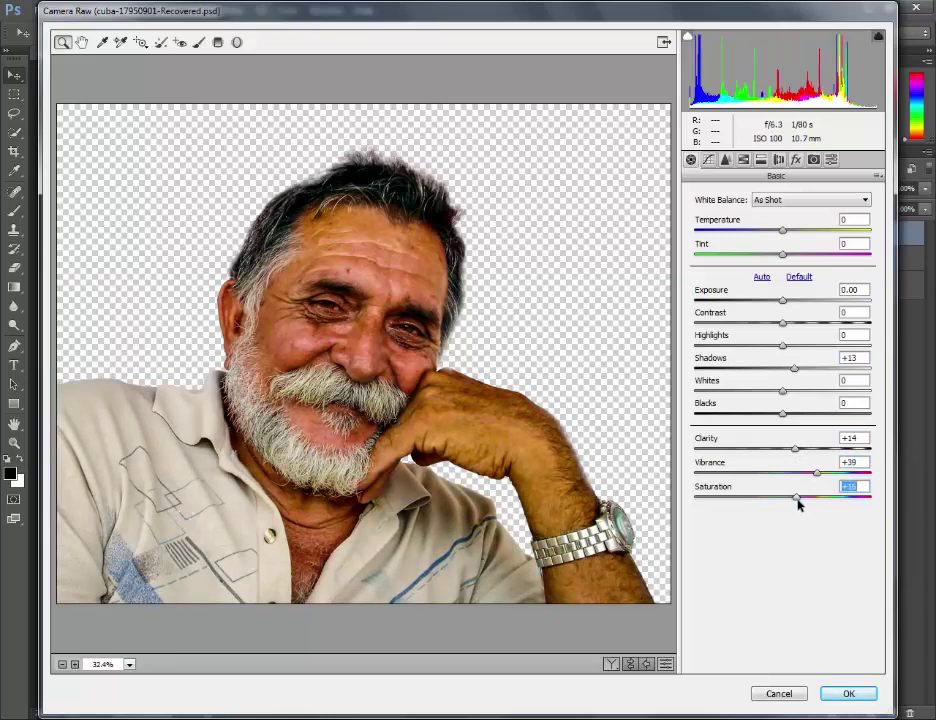
{"action": "left_click_drag", "start_coordinate": [785, 301], "coordinate": [780, 301]}
{"action": "double_click", "coordinate": [785, 305]}
{"action": "left_click", "coordinate": [796, 449]}
{"action": "left_click_drag", "start_coordinate": [783, 413], "coordinate": [790, 413]}
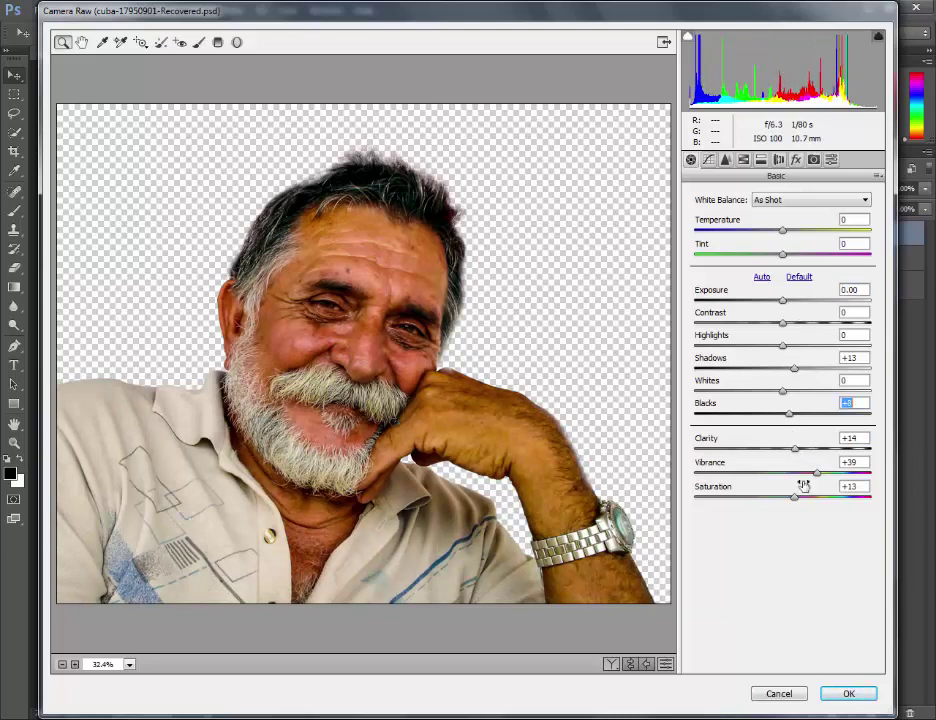
Step: Raise luminance noise reduction to about 25 and apply the Camera Raw filter
{"action": "left_click", "coordinate": [725, 160]}
{"action": "mouse_move", "coordinate": [695, 340]}
{"action": "left_mouse_down"}
{"action": "mouse_move", "coordinate": [738, 340]}
{"action": "mouse_move", "coordinate": [742, 387]}
{"action": "left_mouse_up"}
{"action": "left_click_drag", "start_coordinate": [738, 340], "coordinate": [746, 340]}
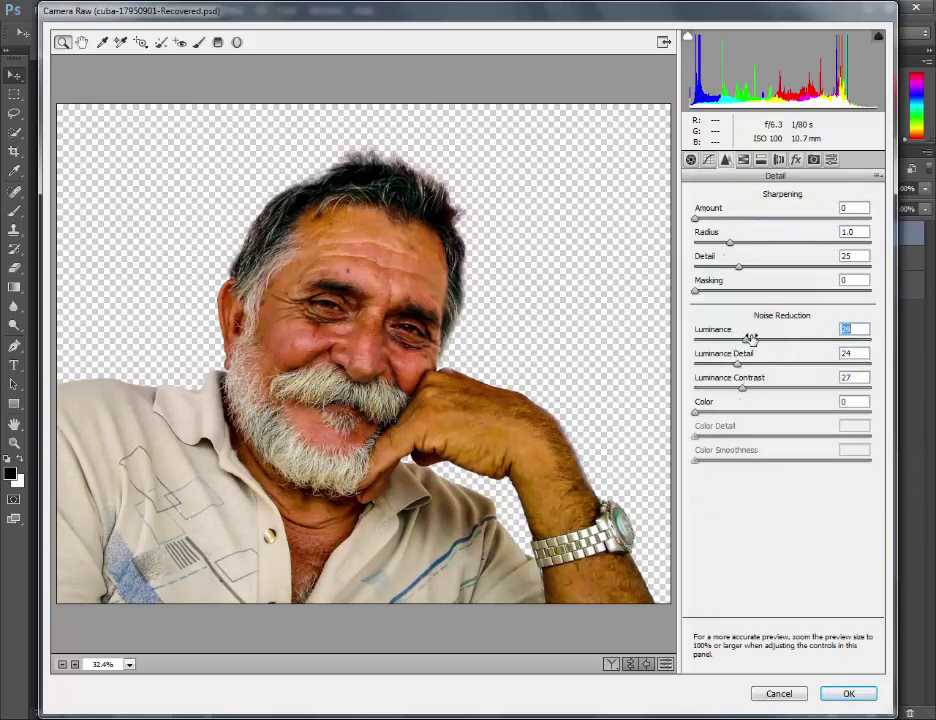
{"action": "left_click", "coordinate": [847, 694]}
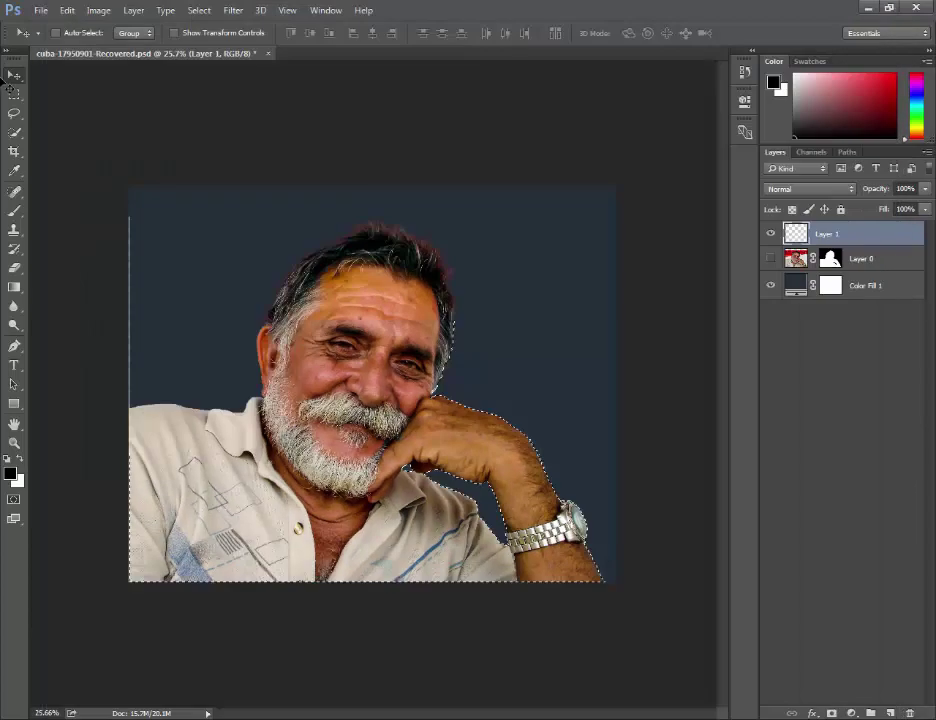
Step: Deselect, zoom in, add Layer 2, and set the Brush to 22% opacity and 15% flow
{"action": "key", "text": "ctrl+d"}
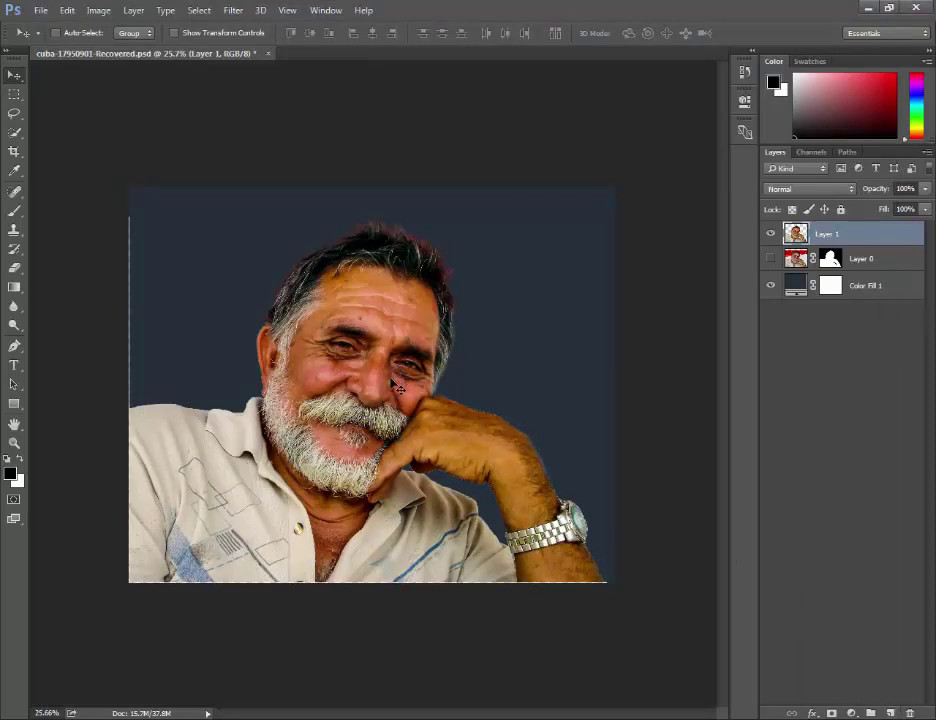
{"action": "key", "text": "ctrl+plus"}
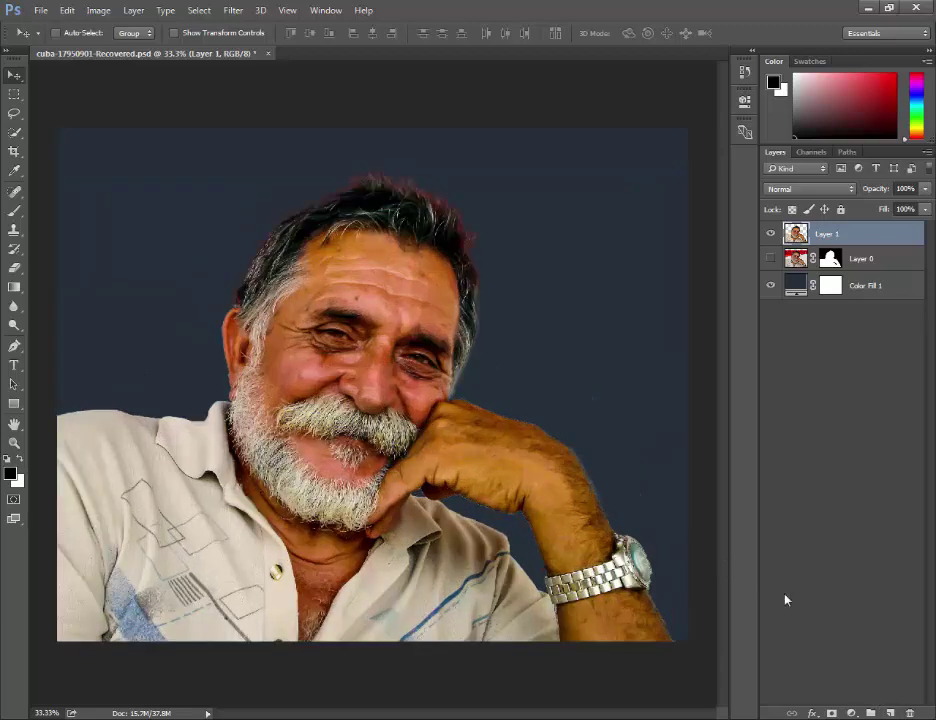
{"action": "left_click", "coordinate": [890, 711]}
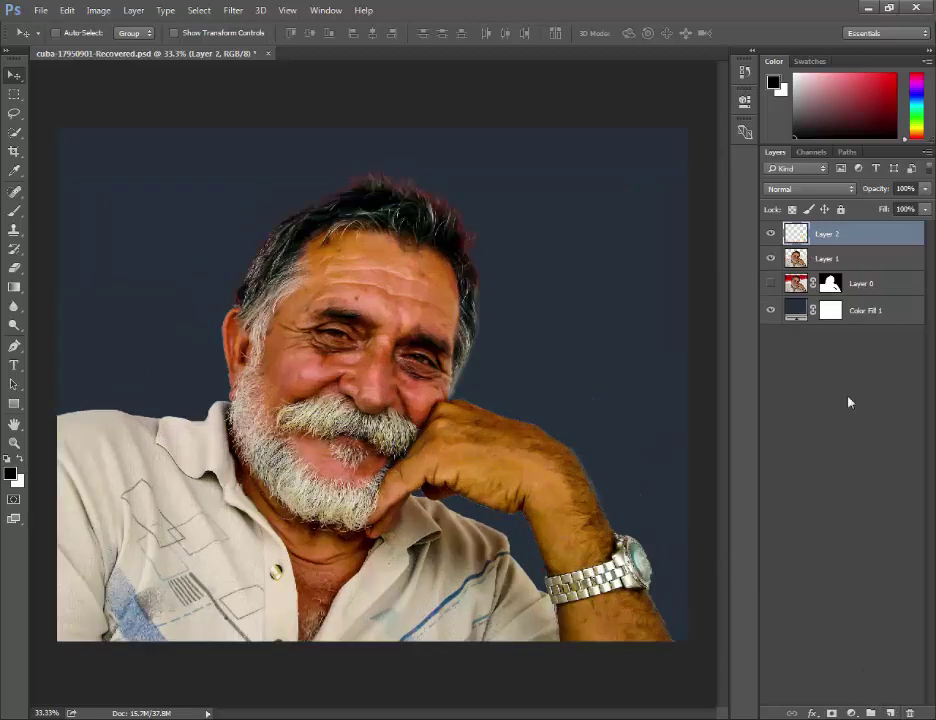
{"action": "left_click", "coordinate": [14, 211]}
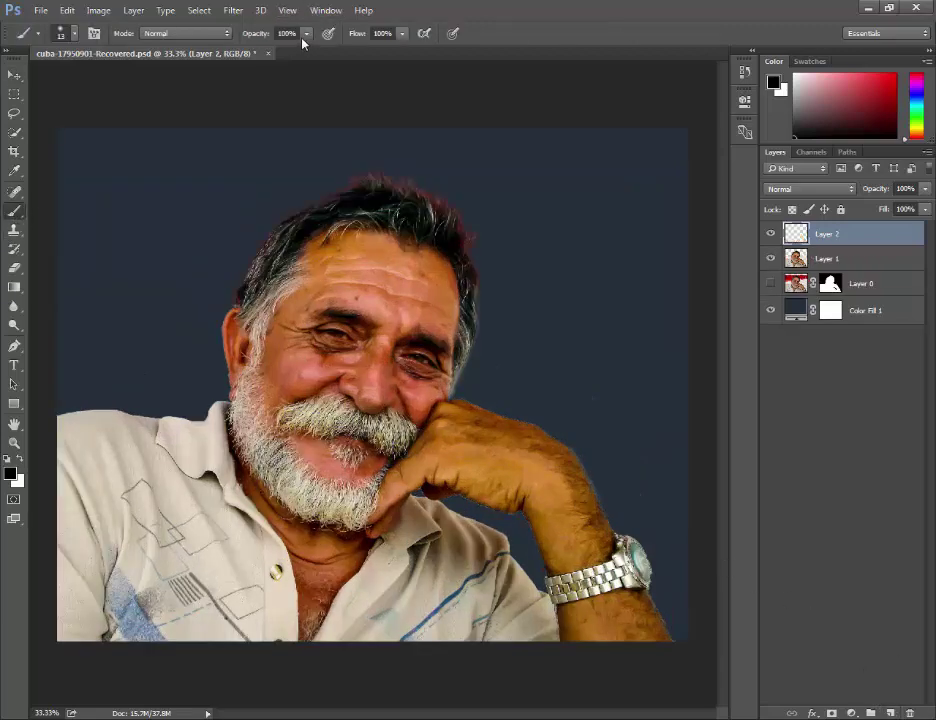
{"action": "left_click_drag", "start_coordinate": [305, 35], "coordinate": [249, 57]}
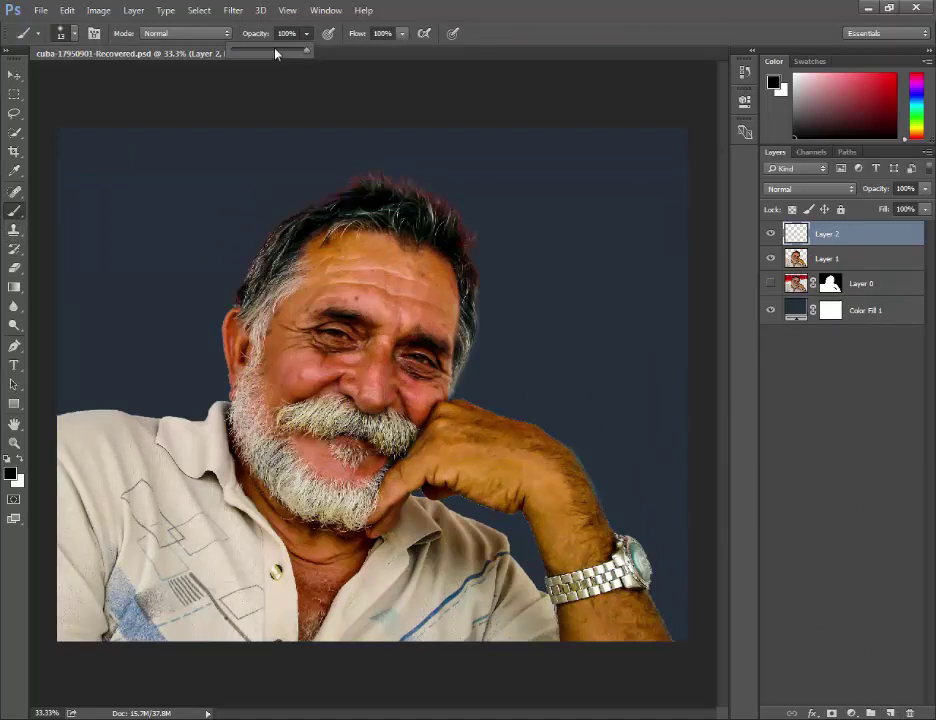
{"action": "left_click", "coordinate": [408, 35]}
{"action": "left_click_drag", "start_coordinate": [347, 57], "coordinate": [341, 57]}
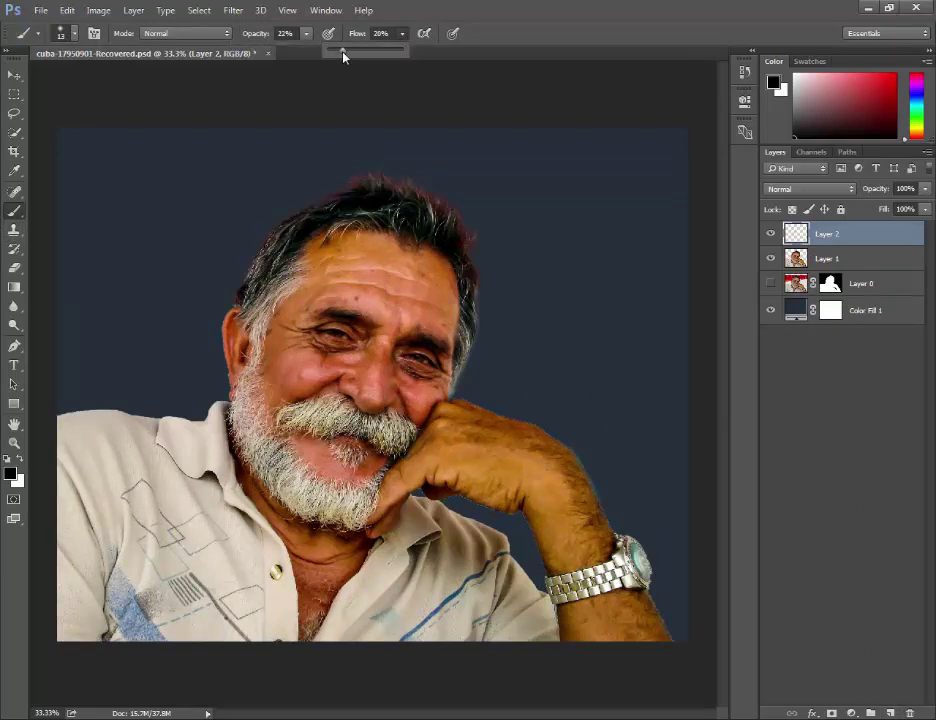
Step: With a 200 px brush in warm salmon and red-orange, faintly paint over the beard and chin
{"action": "left_click", "coordinate": [351, 283], "text": "alt"}
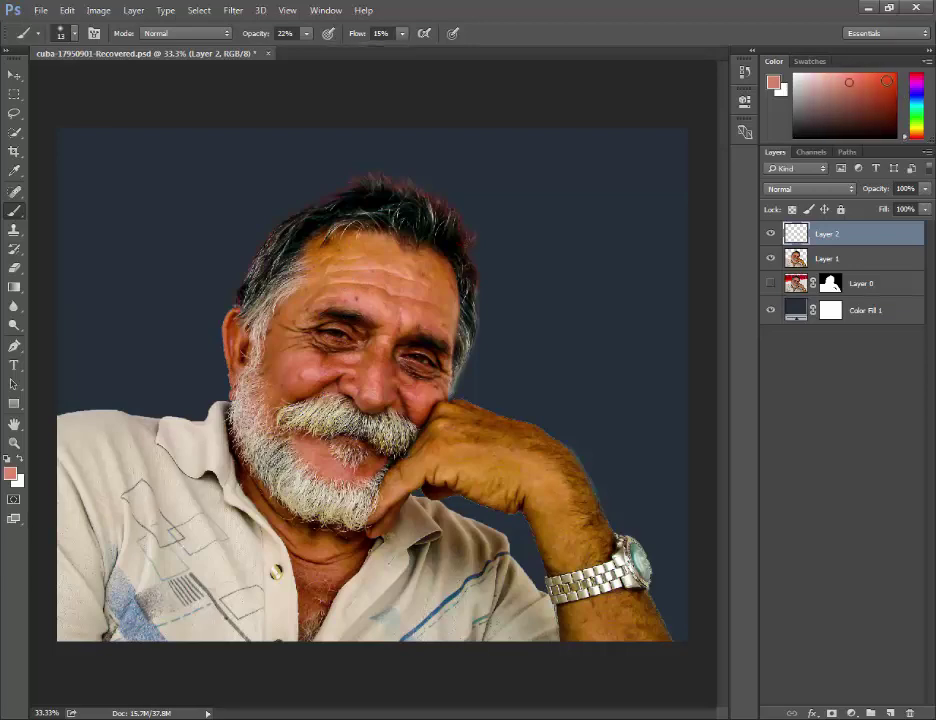
{"action": "left_click_drag", "start_coordinate": [887, 80], "coordinate": [893, 79]}
{"action": "key", "text": "bracketright"}
{"action": "key", "text": "bracketright"}
{"action": "key", "text": "bracketright"}
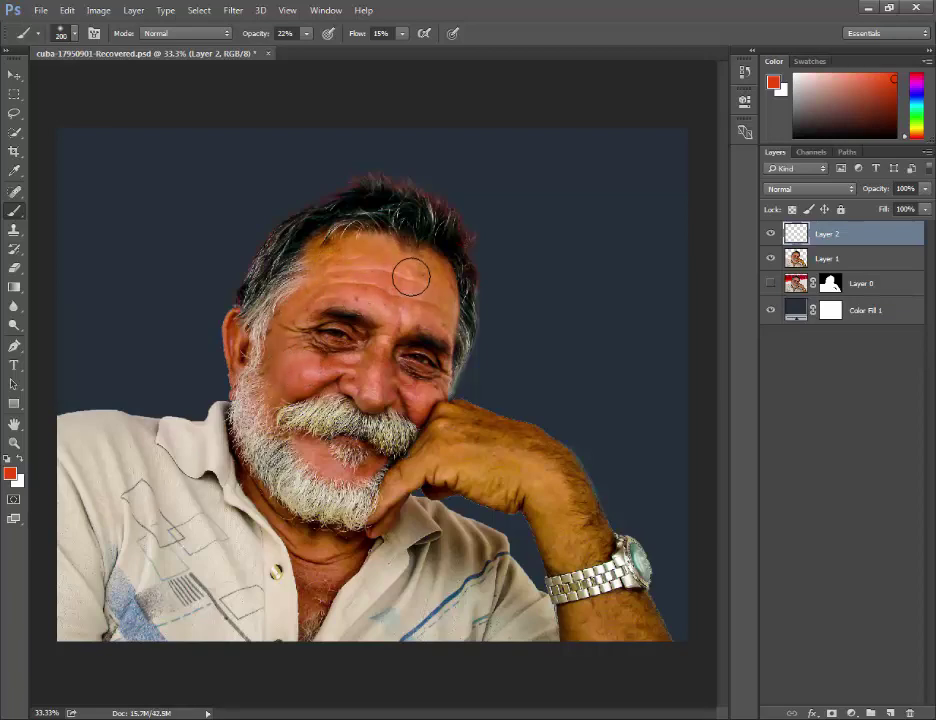
{"action": "left_click_drag", "start_coordinate": [344, 526], "coordinate": [366, 491]}
{"action": "left_click", "coordinate": [373, 347], "text": "alt"}
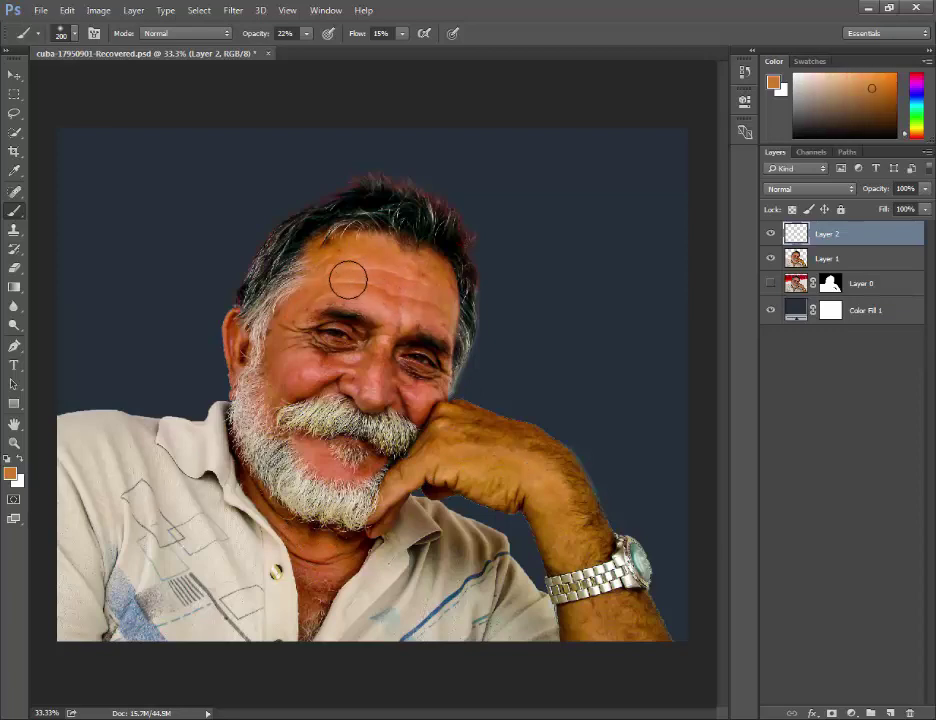
Step: Merge the paint layer into the portrait layer
{"action": "left_click", "coordinate": [838, 260], "text": "shift"}
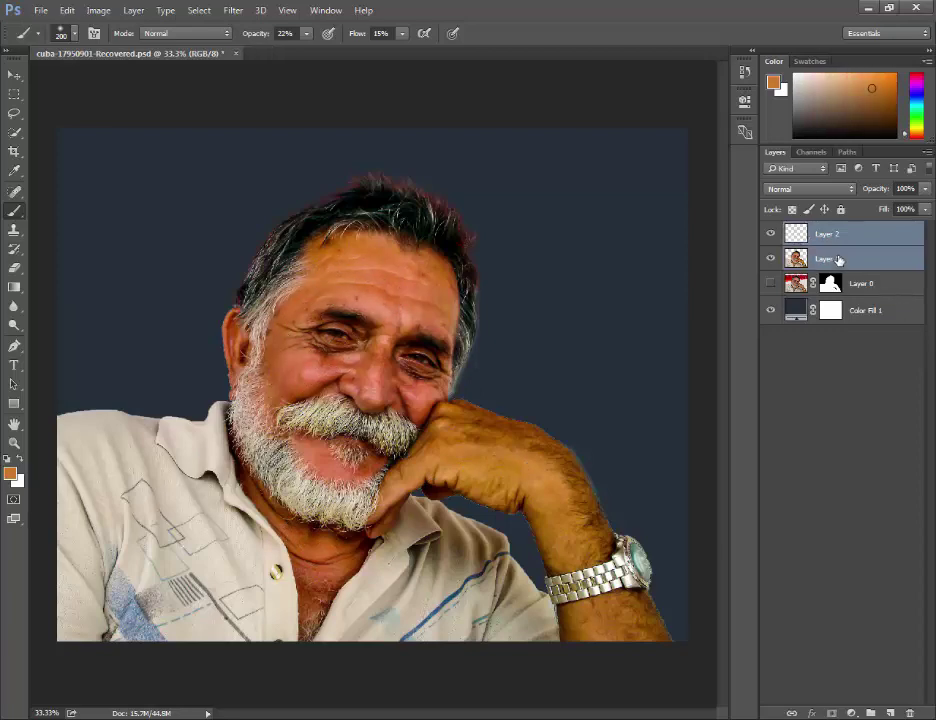
{"action": "key", "text": "ctrl+e"}
{"action": "key", "text": "v"}
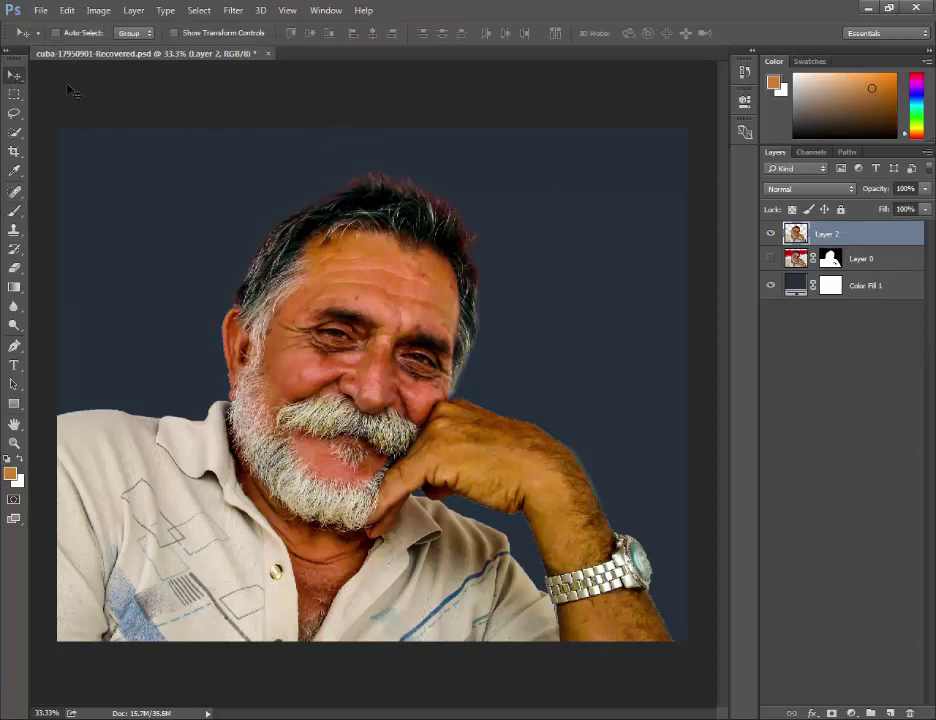
{"action": "left_click", "coordinate": [236, 11]}
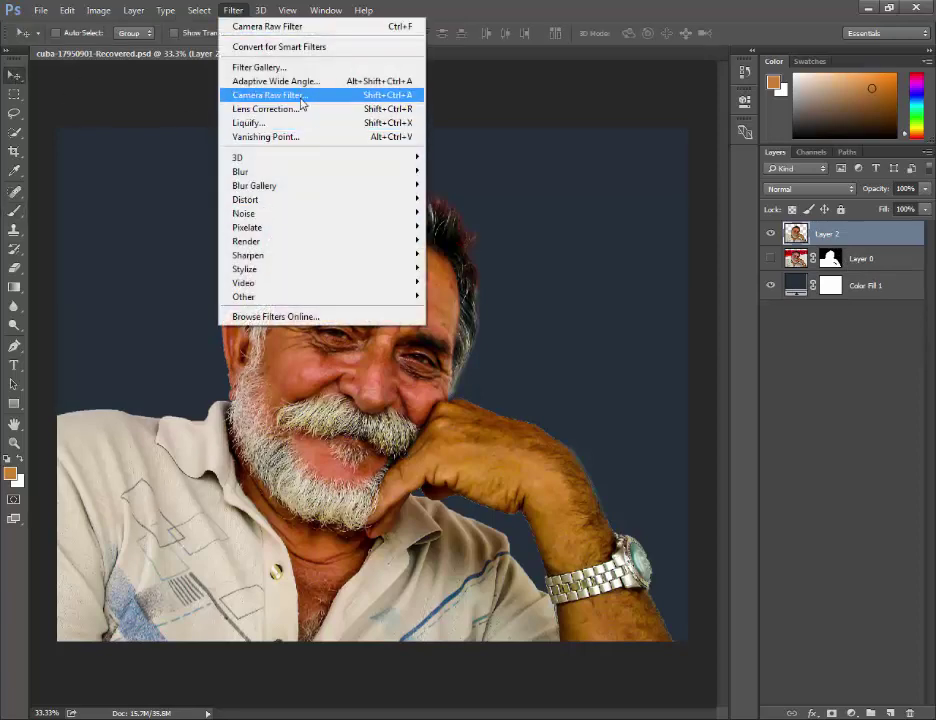
{"action": "left_click", "coordinate": [873, 248]}
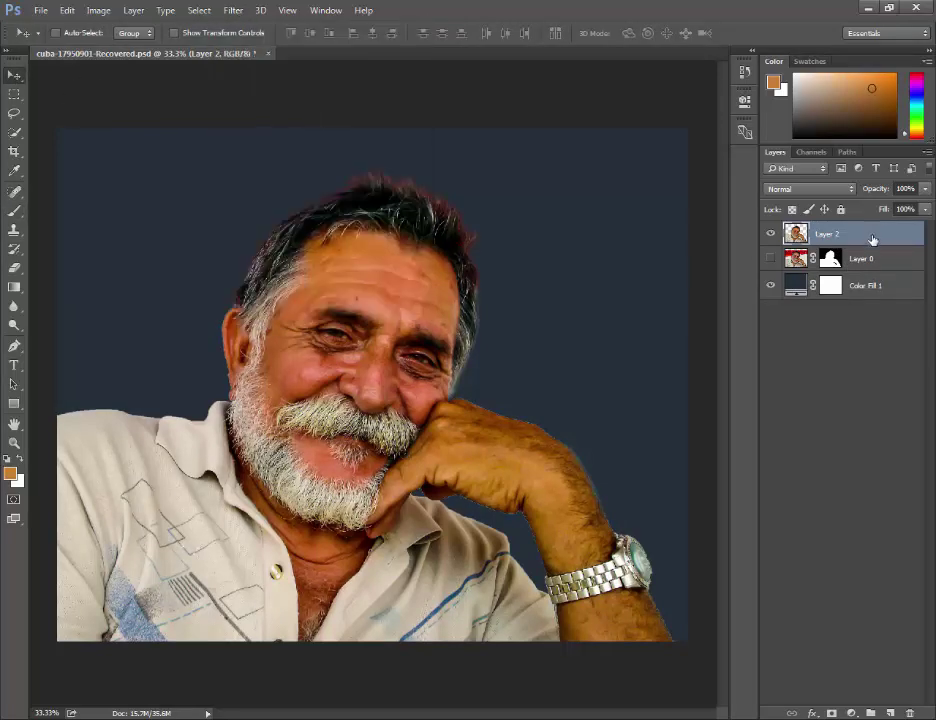
Step: Duplicate the merged layer, set the copy to Soft Light, and apply High Pass with a low radius
{"action": "left_click_drag", "start_coordinate": [873, 240], "coordinate": [890, 713]}
{"action": "left_click", "coordinate": [812, 189]}
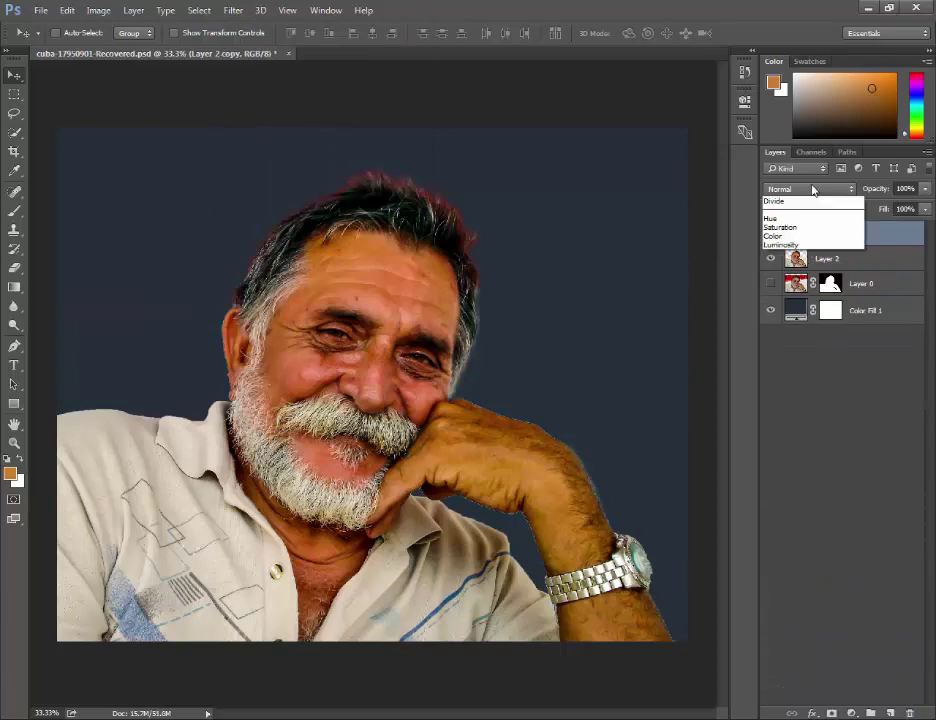
{"action": "left_click", "coordinate": [810, 341]}
{"action": "left_click", "coordinate": [233, 10]}
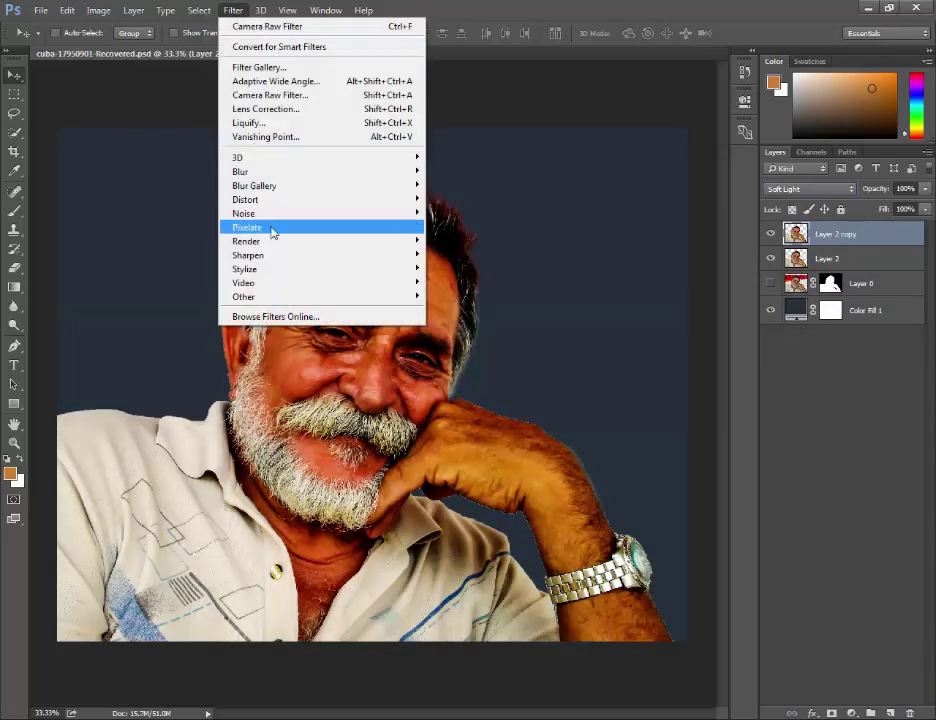
{"action": "mouse_move", "coordinate": [244, 297]}
{"action": "left_click", "coordinate": [466, 311]}
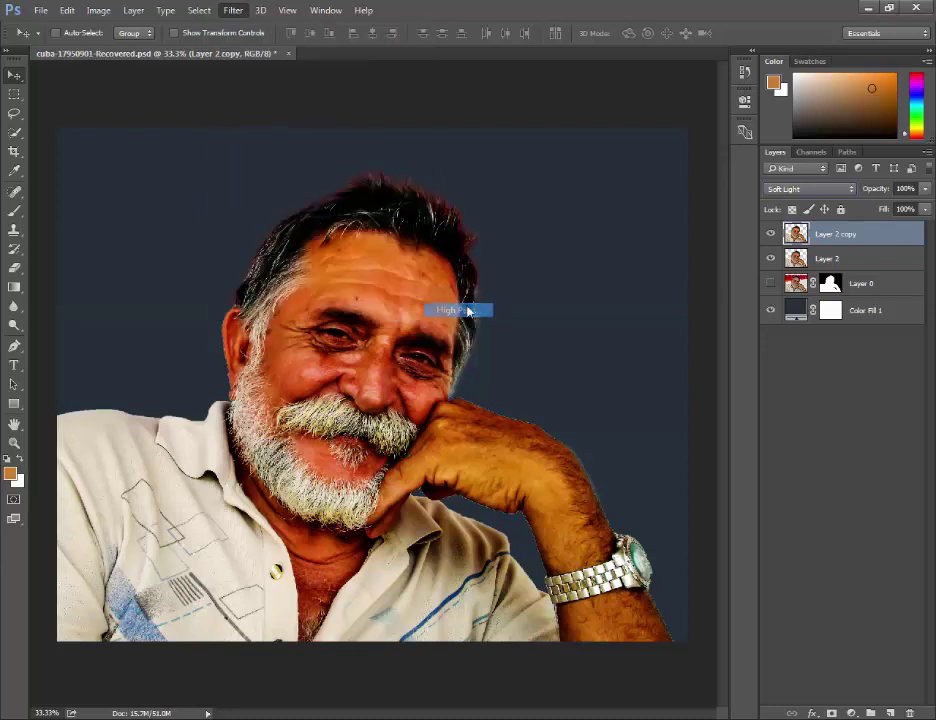
{"action": "left_click_drag", "start_coordinate": [468, 178], "coordinate": [712, 218]}
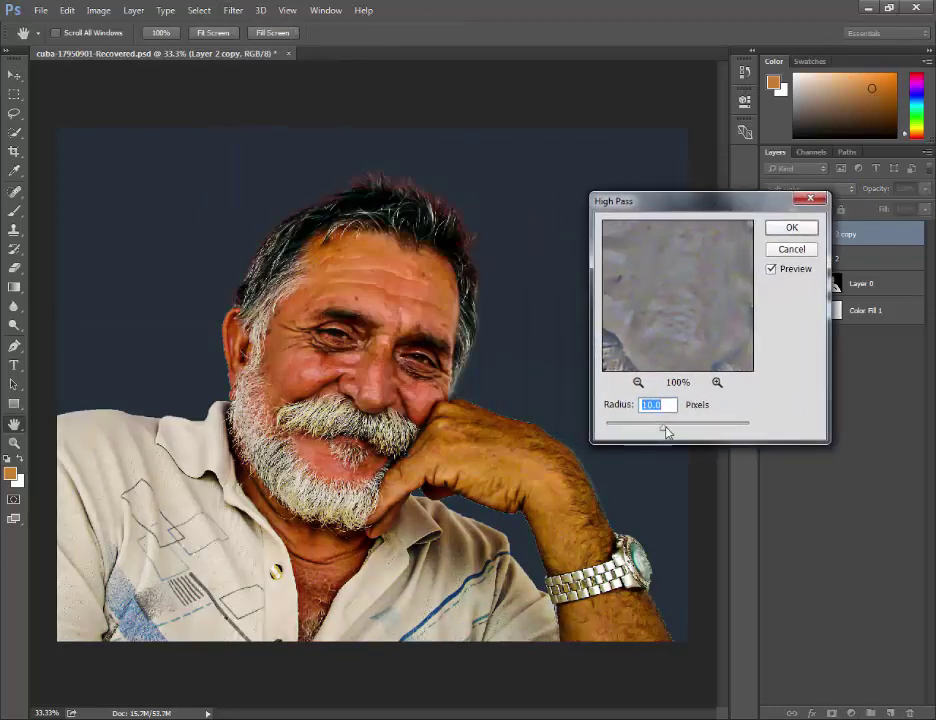
{"action": "left_click_drag", "start_coordinate": [666, 431], "coordinate": [636, 433]}
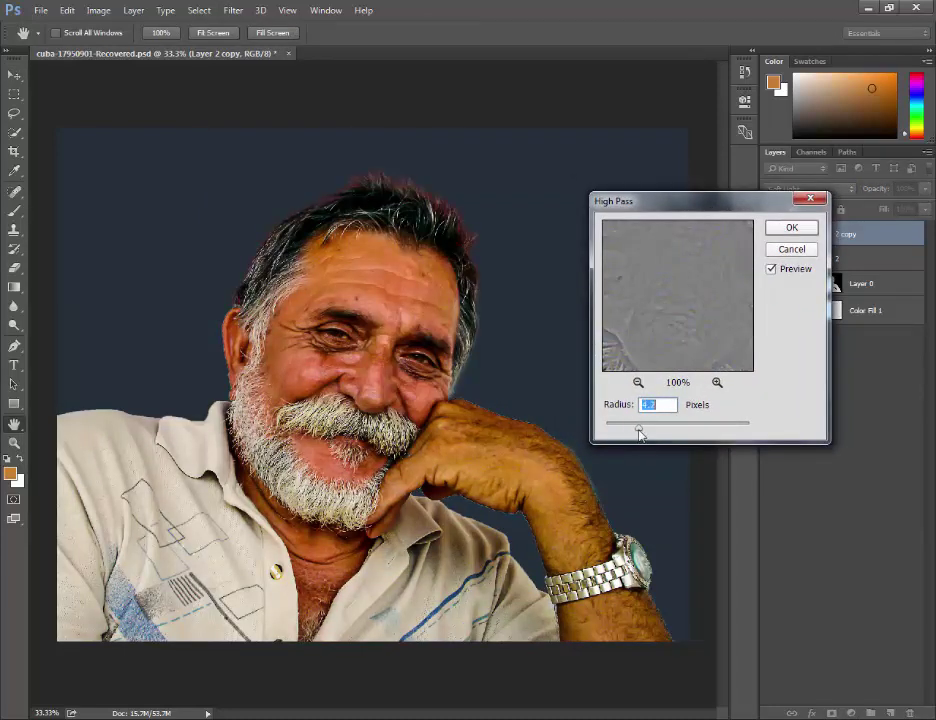
{"action": "left_click", "coordinate": [791, 228]}
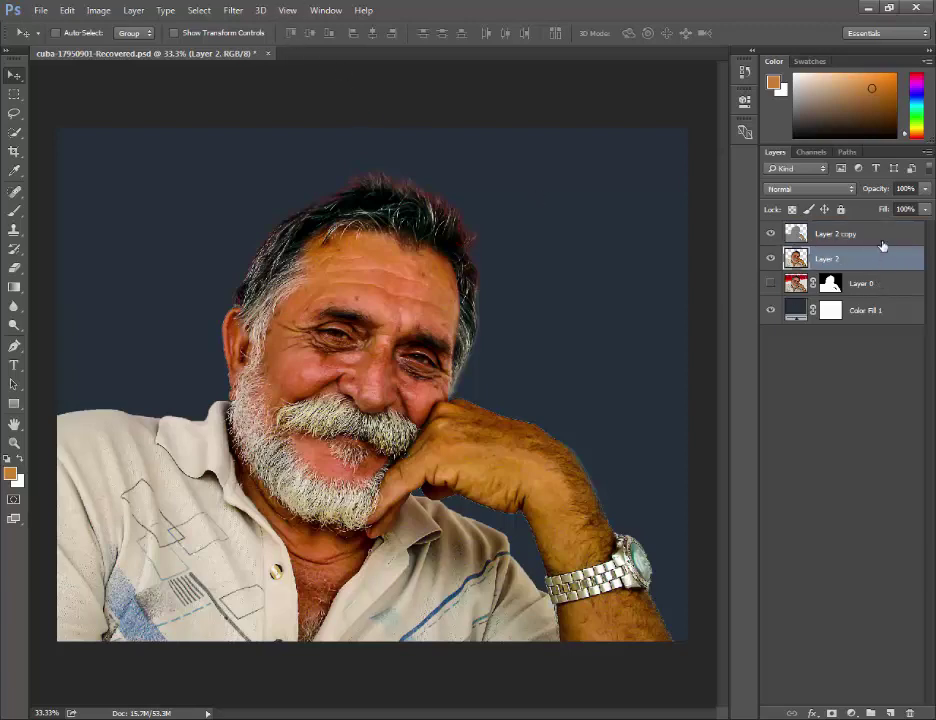
Step: Merge Layer 2 with its Soft Light copy, hide Layer 0, and set the Eraser to 117 px
{"action": "left_click", "coordinate": [879, 262], "text": "shift"}
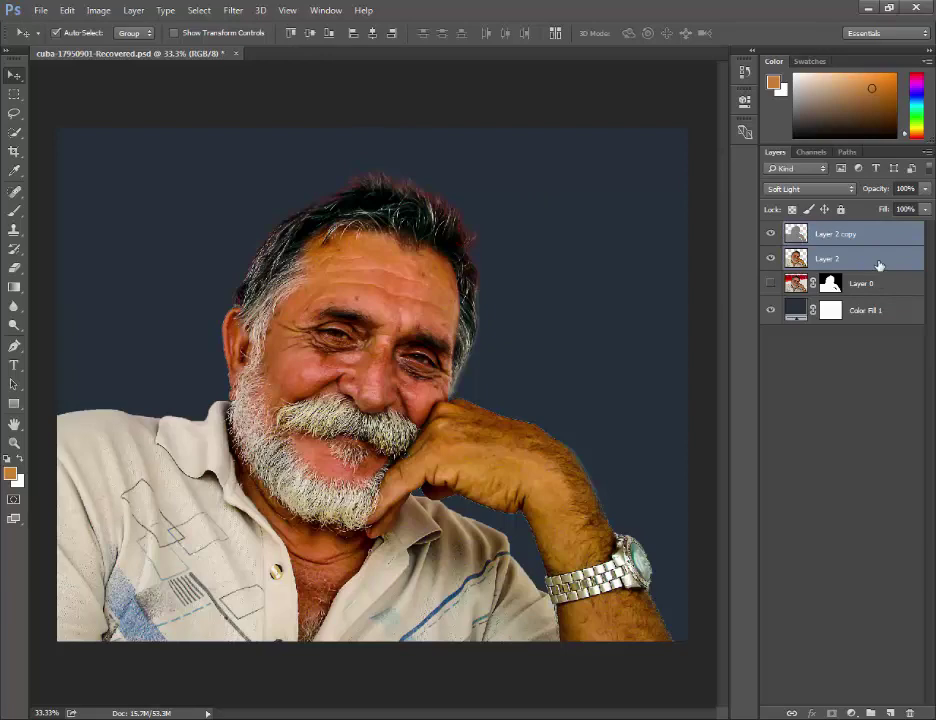
{"action": "key", "text": "ctrl+e"}
{"action": "left_click", "coordinate": [769, 260]}
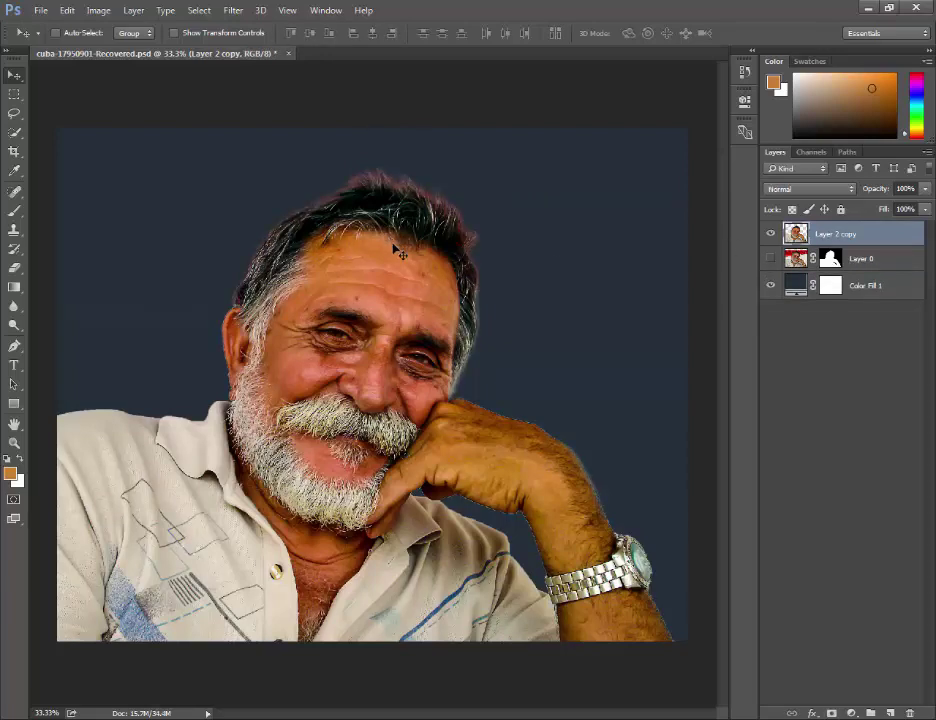
{"action": "left_click", "coordinate": [14, 268]}
{"action": "left_click", "coordinate": [64, 37]}
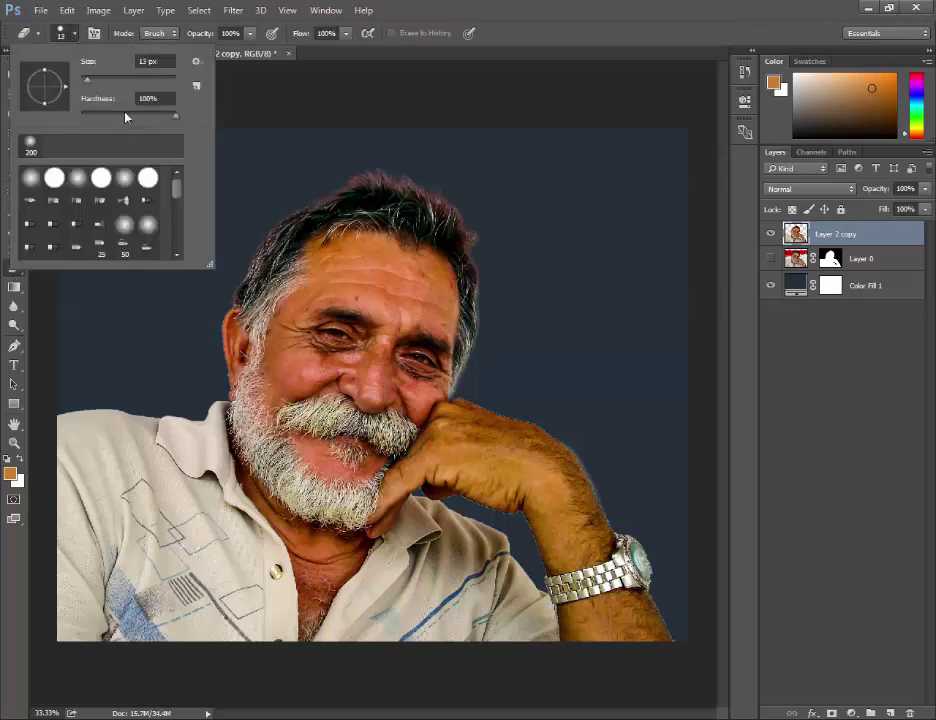
{"action": "key", "text": "shift+Tab"}
{"action": "type", "text": "117"}
{"action": "key", "text": "Return"}
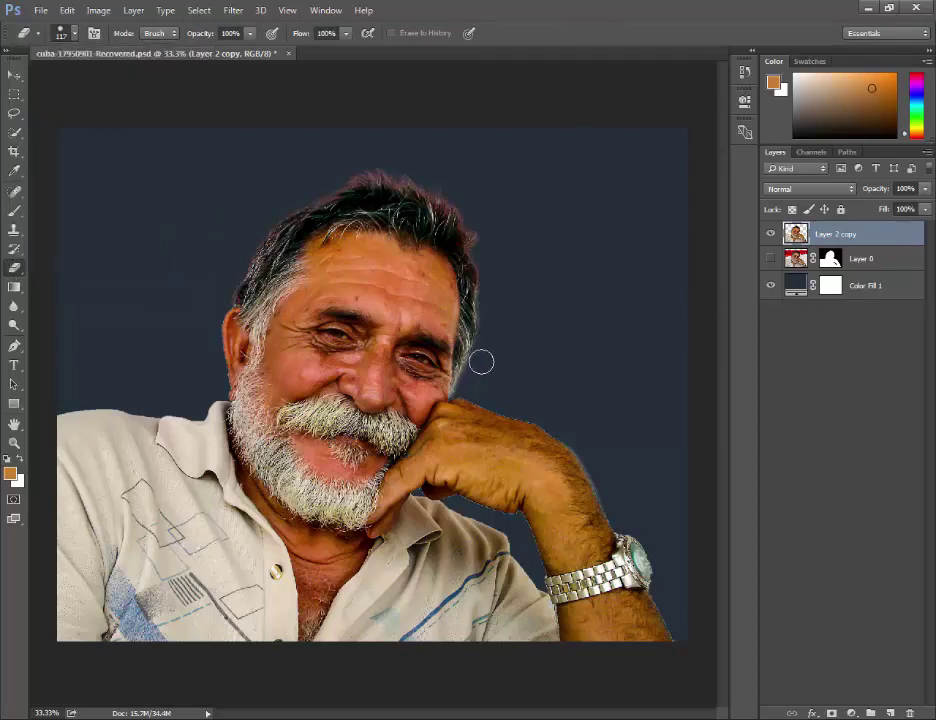
Step: Erase the leftover fringe along the arm, on the face beside the hand, and atop the hair
{"action": "left_click_drag", "start_coordinate": [571, 433], "coordinate": [604, 487]}
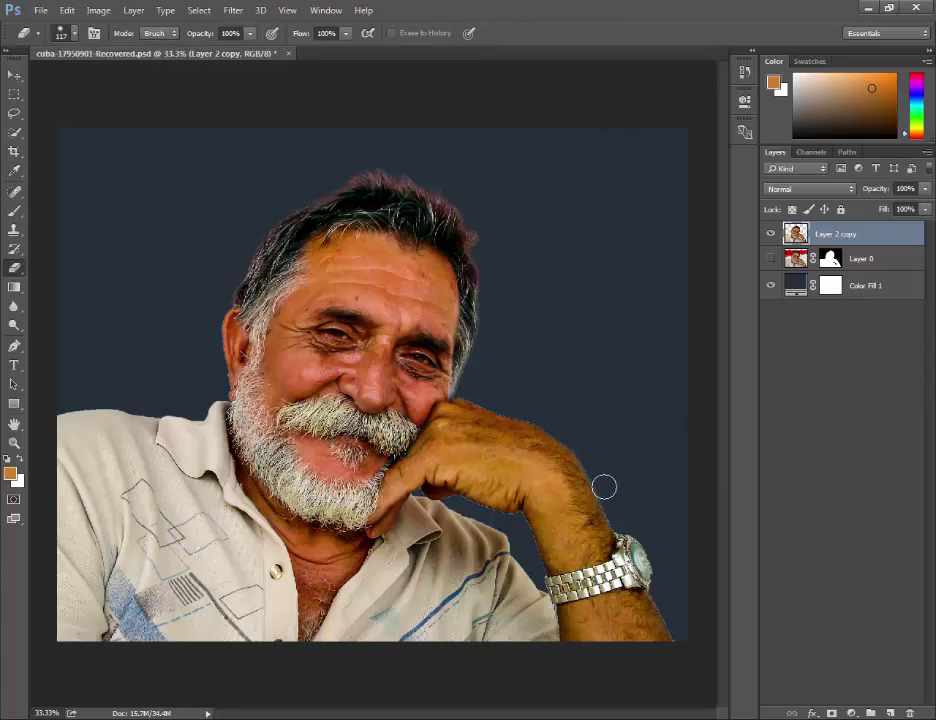
{"action": "left_click_drag", "start_coordinate": [547, 401], "coordinate": [502, 389]}
{"action": "mouse_move", "coordinate": [350, 163]}
{"action": "left_mouse_down"}
{"action": "mouse_move", "coordinate": [489, 258]}
{"action": "mouse_move", "coordinate": [331, 172]}
{"action": "mouse_move", "coordinate": [288, 203]}
{"action": "mouse_move", "coordinate": [219, 292]}
{"action": "left_mouse_up"}
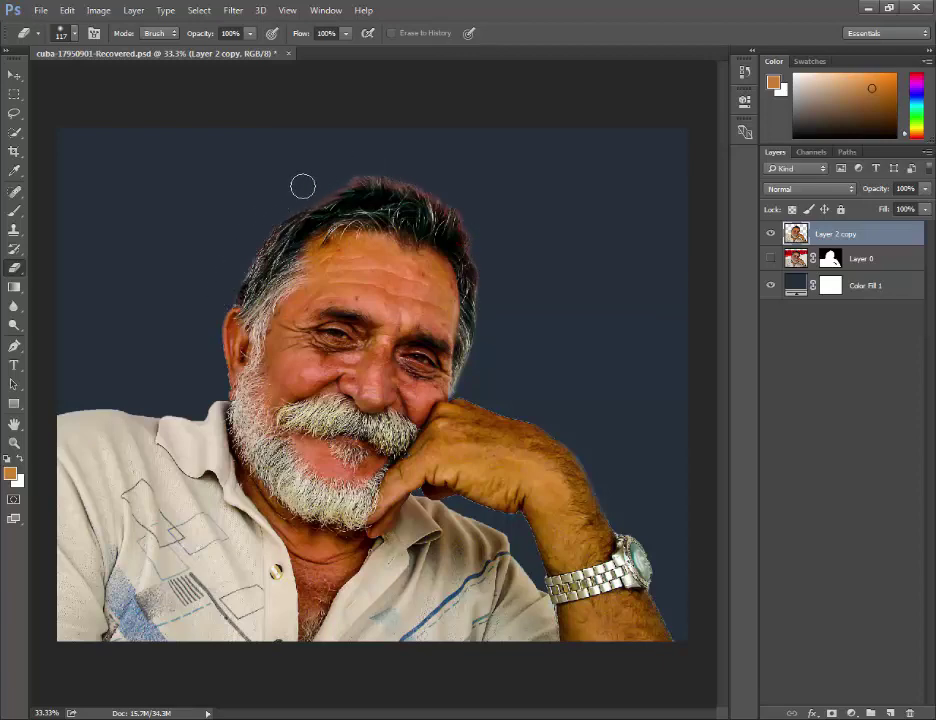
Step: Nudge the layer, then Content-Aware heal the mustache spot, the eye wrinkles and the blemish below the eye
{"action": "left_click", "coordinate": [14, 75]}
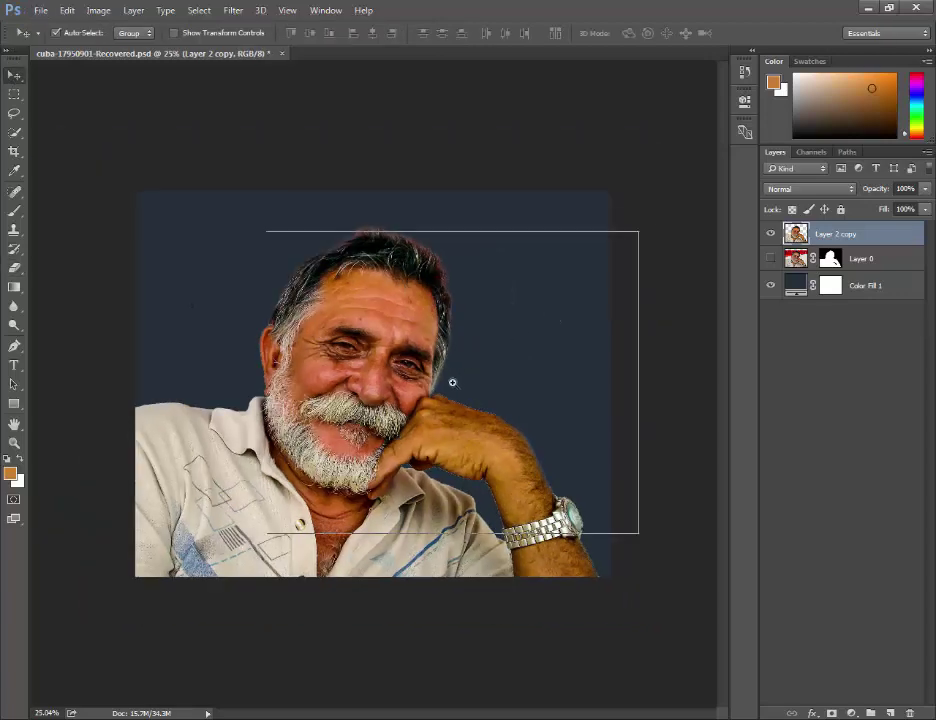
{"action": "left_click_drag", "start_coordinate": [547, 313], "coordinate": [440, 383]}
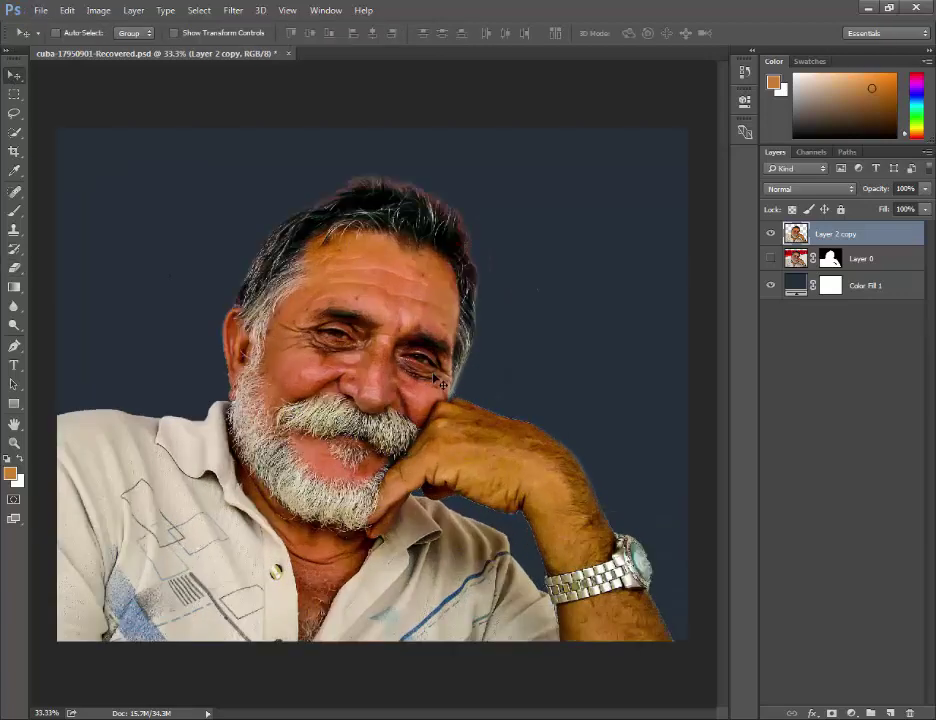
{"action": "left_click", "coordinate": [14, 190]}
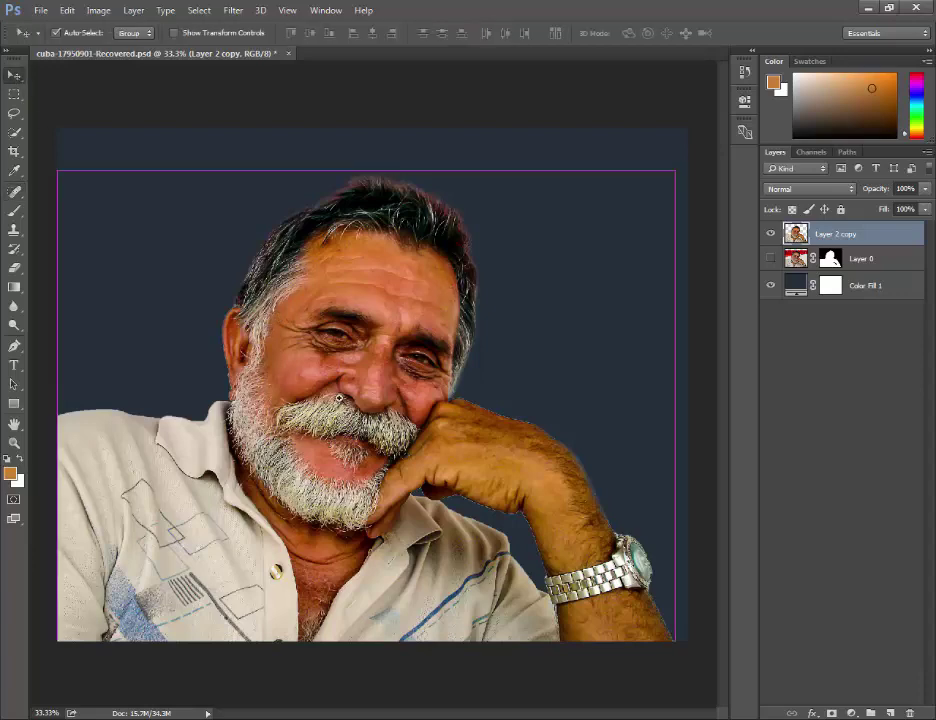
{"action": "key", "text": "ctrl+plus"}
{"action": "left_click", "coordinate": [257, 401]}
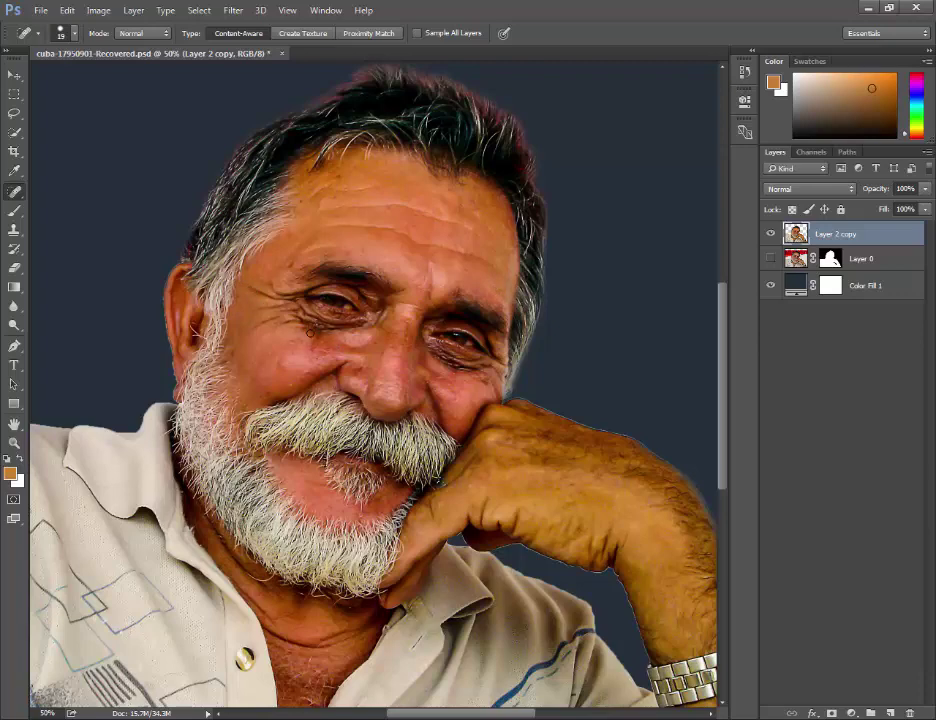
{"action": "left_click_drag", "start_coordinate": [256, 311], "coordinate": [283, 311]}
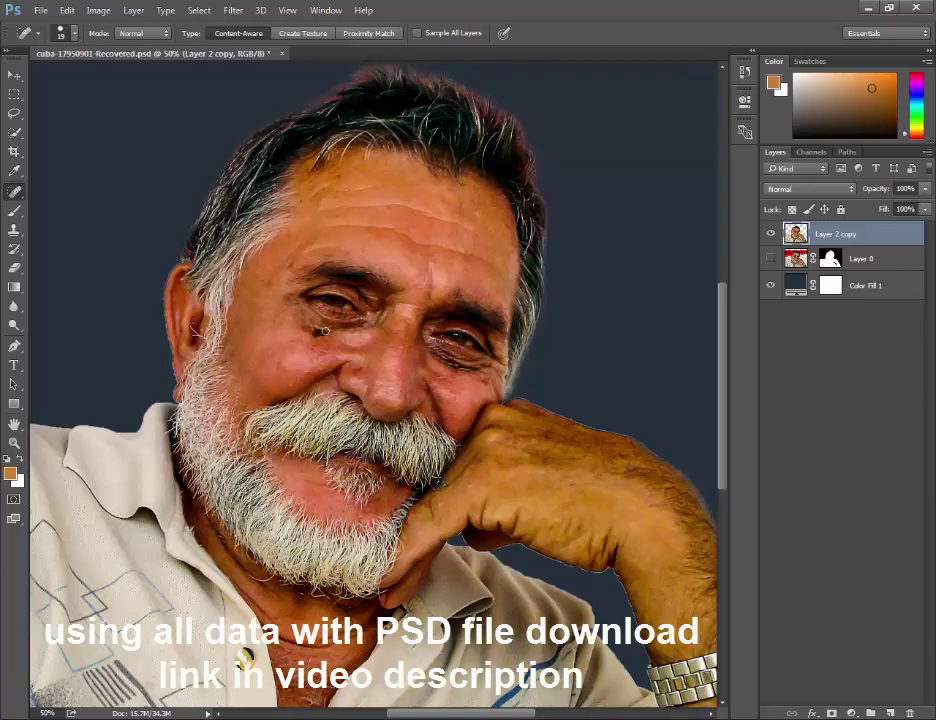
{"action": "left_click", "coordinate": [323, 331]}
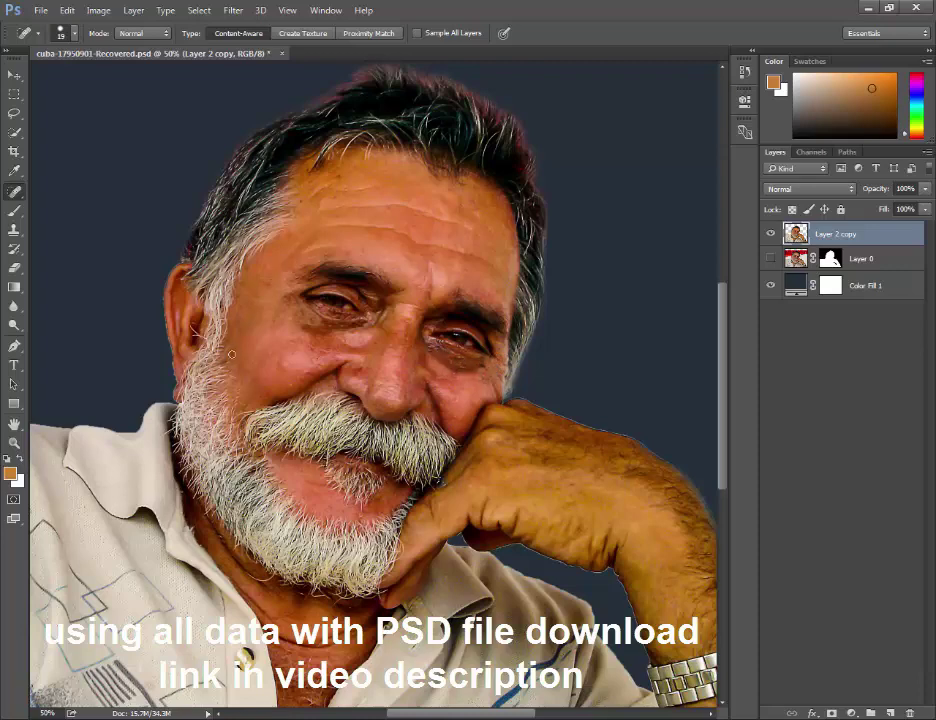
Step: Duplicate the portrait as Layer 2 copy 2, hide Layer 2 copy, and select the Smudge tool
{"action": "key", "text": "v"}
{"action": "left_click_drag", "start_coordinate": [392, 303], "coordinate": [392, 323]}
{"action": "key", "text": "ctrl+j"}
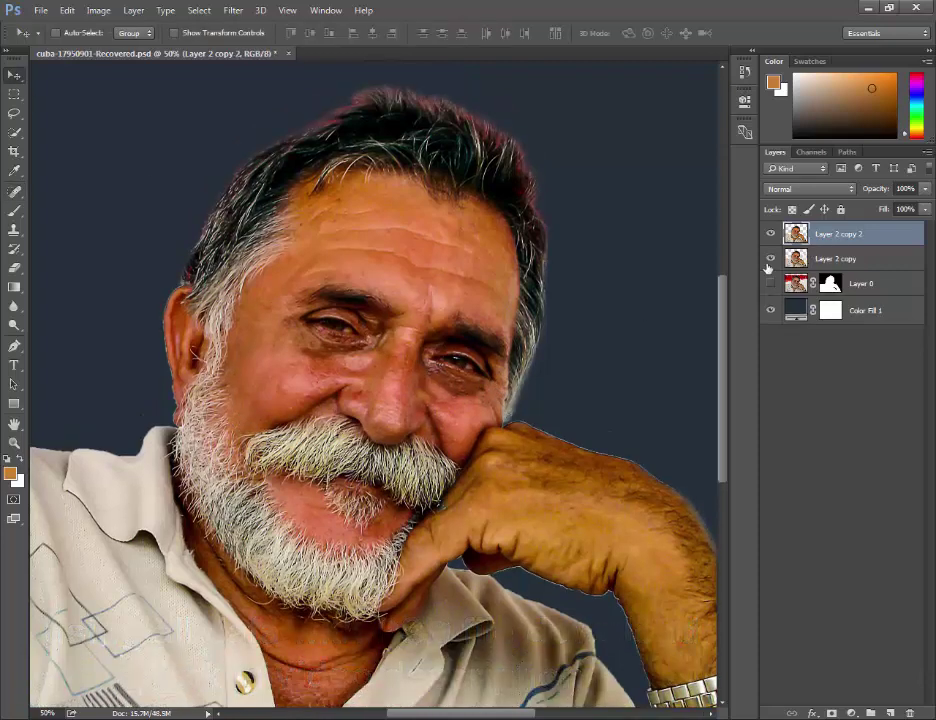
{"action": "scroll", "coordinate": [318, 323], "scroll_direction": "up", "scroll_amount": 1}
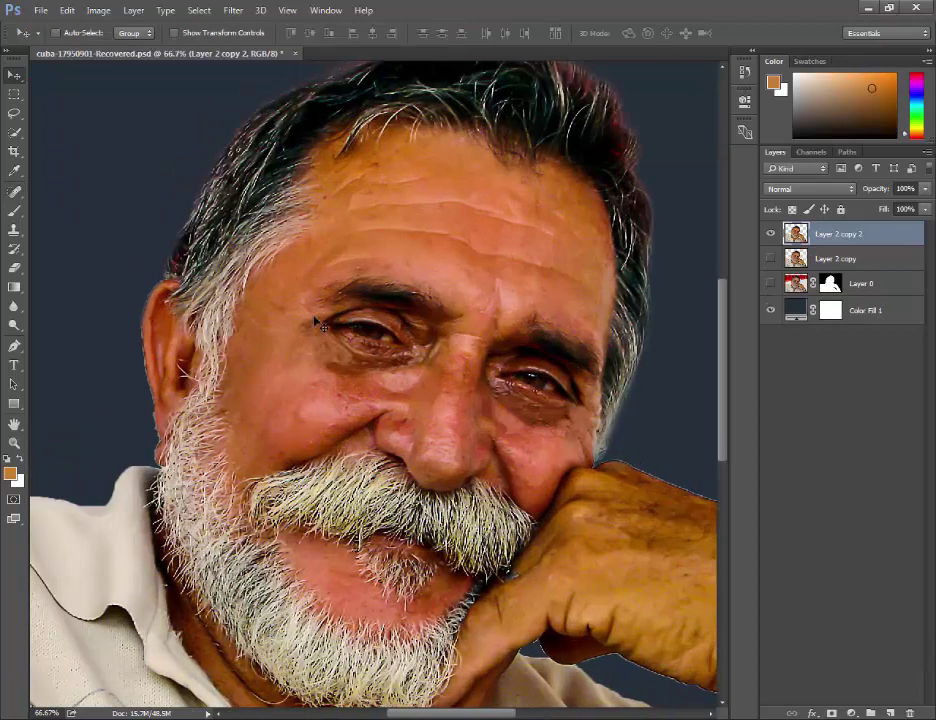
{"action": "right_click", "coordinate": [14, 306]}
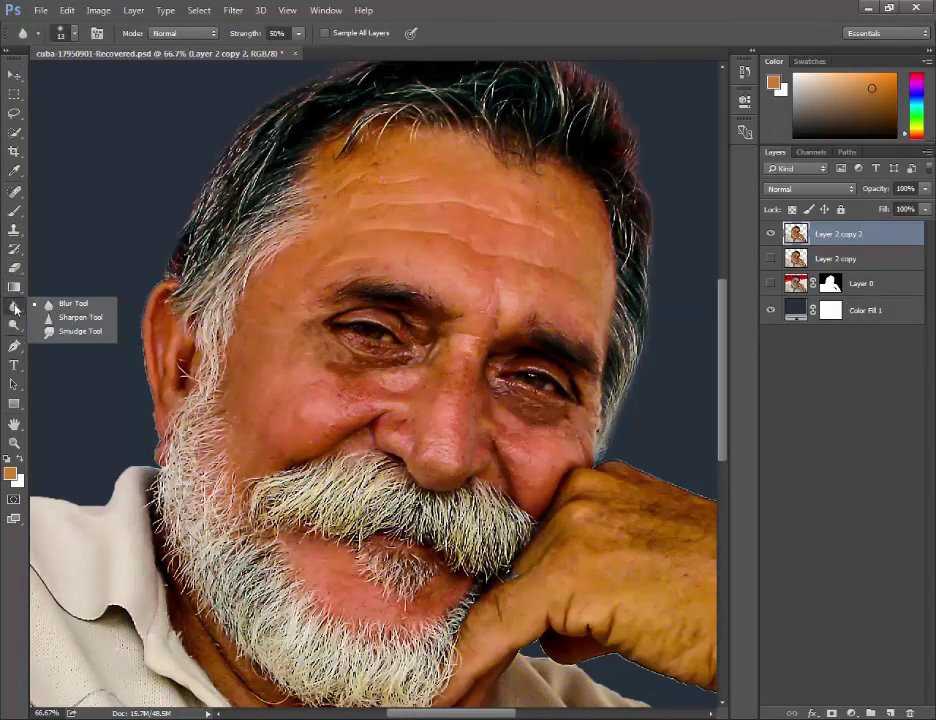
{"action": "left_click", "coordinate": [62, 331]}
{"action": "left_click", "coordinate": [73, 33]}
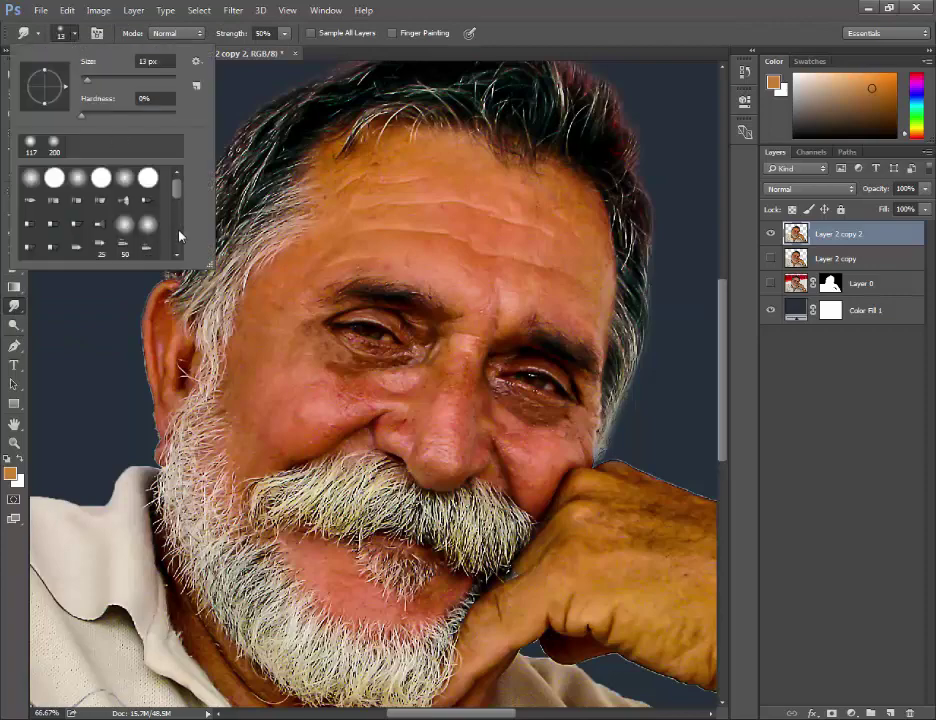
{"action": "left_click_drag", "start_coordinate": [177, 190], "coordinate": [178, 252]}
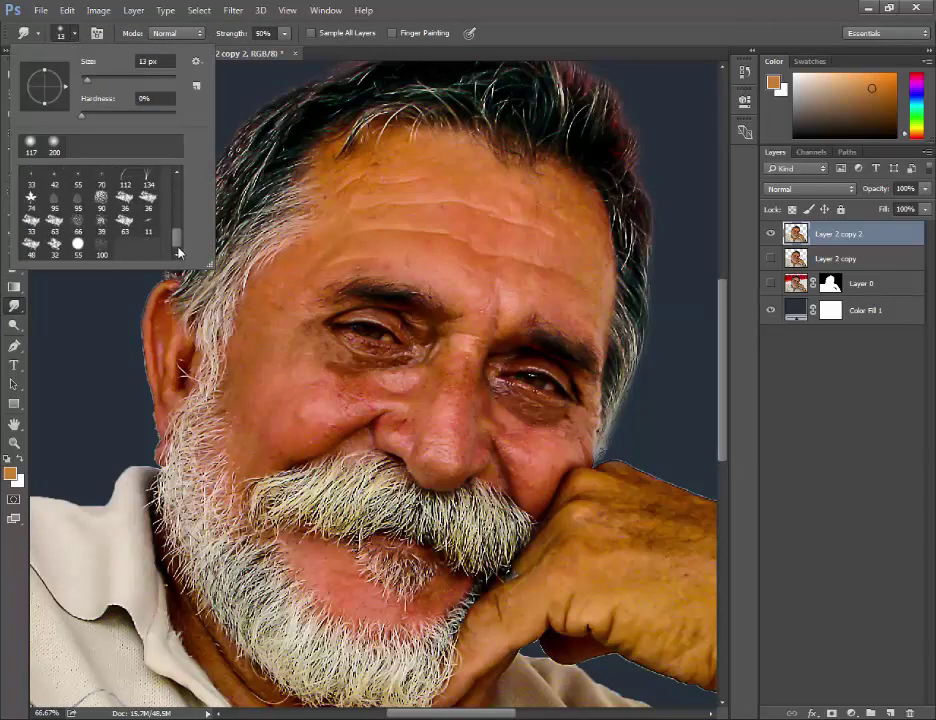
Step: Load D:\New folder (5)\Brushes\Brushes.abr, pick its 65 px brush, and set smudge Strength to 38%
{"action": "left_click", "coordinate": [196, 61]}
{"action": "left_click", "coordinate": [262, 273]}
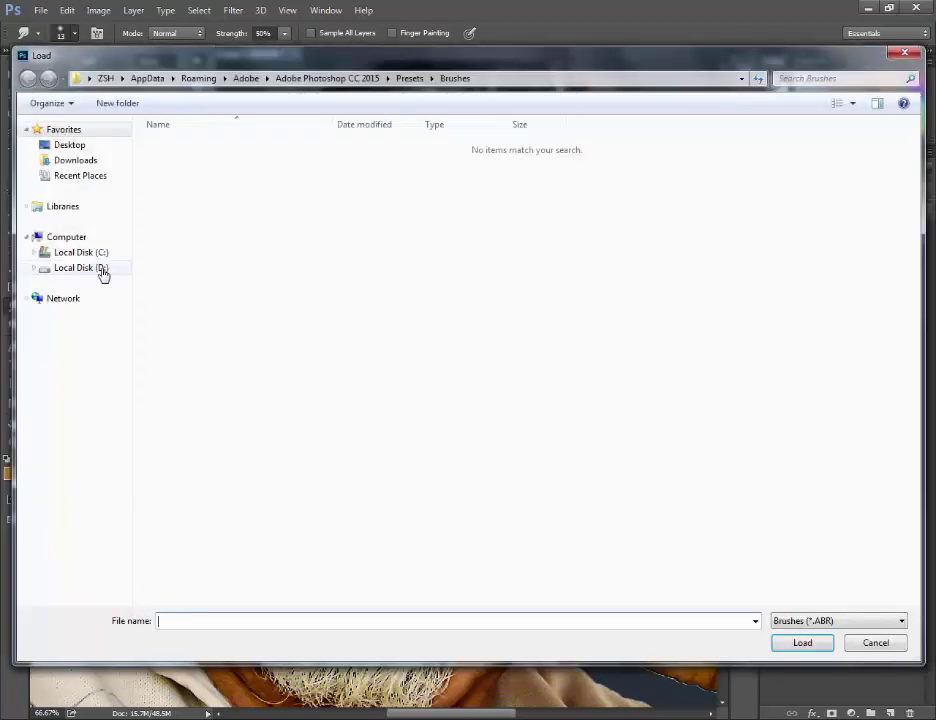
{"action": "left_click", "coordinate": [100, 268]}
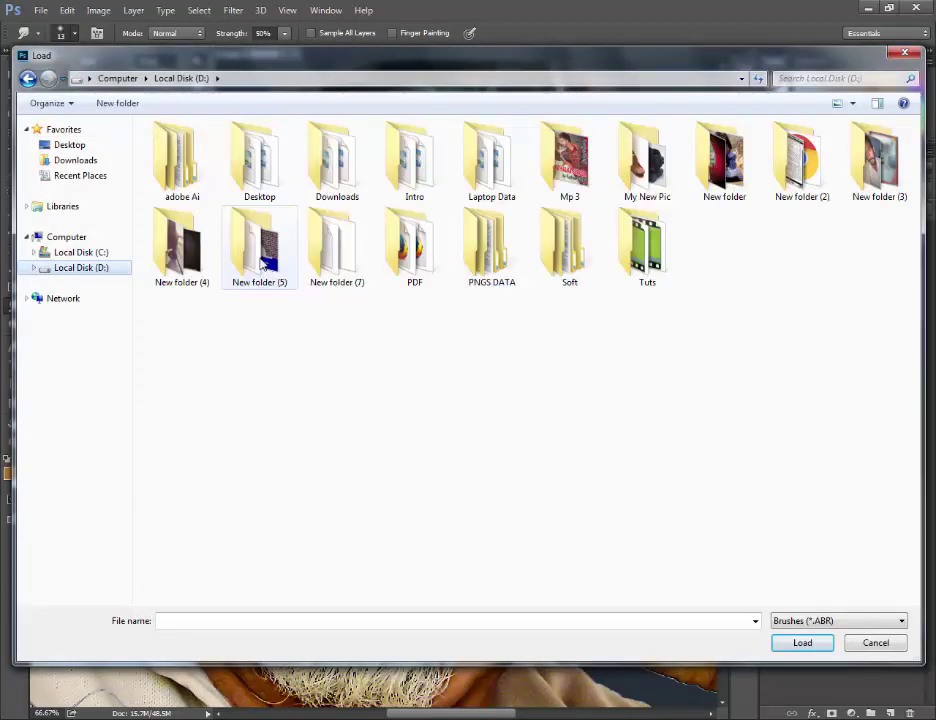
{"action": "double_click", "coordinate": [263, 262]}
{"action": "double_click", "coordinate": [180, 185]}
{"action": "double_click", "coordinate": [200, 150]}
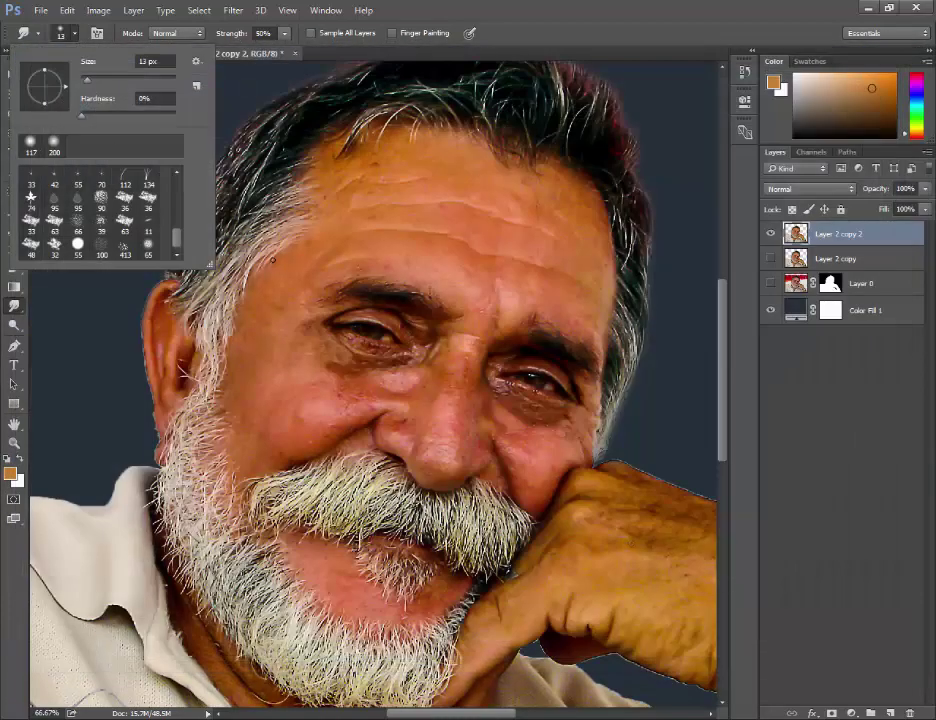
{"action": "left_click", "coordinate": [148, 244]}
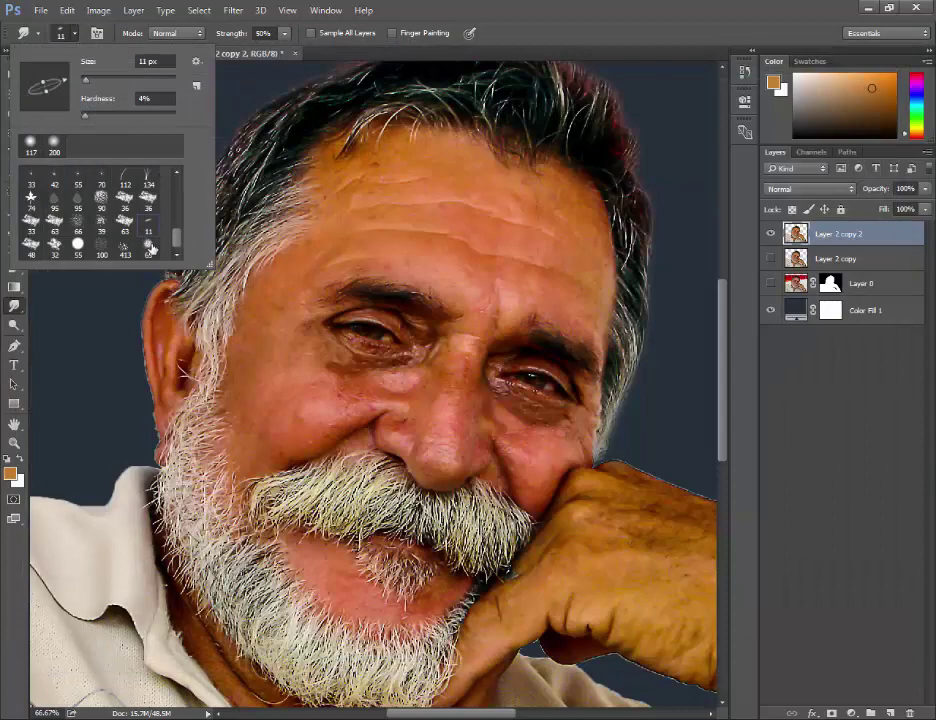
{"action": "left_click", "coordinate": [720, 6]}
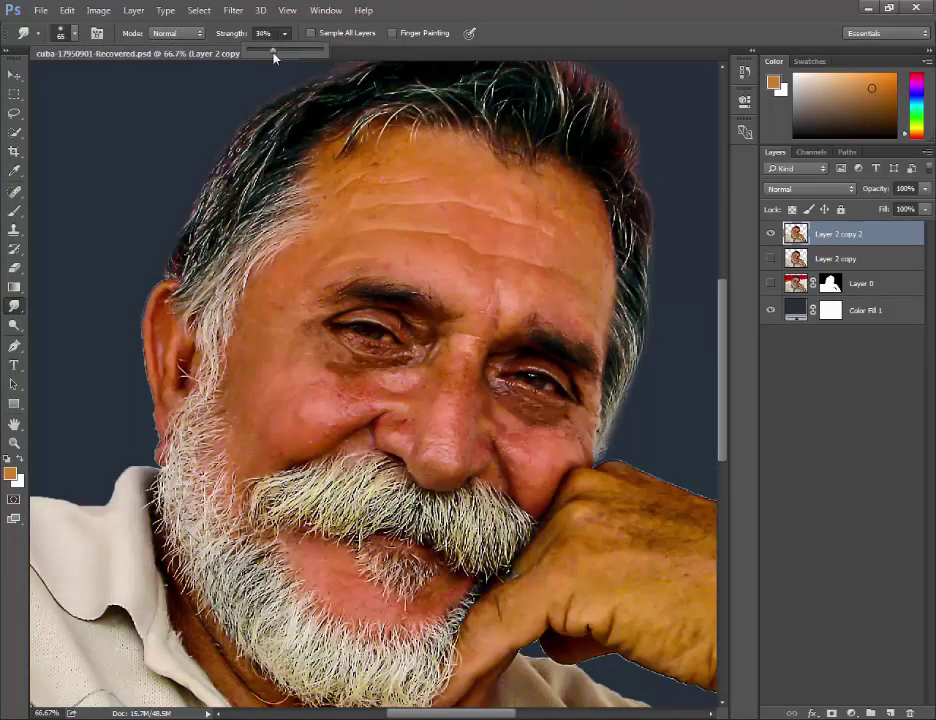
{"action": "left_click_drag", "start_coordinate": [283, 52], "coordinate": [275, 52]}
Step: Smudge the forehead wrinkles smooth at 100% zoom, enlarging the brush to 100 px
{"action": "scroll", "coordinate": [455, 289], "scroll_direction": "up", "scroll_amount": 1}
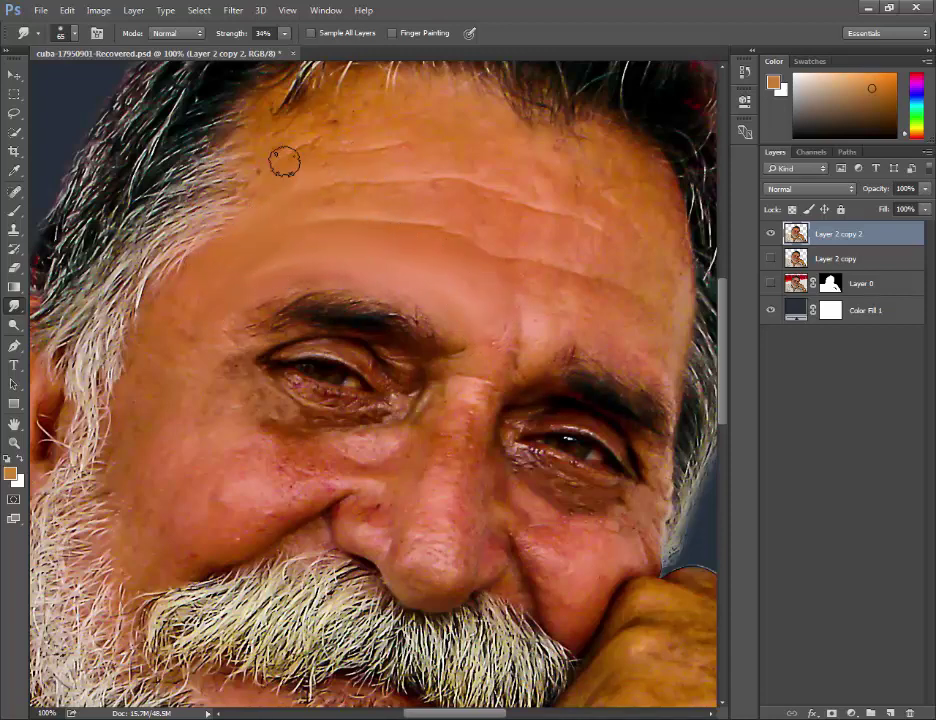
{"action": "scroll", "coordinate": [254, 145], "scroll_direction": "up", "scroll_amount": 2}
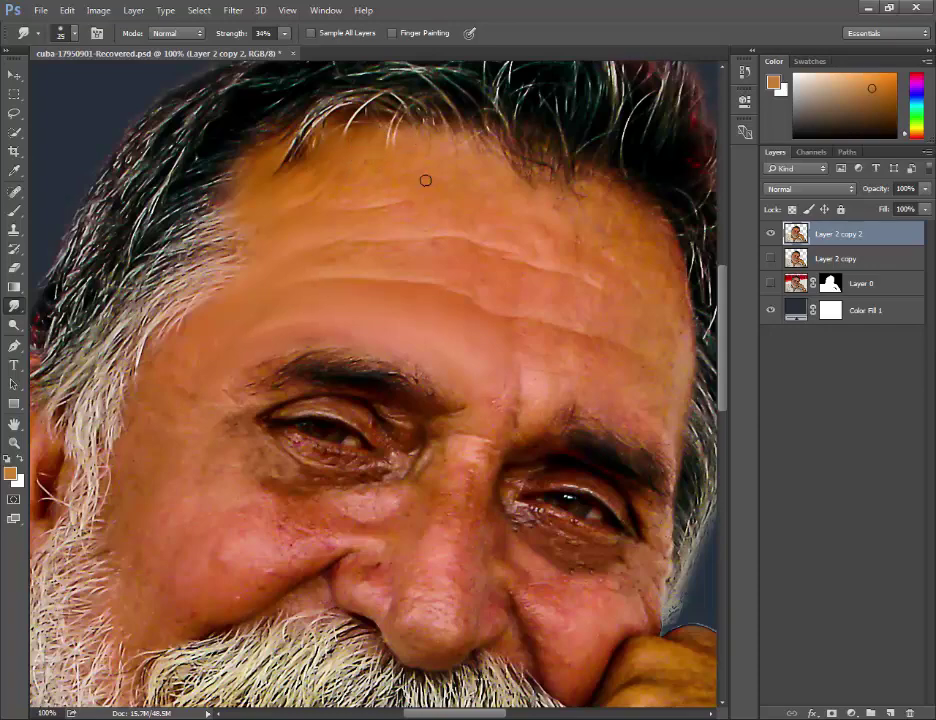
{"action": "scroll", "coordinate": [307, 184], "scroll_direction": "down", "scroll_amount": 3}
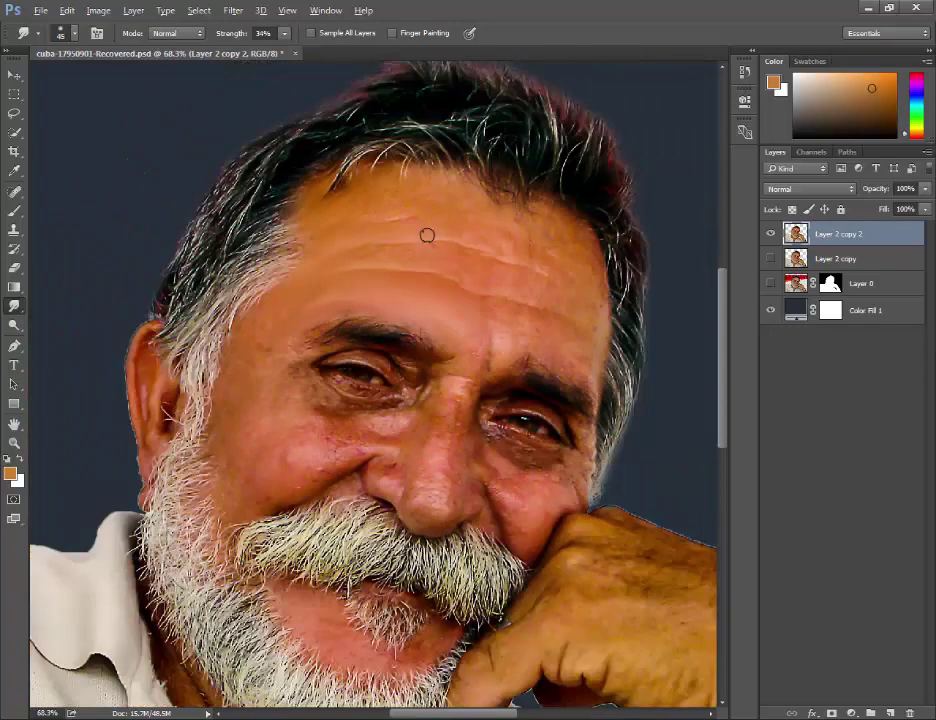
{"action": "scroll", "coordinate": [426, 234], "scroll_direction": "up", "scroll_amount": 1}
{"action": "key", "text": "bracketright"}
{"action": "key", "text": "bracketright"}
{"action": "key", "text": "bracketright"}
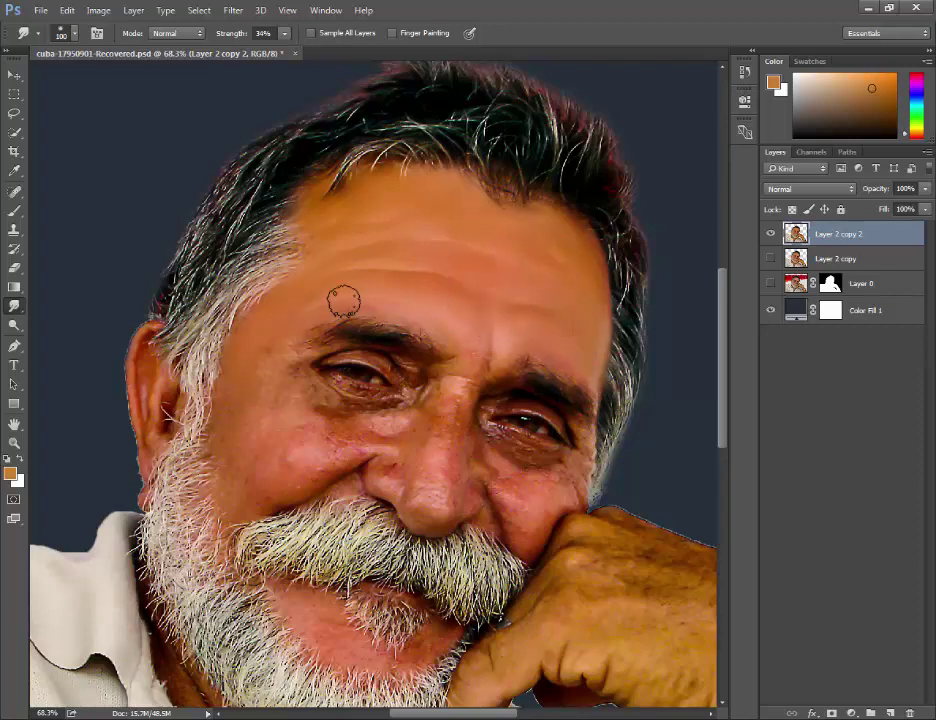
Step: At 26% smudge strength with a 70 px brush, smooth the upper eyelid, brow and under-eye shadow
{"action": "scroll", "coordinate": [330, 204], "scroll_direction": "down", "scroll_amount": 3}
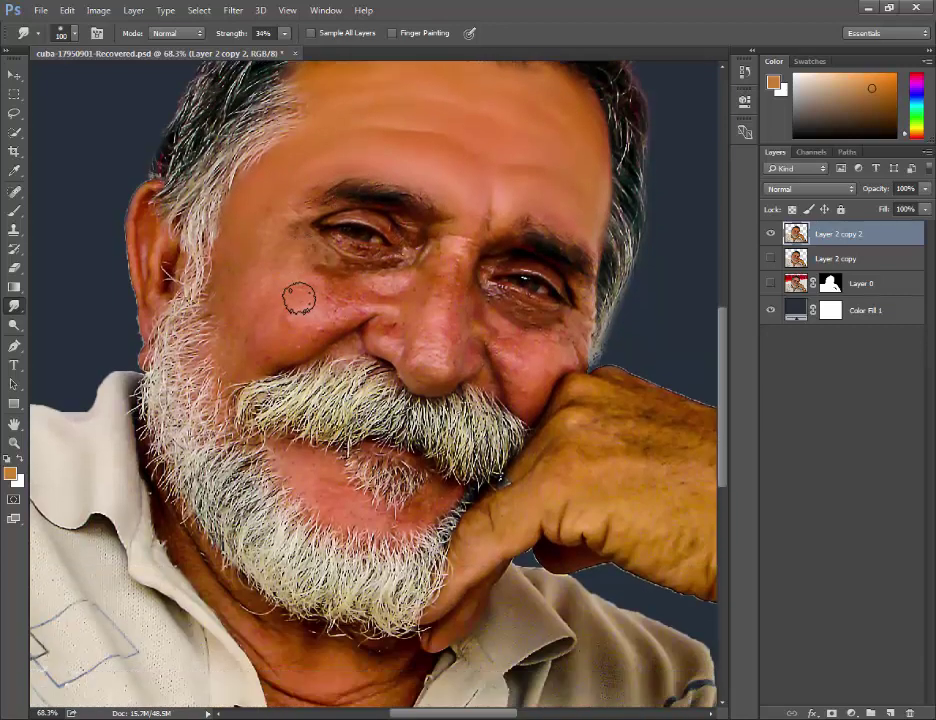
{"action": "key", "text": "bracketleft"}
{"action": "key", "text": "bracketleft"}
{"action": "key", "text": "bracketleft"}
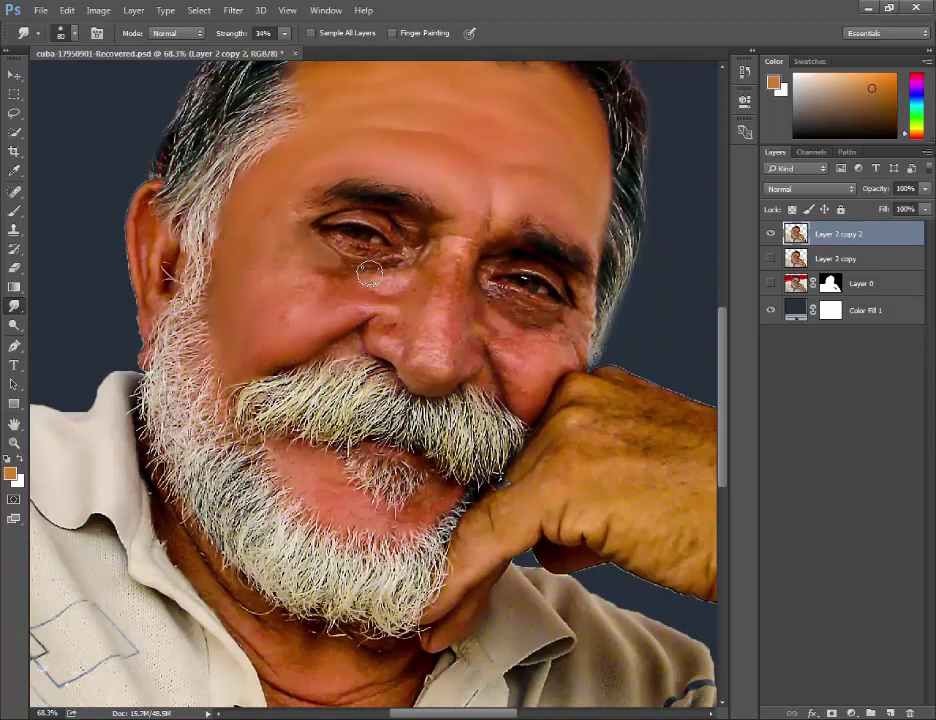
{"action": "left_click_drag", "start_coordinate": [240, 33], "coordinate": [215, 33]}
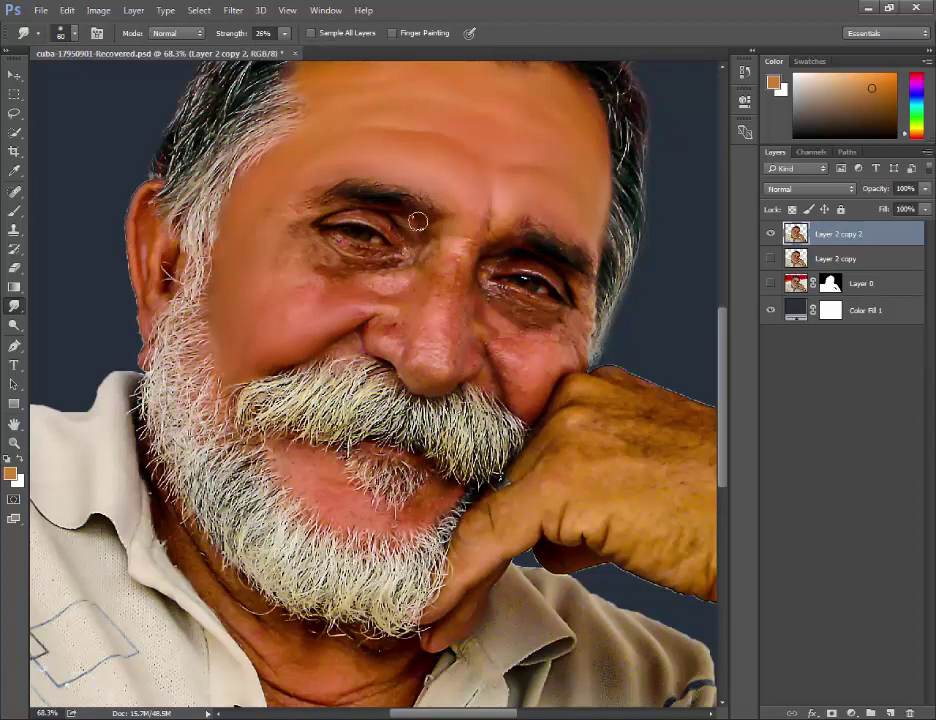
{"action": "left_click_drag", "start_coordinate": [391, 231], "coordinate": [380, 219]}
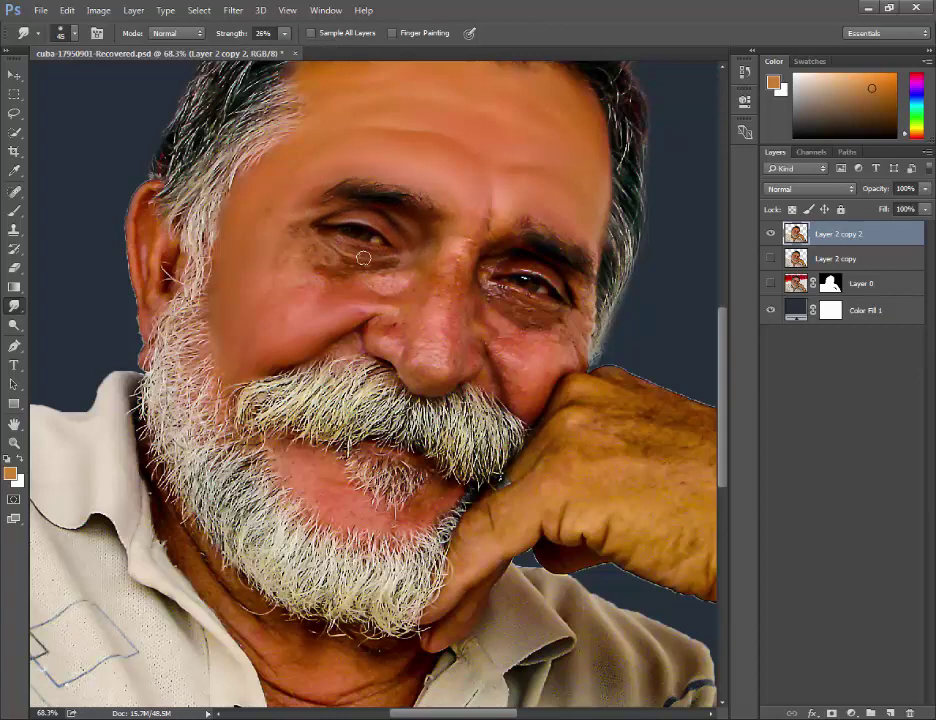
{"action": "left_click_drag", "start_coordinate": [341, 266], "coordinate": [267, 254]}
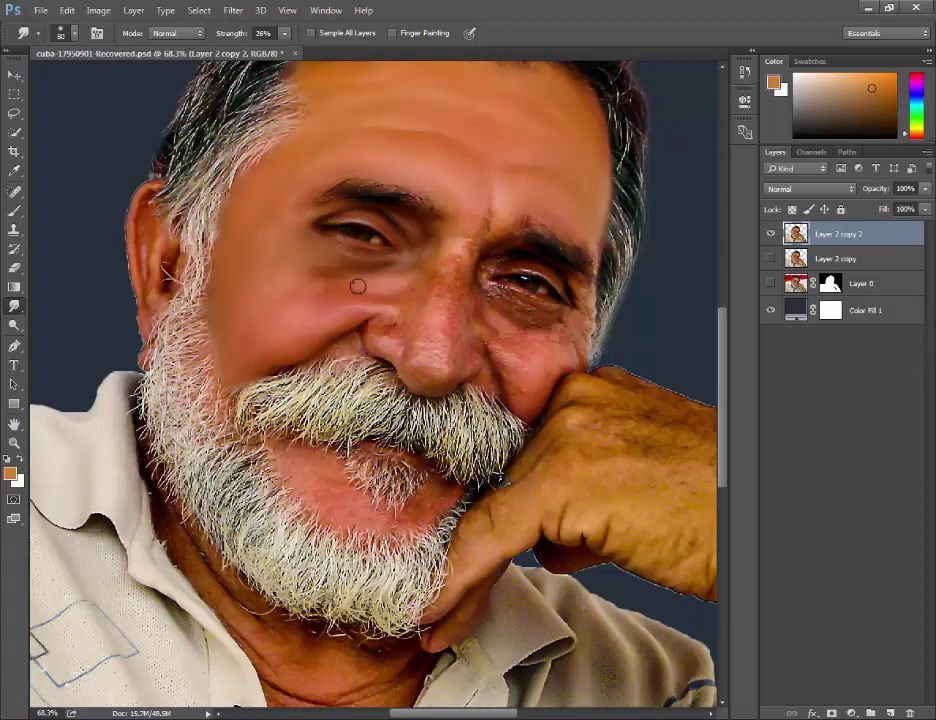
{"action": "key", "text": "bracketright"}
{"action": "key", "text": "bracketright"}
{"action": "key", "text": "bracketright"}
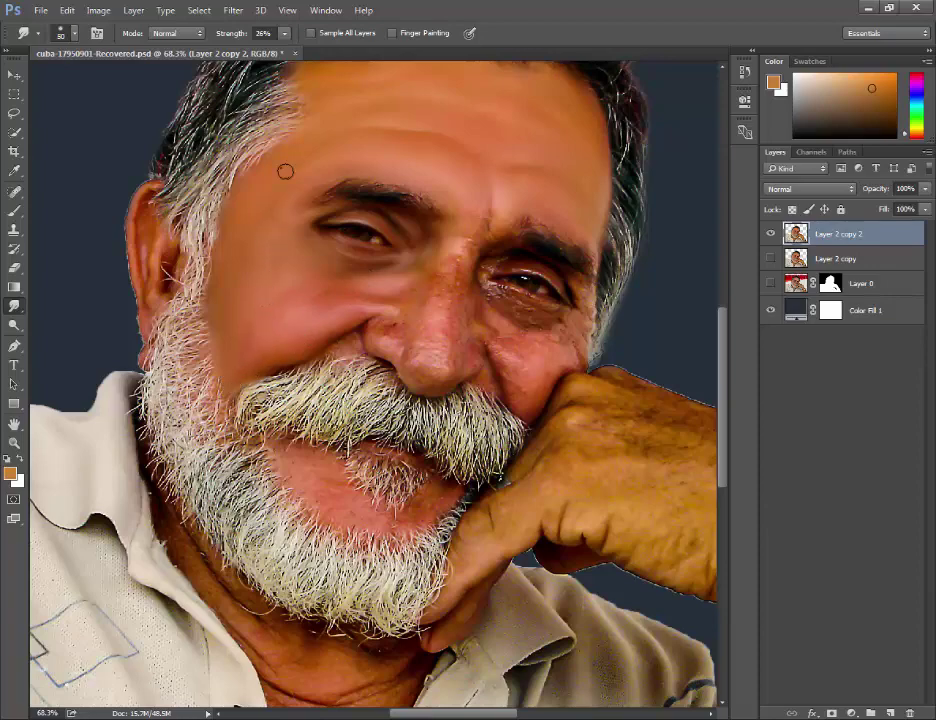
Step: Zoom to 100% and smudge away the dark speckles under the right eye with a 40 px brush
{"action": "key", "text": "ctrl+plus"}
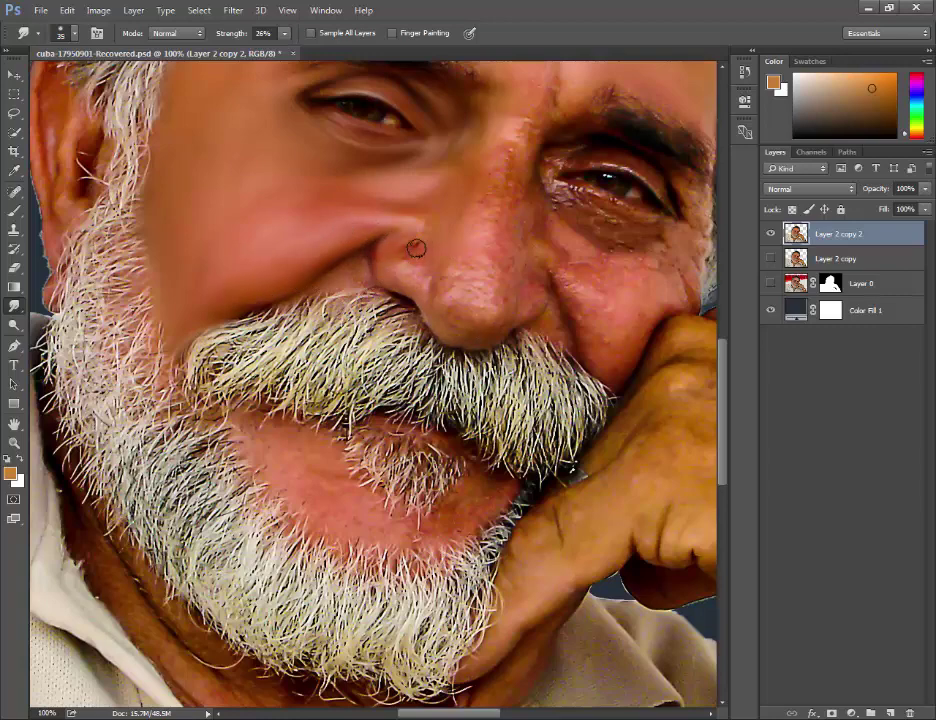
{"action": "key", "text": "bracketright"}
{"action": "key", "text": "bracketright"}
{"action": "key", "text": "bracketright"}
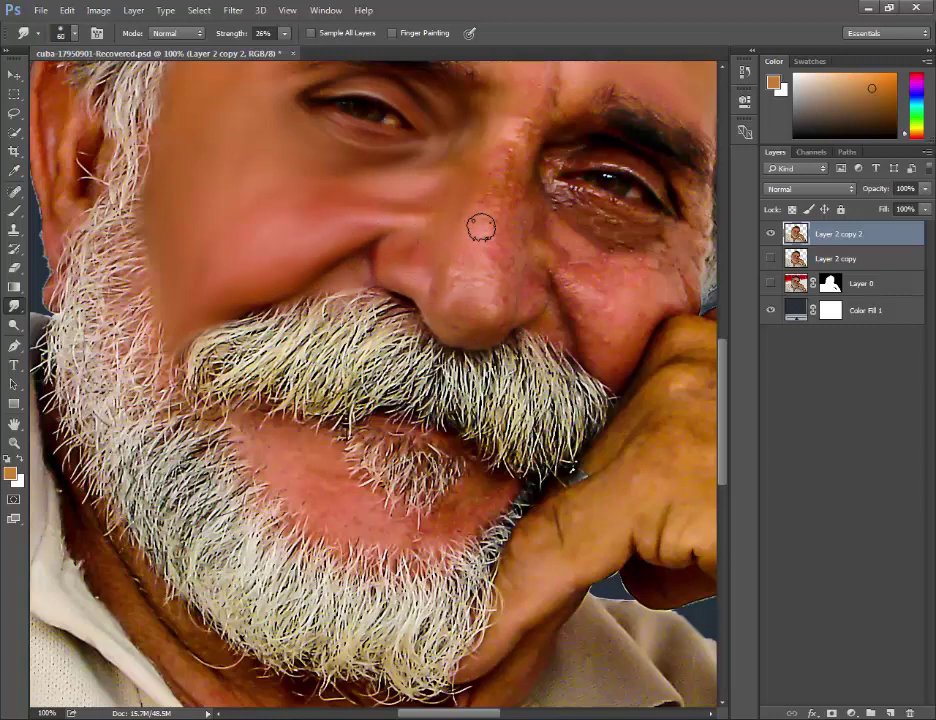
{"action": "scroll", "coordinate": [481, 226], "scroll_direction": "up", "scroll_amount": 2}
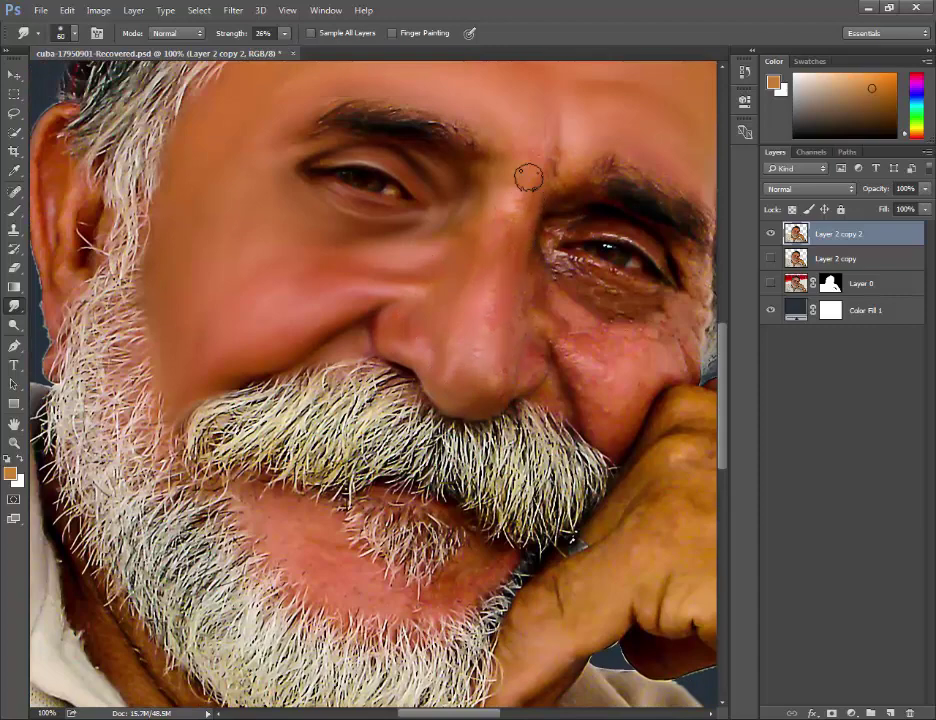
{"action": "key", "text": "bracketleft"}
{"action": "key", "text": "bracketleft"}
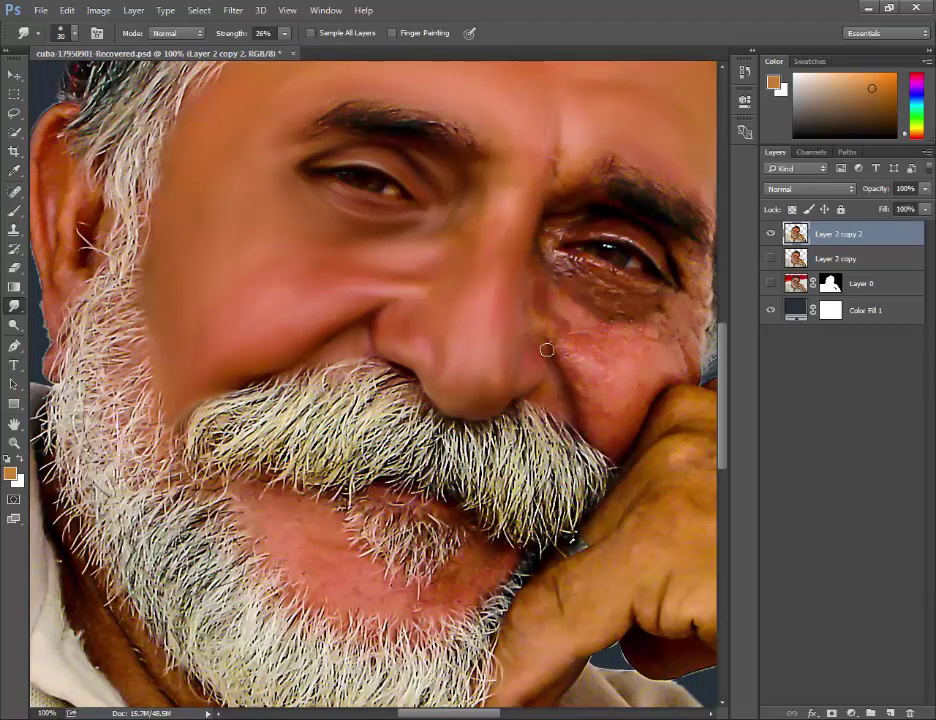
{"action": "scroll", "coordinate": [580, 335], "scroll_direction": "up", "scroll_amount": 2}
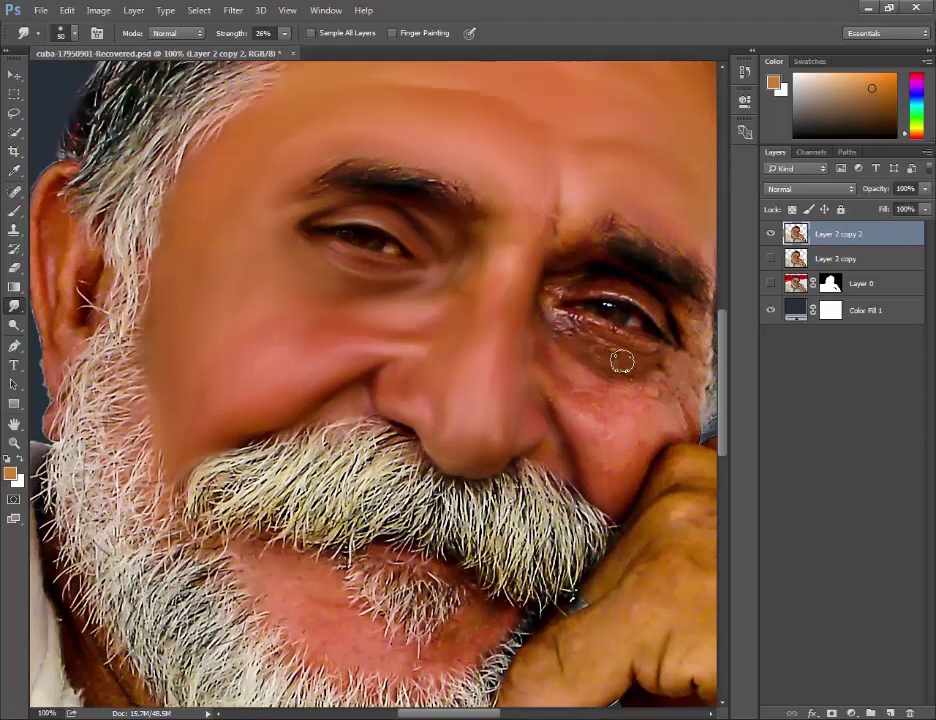
{"action": "scroll", "coordinate": [619, 359], "scroll_direction": "right", "scroll_amount": 2}
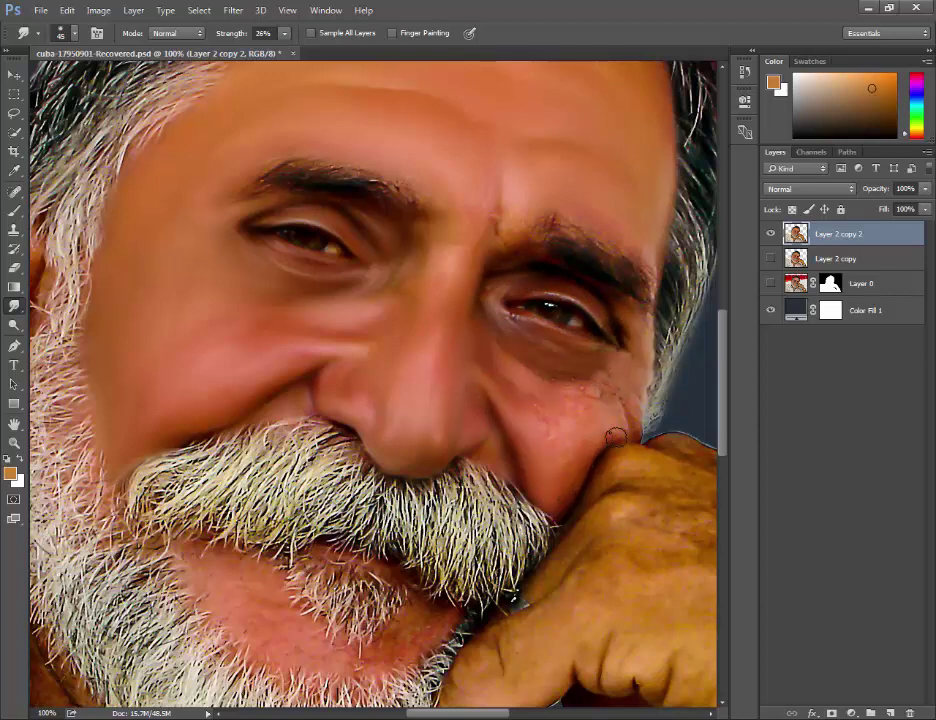
{"action": "left_click_drag", "start_coordinate": [557, 385], "coordinate": [497, 370]}
Step: Smooth the skin between the brows with a 60 px brush, then the lower-lip edge
{"action": "key", "text": "bracketright"}
{"action": "key", "text": "bracketright"}
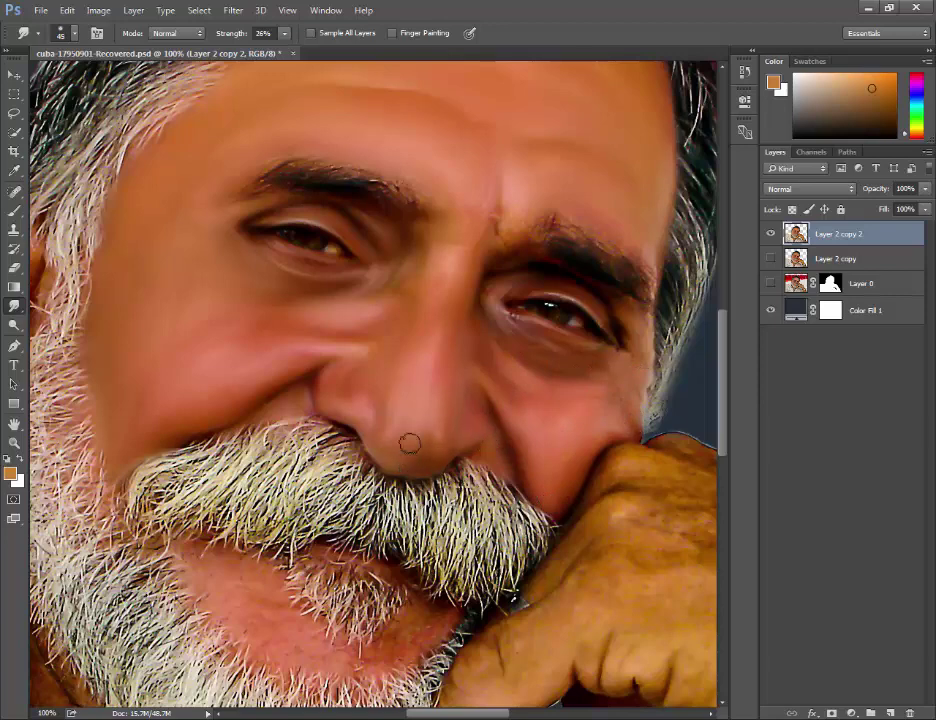
{"action": "key", "text": "bracketright"}
{"action": "key", "text": "bracketright"}
{"action": "left_click_drag", "start_coordinate": [512, 204], "coordinate": [557, 205]}
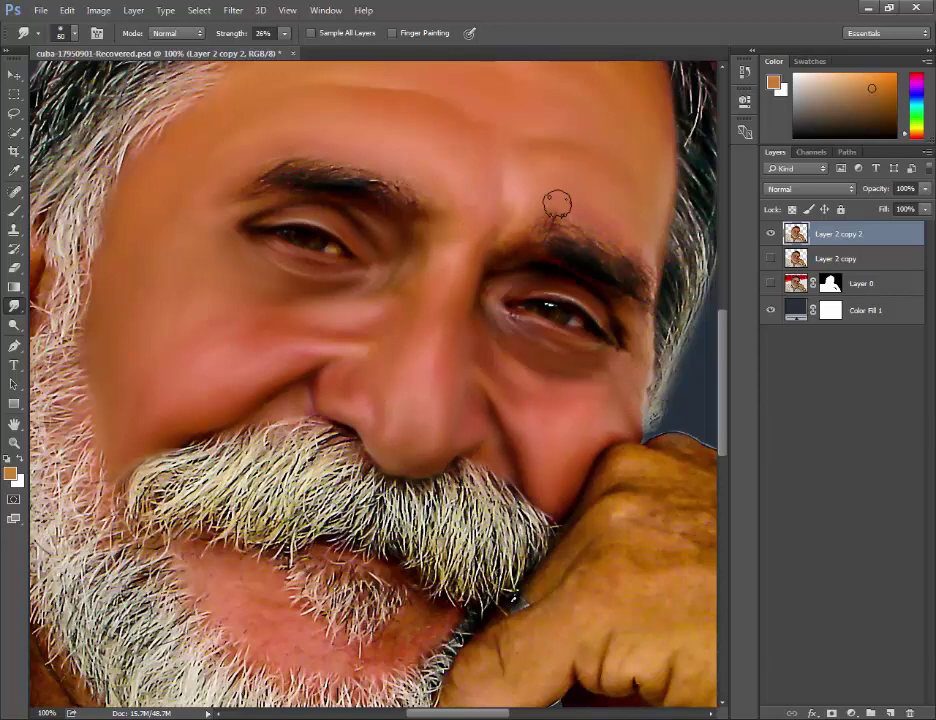
{"action": "key", "text": "bracketleft"}
{"action": "key", "text": "bracketleft"}
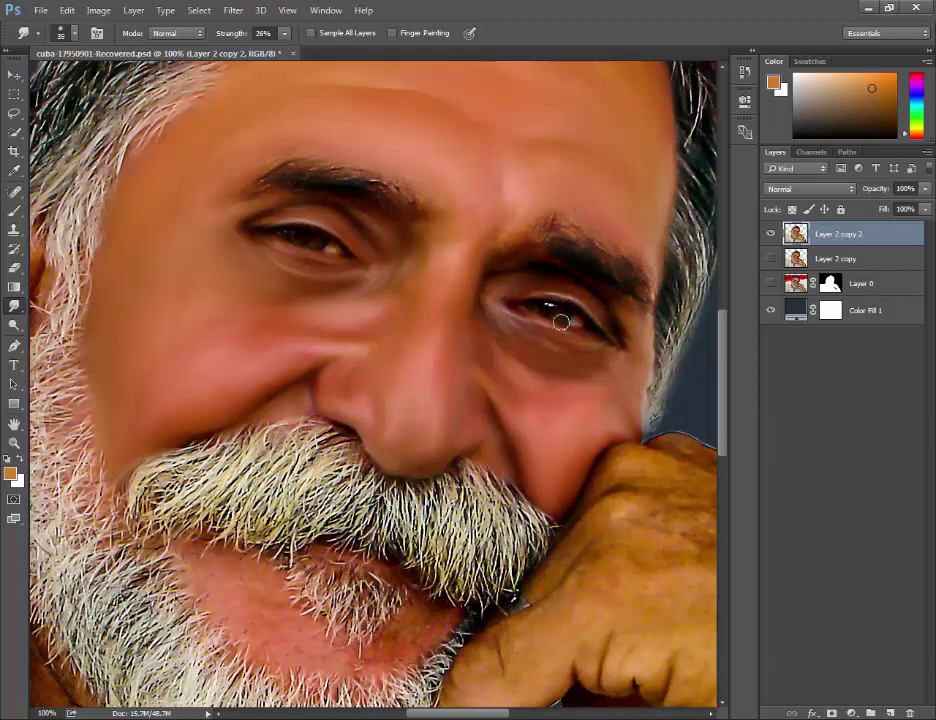
{"action": "scroll", "coordinate": [645, 419], "scroll_direction": "down", "scroll_amount": 3}
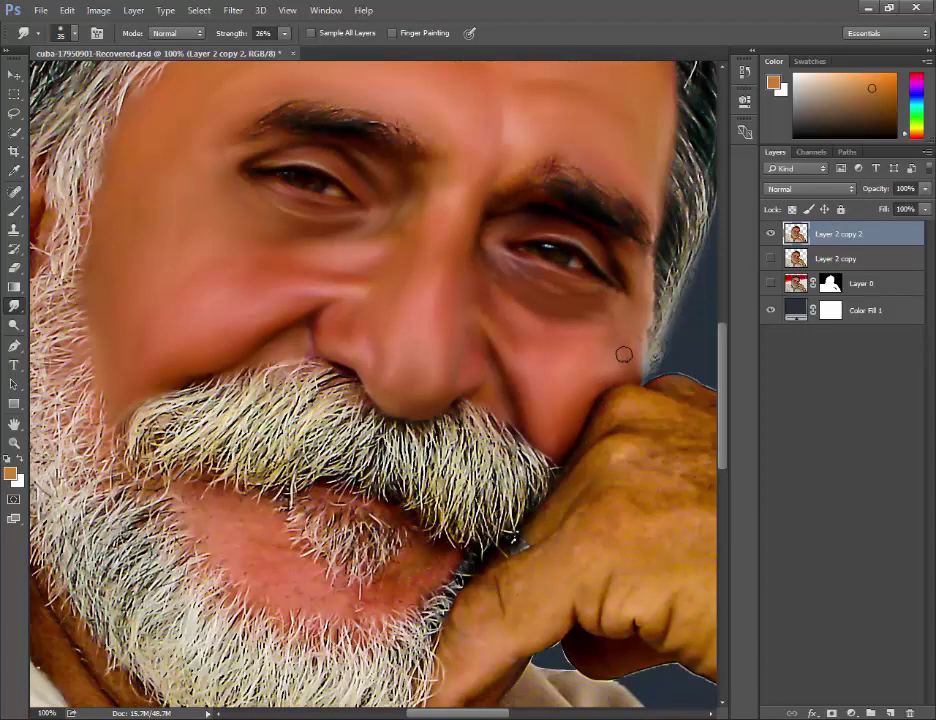
{"action": "left_click_drag", "start_coordinate": [537, 301], "coordinate": [318, 368]}
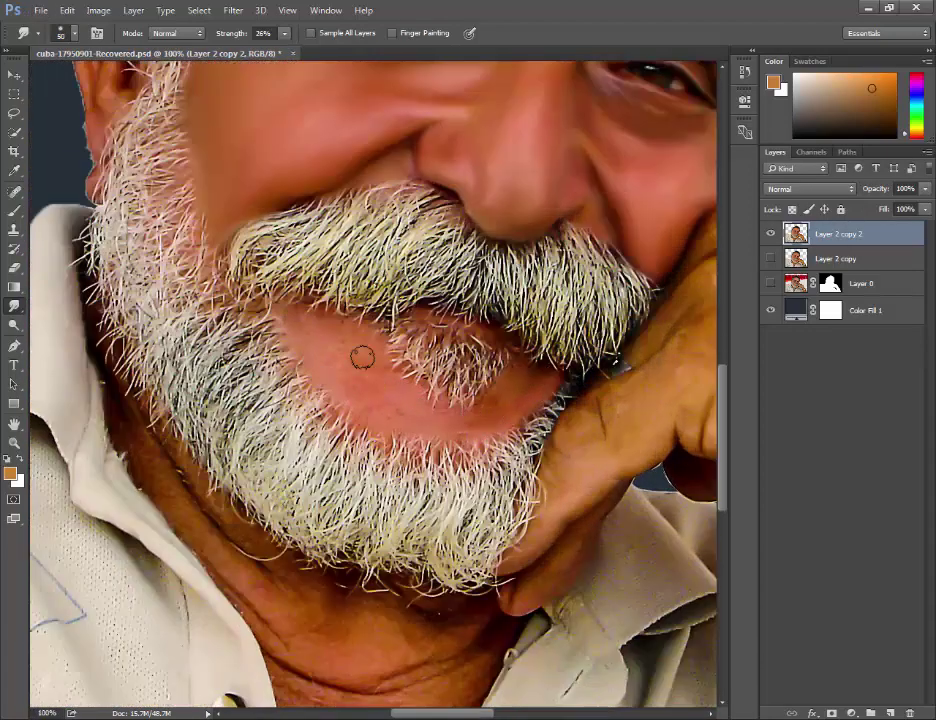
{"action": "left_click_drag", "start_coordinate": [400, 448], "coordinate": [459, 436]}
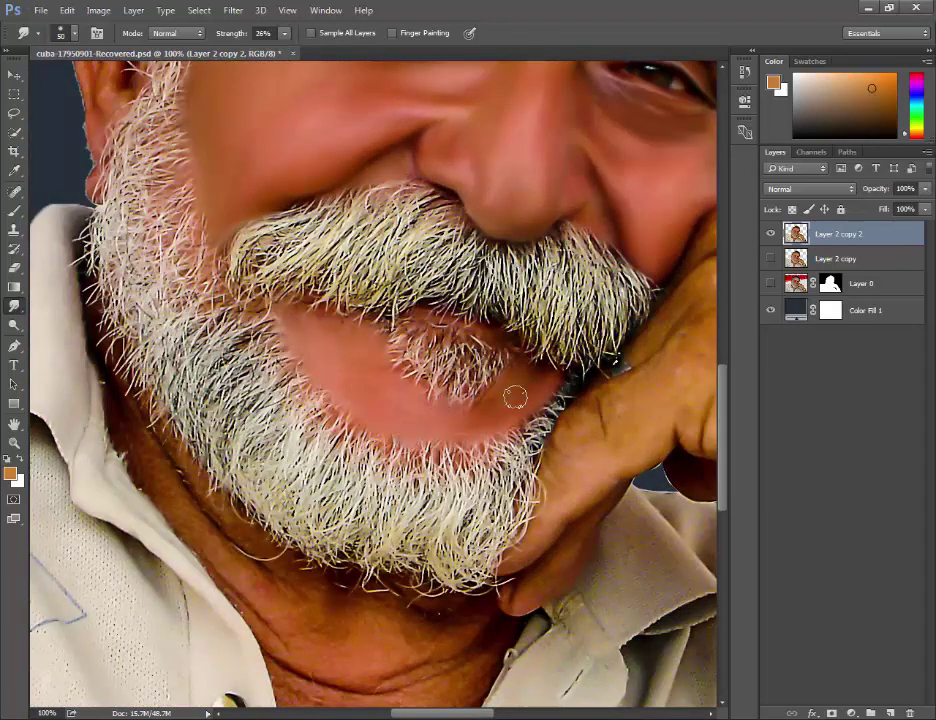
{"action": "scroll", "coordinate": [497, 432], "scroll_direction": "down", "scroll_amount": 4}
{"action": "scroll", "coordinate": [497, 432], "scroll_direction": "down", "scroll_amount": 6}
Step: Spot-heal the dark mole on the neck with the Content-Aware Spot Healing Brush
{"action": "left_click", "coordinate": [15, 193]}
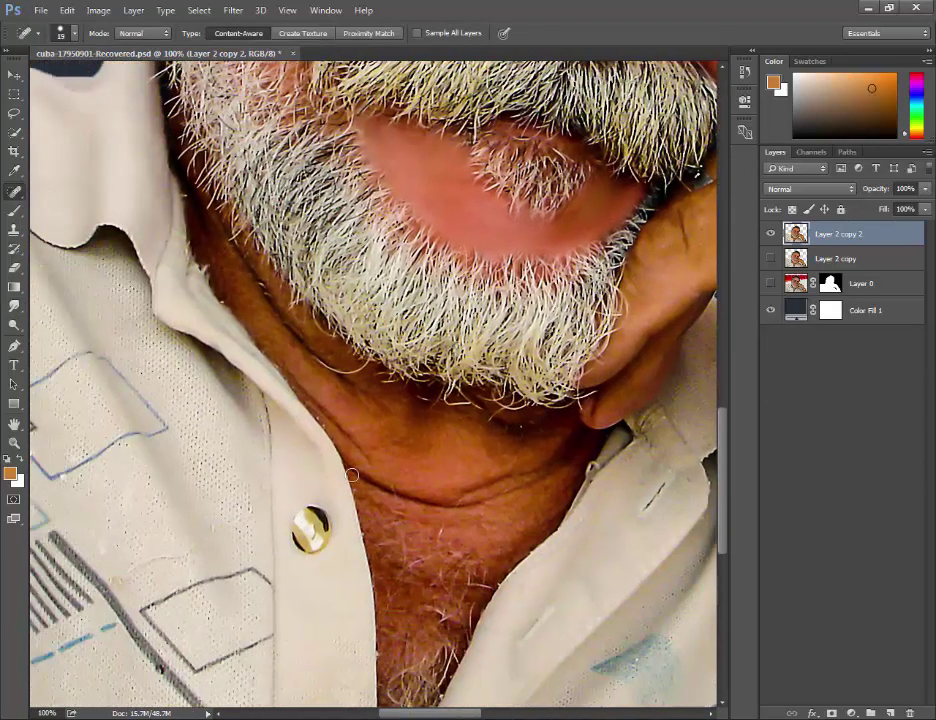
{"action": "left_click_drag", "start_coordinate": [350, 467], "coordinate": [470, 500]}
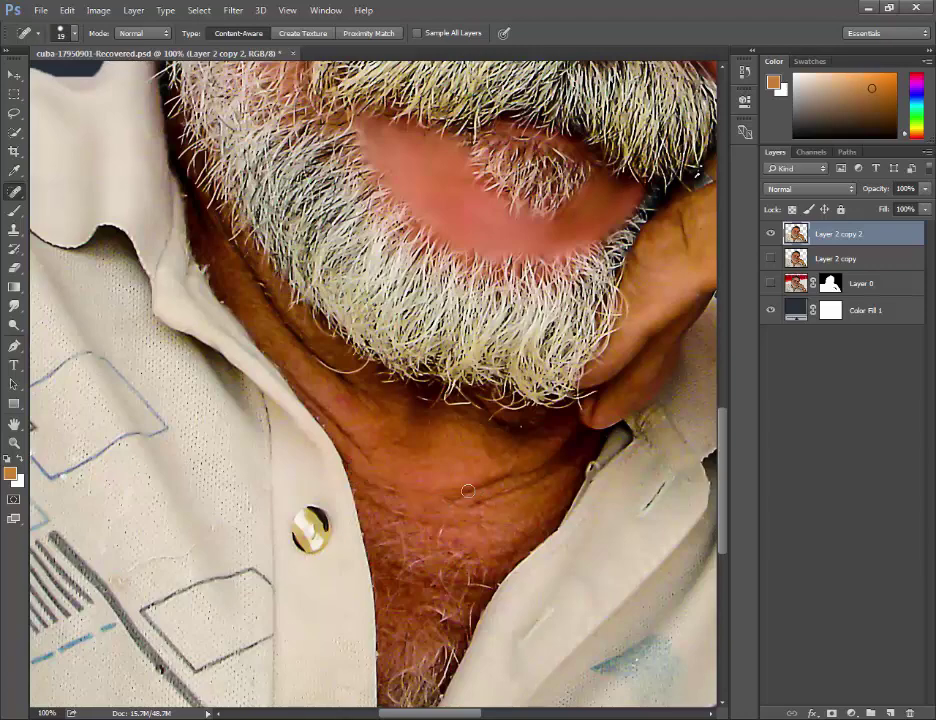
{"action": "left_click", "coordinate": [365, 456]}
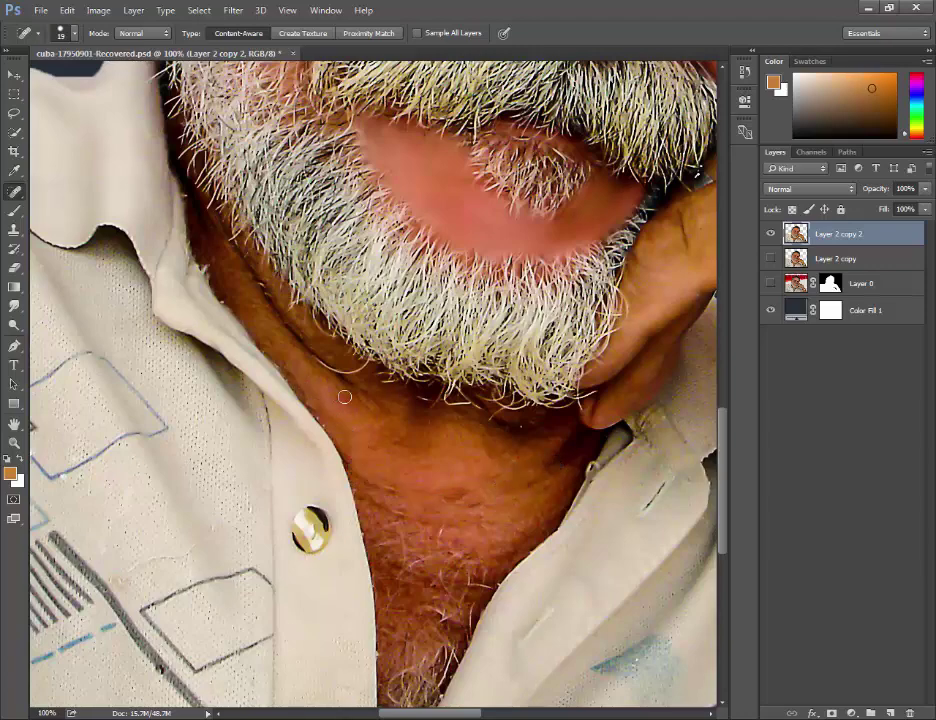
Step: Heal the creases along the beard line and the marks on the lower neck
{"action": "left_click_drag", "start_coordinate": [312, 362], "coordinate": [361, 368]}
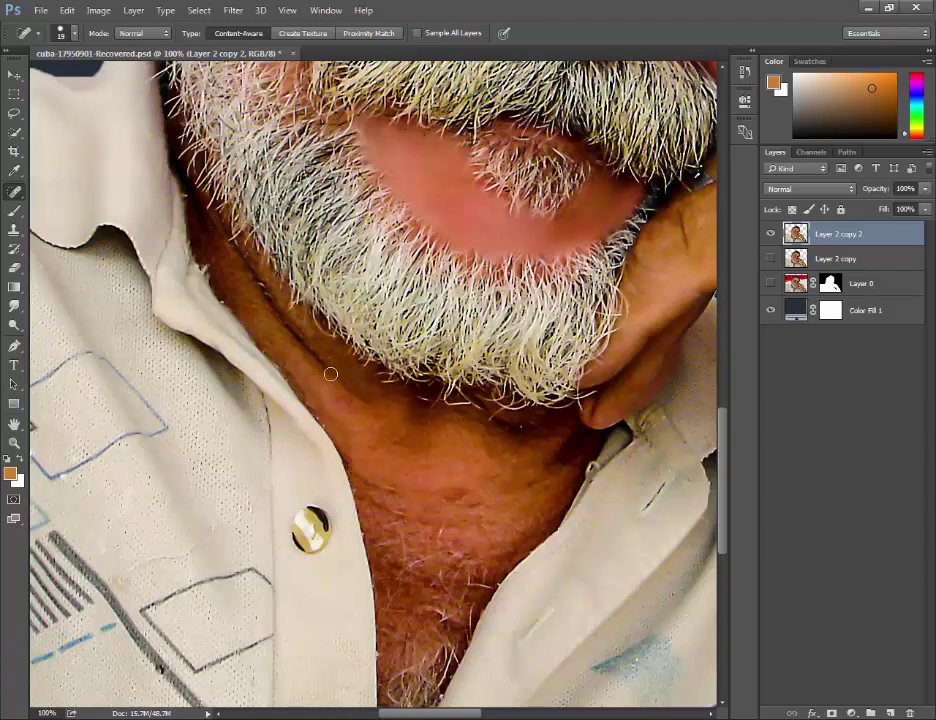
{"action": "left_click_drag", "start_coordinate": [330, 374], "coordinate": [252, 268]}
{"action": "left_click_drag", "start_coordinate": [306, 350], "coordinate": [322, 361]}
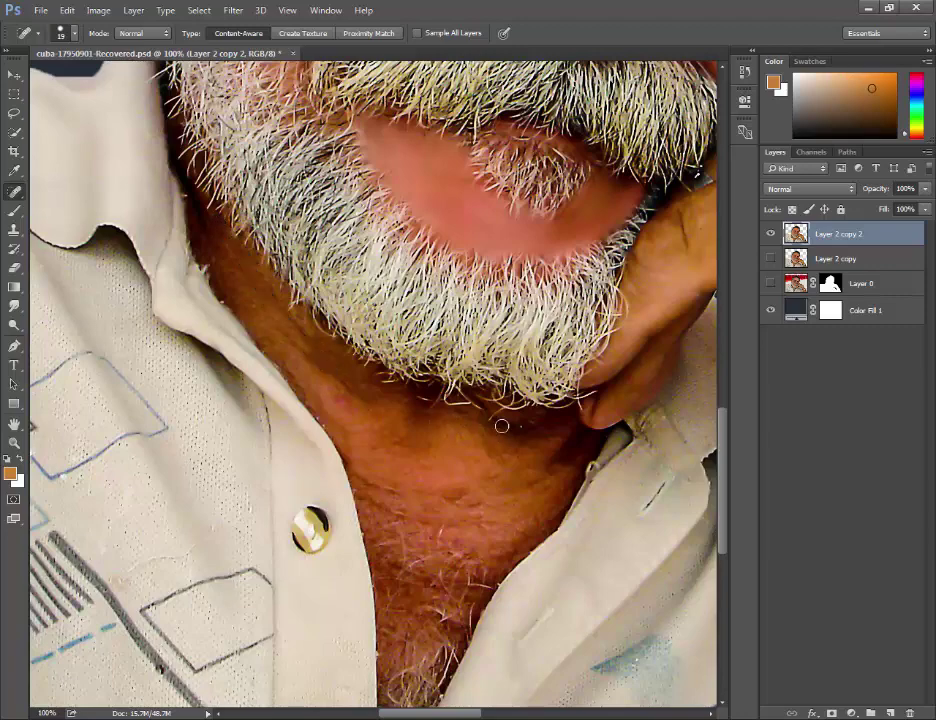
{"action": "left_click_drag", "start_coordinate": [448, 412], "coordinate": [390, 402]}
{"action": "left_click_drag", "start_coordinate": [460, 489], "coordinate": [510, 489]}
{"action": "left_click_drag", "start_coordinate": [390, 487], "coordinate": [358, 487]}
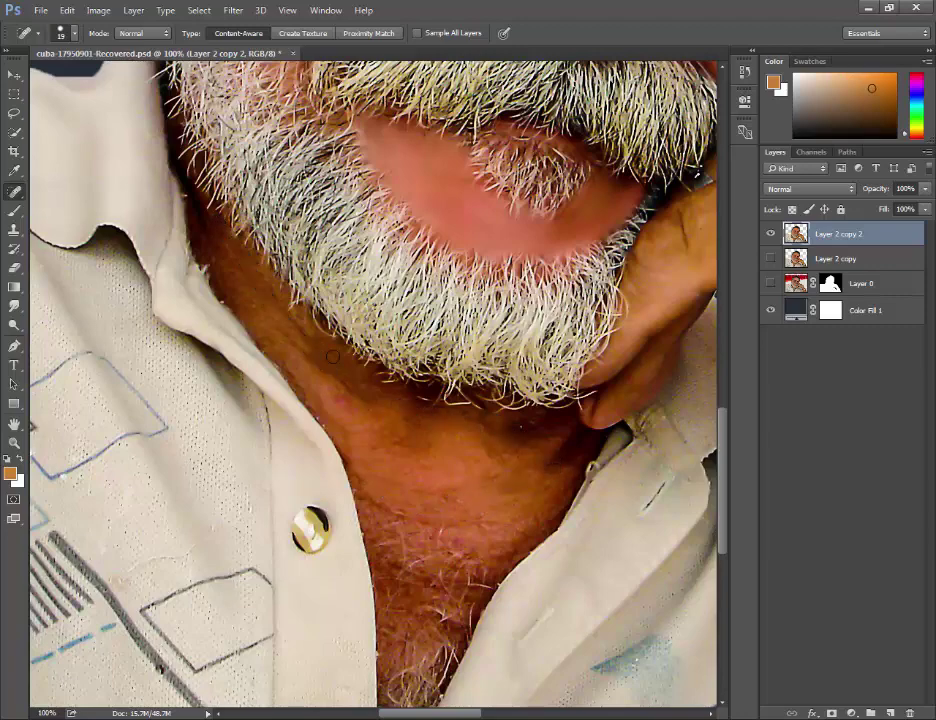
{"action": "left_click", "coordinate": [15, 307]}
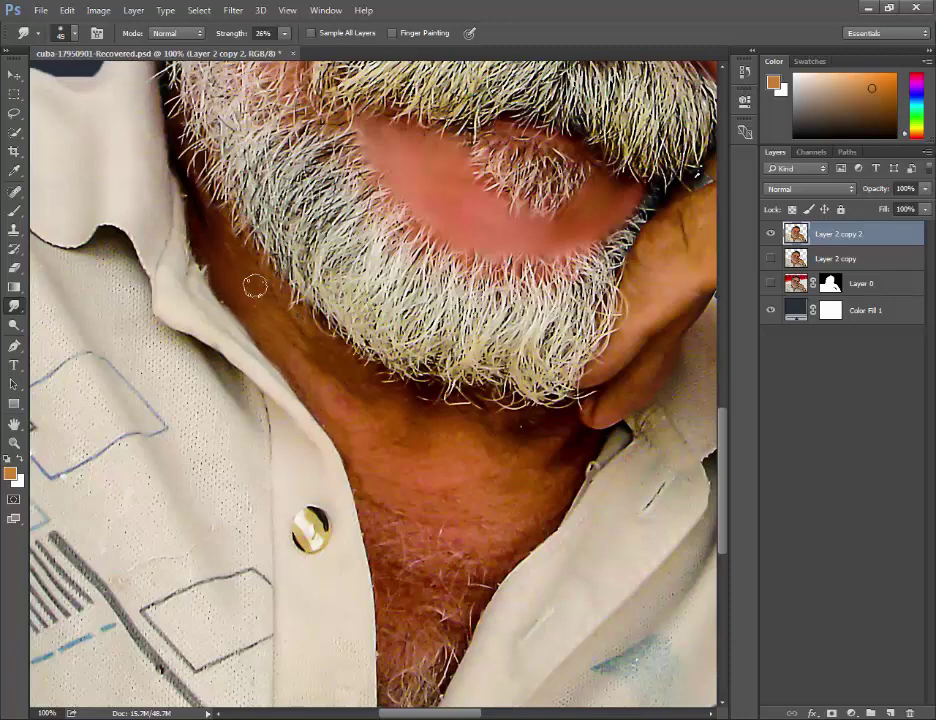
Step: Enlarge the smudge brush to 50 and smear the neck skin smooth
{"action": "key", "text": "bracketright"}
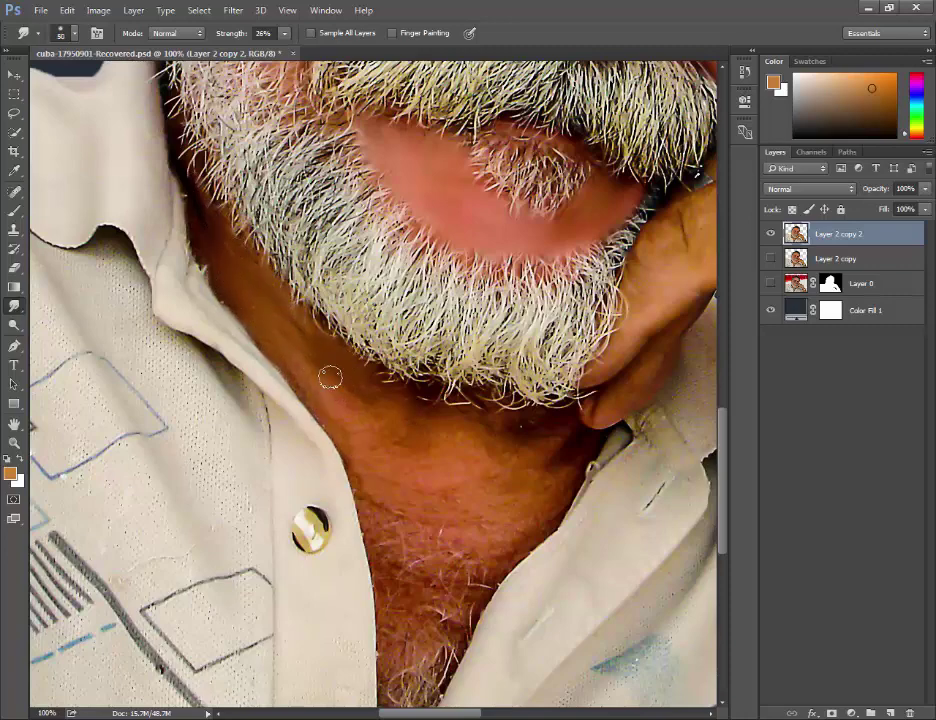
{"action": "left_click_drag", "start_coordinate": [340, 424], "coordinate": [385, 527]}
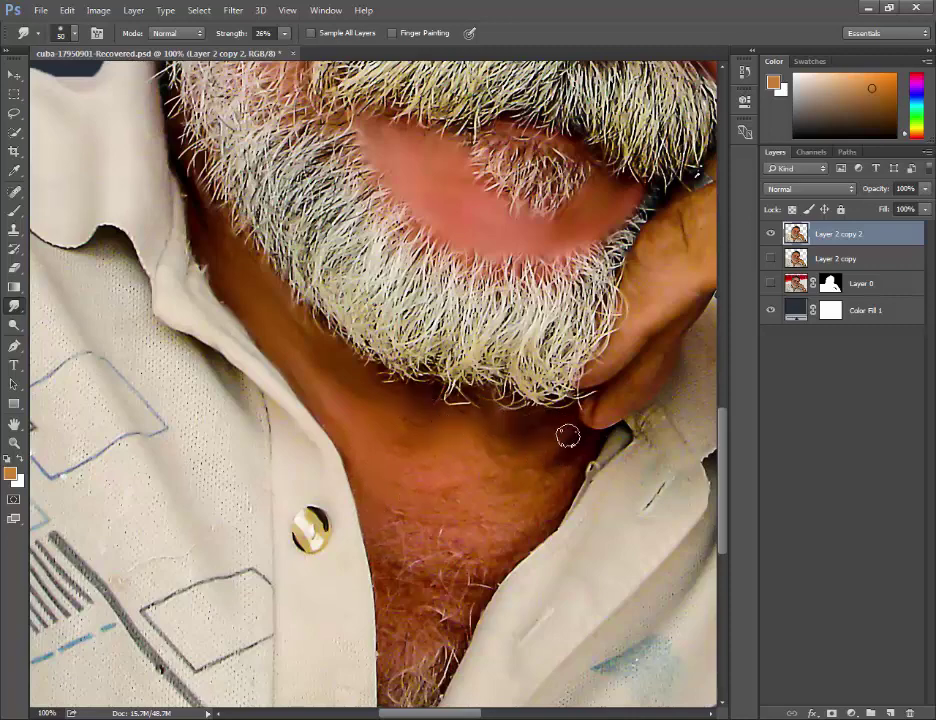
{"action": "scroll", "coordinate": [558, 488], "scroll_direction": "down", "scroll_amount": 3}
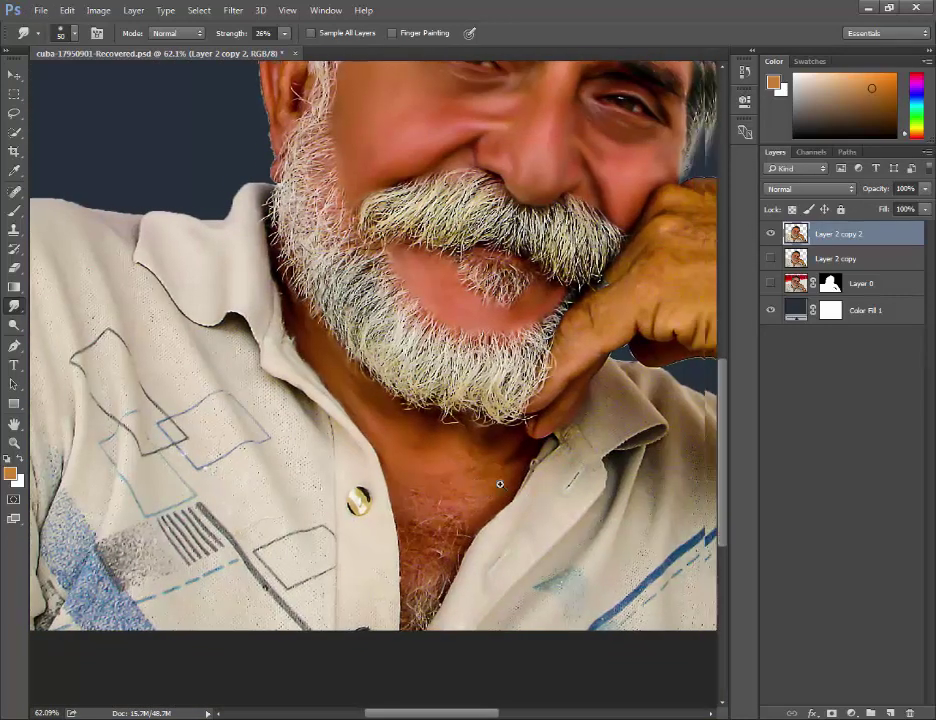
{"action": "scroll", "coordinate": [499, 484], "scroll_direction": "up", "scroll_amount": 1}
{"action": "scroll", "coordinate": [421, 383], "scroll_direction": "up", "scroll_amount": 1}
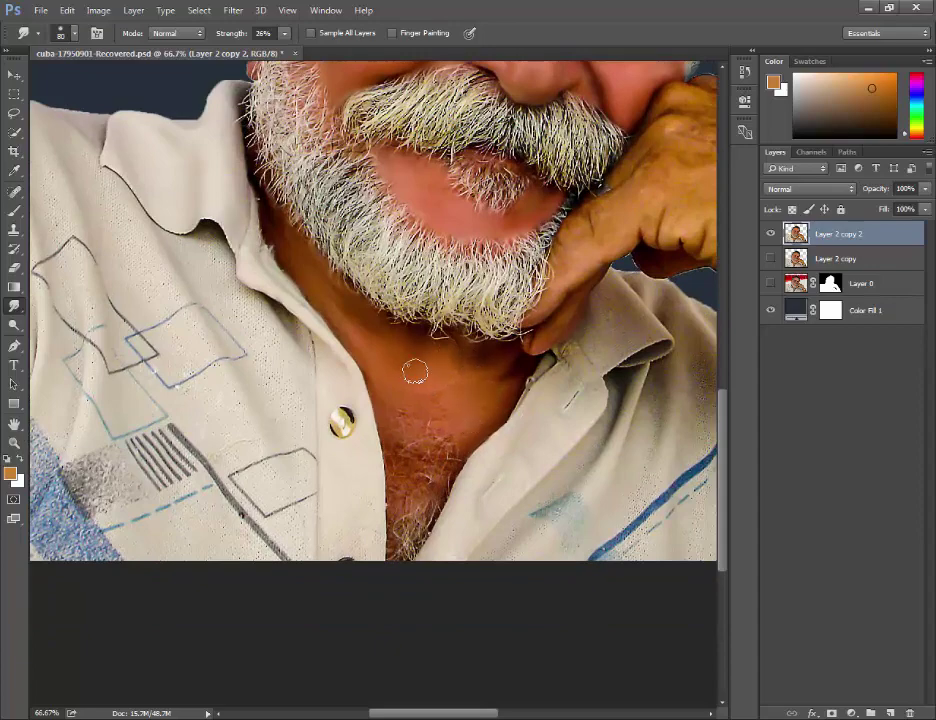
Step: Smooth the chest hair in the V-neck into plain skin
{"action": "mouse_move", "coordinate": [397, 438]}
{"action": "left_mouse_down"}
{"action": "mouse_move", "coordinate": [418, 500]}
{"action": "mouse_move", "coordinate": [433, 448]}
{"action": "mouse_move", "coordinate": [428, 475]}
{"action": "left_mouse_up"}
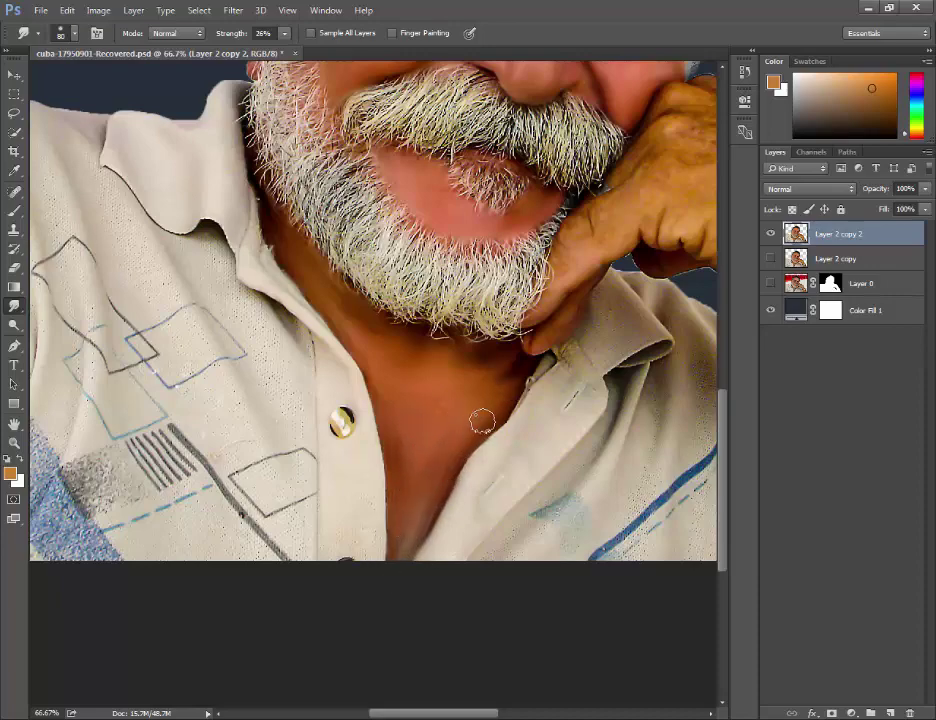
{"action": "scroll", "coordinate": [475, 341], "scroll_direction": "up", "scroll_amount": 2}
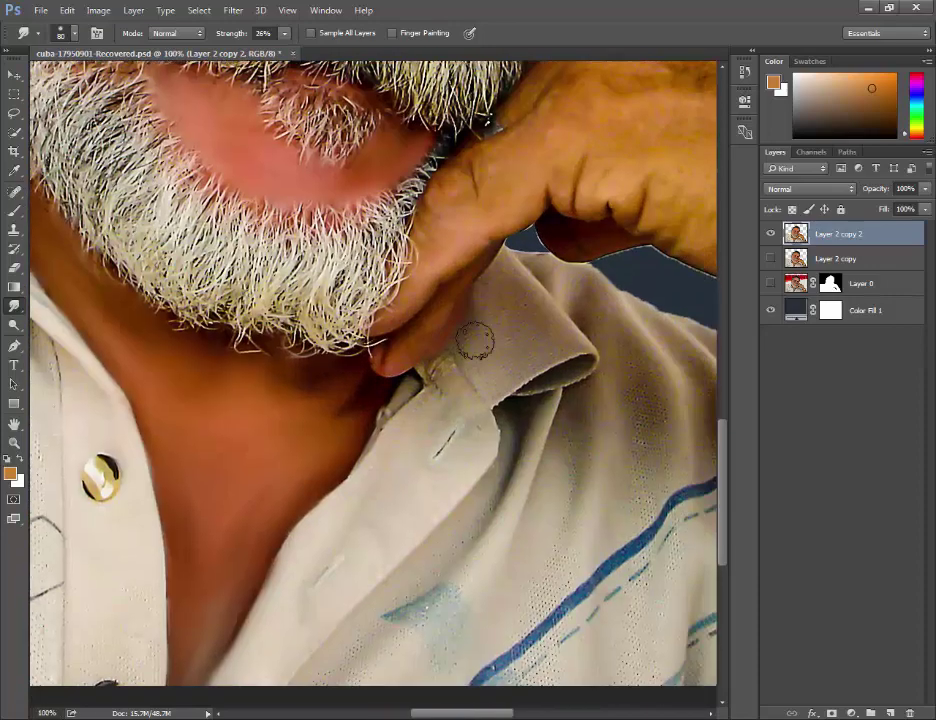
{"action": "scroll", "coordinate": [455, 335], "scroll_direction": "up", "scroll_amount": 2}
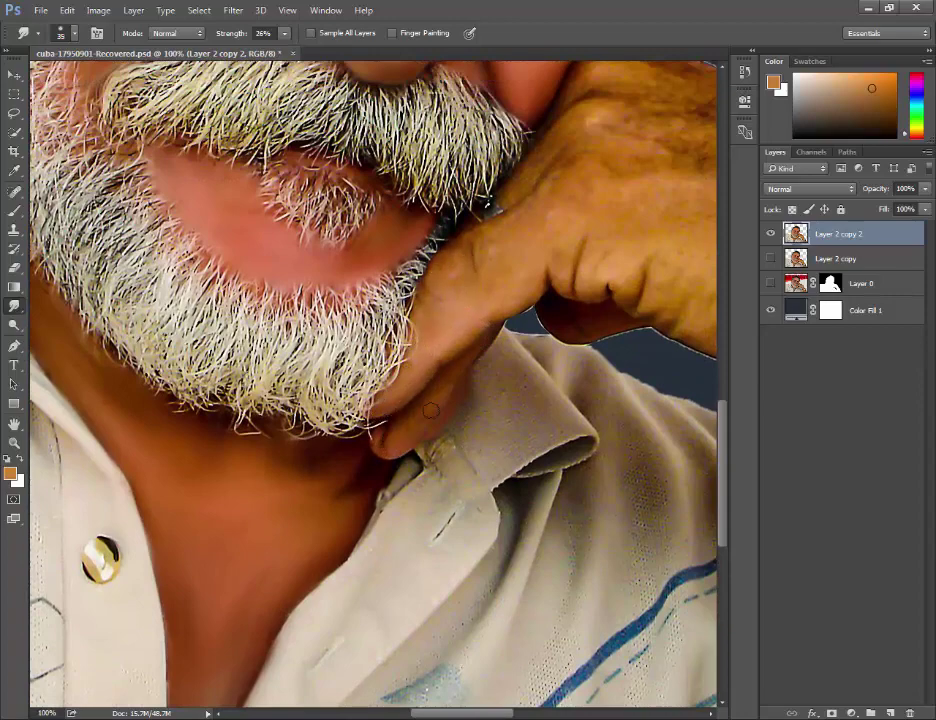
{"action": "scroll", "coordinate": [510, 340], "scroll_direction": "up", "scroll_amount": 1}
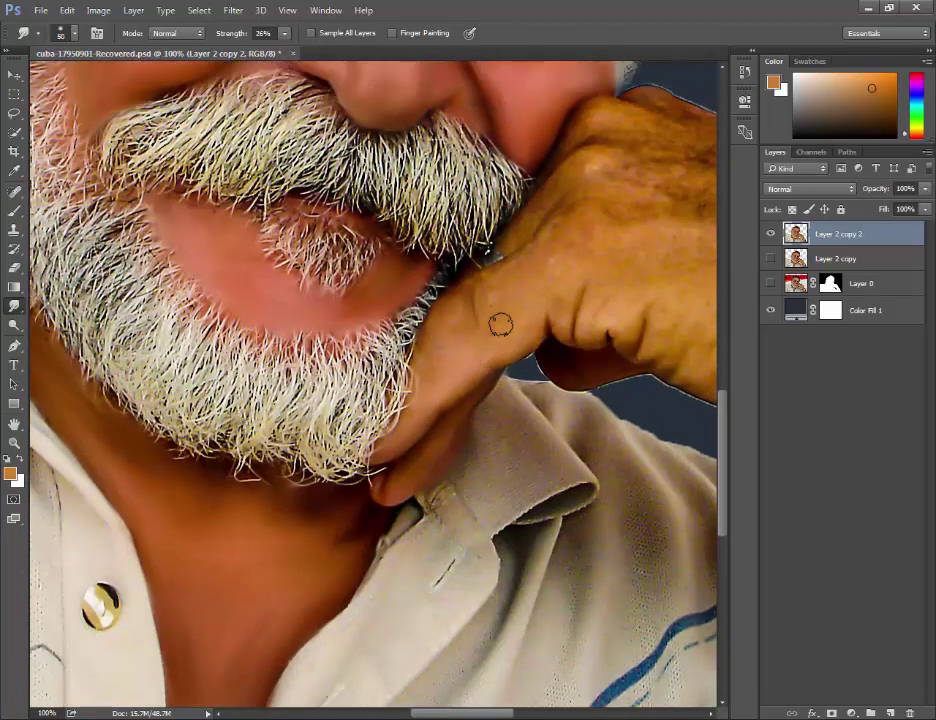
{"action": "scroll", "coordinate": [585, 265], "scroll_direction": "down", "scroll_amount": 1}
{"action": "scroll", "coordinate": [615, 240], "scroll_direction": "up", "scroll_amount": 1}
{"action": "scroll", "coordinate": [615, 240], "scroll_direction": "up", "scroll_amount": 1}
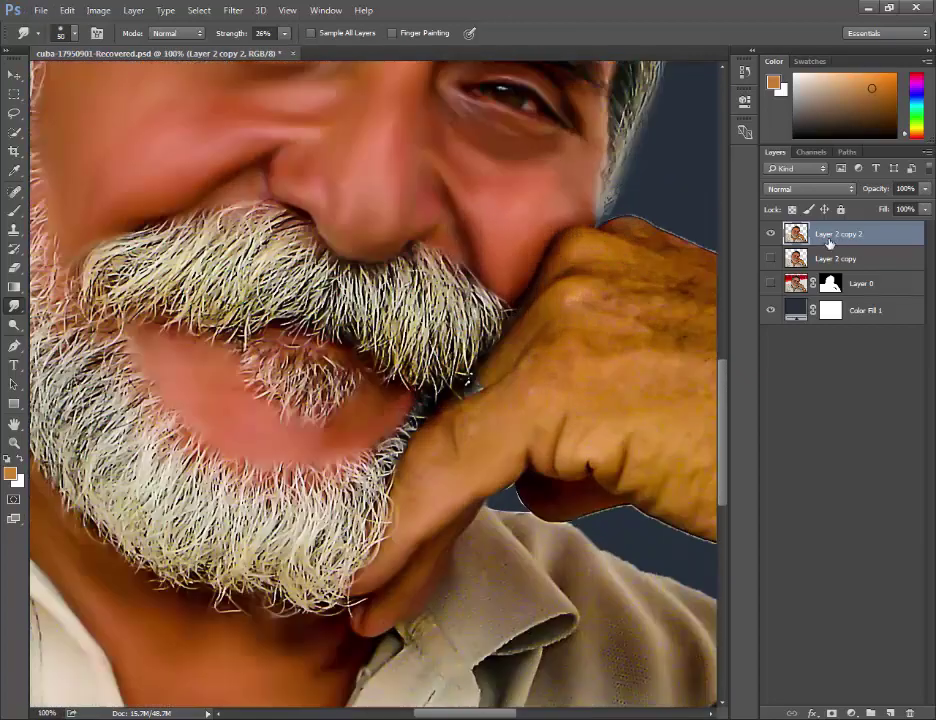
{"action": "scroll", "coordinate": [520, 246], "scroll_direction": "down", "scroll_amount": 1}
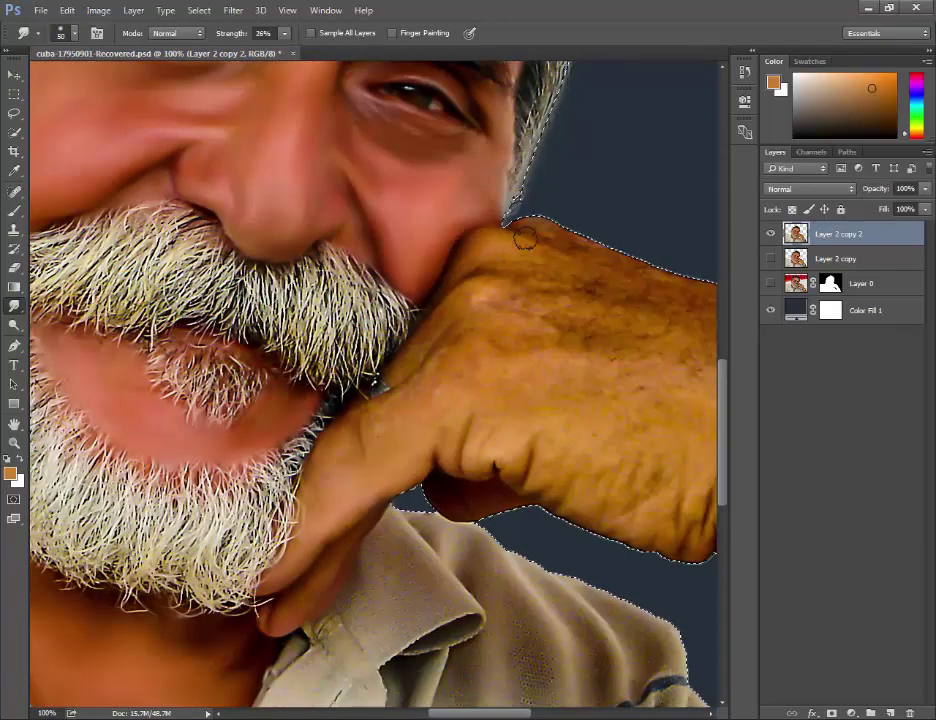
Step: Blend the hand's edge colour into the cheek and deselect
{"action": "left_click_drag", "start_coordinate": [637, 259], "coordinate": [571, 257]}
{"action": "scroll", "coordinate": [416, 314], "scroll_direction": "down", "scroll_amount": 1}
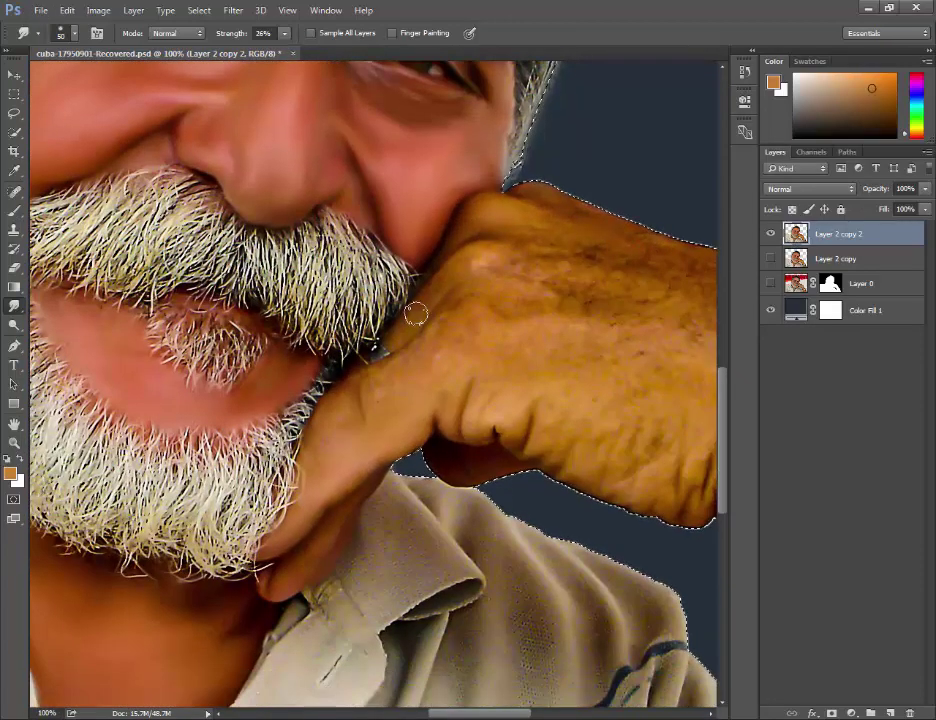
{"action": "key", "text": "ctrl+d"}
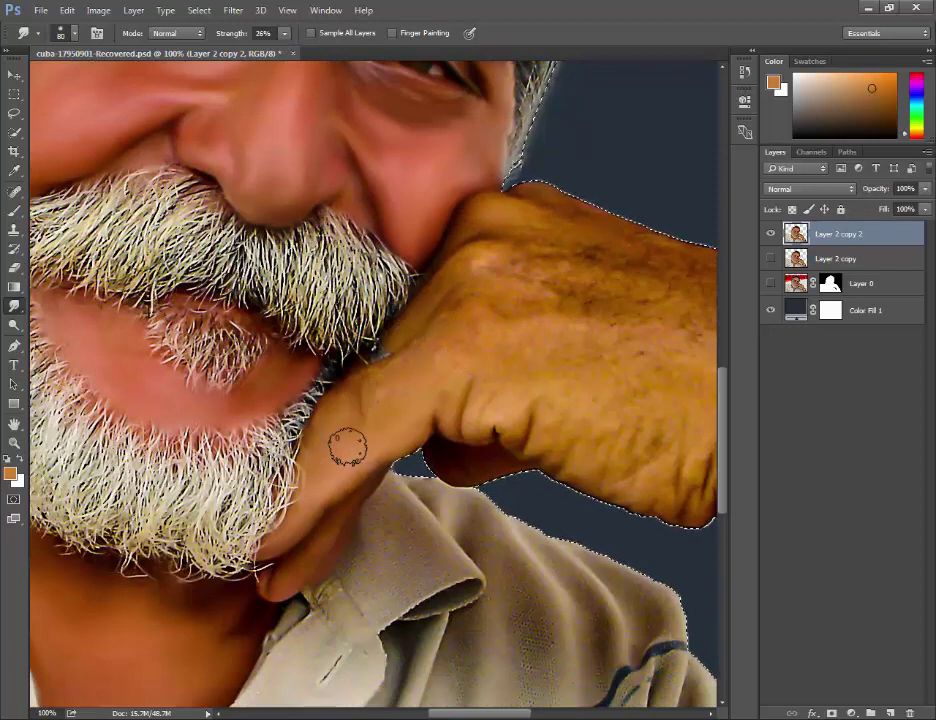
{"action": "scroll", "coordinate": [566, 294], "scroll_direction": "down", "scroll_amount": 5}
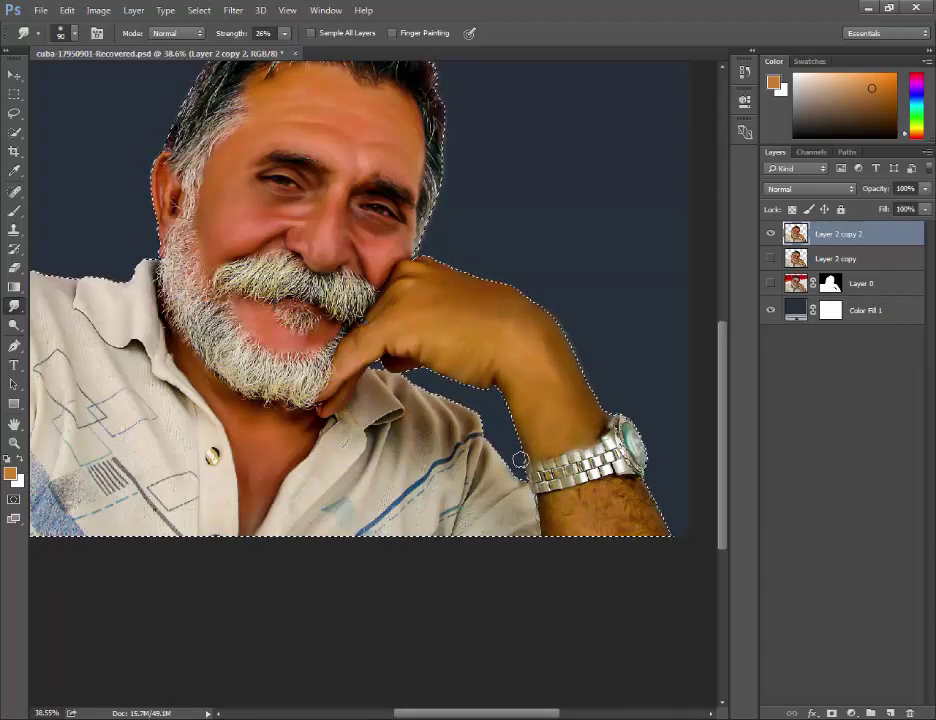
Step: Shrink the smudge brush to 30 and smudge the hair strands inside the ear upward
{"action": "scroll", "coordinate": [303, 290], "scroll_direction": "up", "scroll_amount": 5}
{"action": "scroll", "coordinate": [303, 290], "scroll_direction": "right", "scroll_amount": 2}
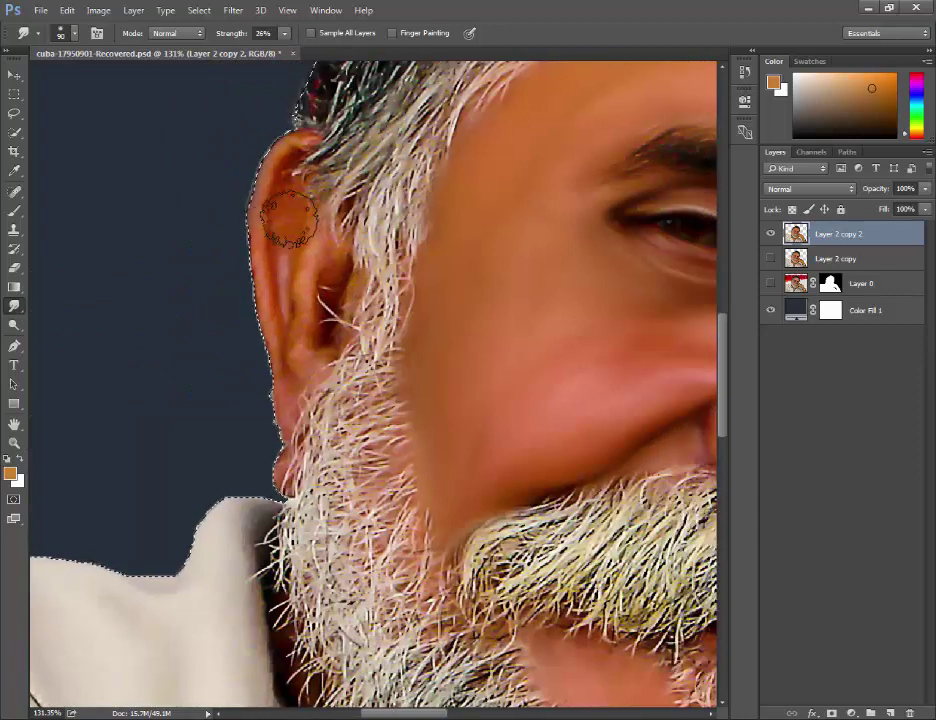
{"action": "key", "text": "bracketleft"}
{"action": "key", "text": "bracketleft"}
{"action": "key", "text": "bracketleft"}
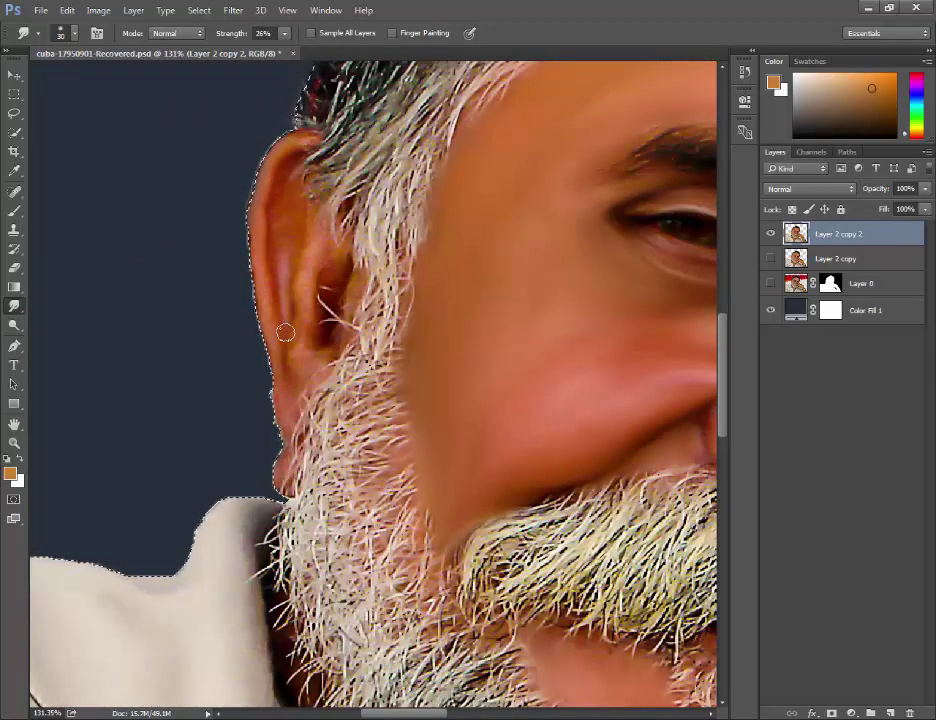
{"action": "left_click_drag", "start_coordinate": [323, 360], "coordinate": [322, 320]}
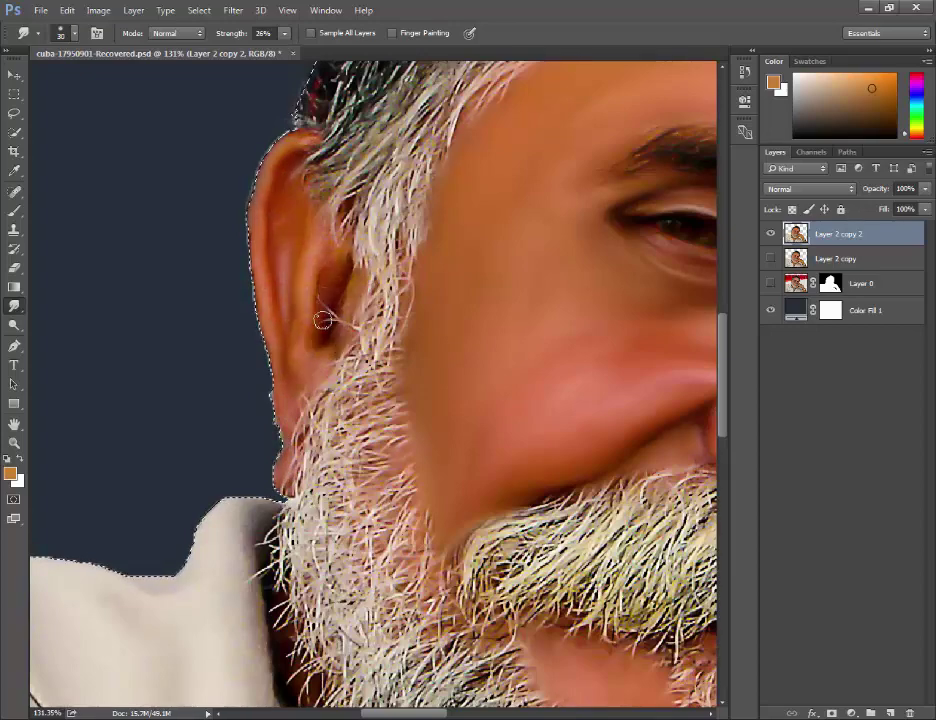
{"action": "scroll", "coordinate": [311, 346], "scroll_direction": "down", "scroll_amount": 3}
{"action": "left_click_drag", "start_coordinate": [558, 352], "coordinate": [383, 349]}
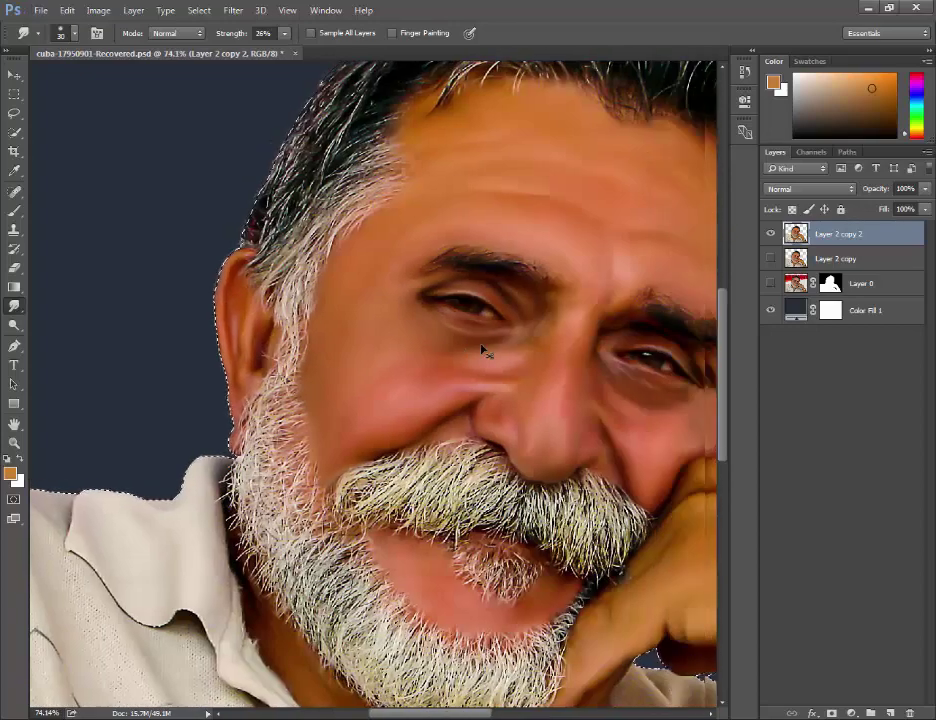
Step: Set the brush to 80 and compare Layer 2 copy 2 against the original, leaving it visible
{"action": "key", "text": "bracketright"}
{"action": "key", "text": "bracketright"}
{"action": "key", "text": "bracketright"}
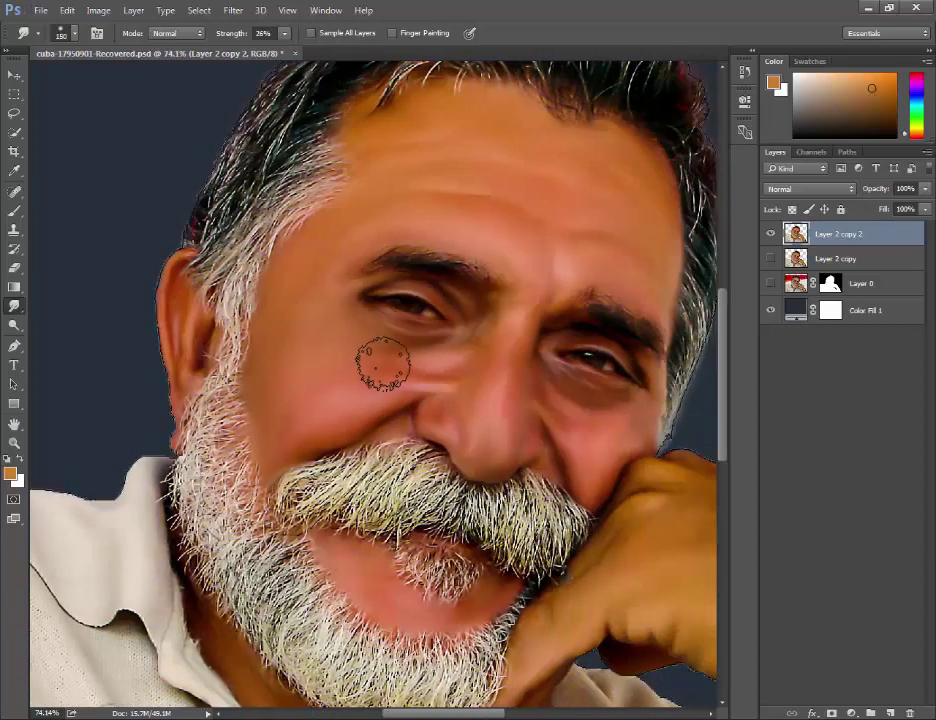
{"action": "scroll", "coordinate": [390, 363], "scroll_direction": "down", "scroll_amount": 2}
{"action": "key", "text": "bracketleft"}
{"action": "key", "text": "bracketleft"}
{"action": "key", "text": "bracketleft"}
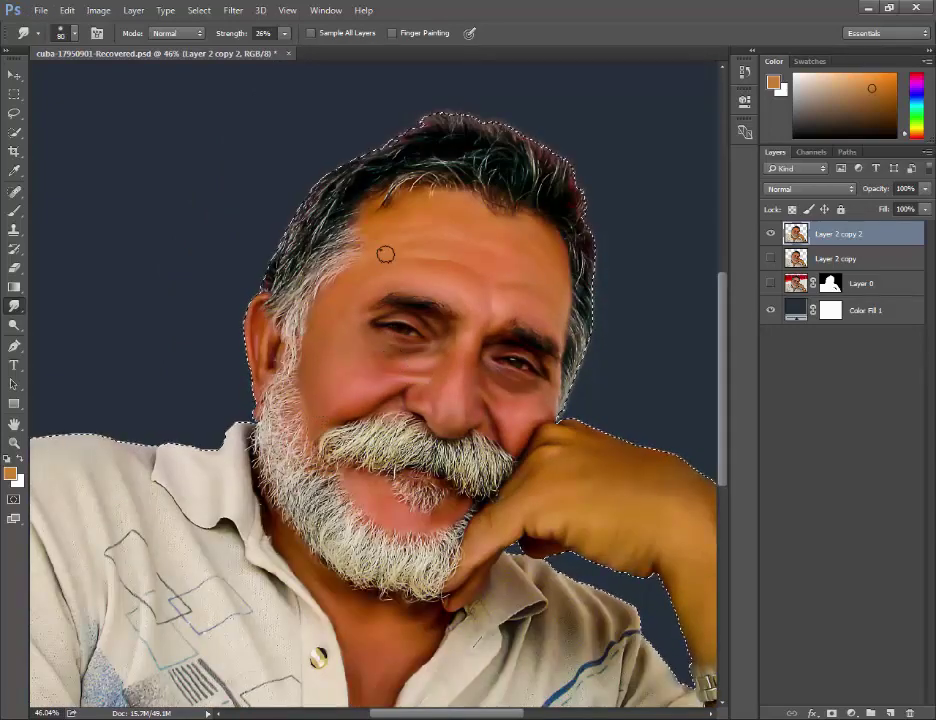
{"action": "left_click", "coordinate": [770, 233]}
{"action": "left_click", "coordinate": [770, 233]}
{"action": "left_click", "coordinate": [770, 283]}
{"action": "left_click", "coordinate": [768, 238]}
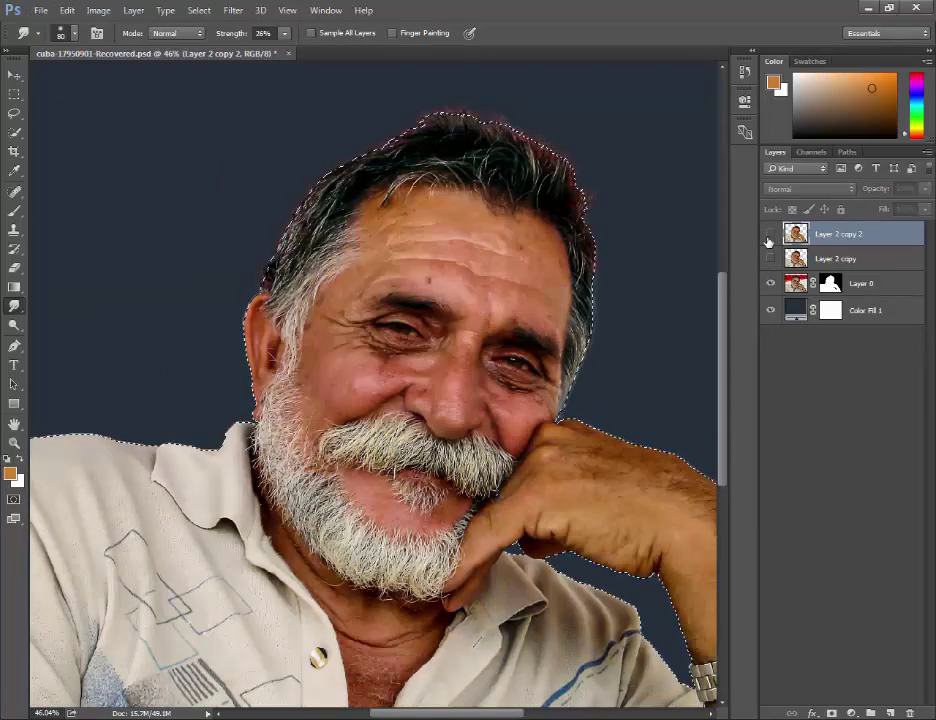
{"action": "left_click", "coordinate": [770, 233]}
{"action": "scroll", "coordinate": [395, 404], "scroll_direction": "up", "scroll_amount": 1}
{"action": "scroll", "coordinate": [447, 367], "scroll_direction": "up", "scroll_amount": 1}
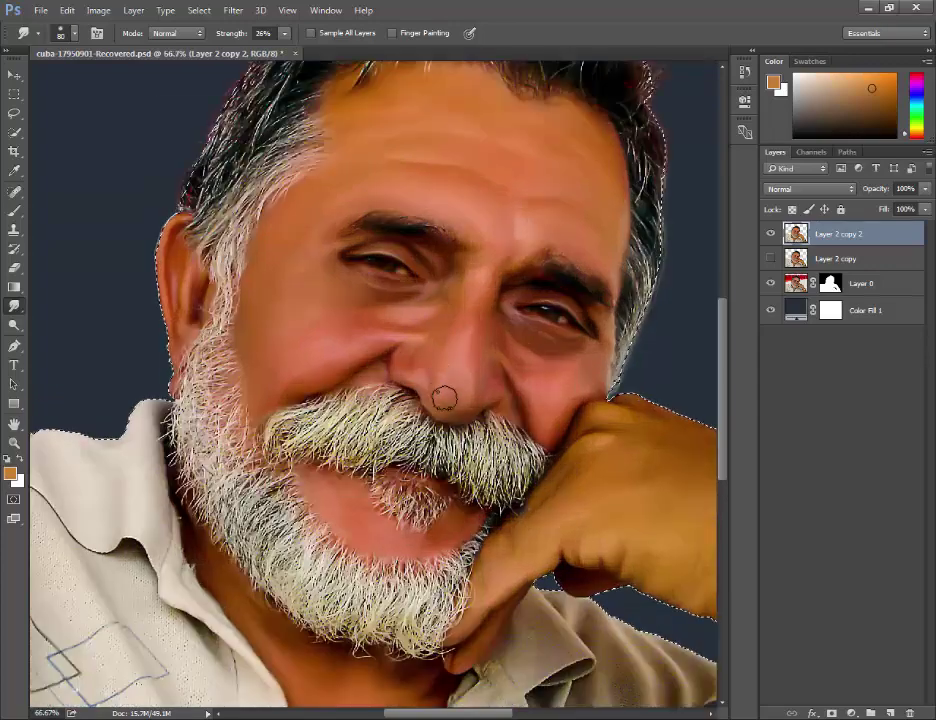
{"action": "scroll", "coordinate": [328, 427], "scroll_direction": "down", "scroll_amount": 2}
Step: Smear the shirt's blue check pattern away with smudge strength 13% and a 500 px brush
{"action": "scroll", "coordinate": [328, 426], "scroll_direction": "down", "scroll_amount": 3}
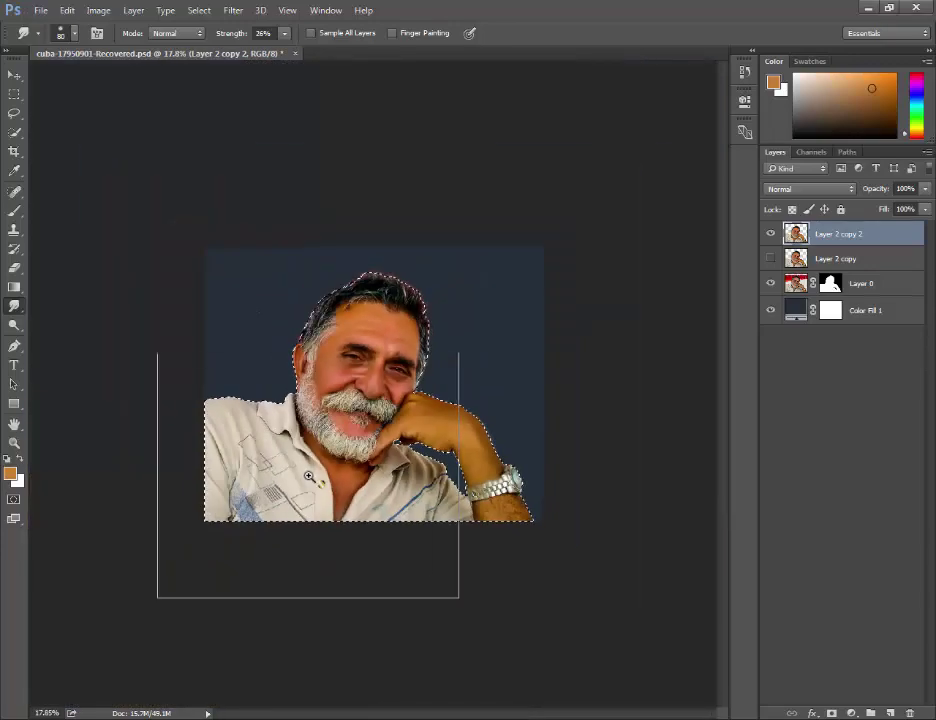
{"action": "scroll", "coordinate": [316, 388], "scroll_direction": "up", "scroll_amount": 2}
{"action": "key", "text": "1"}
{"action": "key", "text": "3"}
{"action": "scroll", "coordinate": [316, 387], "scroll_direction": "down", "scroll_amount": 2}
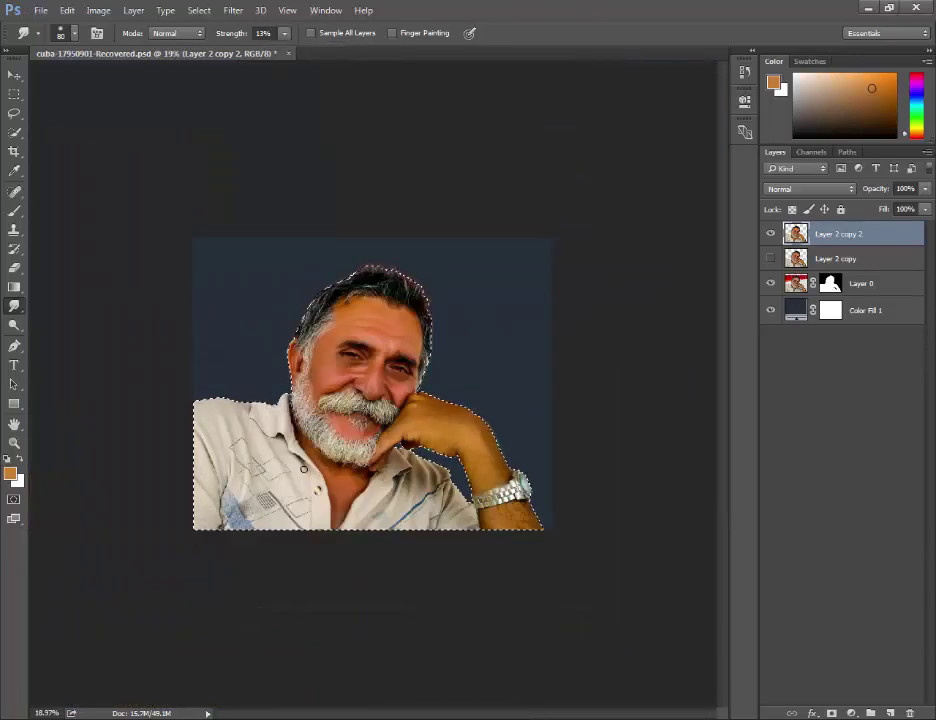
{"action": "key", "text": "bracketright"}
{"action": "key", "text": "bracketright"}
{"action": "key", "text": "bracketright"}
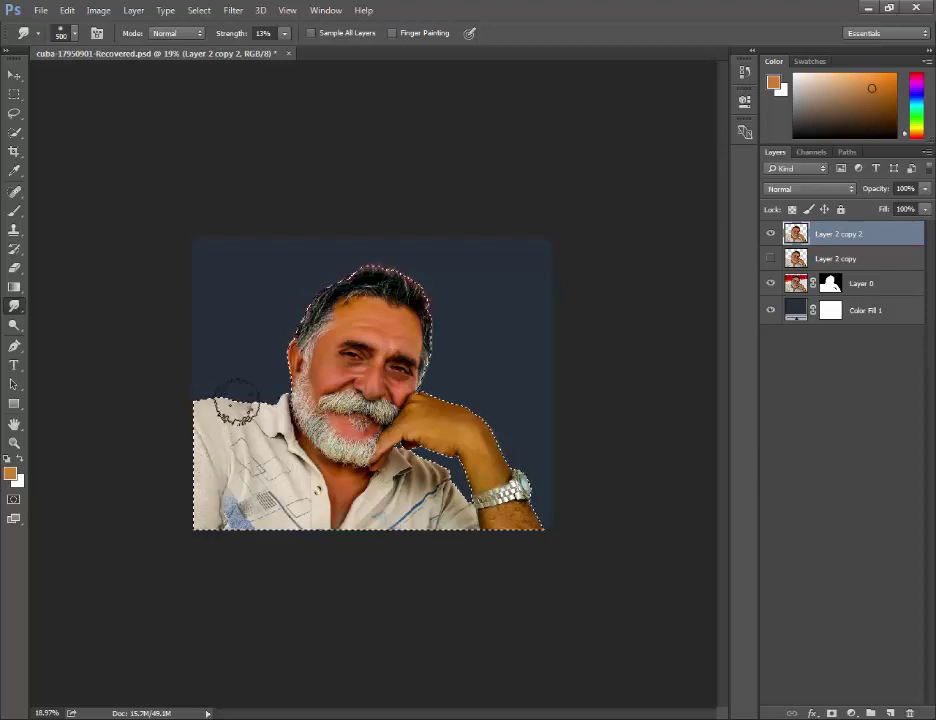
{"action": "left_click_drag", "start_coordinate": [257, 500], "coordinate": [250, 430]}
{"action": "left_click_drag", "start_coordinate": [307, 542], "coordinate": [215, 490]}
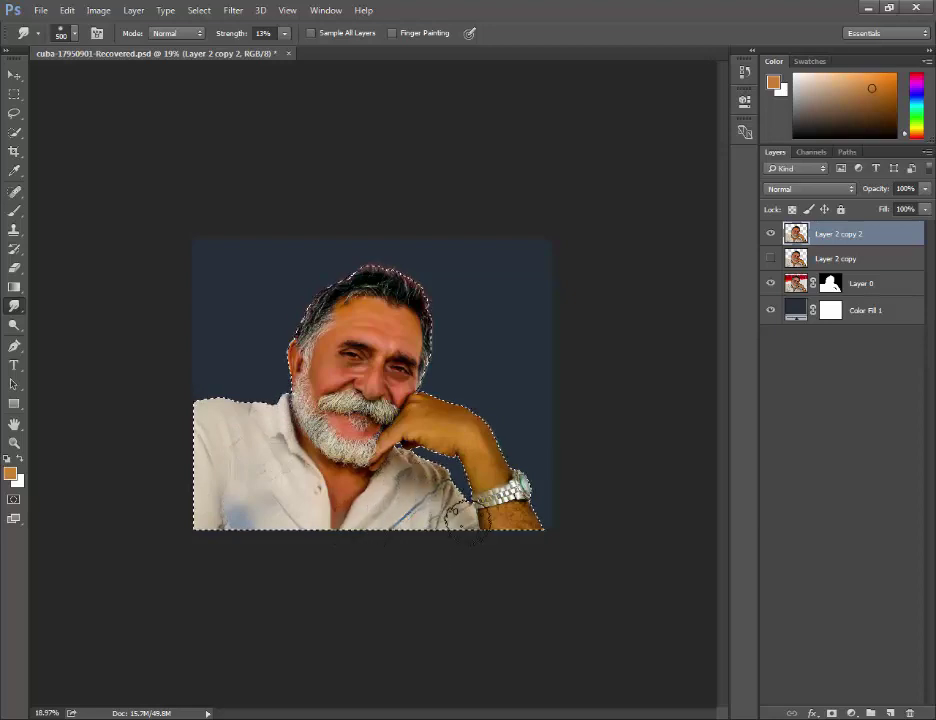
{"action": "left_click_drag", "start_coordinate": [415, 483], "coordinate": [365, 520]}
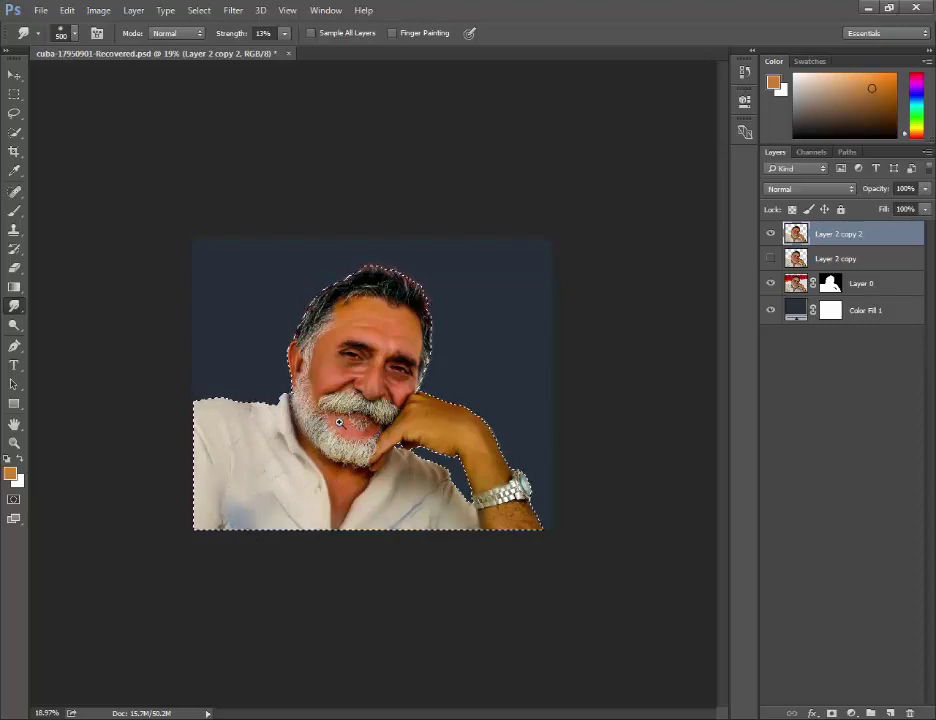
Step: Zoom in on the face, shrink the brush to 150, and load Layer 2 copy 2's outline as a selection
{"action": "key", "text": "ctrl+plus"}
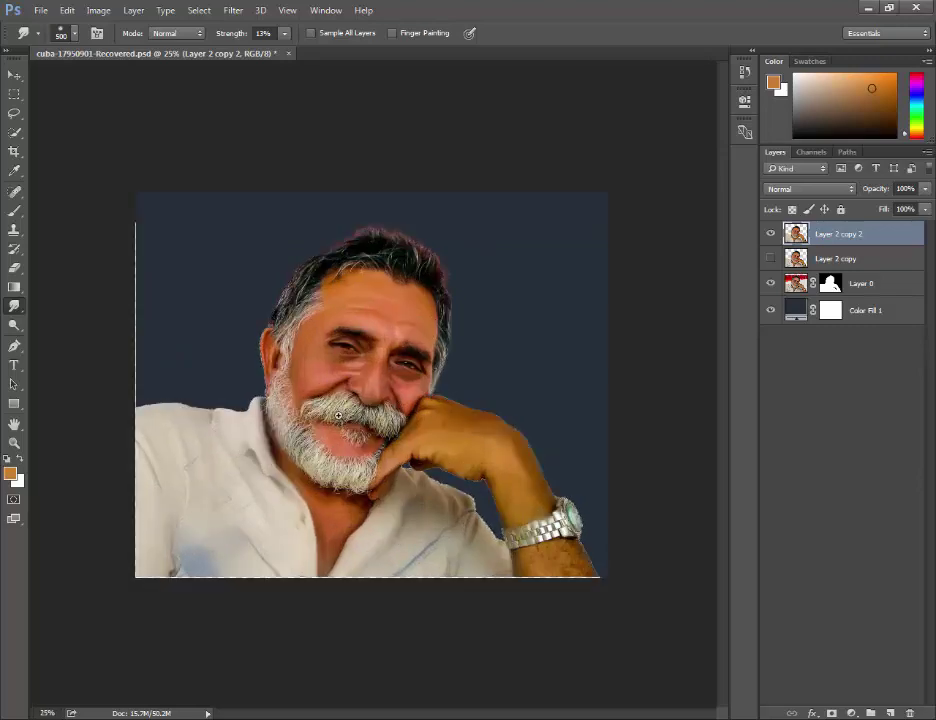
{"action": "key", "text": "ctrl+plus"}
{"action": "key", "text": "ctrl+plus"}
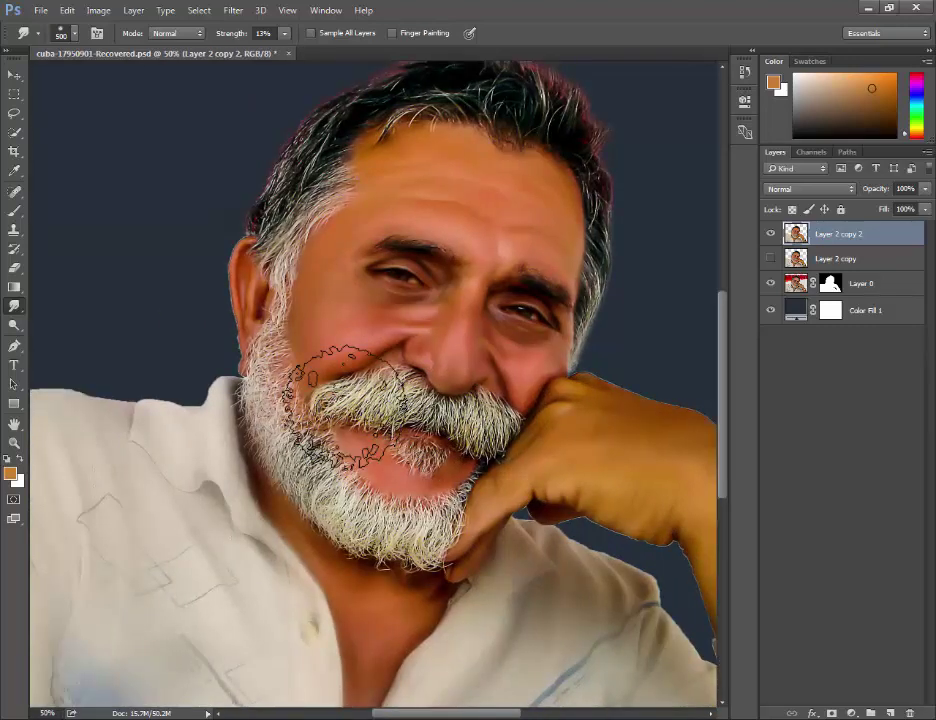
{"action": "scroll", "coordinate": [320, 400], "scroll_direction": "left", "scroll_amount": 1}
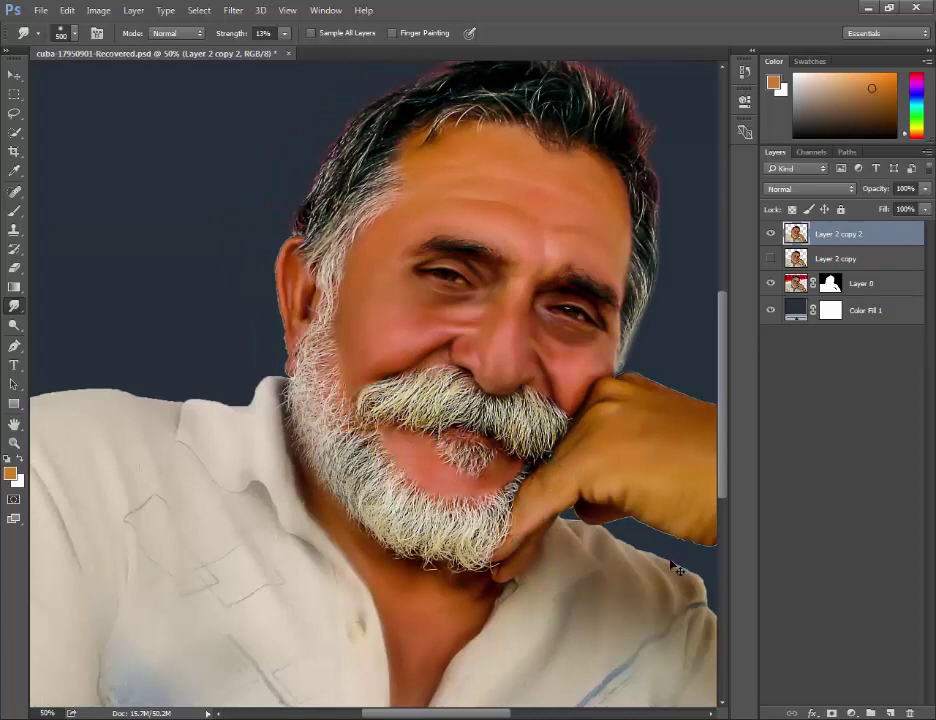
{"action": "scroll", "coordinate": [562, 512], "scroll_direction": "down", "scroll_amount": 1}
{"action": "scroll", "coordinate": [562, 512], "scroll_direction": "right", "scroll_amount": 2}
{"action": "key", "text": "bracketleft"}
{"action": "key", "text": "bracketleft"}
{"action": "key", "text": "bracketleft"}
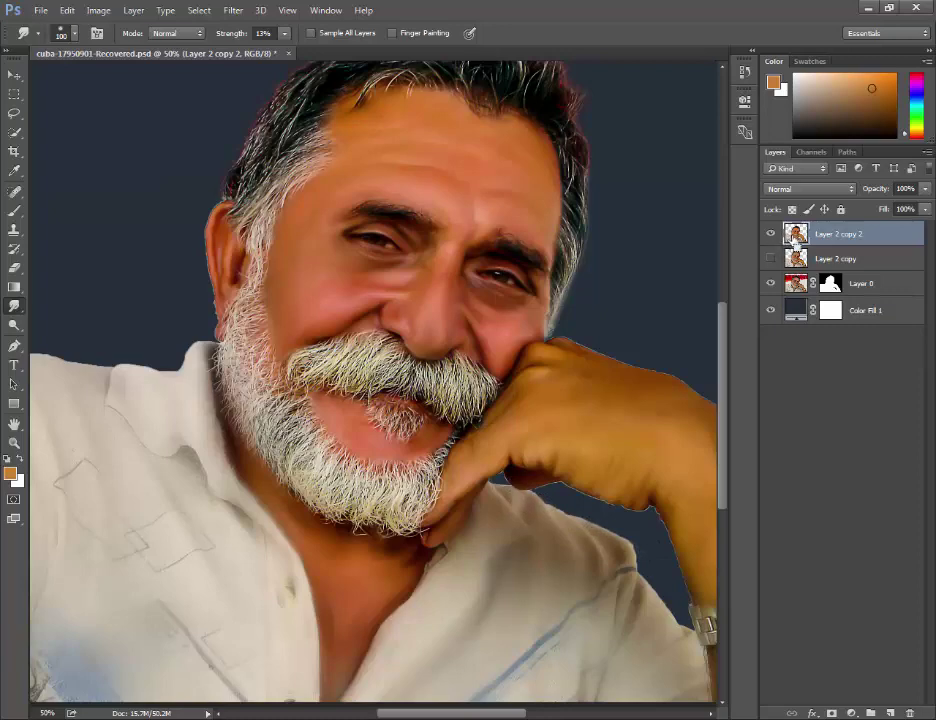
{"action": "left_click", "coordinate": [796, 238], "text": "ctrl"}
{"action": "scroll", "coordinate": [560, 550], "scroll_direction": "down", "scroll_amount": 3}
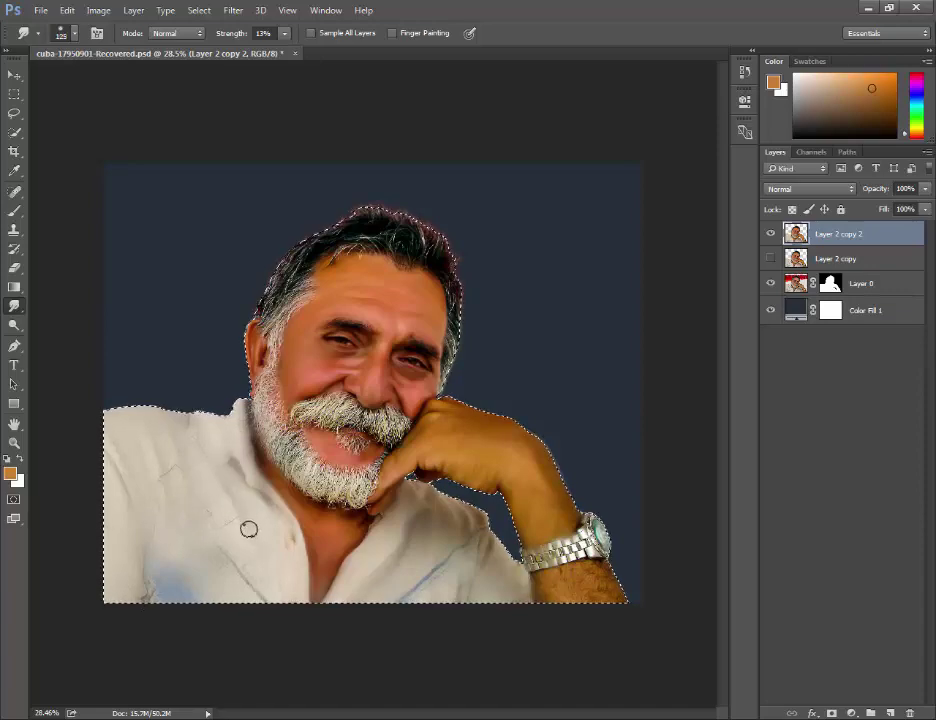
Step: Drop the figure selection, zoom to 50% and set the smudge brush to 250
{"action": "key", "text": "bracketright"}
{"action": "key", "text": "bracketright"}
{"action": "key", "text": "bracketright"}
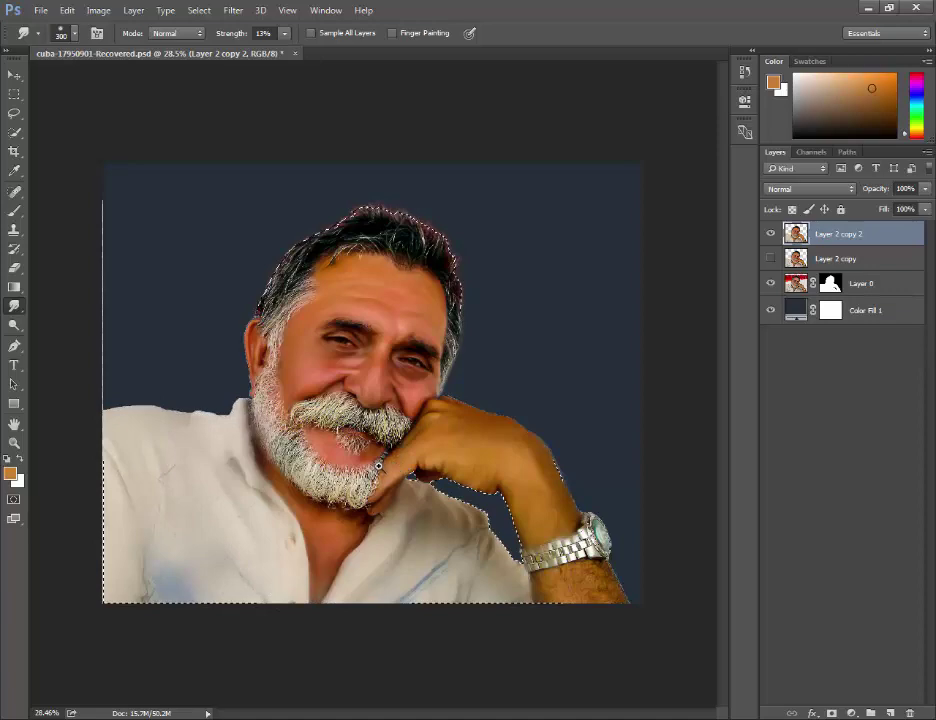
{"action": "key", "text": "ctrl+plus"}
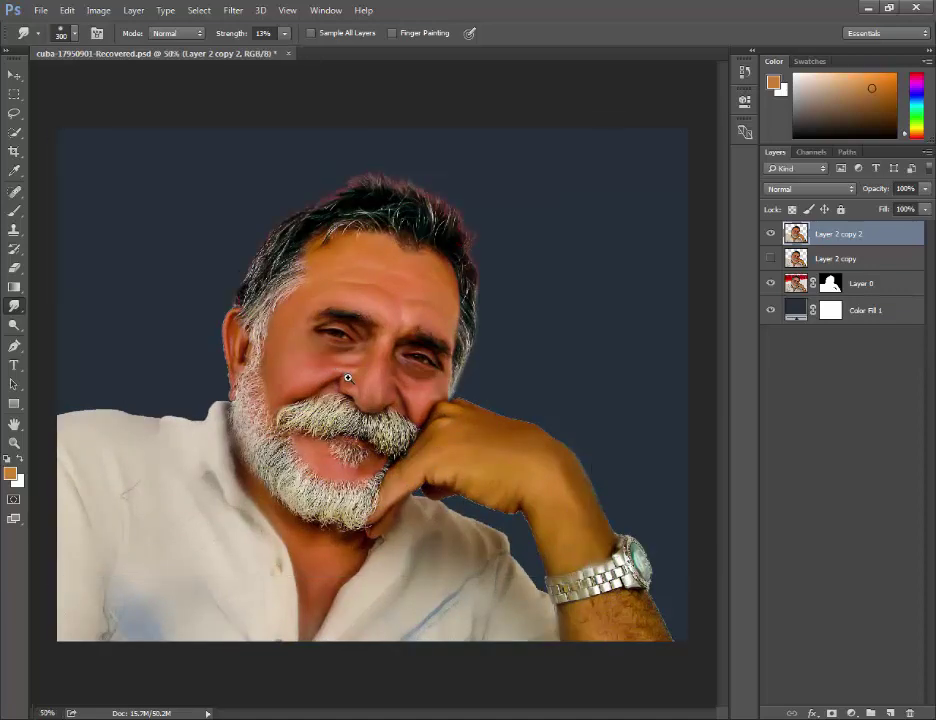
{"action": "key", "text": "ctrl+plus"}
{"action": "key", "text": "bracketleft"}
{"action": "key", "text": "bracketleft"}
{"action": "key", "text": "bracketleft"}
{"action": "key", "text": "bracketleft"}
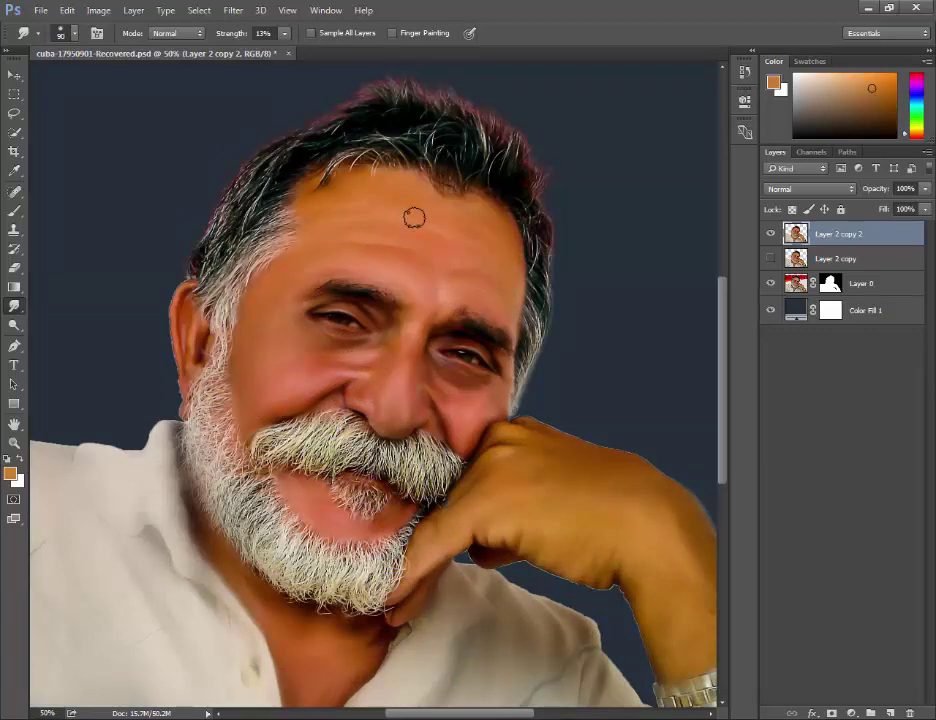
{"action": "scroll", "coordinate": [528, 374], "scroll_direction": "down", "scroll_amount": 1}
{"action": "scroll", "coordinate": [486, 364], "scroll_direction": "down", "scroll_amount": 3}
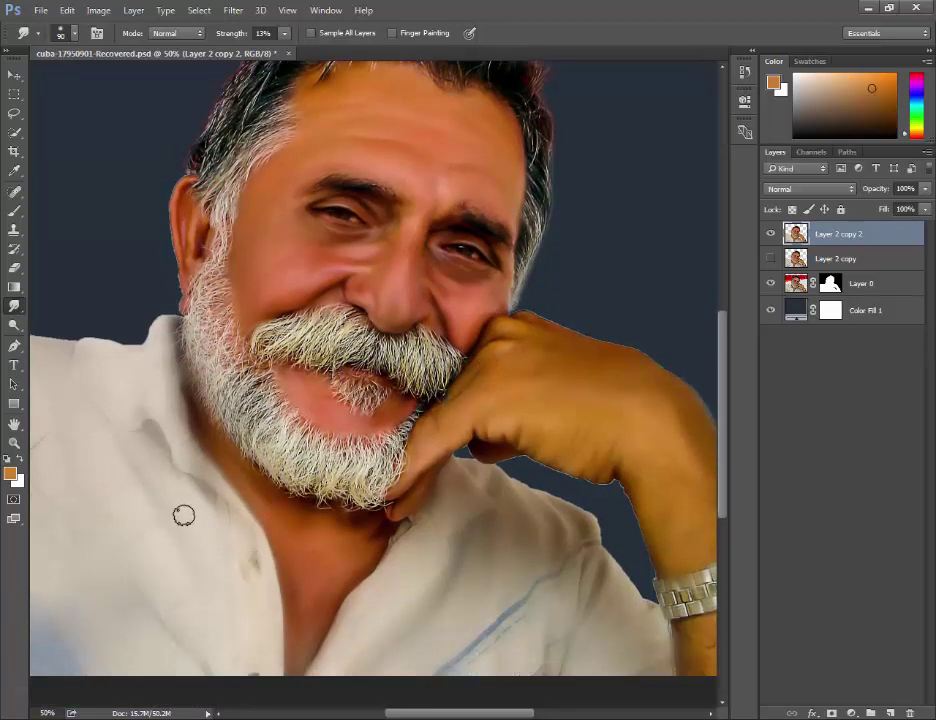
{"action": "scroll", "coordinate": [183, 515], "scroll_direction": "left", "scroll_amount": 2}
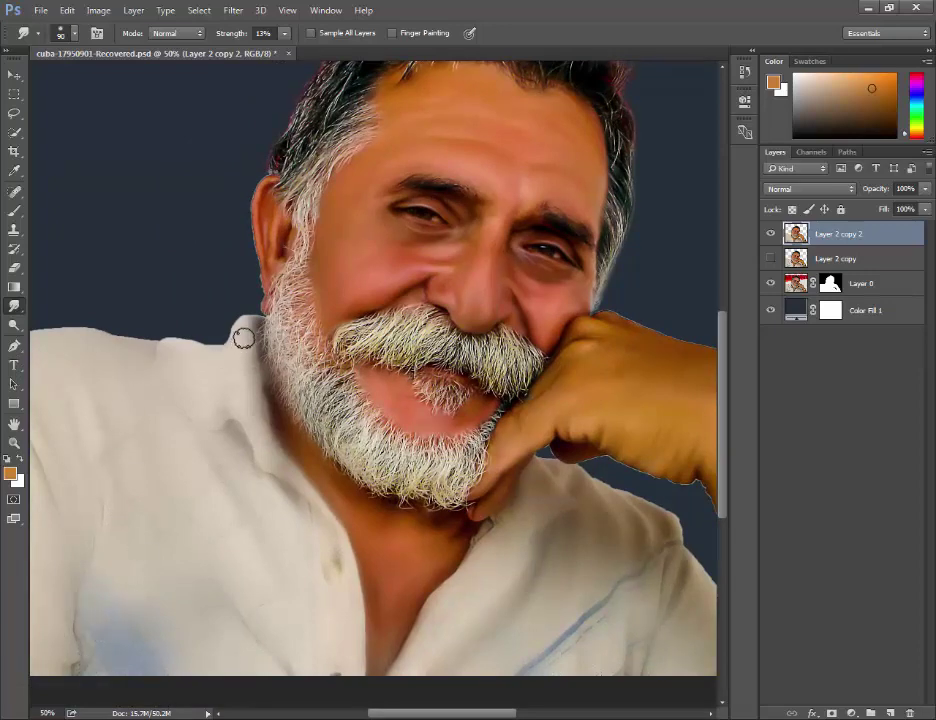
{"action": "scroll", "coordinate": [316, 296], "scroll_direction": "up", "scroll_amount": 1}
Step: Zoom closely into the ear with a smaller brush, then switch to the Move tool
{"action": "left_click_drag", "start_coordinate": [230, 198], "coordinate": [324, 355]}
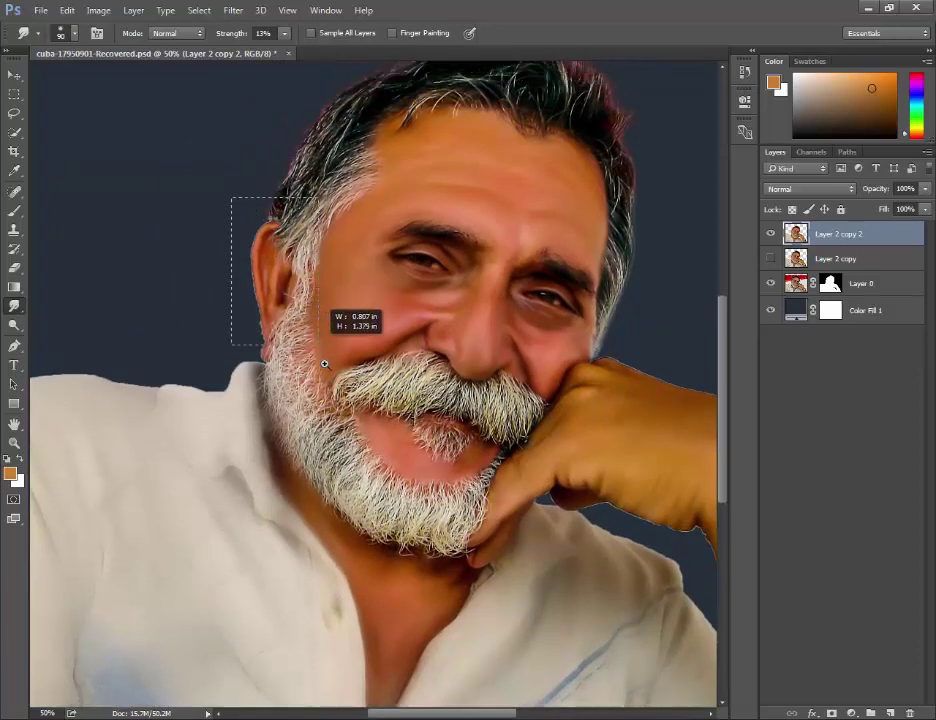
{"action": "key", "text": "bracketleft"}
{"action": "key", "text": "bracketleft"}
{"action": "key", "text": "bracketleft"}
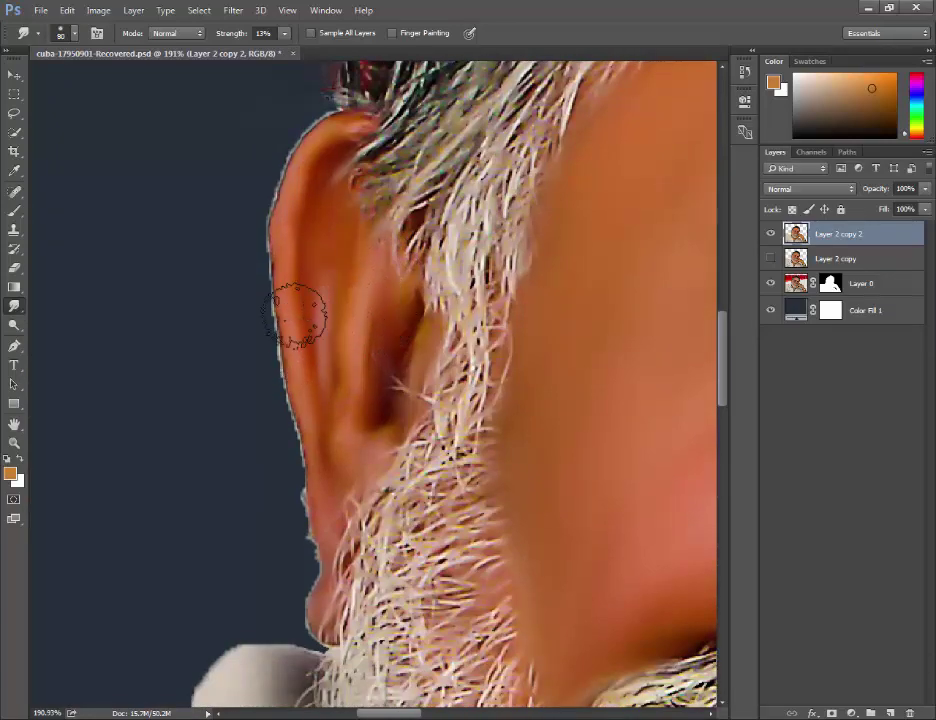
{"action": "key", "text": "bracketleft"}
{"action": "key", "text": "bracketleft"}
{"action": "key", "text": "bracketleft"}
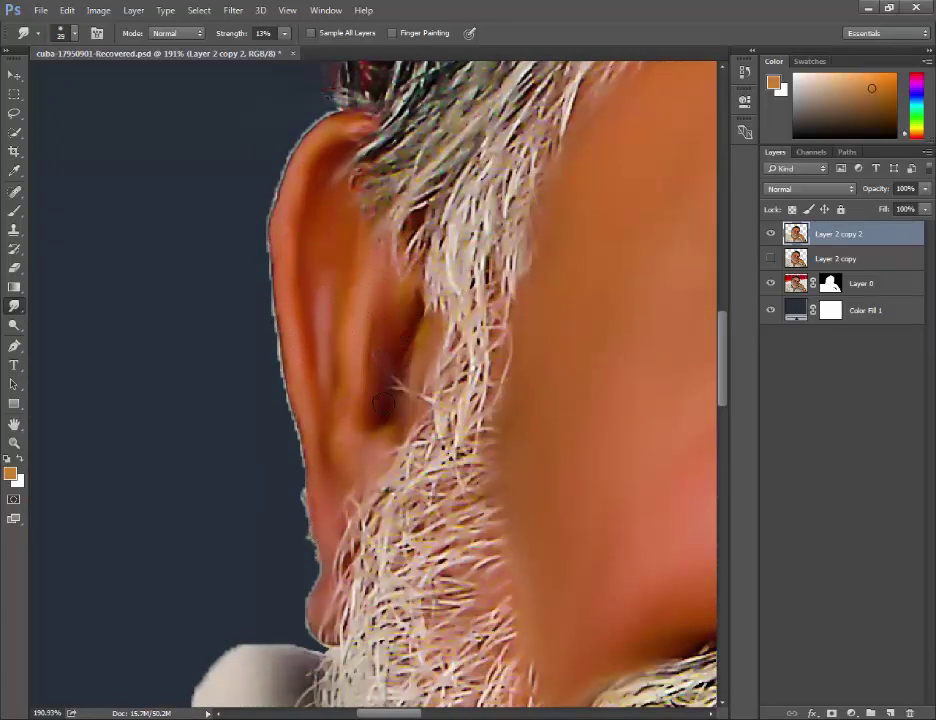
{"action": "scroll", "coordinate": [394, 304], "scroll_direction": "down", "scroll_amount": 3}
{"action": "scroll", "coordinate": [390, 340], "scroll_direction": "down", "scroll_amount": 3}
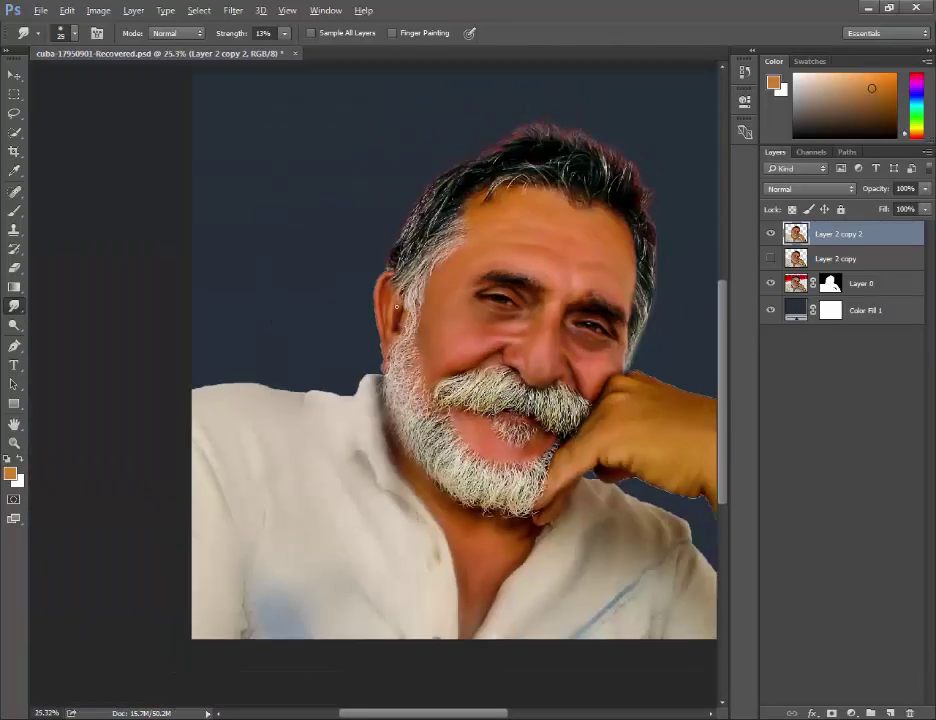
{"action": "scroll", "coordinate": [385, 386], "scroll_direction": "down", "scroll_amount": 2}
{"action": "scroll", "coordinate": [358, 395], "scroll_direction": "up", "scroll_amount": 2}
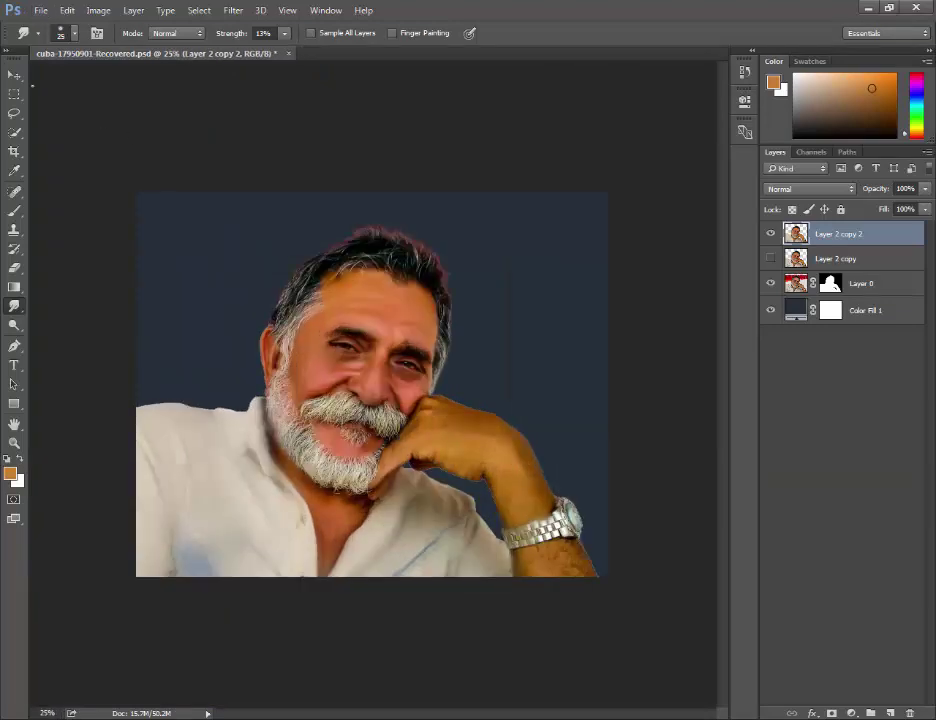
{"action": "key", "text": "v"}
{"action": "key", "text": "ctrl+plus"}
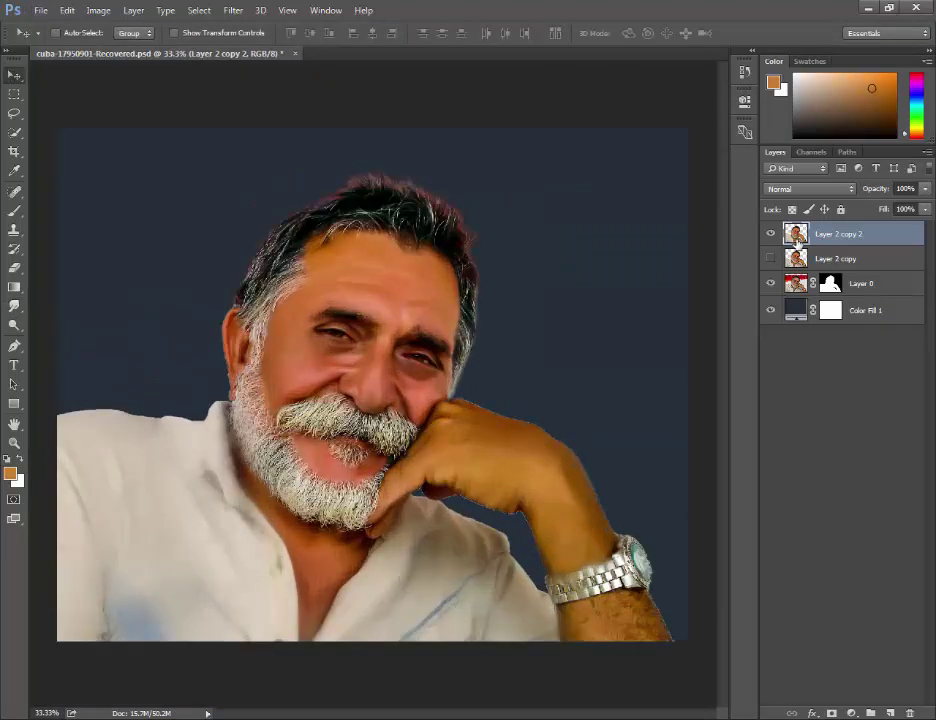
Step: Set the Smudge tool to a 57 px brush and 46% strength
{"action": "scroll", "coordinate": [309, 302], "scroll_direction": "up", "scroll_amount": 1}
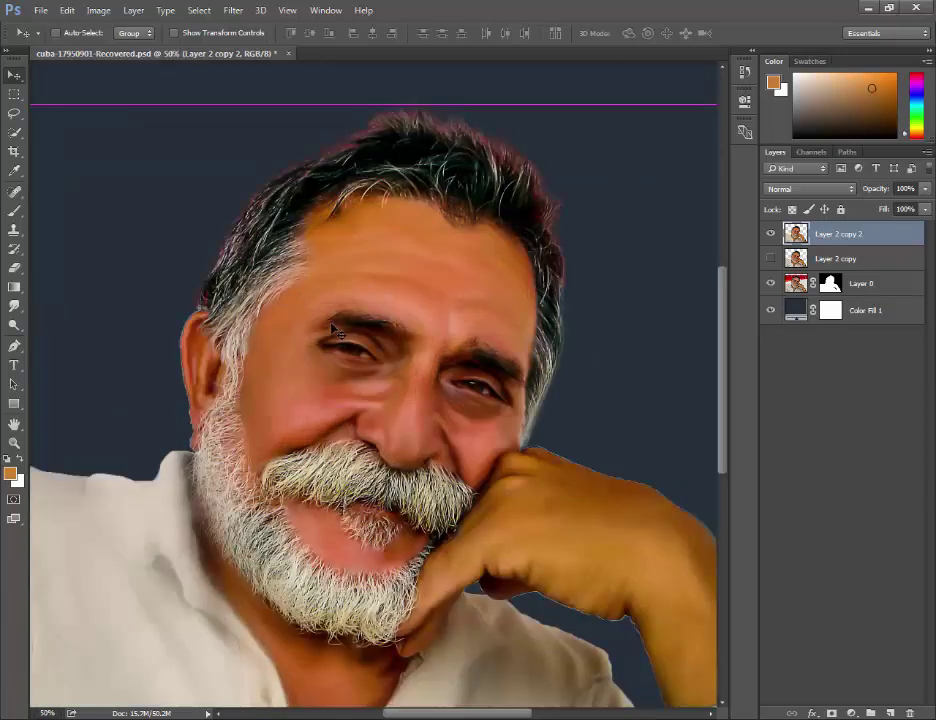
{"action": "left_click", "coordinate": [15, 305]}
{"action": "left_click", "coordinate": [76, 36]}
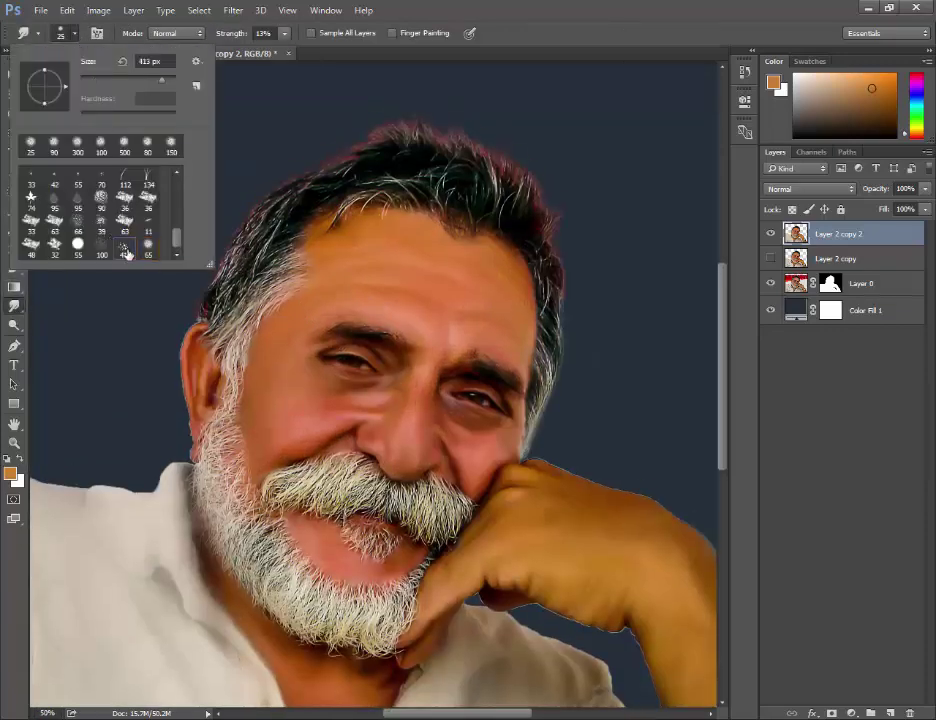
{"action": "left_click_drag", "start_coordinate": [108, 84], "coordinate": [119, 80]}
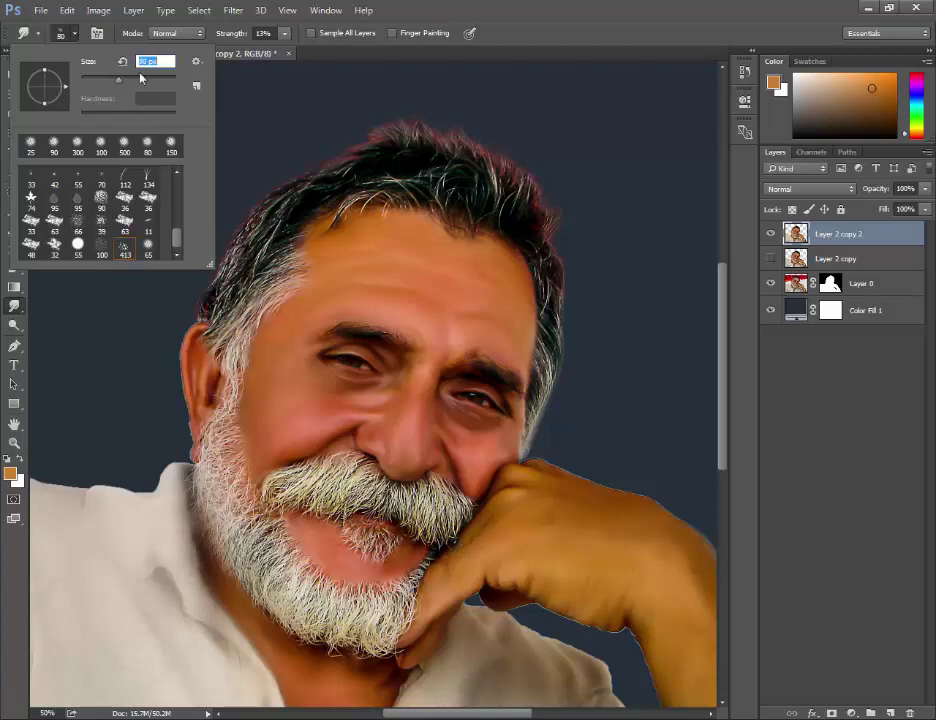
{"action": "left_click", "coordinate": [302, 68]}
{"action": "left_click_drag", "start_coordinate": [219, 33], "coordinate": [252, 33]}
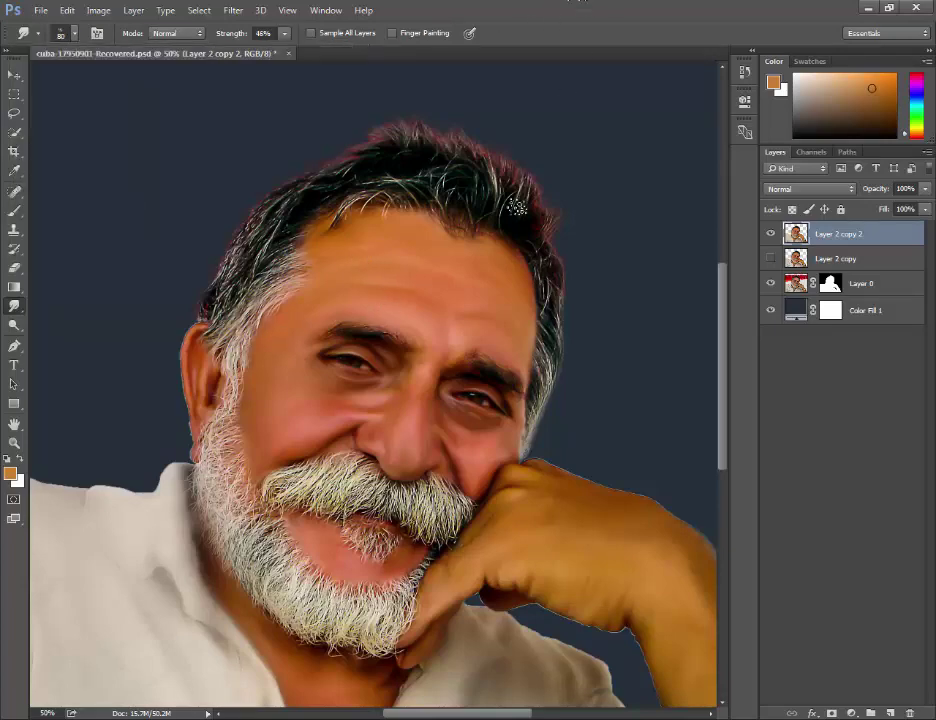
{"action": "key", "text": "ctrl+plus"}
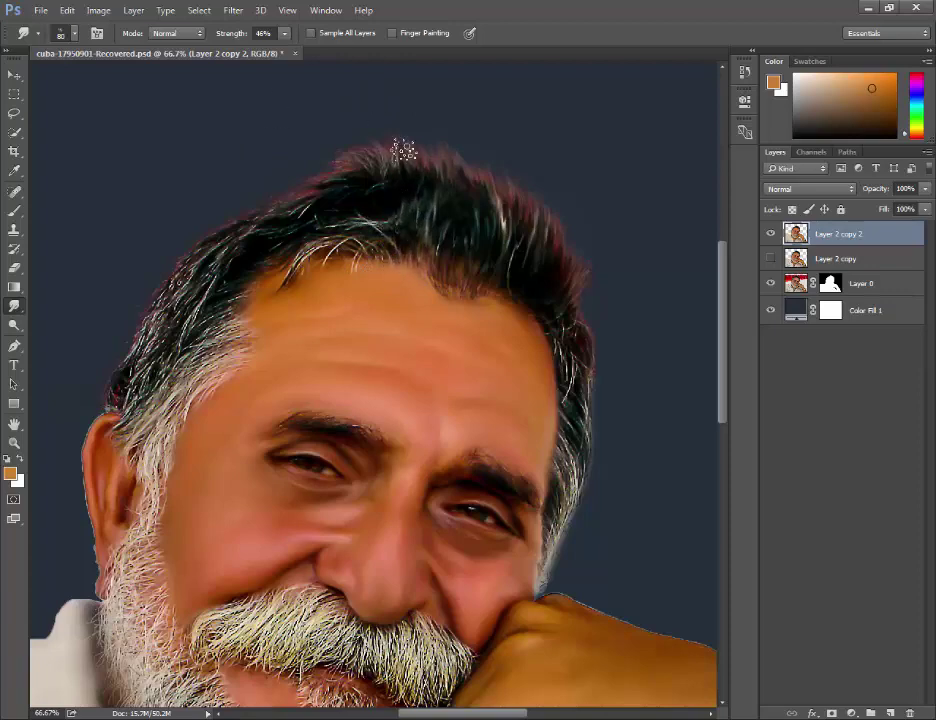
Step: Smudge the top hair edge into the background and pull light strands into the left hairline
{"action": "left_click_drag", "start_coordinate": [382, 271], "coordinate": [318, 90]}
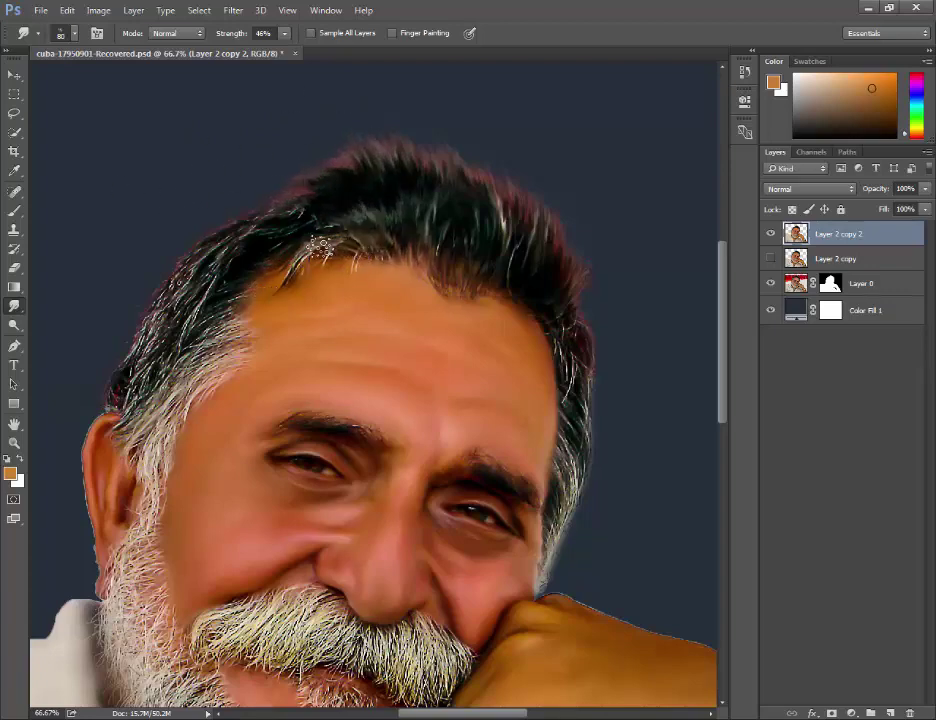
{"action": "left_click_drag", "start_coordinate": [342, 260], "coordinate": [344, 256]}
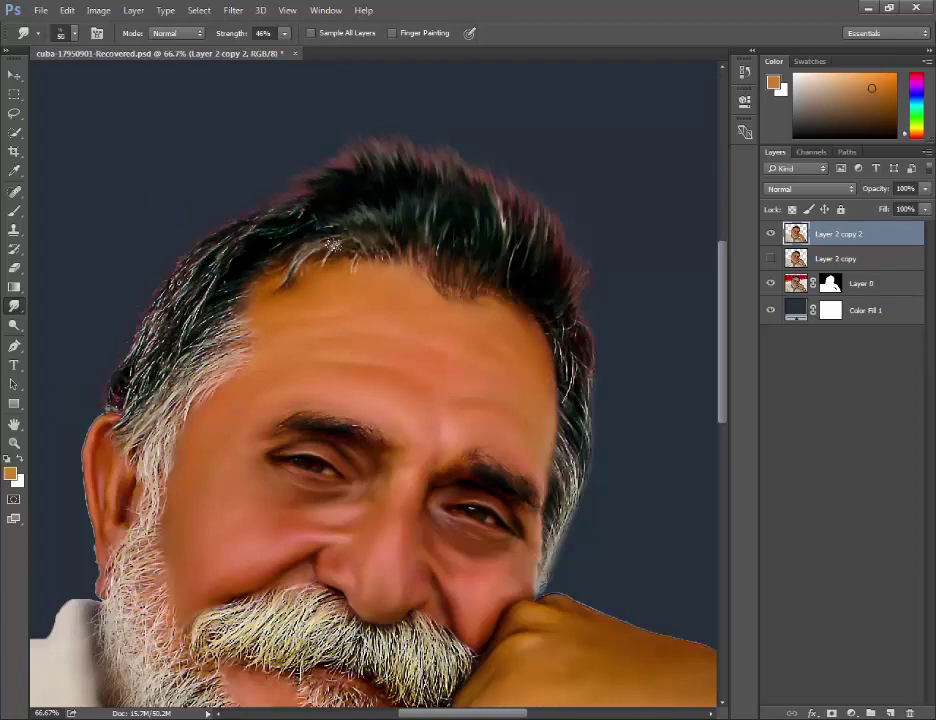
{"action": "key", "text": "bracketright"}
{"action": "key", "text": "bracketright"}
{"action": "key", "text": "bracketright"}
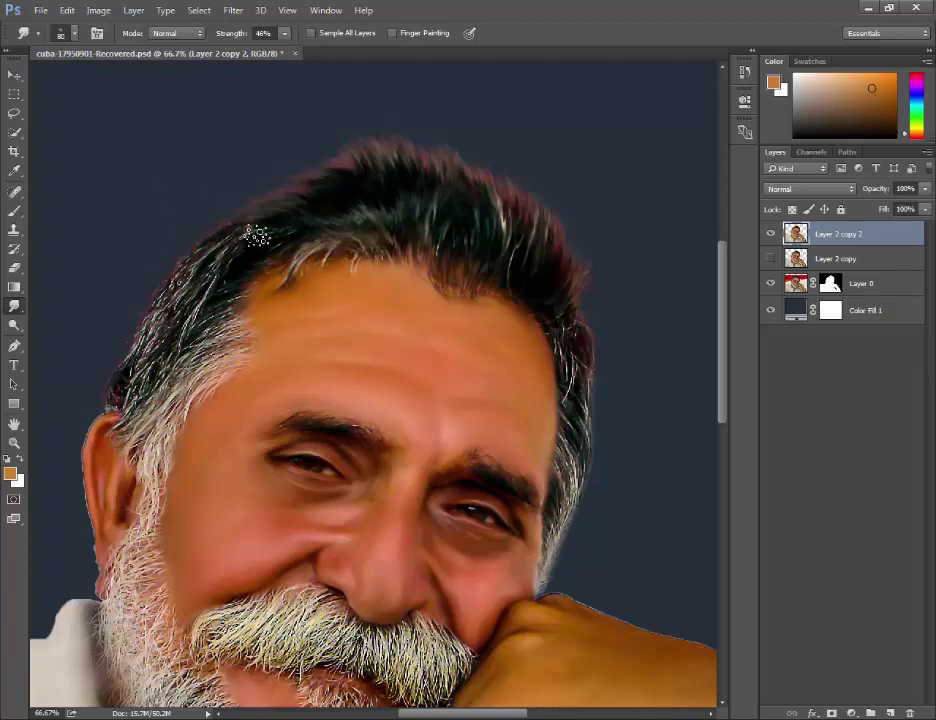
{"action": "key", "text": "bracketright"}
{"action": "key", "text": "bracketright"}
{"action": "key", "text": "bracketright"}
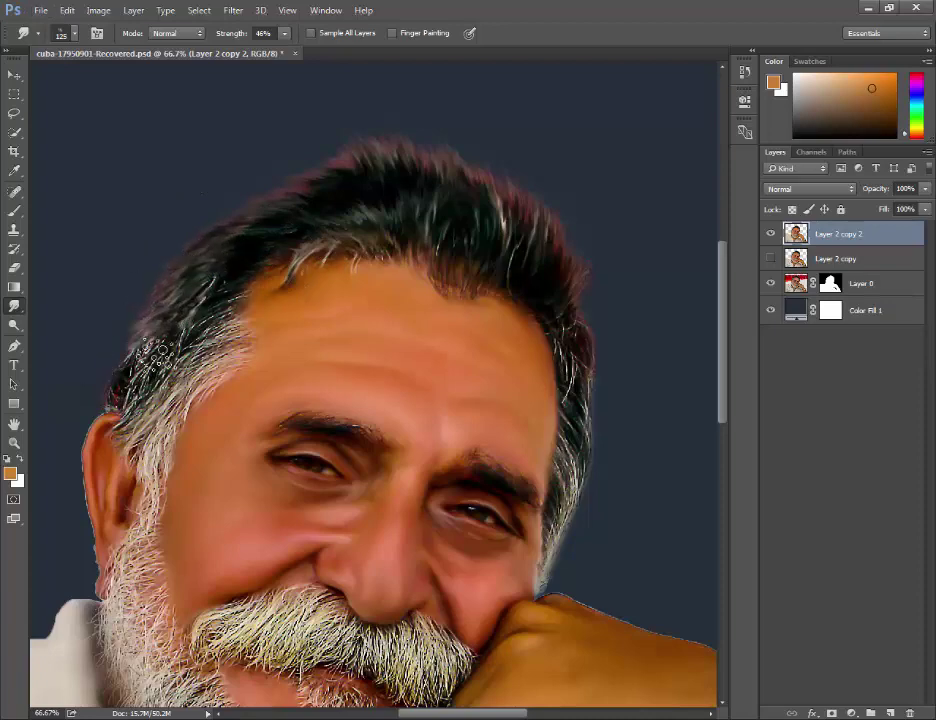
{"action": "key", "text": "bracketleft"}
{"action": "mouse_move", "coordinate": [157, 350]}
{"action": "left_mouse_down"}
{"action": "mouse_move", "coordinate": [198, 295]}
{"action": "mouse_move", "coordinate": [194, 271]}
{"action": "mouse_move", "coordinate": [240, 257]}
{"action": "mouse_move", "coordinate": [157, 340]}
{"action": "left_mouse_up"}
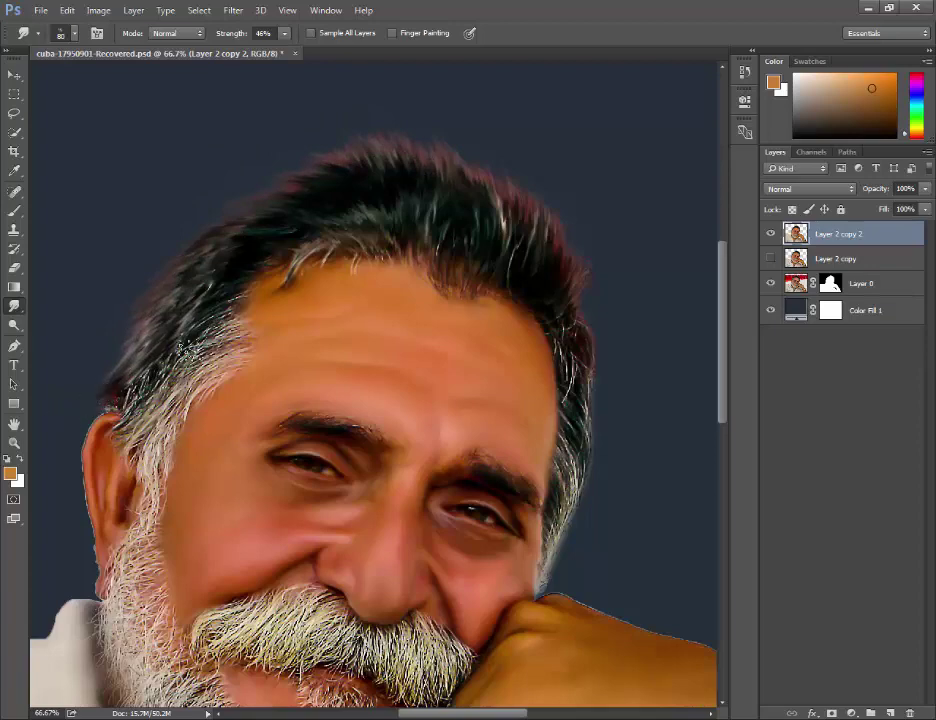
Step: Magnify the hairline and smudge strands along the forehead edge with a 70 px brush
{"action": "key", "text": "ctrl+plus"}
{"action": "scroll", "coordinate": [205, 372], "scroll_direction": "down", "scroll_amount": 1}
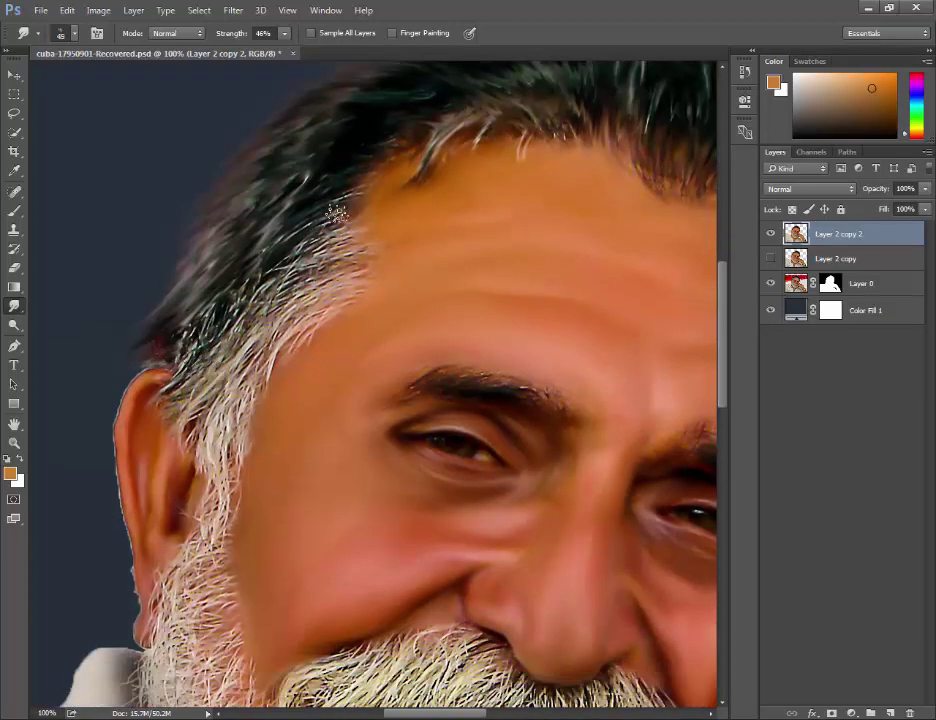
{"action": "key", "text": "bracketright"}
{"action": "key", "text": "bracketright"}
{"action": "key", "text": "bracketright"}
{"action": "mouse_move", "coordinate": [336, 212]}
{"action": "left_mouse_down"}
{"action": "mouse_move", "coordinate": [256, 341]}
{"action": "mouse_move", "coordinate": [162, 421]}
{"action": "mouse_move", "coordinate": [343, 250]}
{"action": "left_mouse_up"}
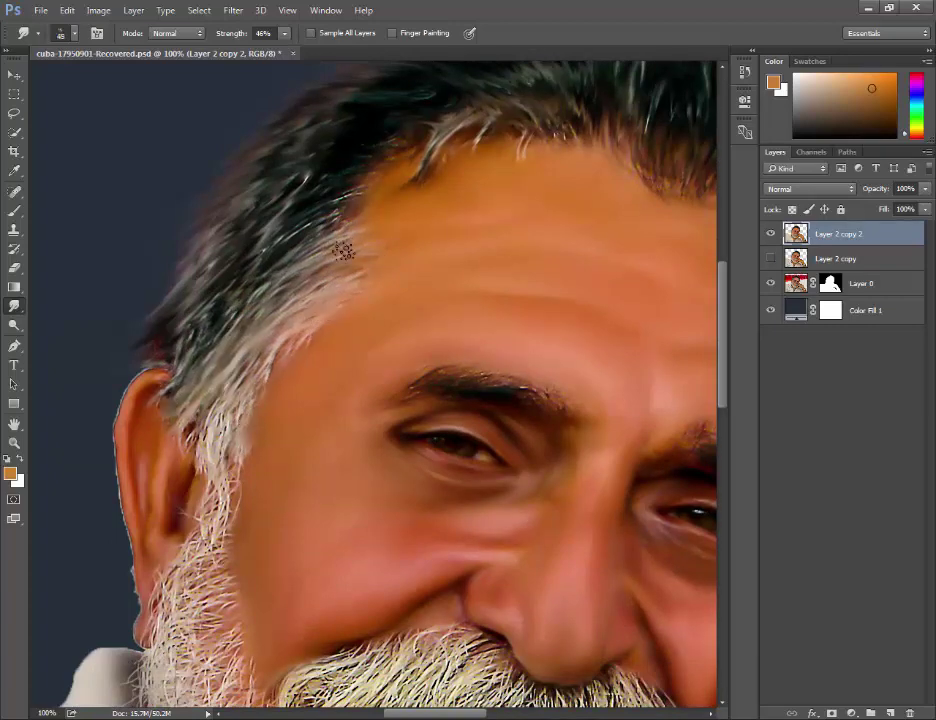
{"action": "scroll", "coordinate": [229, 243], "scroll_direction": "down", "scroll_amount": 1}
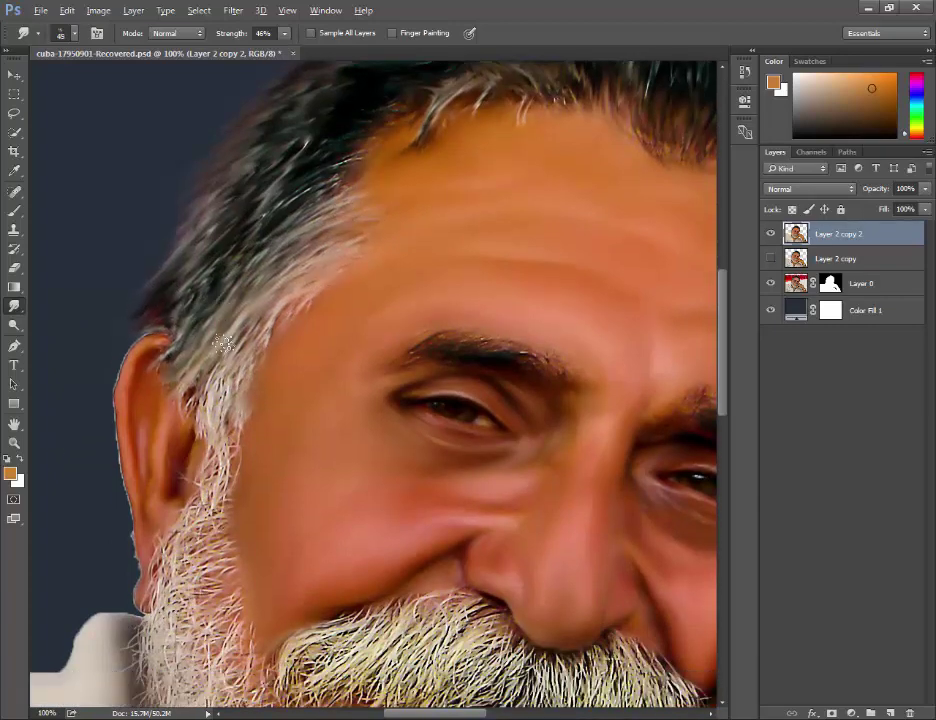
{"action": "scroll", "coordinate": [229, 243], "scroll_direction": "down", "scroll_amount": 3}
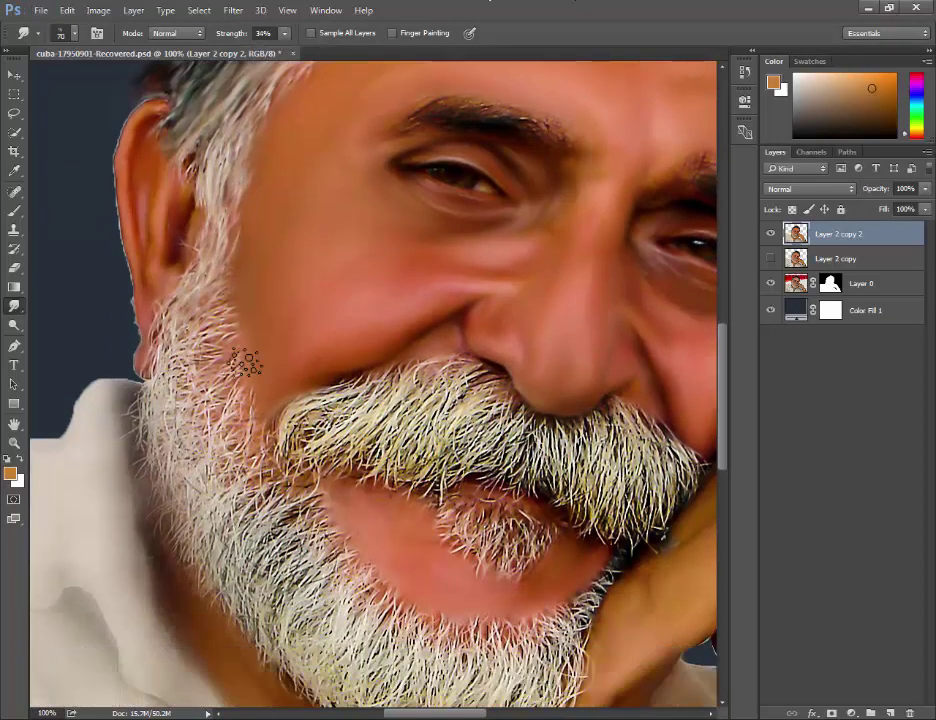
Step: Smudge and reshape the strands along the beard's left edge
{"action": "scroll", "coordinate": [246, 361], "scroll_direction": "down", "scroll_amount": 3}
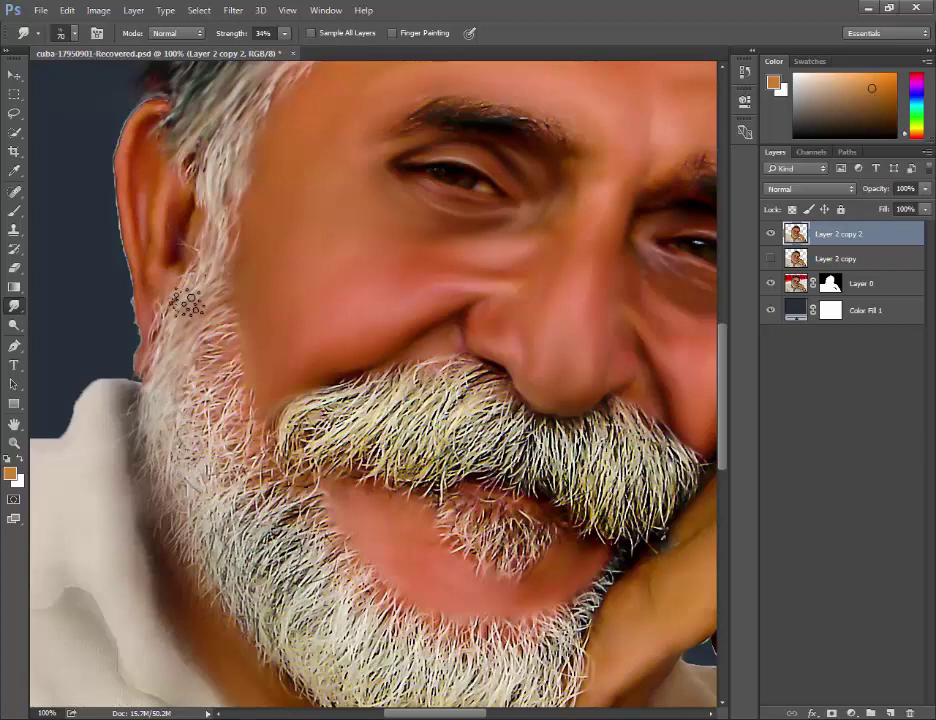
{"action": "scroll", "coordinate": [217, 384], "scroll_direction": "down", "scroll_amount": 2}
{"action": "left_click_drag", "start_coordinate": [220, 386], "coordinate": [150, 260]}
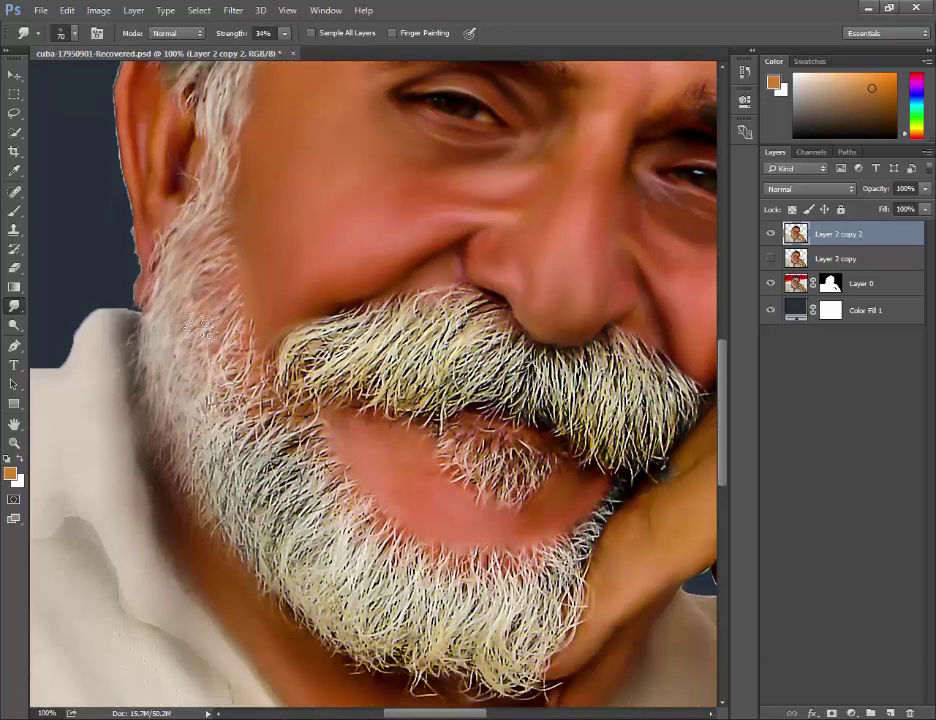
{"action": "left_click_drag", "start_coordinate": [165, 195], "coordinate": [135, 330]}
{"action": "mouse_move", "coordinate": [160, 285]}
{"action": "left_mouse_down"}
{"action": "mouse_move", "coordinate": [135, 370]}
{"action": "mouse_move", "coordinate": [232, 436]}
{"action": "left_mouse_up"}
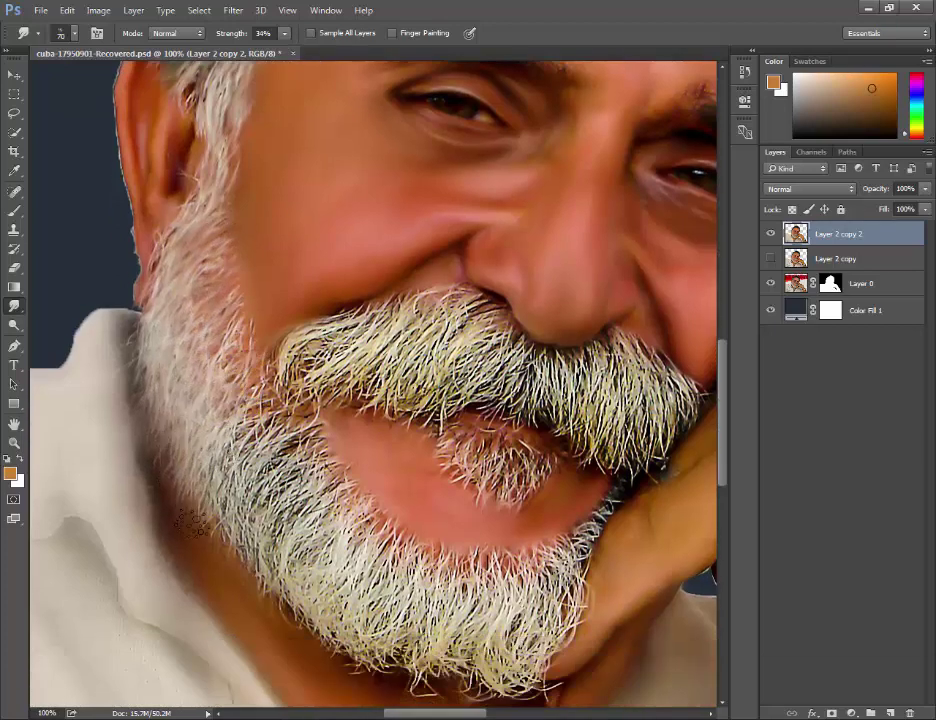
{"action": "scroll", "coordinate": [226, 320], "scroll_direction": "down", "scroll_amount": 2}
{"action": "scroll", "coordinate": [224, 295], "scroll_direction": "down", "scroll_amount": 1}
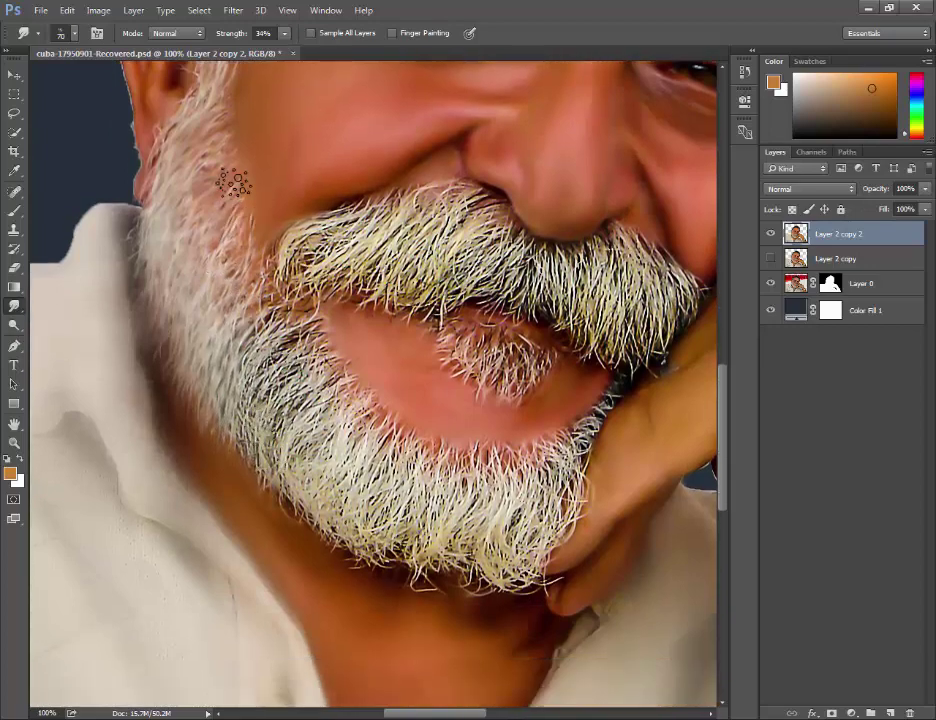
{"action": "mouse_move", "coordinate": [185, 300]}
{"action": "left_mouse_down"}
{"action": "mouse_move", "coordinate": [288, 318]}
{"action": "mouse_move", "coordinate": [190, 280]}
{"action": "left_mouse_up"}
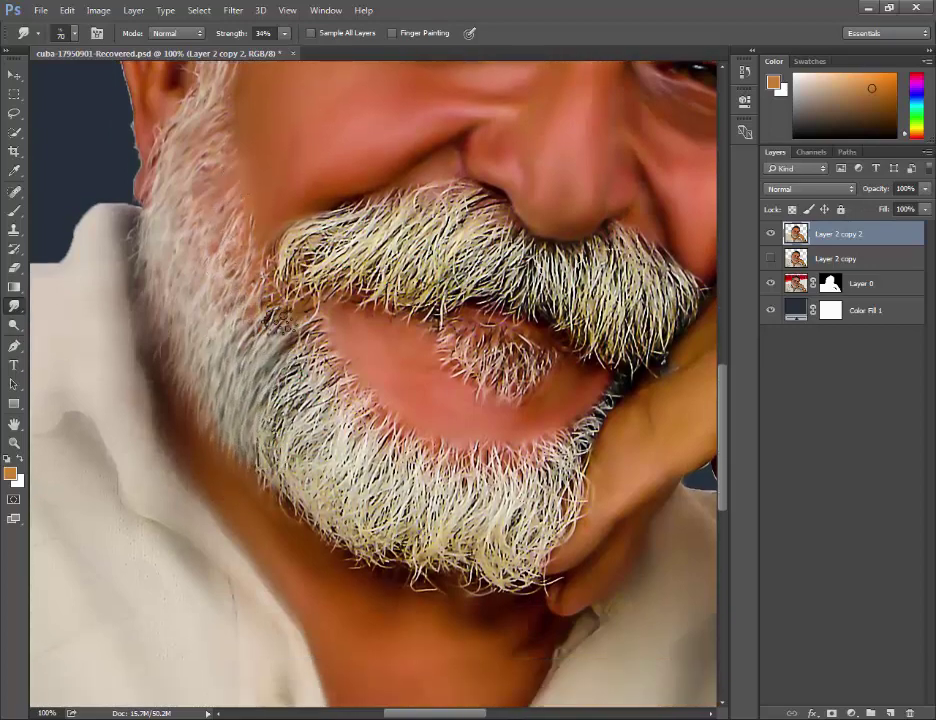
{"action": "left_click_drag", "start_coordinate": [200, 220], "coordinate": [200, 360]}
{"action": "left_click_drag", "start_coordinate": [210, 250], "coordinate": [318, 478]}
Step: Smear the lower beard, chin and lower-lip hairs, then reset the brush to 50
{"action": "scroll", "coordinate": [318, 482], "scroll_direction": "down", "scroll_amount": 1}
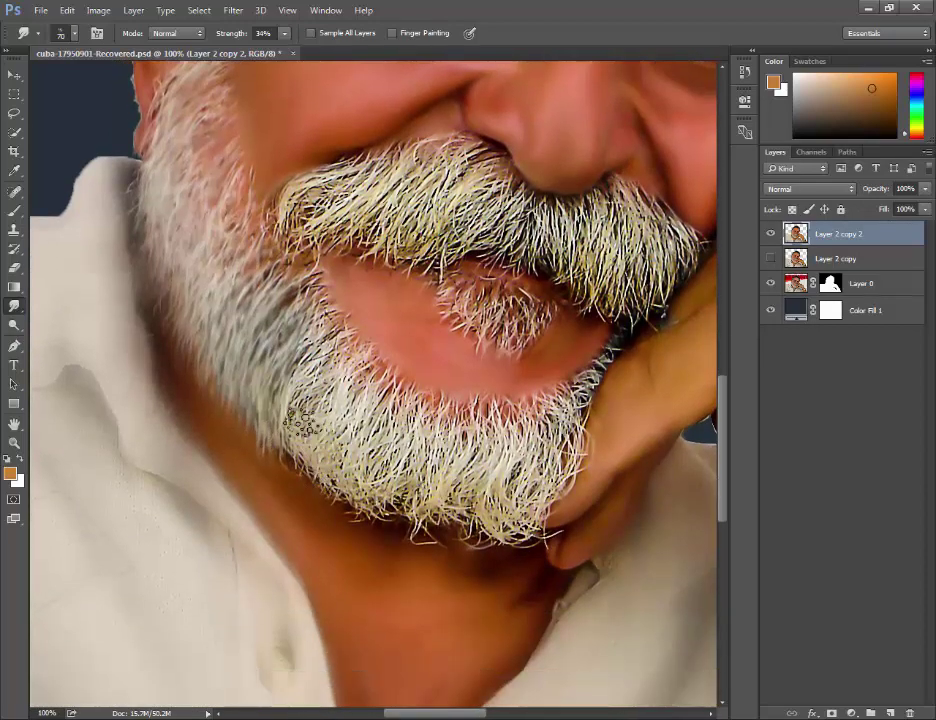
{"action": "scroll", "coordinate": [284, 516], "scroll_direction": "down", "scroll_amount": 3, "text": "alt"}
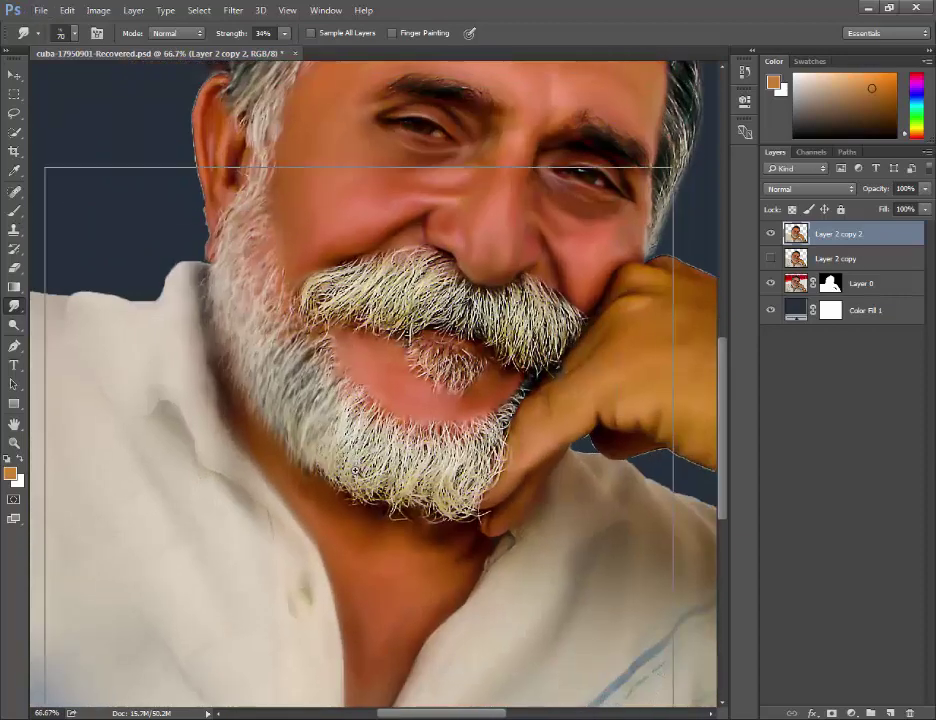
{"action": "scroll", "coordinate": [290, 483], "scroll_direction": "up", "scroll_amount": 2, "text": "alt"}
{"action": "mouse_move", "coordinate": [290, 483]}
{"action": "left_mouse_down"}
{"action": "mouse_move", "coordinate": [225, 350]}
{"action": "mouse_move", "coordinate": [250, 320]}
{"action": "mouse_move", "coordinate": [240, 400]}
{"action": "mouse_move", "coordinate": [235, 377]}
{"action": "mouse_move", "coordinate": [270, 300]}
{"action": "mouse_move", "coordinate": [265, 400]}
{"action": "mouse_move", "coordinate": [310, 400]}
{"action": "left_mouse_up"}
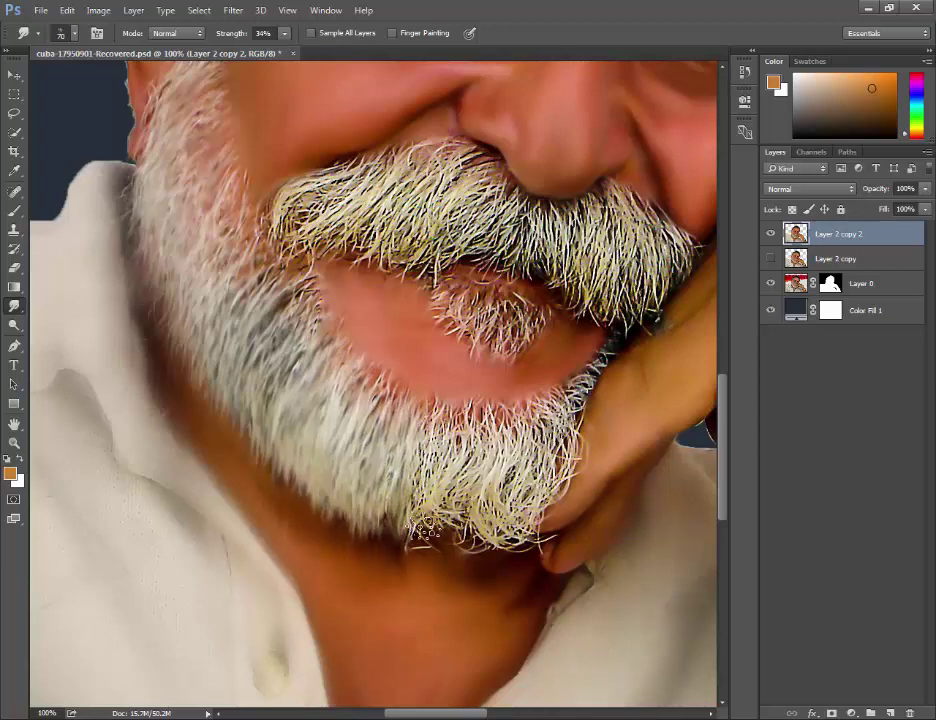
{"action": "mouse_move", "coordinate": [422, 562]}
{"action": "left_mouse_down"}
{"action": "mouse_move", "coordinate": [360, 452]}
{"action": "mouse_move", "coordinate": [405, 537]}
{"action": "mouse_move", "coordinate": [466, 482]}
{"action": "mouse_move", "coordinate": [487, 576]}
{"action": "left_mouse_up"}
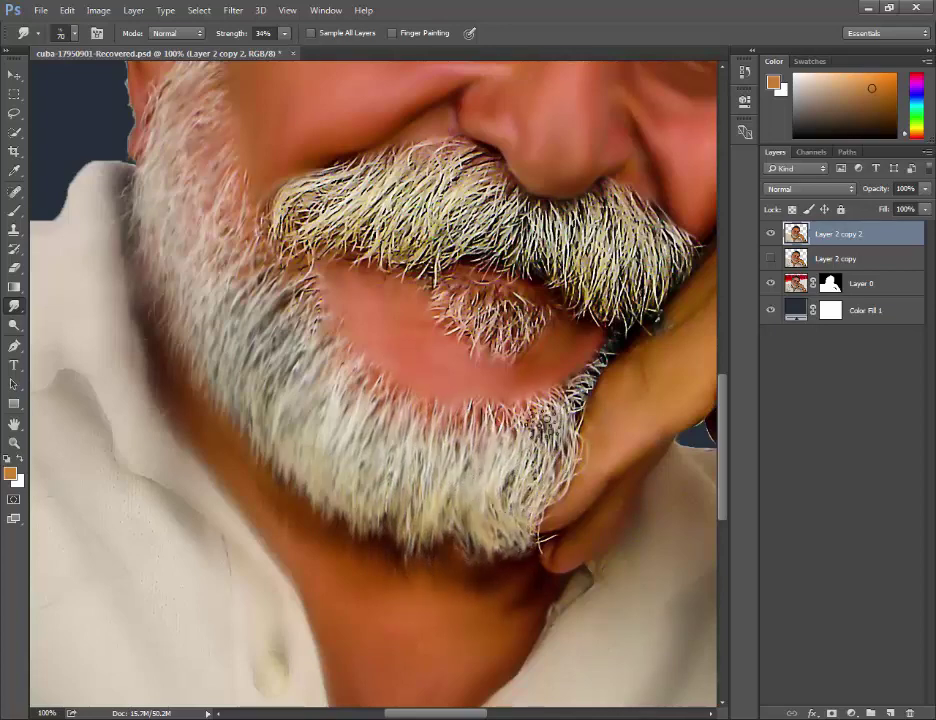
{"action": "key", "text": "bracketleft"}
{"action": "key", "text": "bracketleft"}
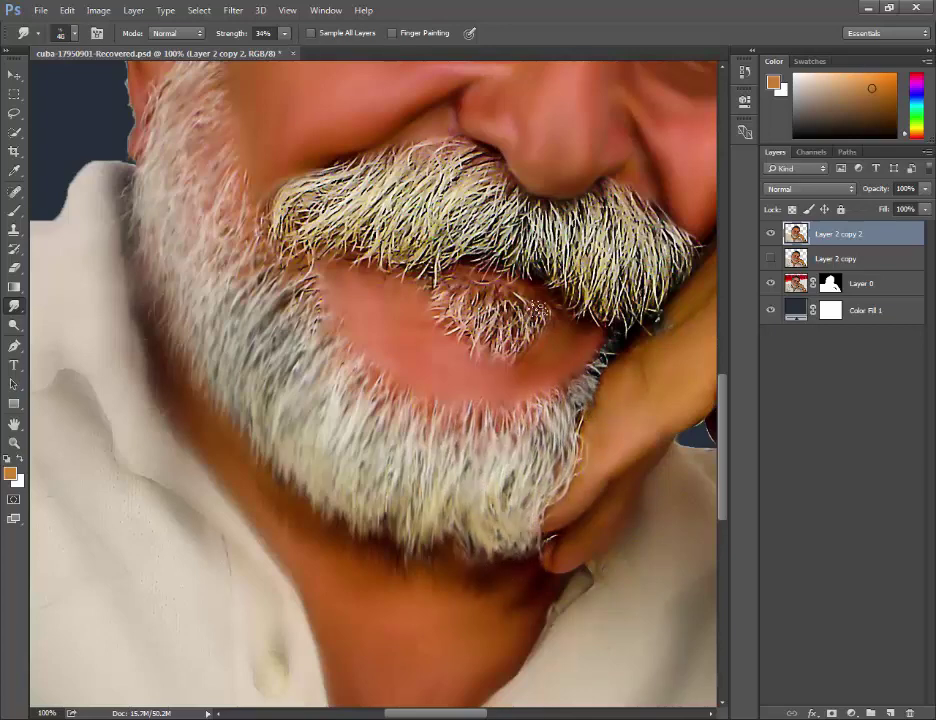
{"action": "left_click_drag", "start_coordinate": [501, 344], "coordinate": [488, 320]}
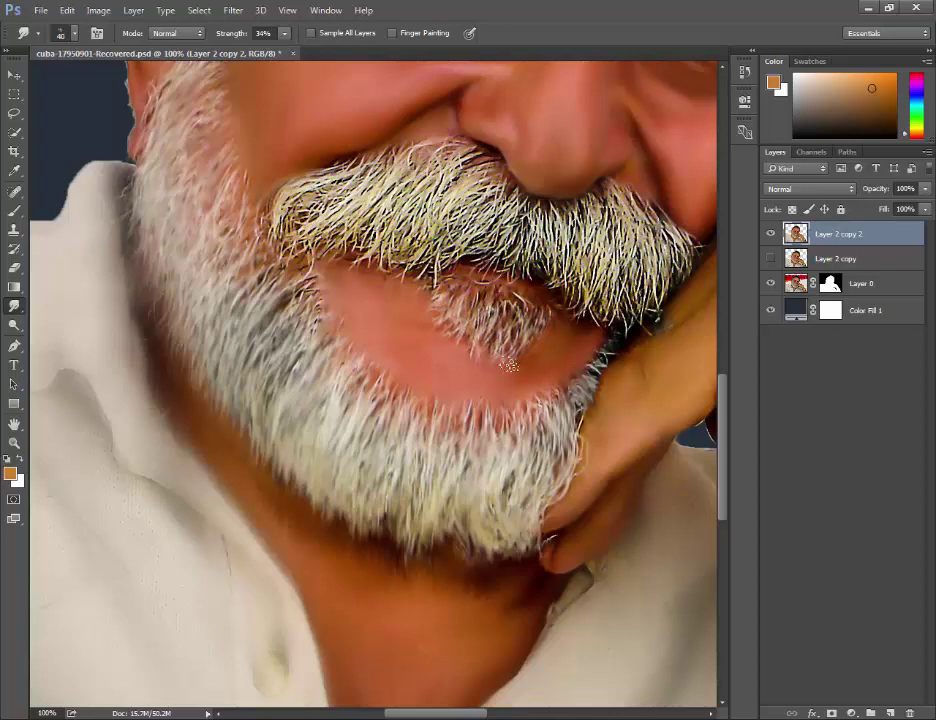
{"action": "scroll", "coordinate": [275, 370], "scroll_direction": "up", "scroll_amount": 3}
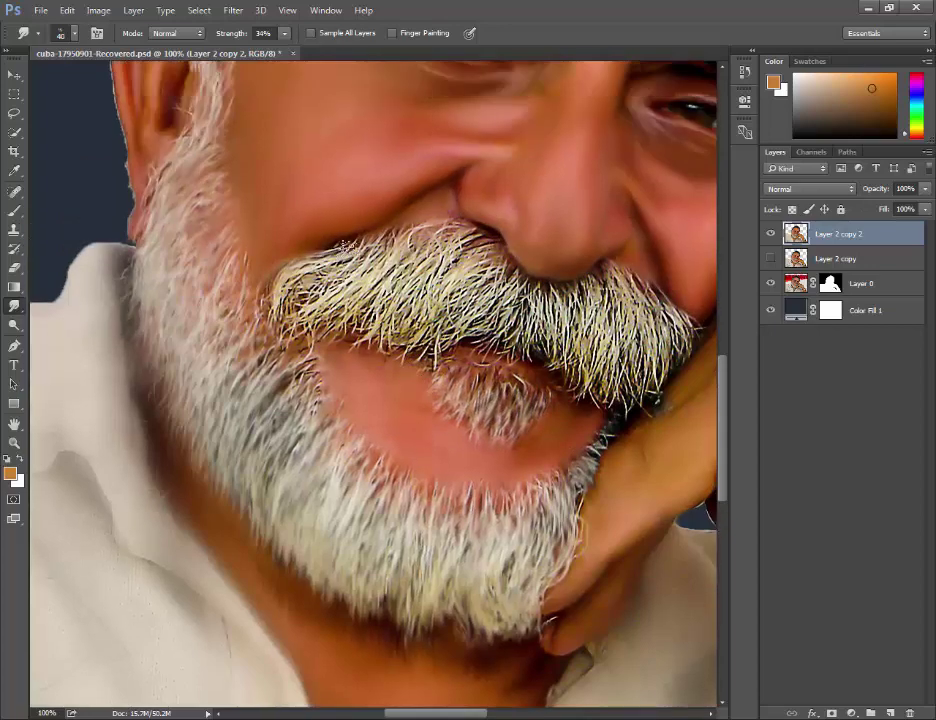
{"action": "key", "text": "bracketright"}
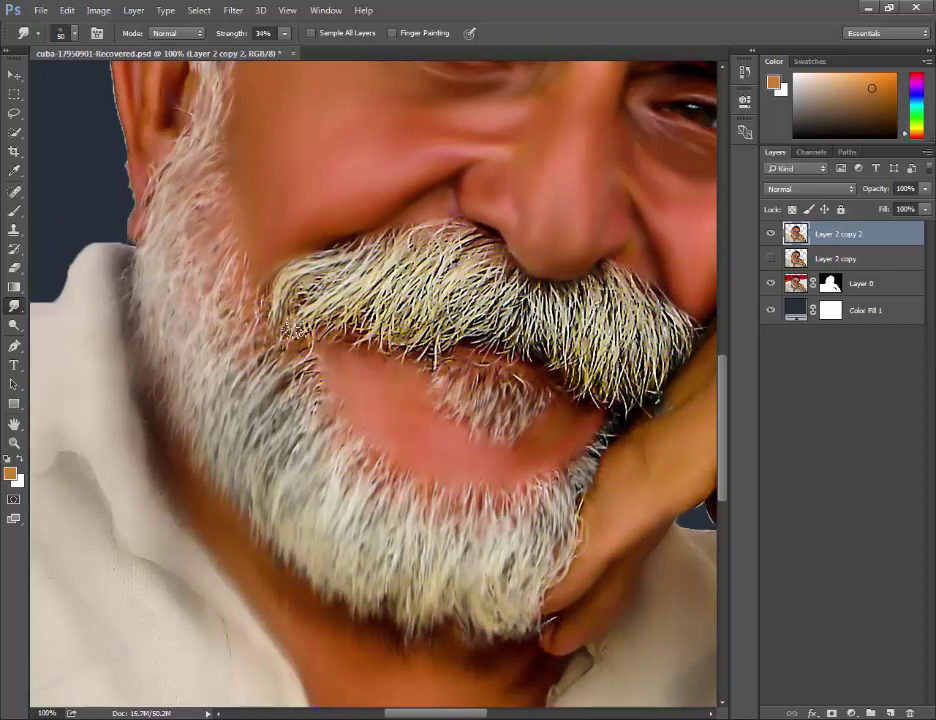
Step: At 48% strength, smudge the mustache's left edge, centre and right end into longer strands
{"action": "left_click_drag", "start_coordinate": [206, 34], "coordinate": [220, 34]}
{"action": "left_click_drag", "start_coordinate": [335, 265], "coordinate": [357, 283]}
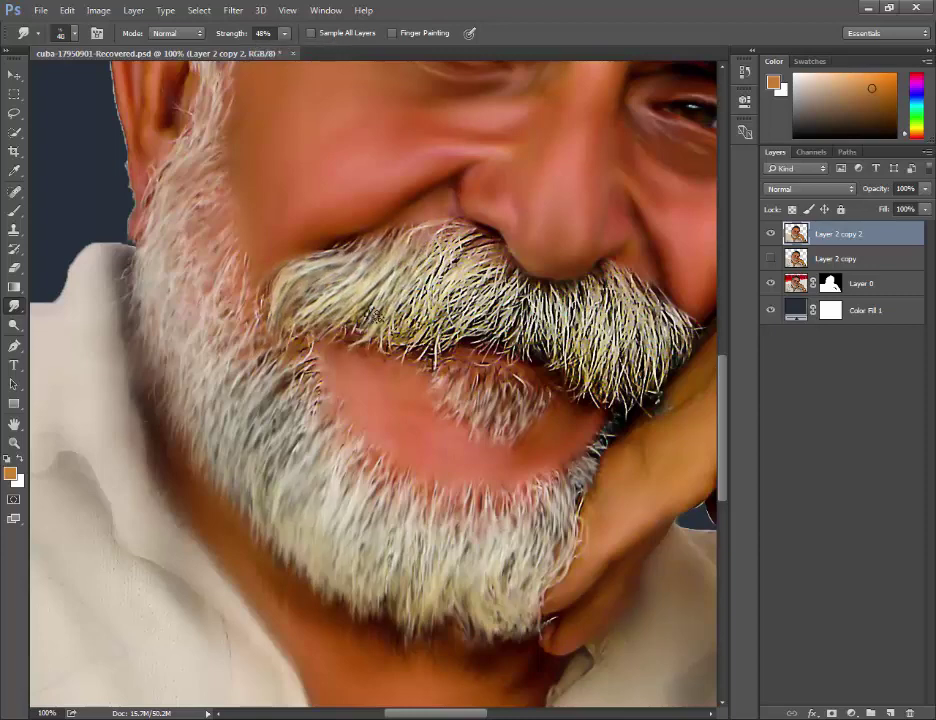
{"action": "left_click_drag", "start_coordinate": [429, 256], "coordinate": [470, 238]}
{"action": "mouse_move", "coordinate": [340, 182]}
{"action": "left_mouse_down"}
{"action": "mouse_move", "coordinate": [290, 266]}
{"action": "mouse_move", "coordinate": [350, 210]}
{"action": "mouse_move", "coordinate": [316, 258]}
{"action": "left_mouse_up"}
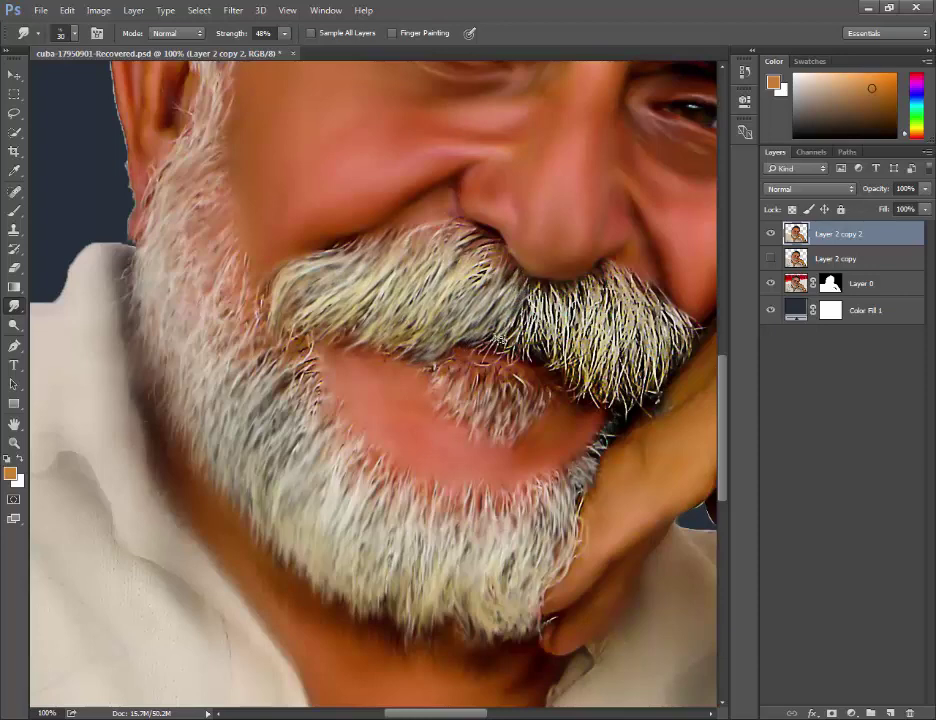
{"action": "scroll", "coordinate": [547, 368], "scroll_direction": "up", "scroll_amount": 2}
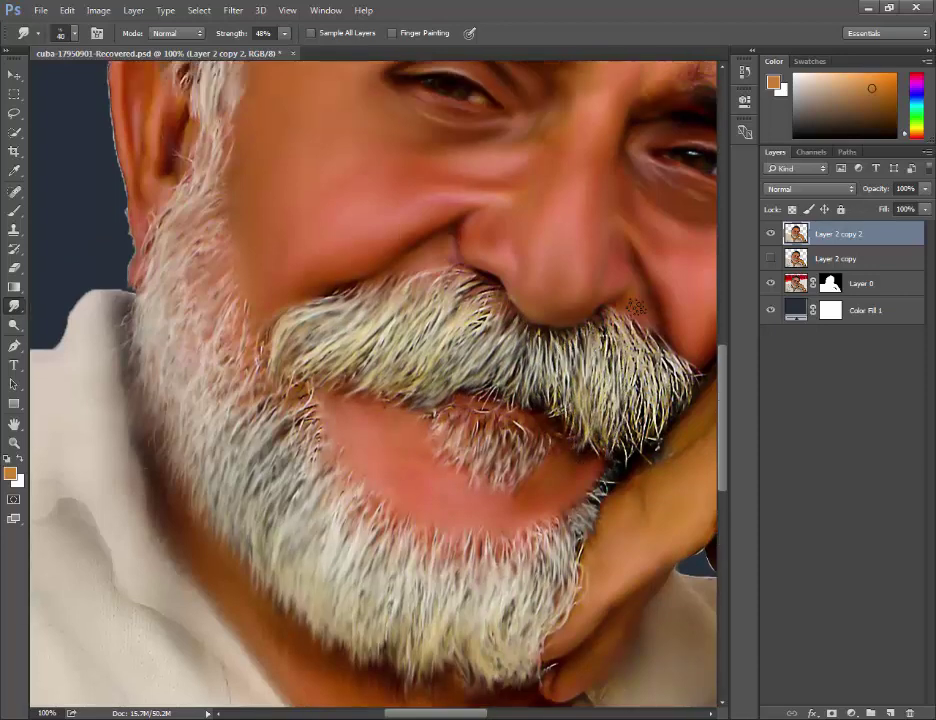
{"action": "mouse_move", "coordinate": [615, 320]}
{"action": "left_mouse_down"}
{"action": "mouse_move", "coordinate": [645, 435]}
{"action": "mouse_move", "coordinate": [666, 369]}
{"action": "left_mouse_up"}
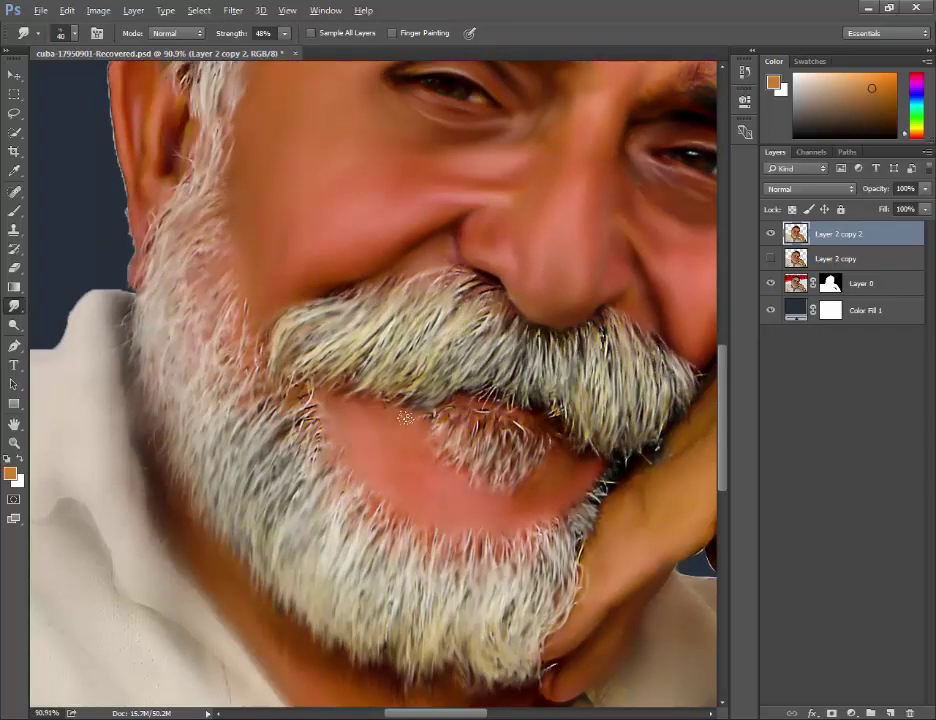
{"action": "scroll", "coordinate": [343, 290], "scroll_direction": "down", "scroll_amount": 2}
Step: Enlarge the smudge brush to 70 and pan around the face on Layer 2 copy 2
{"action": "scroll", "coordinate": [560, 340], "scroll_direction": "down", "scroll_amount": 2}
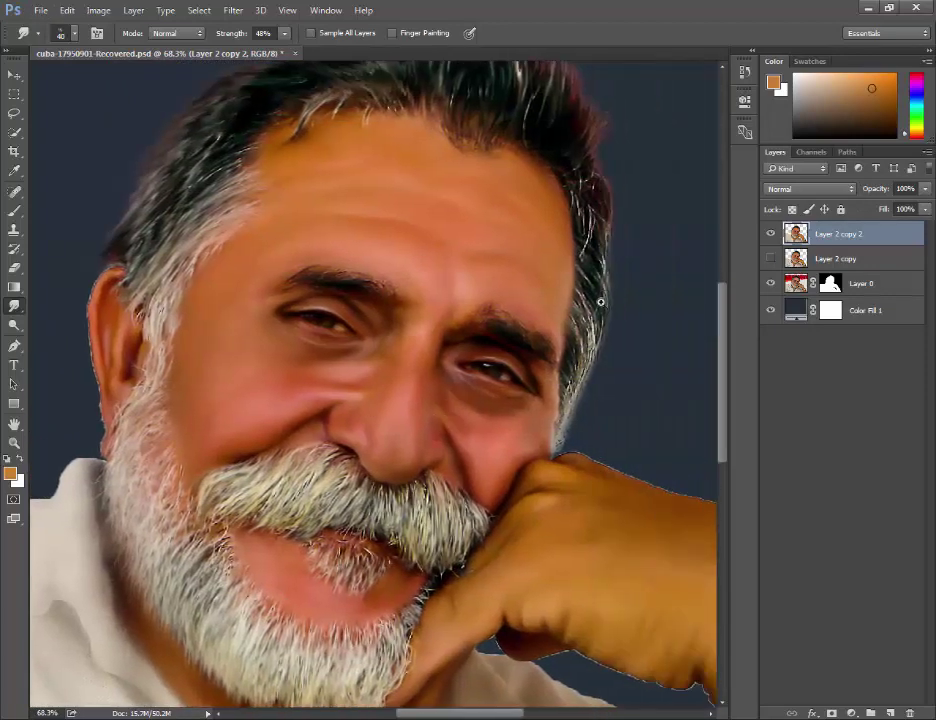
{"action": "scroll", "coordinate": [601, 302], "scroll_direction": "up", "scroll_amount": 2}
{"action": "scroll", "coordinate": [620, 293], "scroll_direction": "down", "scroll_amount": 1}
{"action": "scroll", "coordinate": [620, 293], "scroll_direction": "down", "scroll_amount": 1}
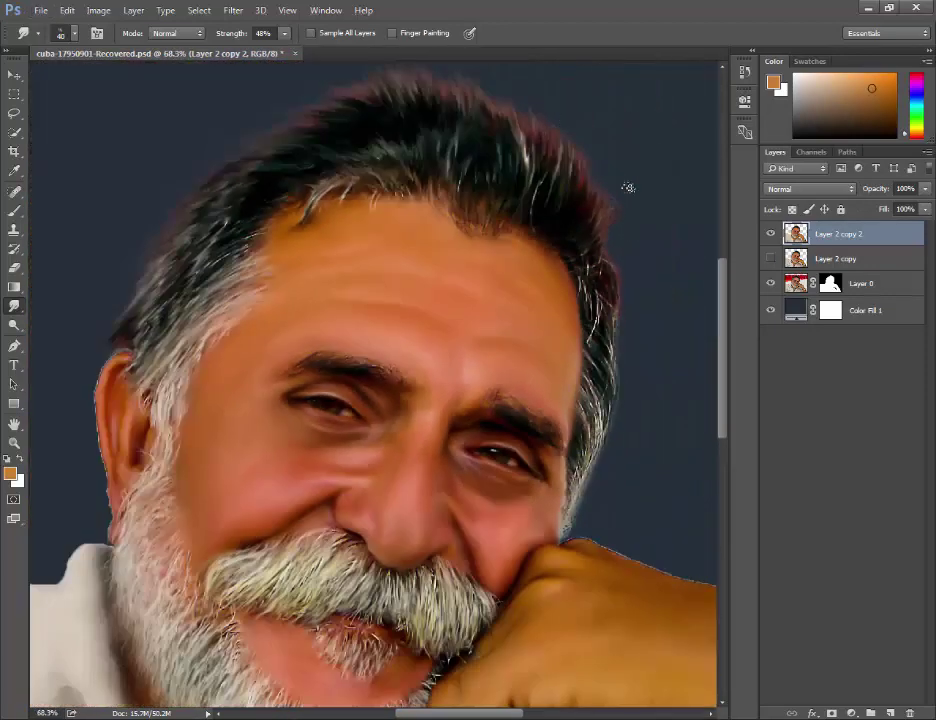
{"action": "key", "text": "bracketright"}
{"action": "key", "text": "bracketright"}
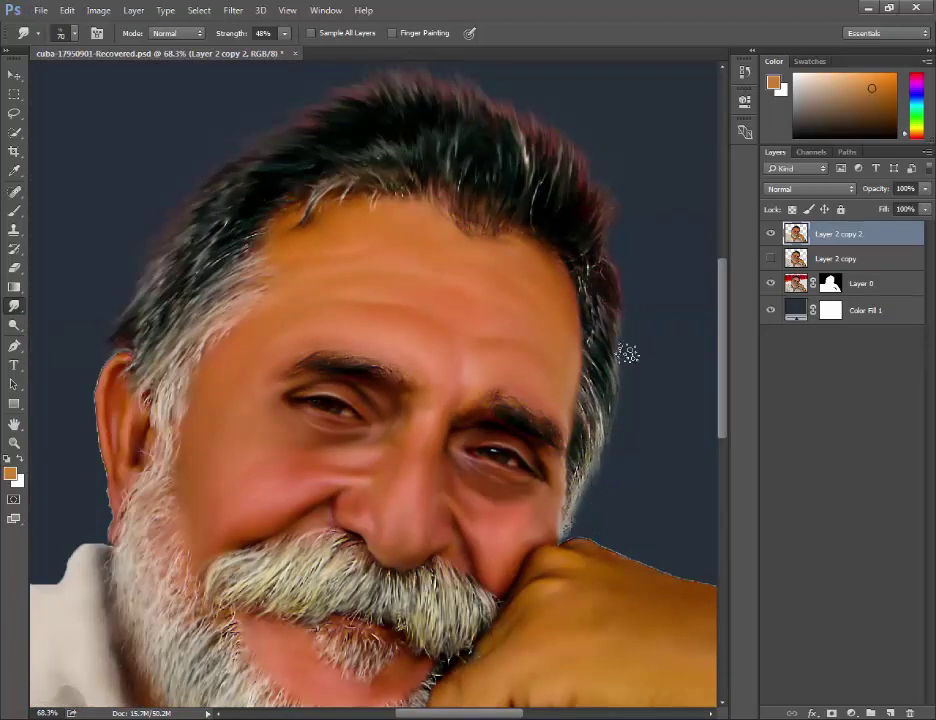
{"action": "scroll", "coordinate": [621, 385], "scroll_direction": "up", "scroll_amount": 1}
{"action": "scroll", "coordinate": [598, 370], "scroll_direction": "up", "scroll_amount": 1}
{"action": "scroll", "coordinate": [598, 370], "scroll_direction": "down", "scroll_amount": 1}
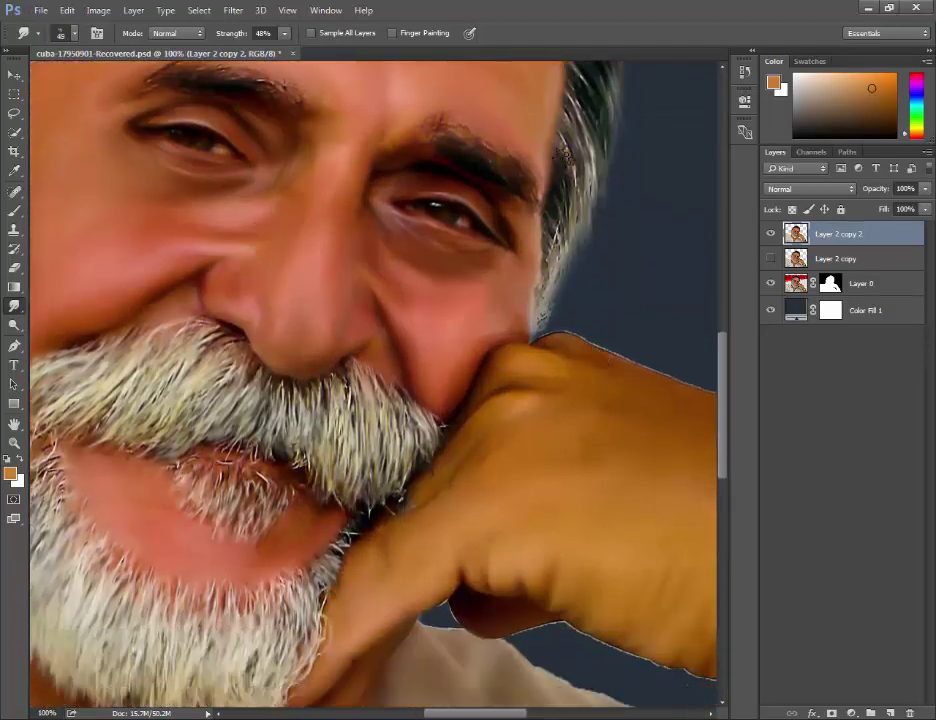
{"action": "scroll", "coordinate": [588, 236], "scroll_direction": "up", "scroll_amount": 1}
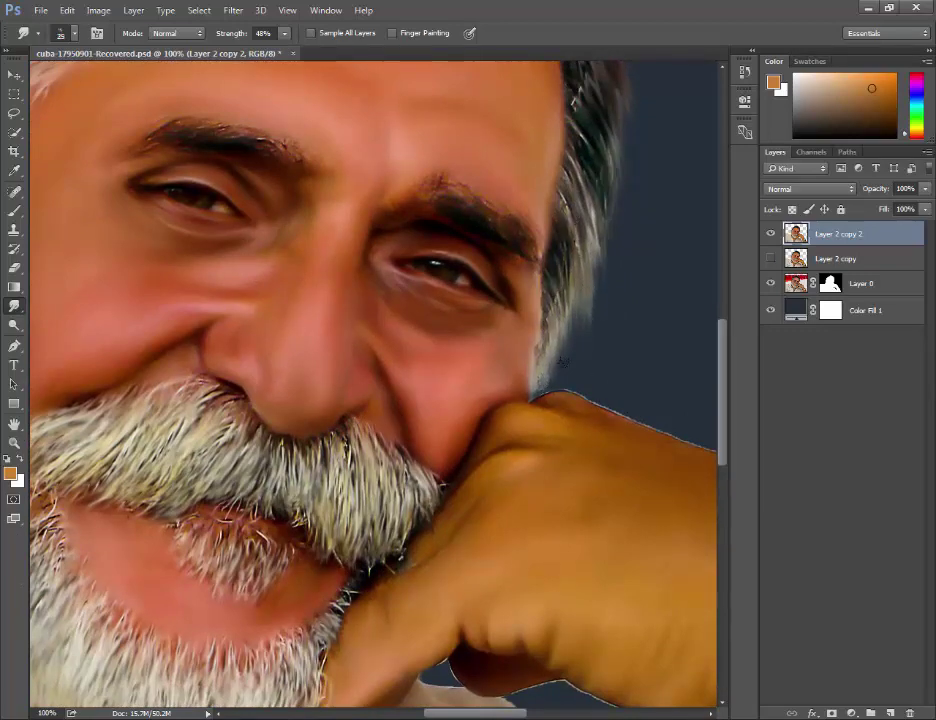
{"action": "scroll", "coordinate": [616, 349], "scroll_direction": "down", "scroll_amount": 2}
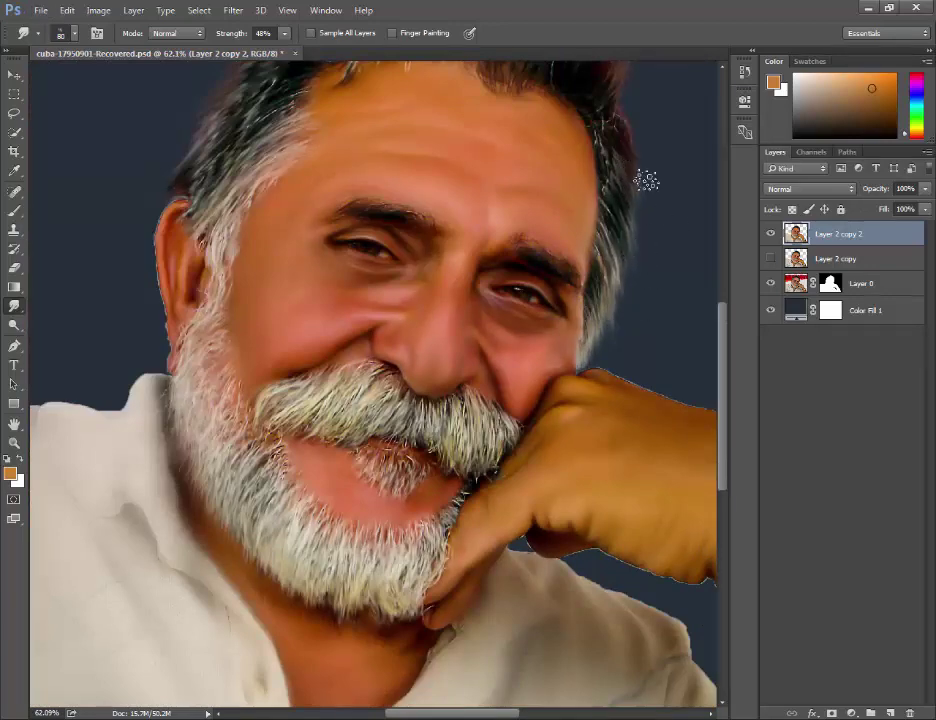
{"action": "scroll", "coordinate": [632, 215], "scroll_direction": "up", "scroll_amount": 1}
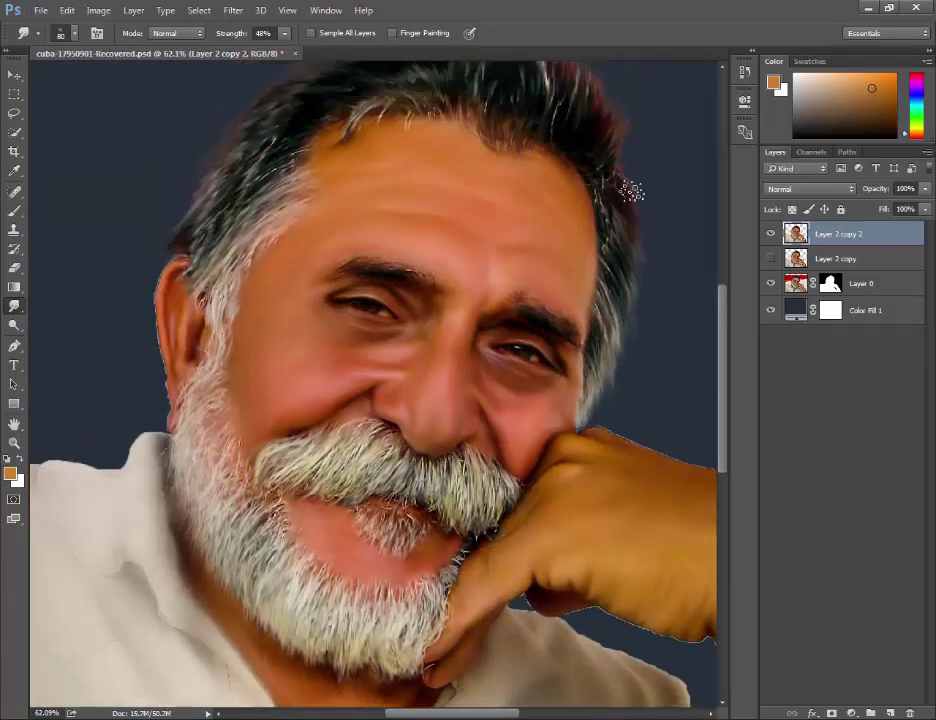
{"action": "scroll", "coordinate": [631, 195], "scroll_direction": "up", "scroll_amount": 1}
{"action": "scroll", "coordinate": [611, 232], "scroll_direction": "up", "scroll_amount": 1}
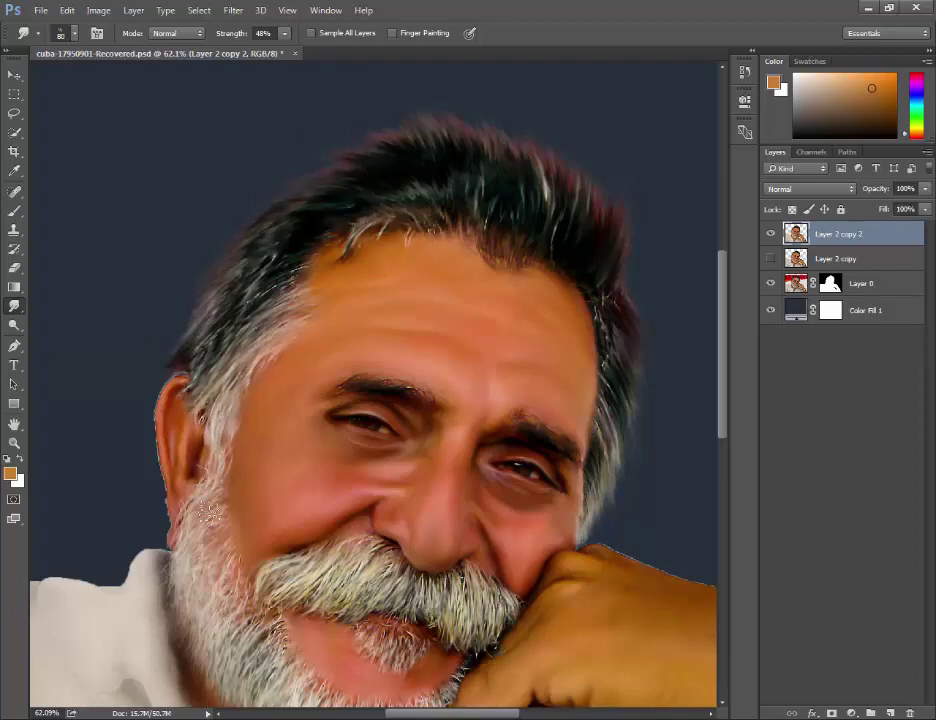
{"action": "scroll", "coordinate": [345, 434], "scroll_direction": "down", "scroll_amount": 2}
{"action": "scroll", "coordinate": [418, 407], "scroll_direction": "up", "scroll_amount": 1}
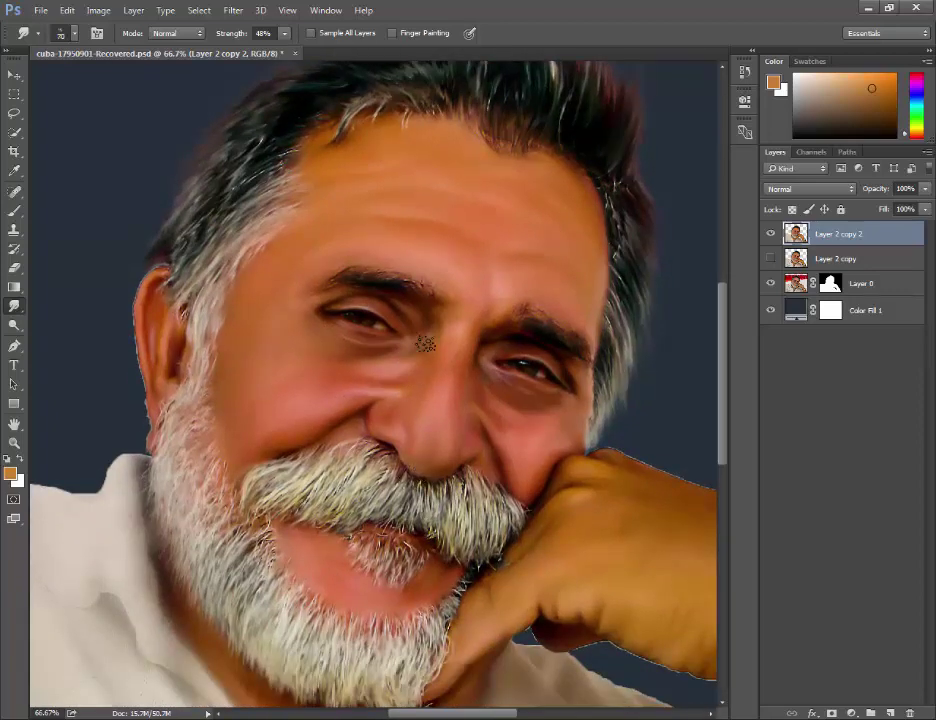
Step: Smudge the left eyebrow hairs into smooth strokes along its length
{"action": "scroll", "coordinate": [400, 280], "scroll_direction": "up", "scroll_amount": 1}
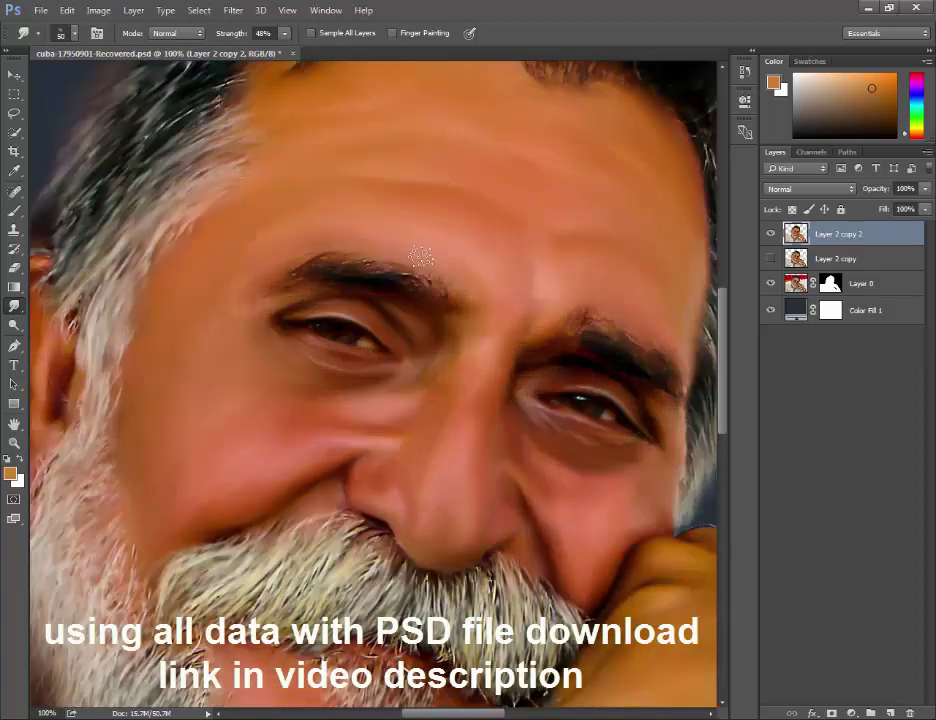
{"action": "left_click_drag", "start_coordinate": [422, 294], "coordinate": [372, 271]}
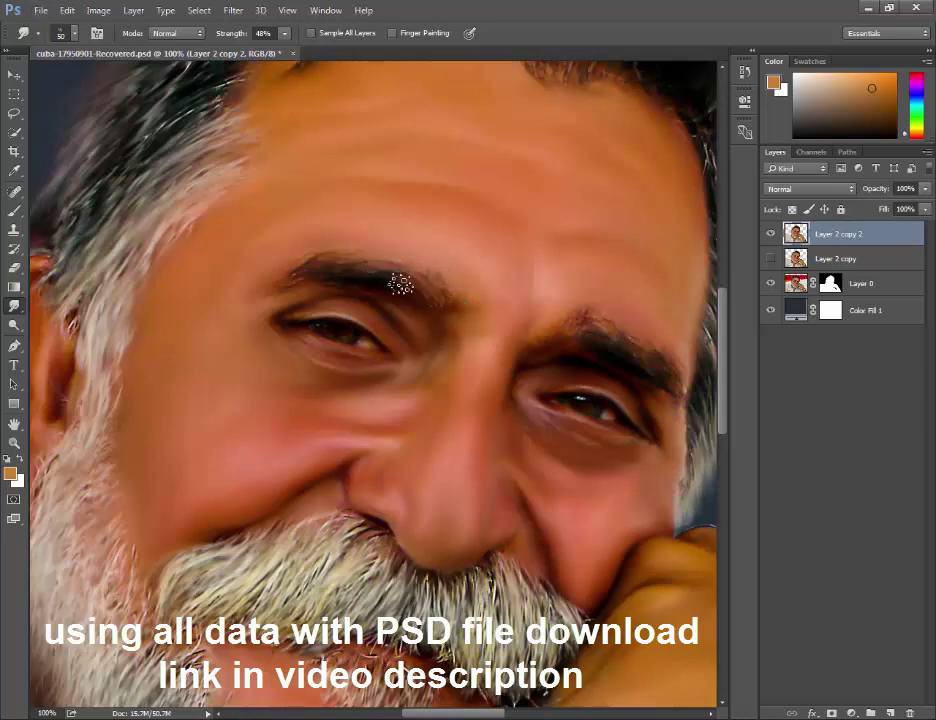
{"action": "left_click_drag", "start_coordinate": [332, 272], "coordinate": [299, 274]}
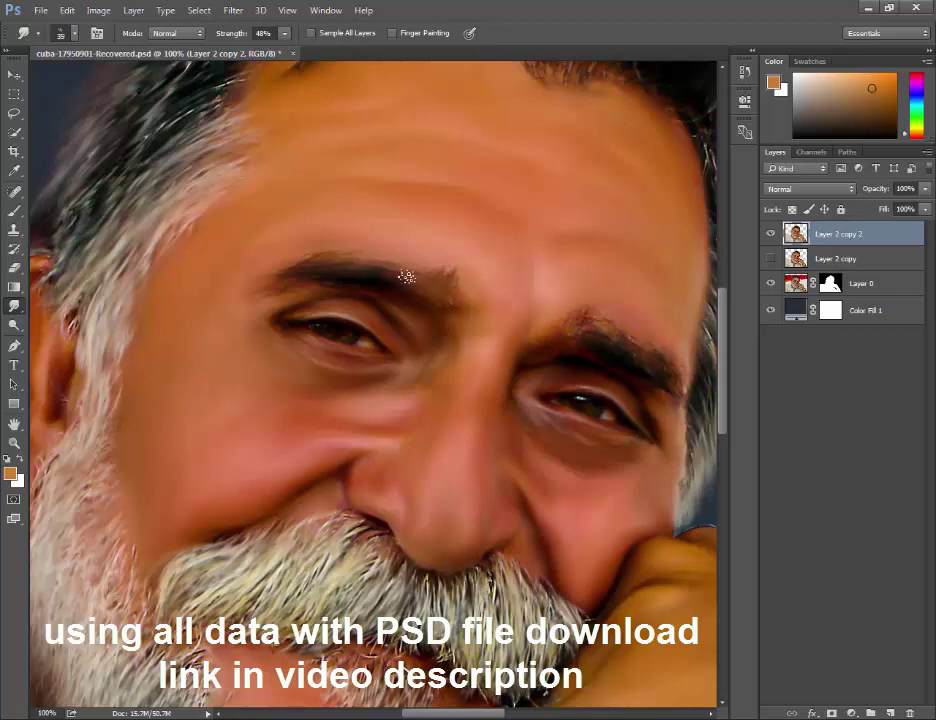
{"action": "left_click_drag", "start_coordinate": [406, 276], "coordinate": [281, 273]}
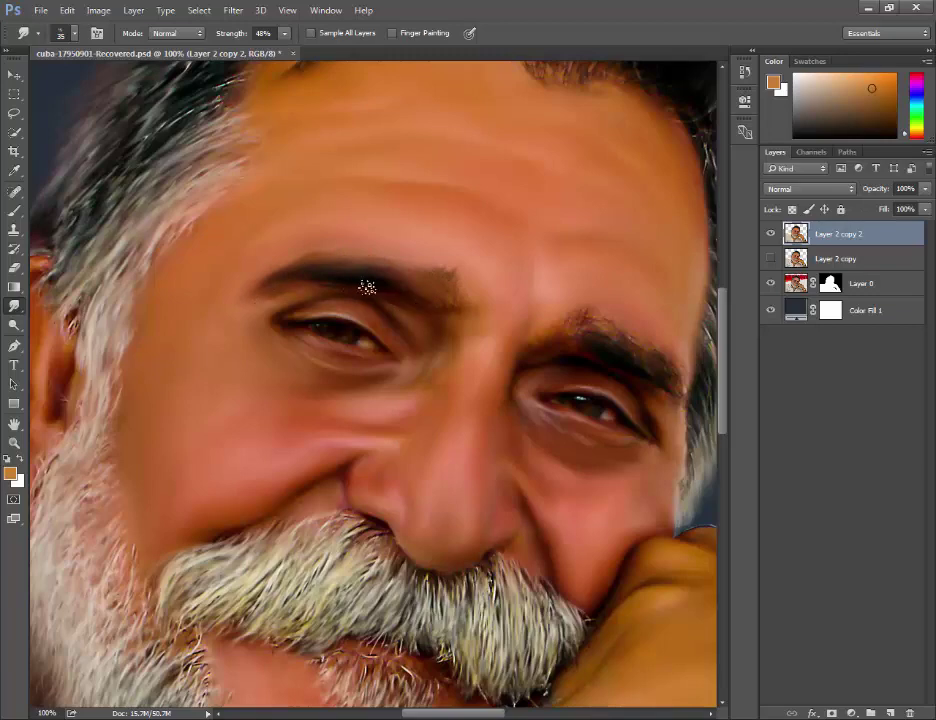
Step: Shrink the Smudge brush to 38 px and soften the inner end of the right eyebrow
{"action": "left_click_drag", "start_coordinate": [244, 302], "coordinate": [487, 350]}
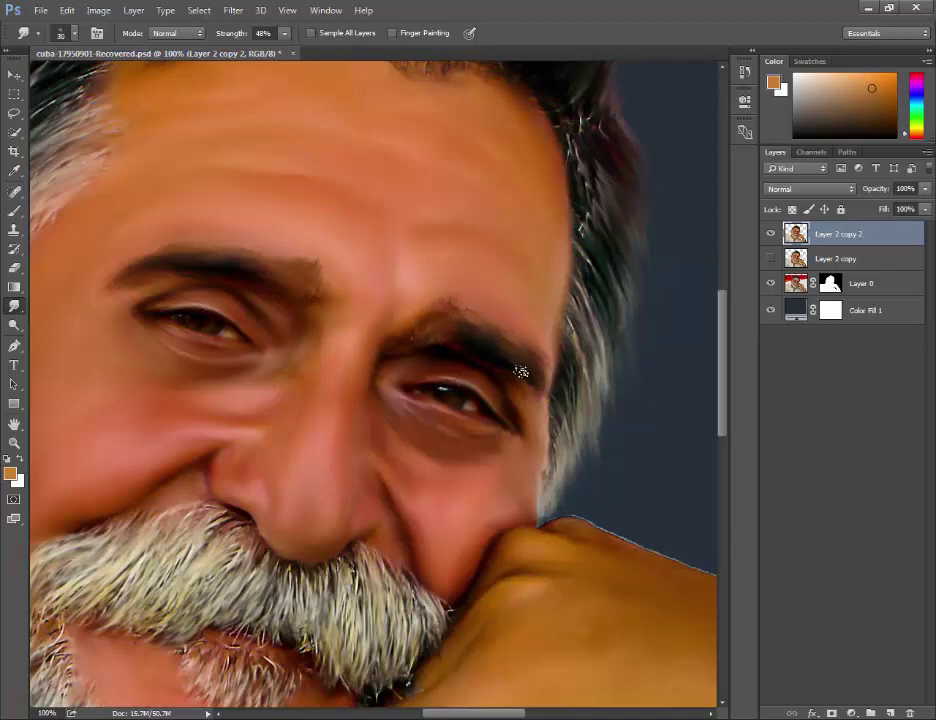
{"action": "left_click", "coordinate": [72, 35]}
{"action": "left_click", "coordinate": [150, 248]}
{"action": "left_click_drag", "start_coordinate": [100, 83], "coordinate": [94, 83]}
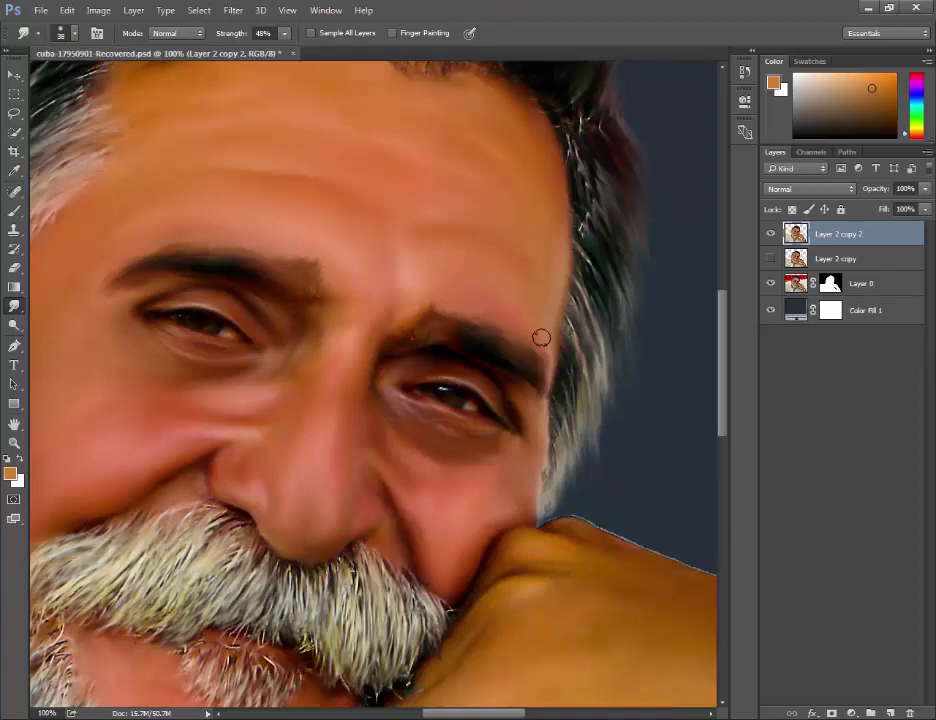
{"action": "left_click_drag", "start_coordinate": [389, 309], "coordinate": [396, 325]}
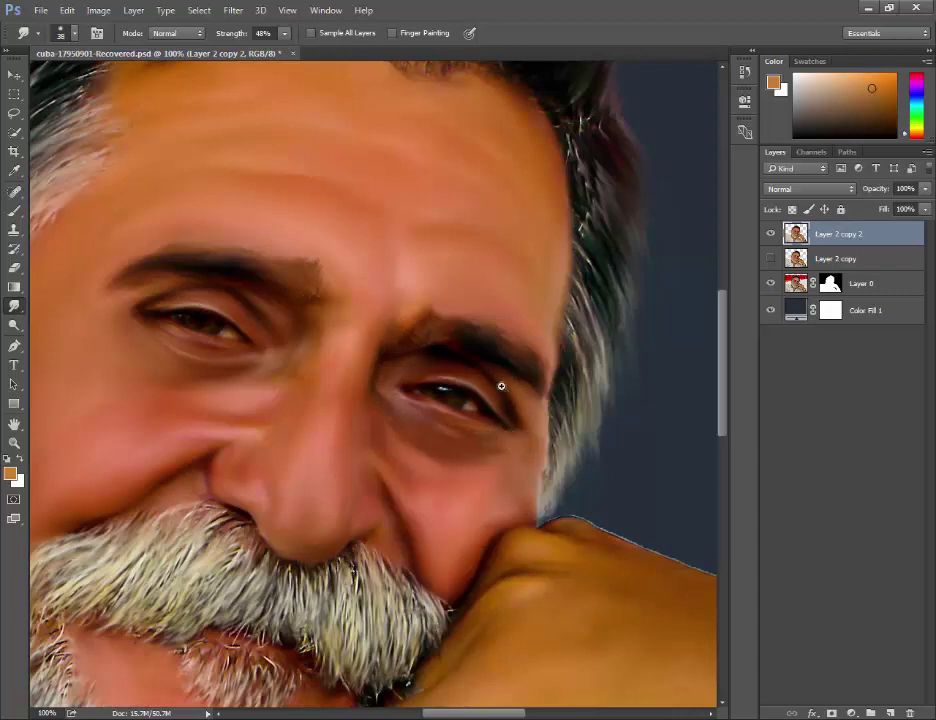
{"action": "scroll", "coordinate": [501, 386], "scroll_direction": "up", "scroll_amount": 1}
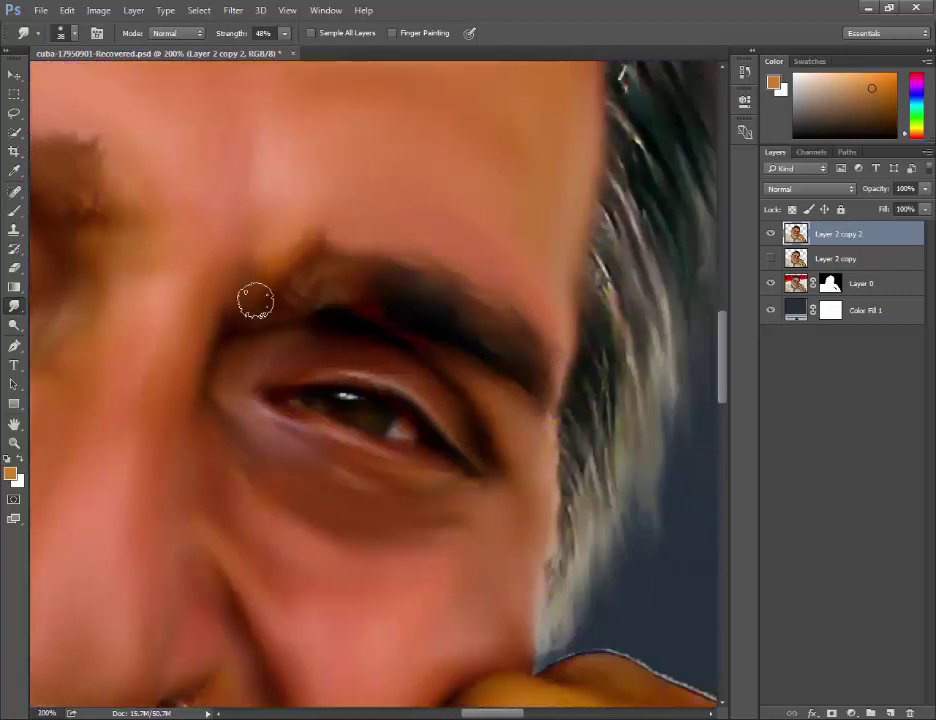
Step: Set the Smudge brush to 48 px and pull hair-like streaks up from the inner eyebrow
{"action": "left_click", "coordinate": [74, 33]}
{"action": "left_click_drag", "start_coordinate": [100, 90], "coordinate": [486, 6]}
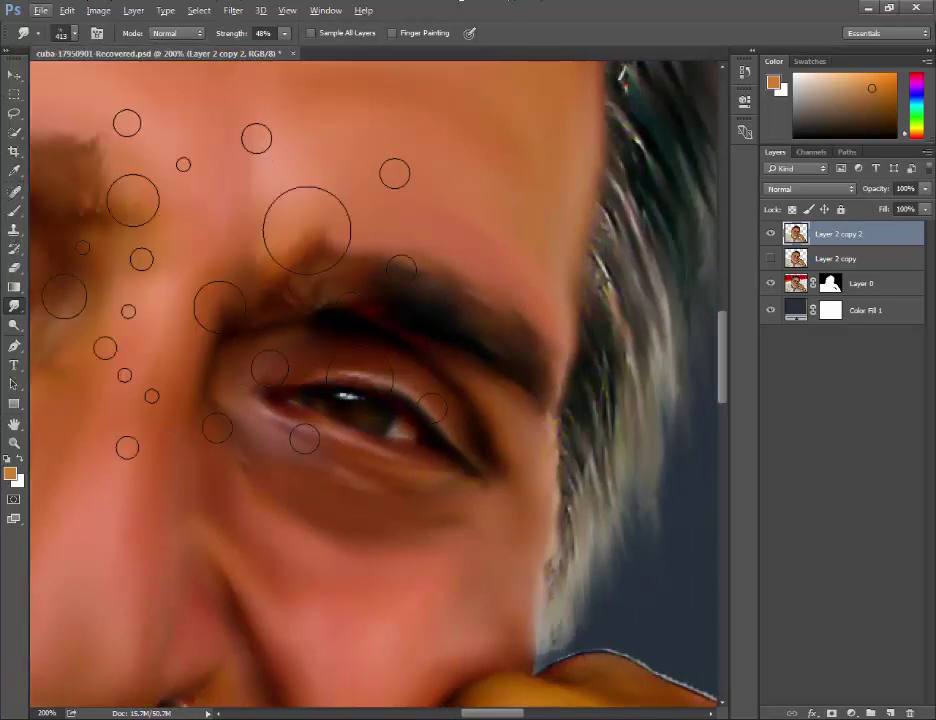
{"action": "left_click", "coordinate": [66, 33]}
{"action": "double_click", "coordinate": [114, 44]}
{"action": "type", "text": "48"}
{"action": "key", "text": "Return"}
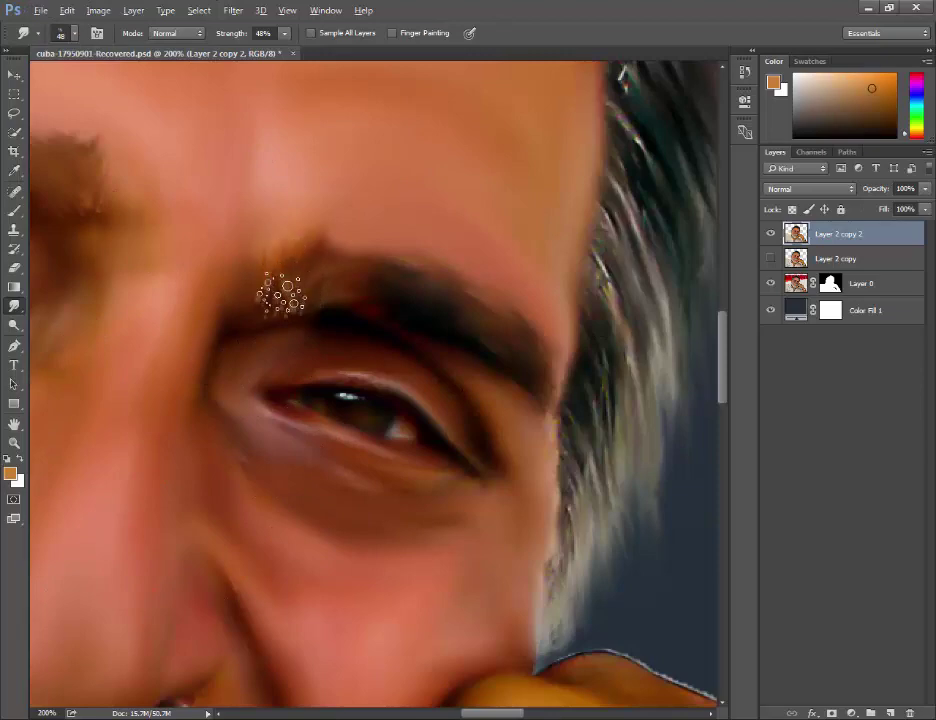
{"action": "mouse_move", "coordinate": [283, 293]}
{"action": "left_mouse_down"}
{"action": "mouse_move", "coordinate": [309, 257]}
{"action": "mouse_move", "coordinate": [282, 292]}
{"action": "mouse_move", "coordinate": [325, 285]}
{"action": "left_mouse_up"}
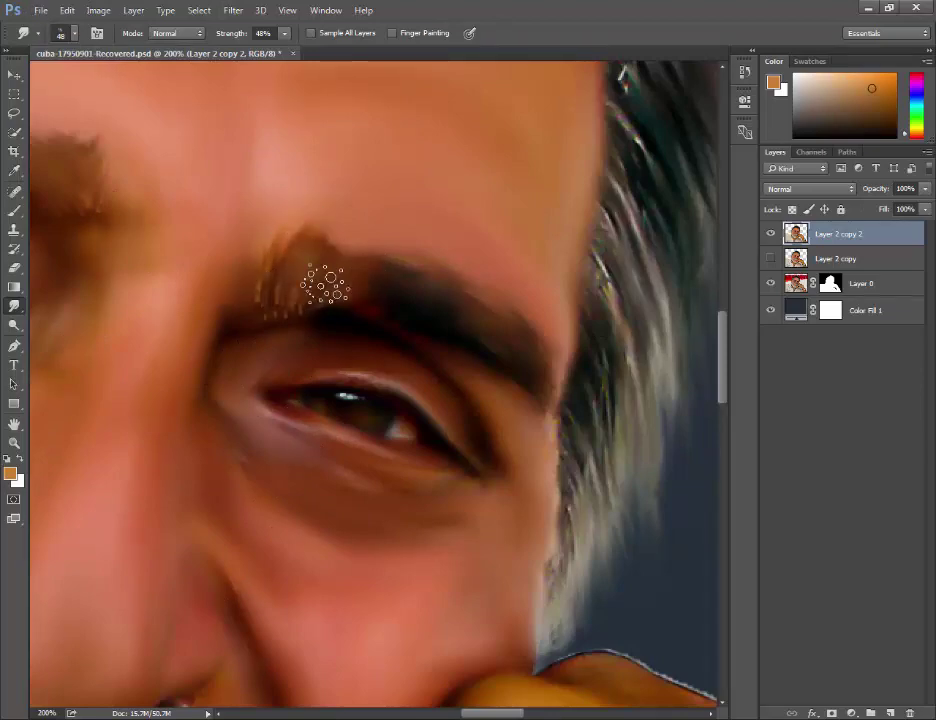
{"action": "scroll", "coordinate": [325, 285], "scroll_direction": "down", "scroll_amount": 2}
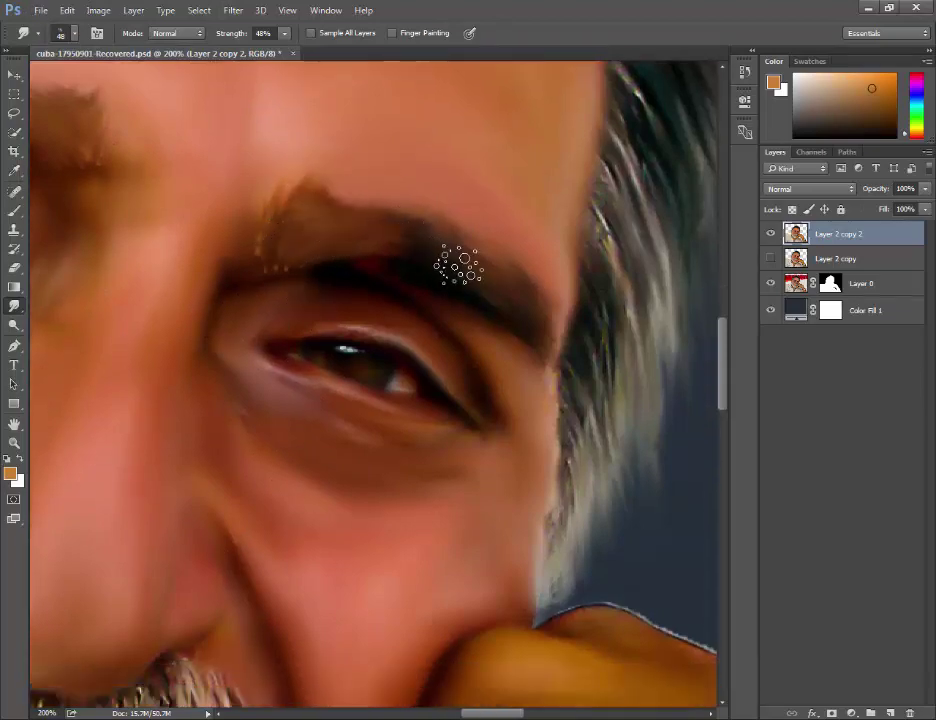
Step: Smooth the inner brow top into a peak and extend the left eyebrow's brown inward with a smaller brush
{"action": "mouse_move", "coordinate": [288, 209]}
{"action": "left_mouse_down"}
{"action": "mouse_move", "coordinate": [324, 213]}
{"action": "mouse_move", "coordinate": [313, 178]}
{"action": "mouse_move", "coordinate": [445, 255]}
{"action": "mouse_move", "coordinate": [397, 249]}
{"action": "mouse_move", "coordinate": [428, 240]}
{"action": "mouse_move", "coordinate": [331, 259]}
{"action": "mouse_move", "coordinate": [272, 251]}
{"action": "mouse_move", "coordinate": [424, 242]}
{"action": "mouse_move", "coordinate": [516, 285]}
{"action": "mouse_move", "coordinate": [550, 356]}
{"action": "left_mouse_up"}
{"action": "key", "text": "bracketleft"}
{"action": "key", "text": "bracketleft"}
{"action": "key", "text": "bracketleft"}
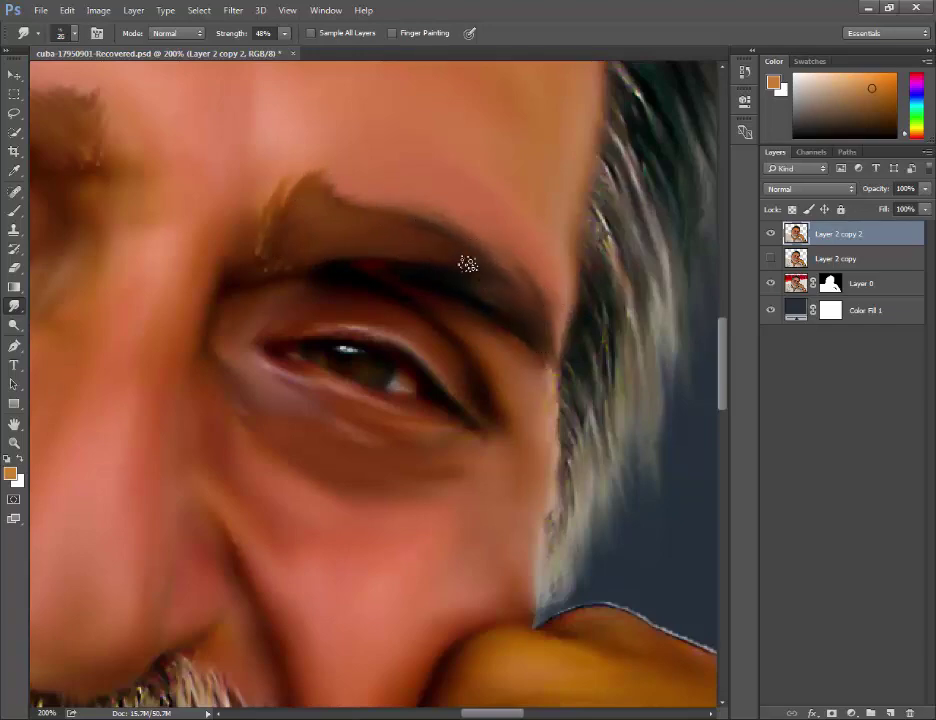
{"action": "scroll", "coordinate": [467, 264], "scroll_direction": "down", "scroll_amount": 3}
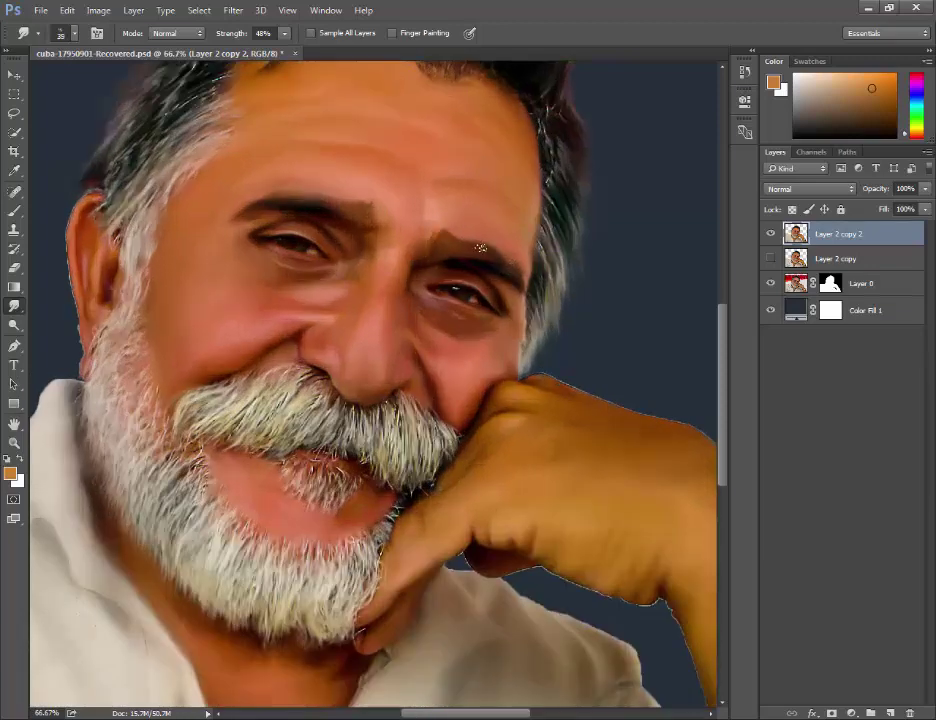
{"action": "scroll", "coordinate": [366, 223], "scroll_direction": "up", "scroll_amount": 1}
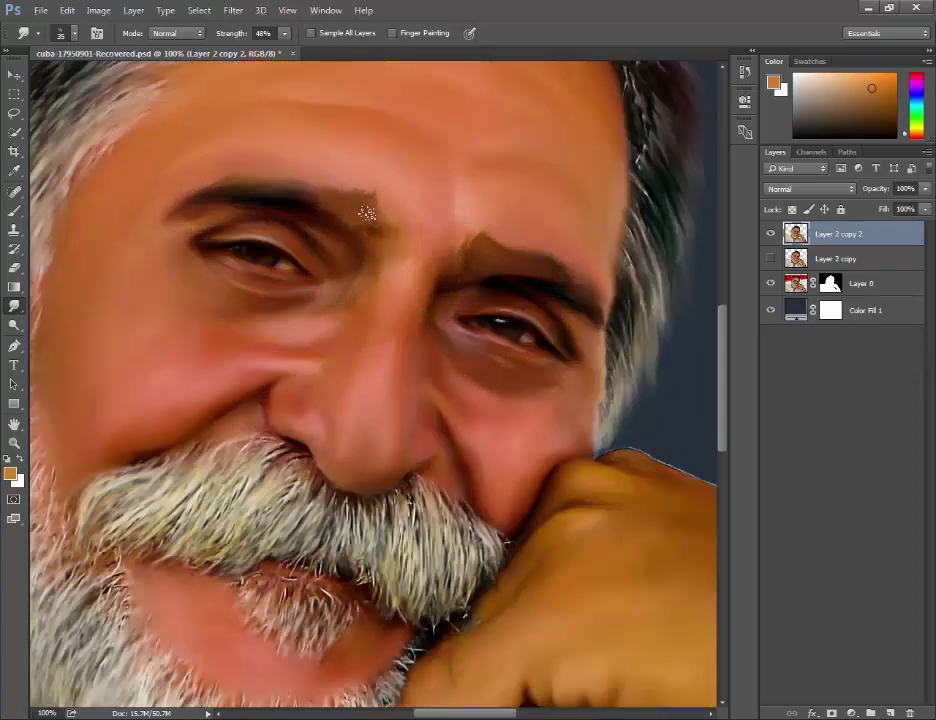
{"action": "mouse_move", "coordinate": [356, 203]}
{"action": "left_mouse_down"}
{"action": "mouse_move", "coordinate": [355, 219]}
{"action": "mouse_move", "coordinate": [250, 198]}
{"action": "left_mouse_up"}
{"action": "scroll", "coordinate": [366, 221], "scroll_direction": "down", "scroll_amount": 2}
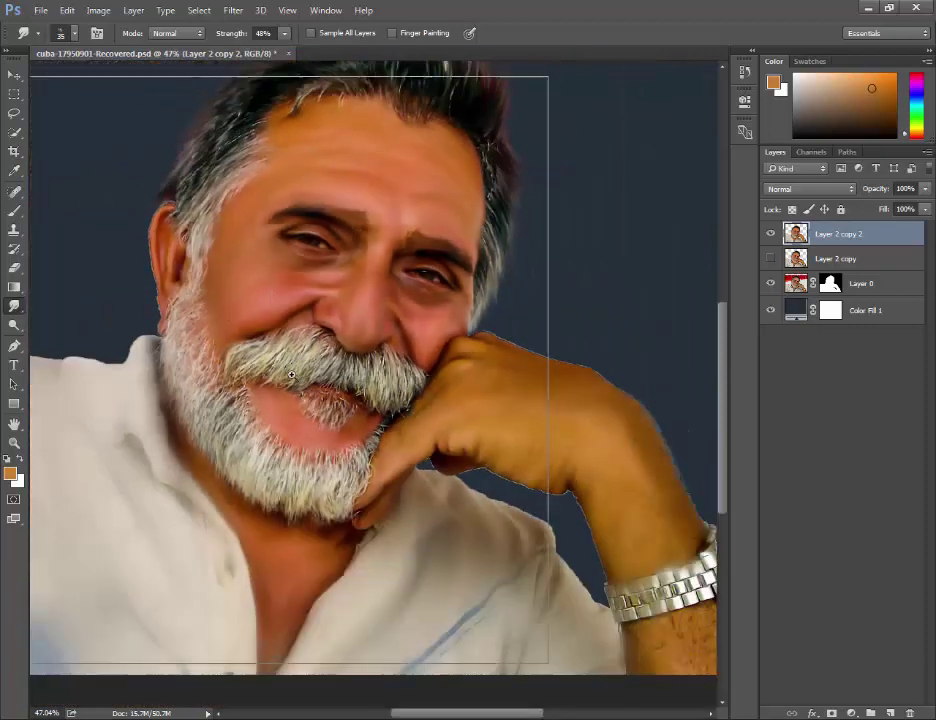
{"action": "scroll", "coordinate": [366, 221], "scroll_direction": "up", "scroll_amount": 1}
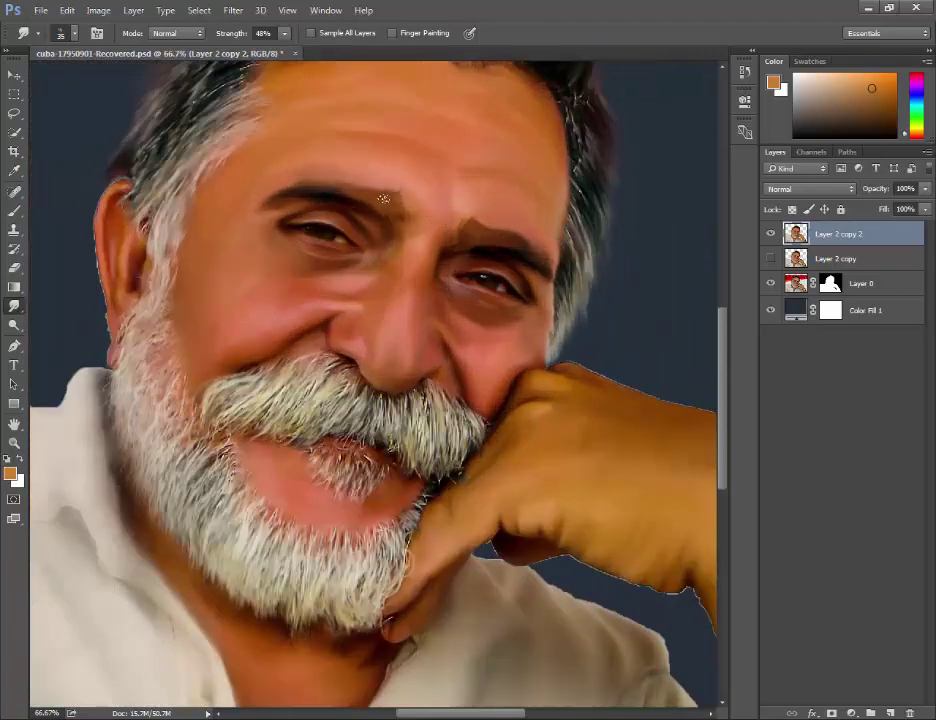
{"action": "scroll", "coordinate": [362, 199], "scroll_direction": "down", "scroll_amount": 1}
{"action": "scroll", "coordinate": [333, 289], "scroll_direction": "up", "scroll_amount": 1}
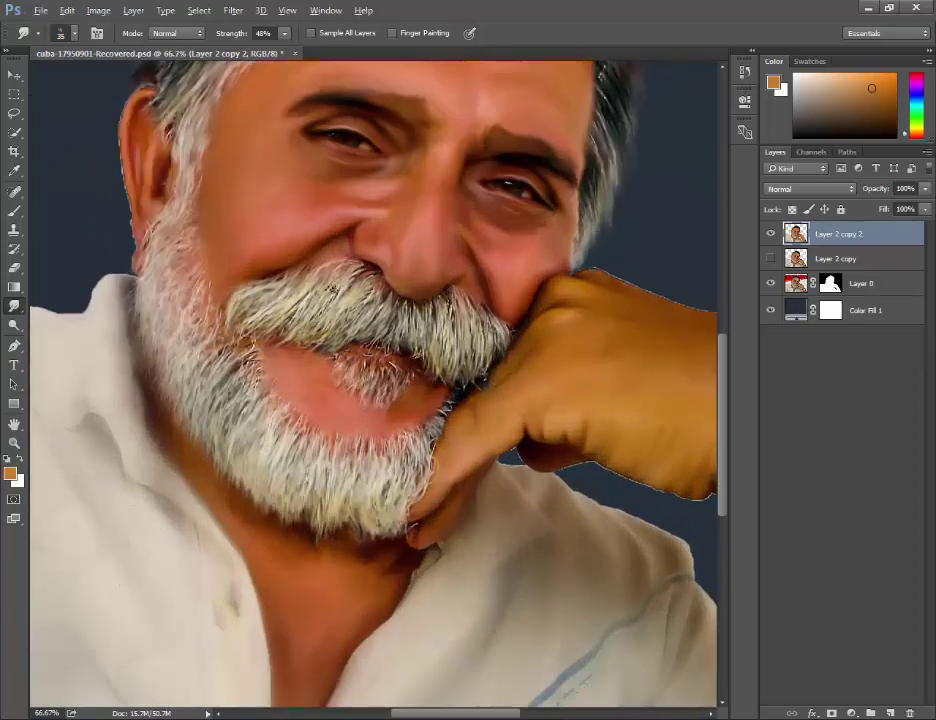
{"action": "scroll", "coordinate": [335, 291], "scroll_direction": "up", "scroll_amount": 1}
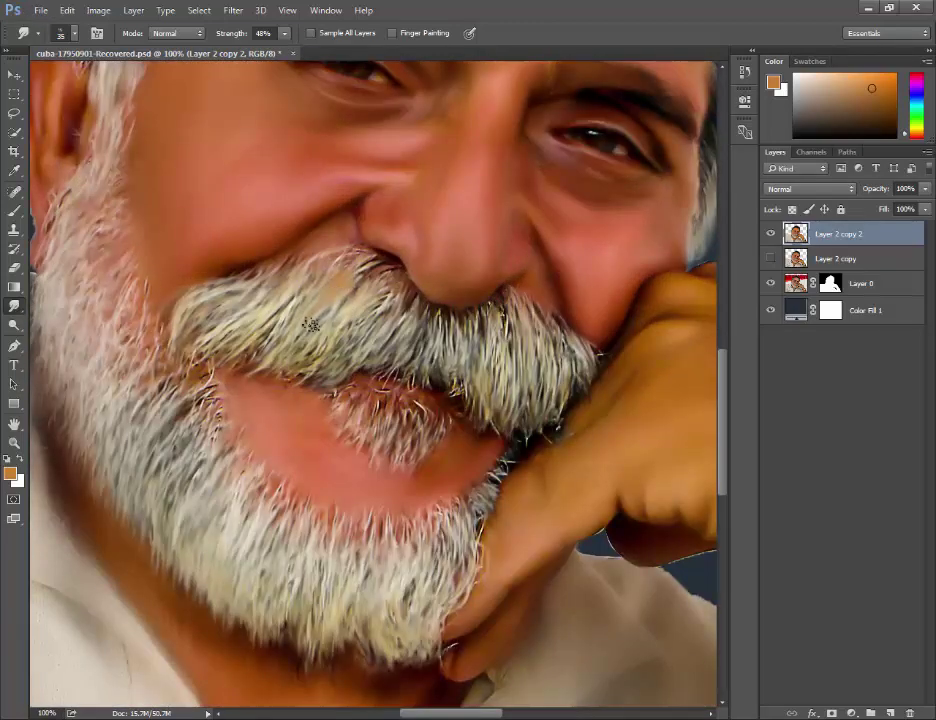
{"action": "scroll", "coordinate": [215, 250], "scroll_direction": "down", "scroll_amount": 1}
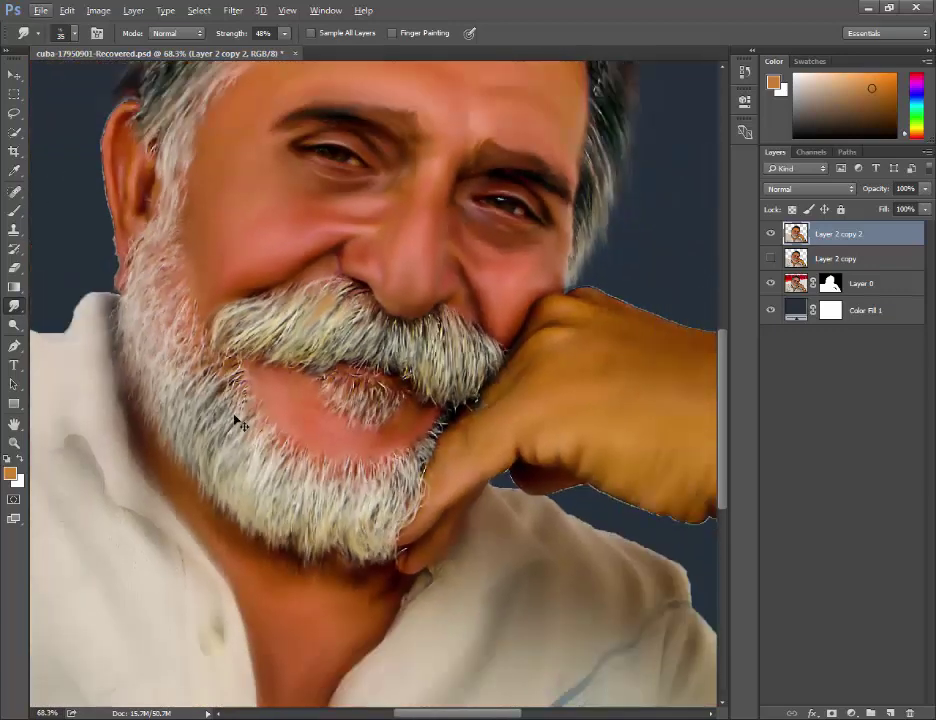
{"action": "scroll", "coordinate": [359, 509], "scroll_direction": "up", "scroll_amount": 1}
{"action": "scroll", "coordinate": [272, 335], "scroll_direction": "down", "scroll_amount": 1}
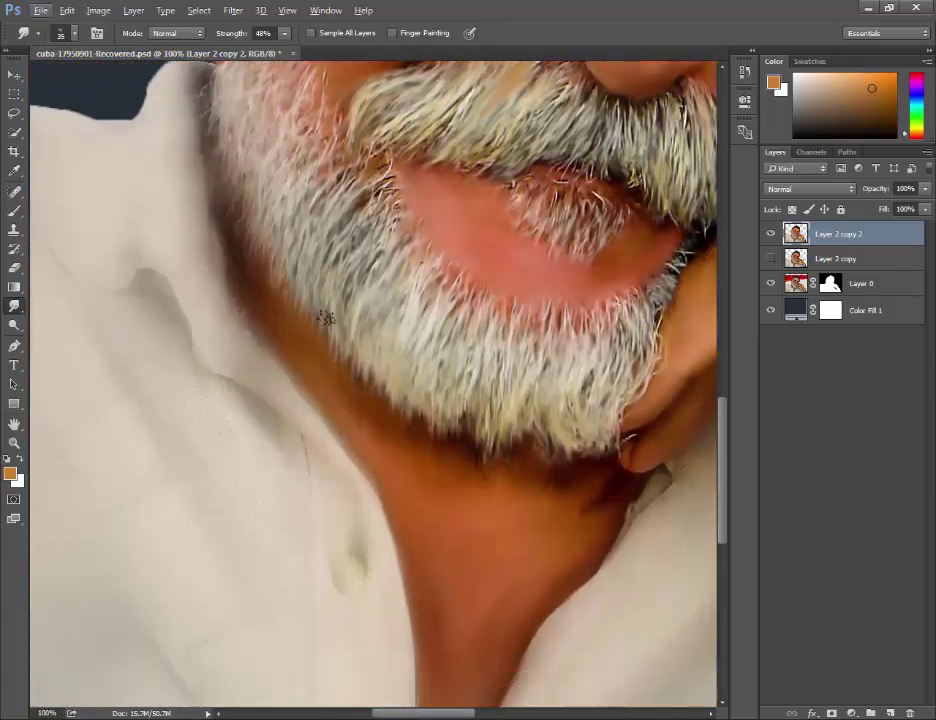
Step: Pick a smudge brush preset and lower the Smudge strength to 26%
{"action": "left_click", "coordinate": [66, 33]}
{"action": "double_click", "coordinate": [149, 246]}
{"action": "key", "text": "2"}
{"action": "key", "text": "6"}
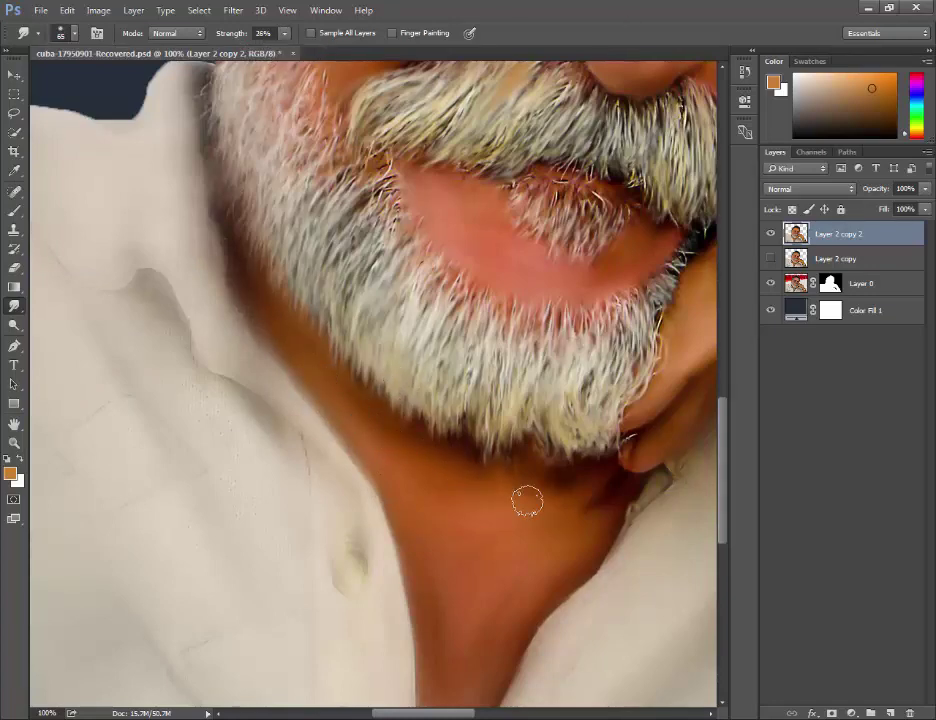
{"action": "scroll", "coordinate": [487, 505], "scroll_direction": "down", "scroll_amount": 2}
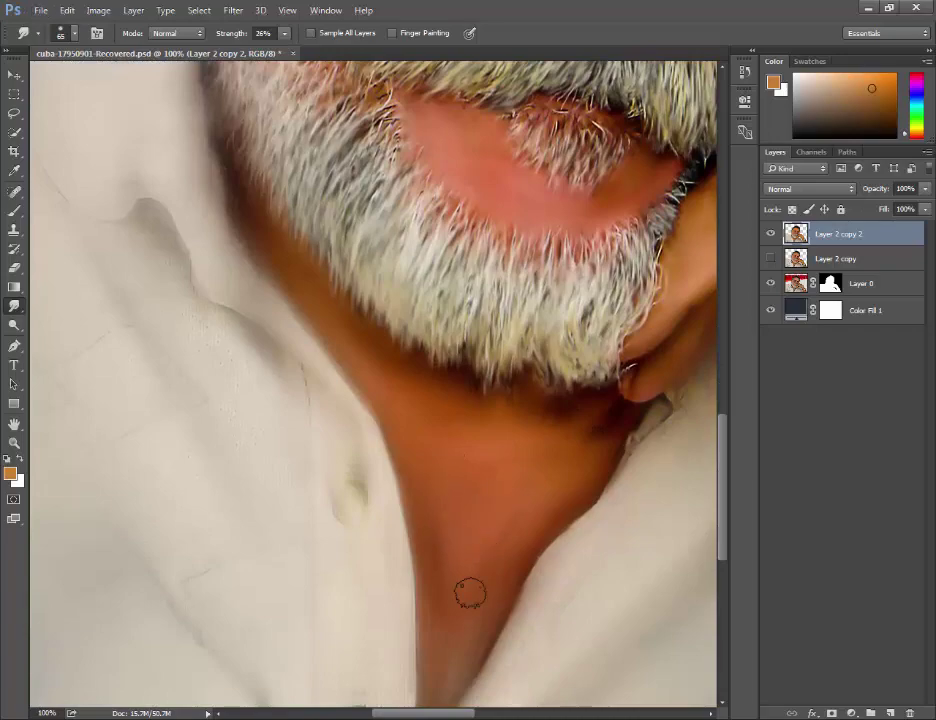
{"action": "scroll", "coordinate": [529, 491], "scroll_direction": "down", "scroll_amount": 5, "text": "alt"}
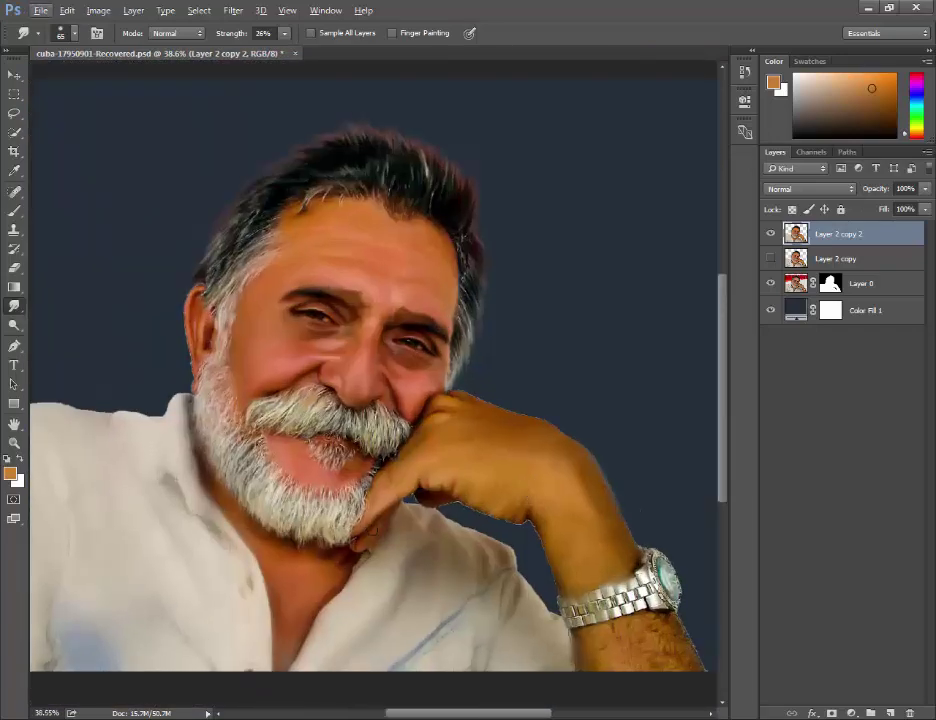
{"action": "scroll", "coordinate": [574, 453], "scroll_direction": "down", "scroll_amount": 3}
{"action": "scroll", "coordinate": [453, 376], "scroll_direction": "up", "scroll_amount": 3}
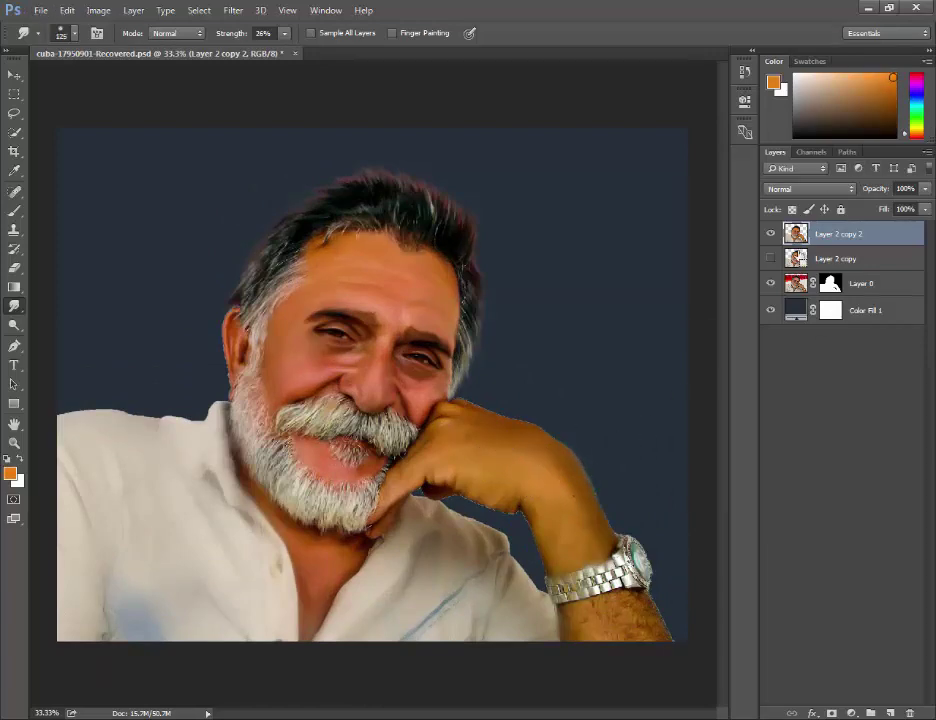
Step: Load the man's outline as a selection and smear the wristwatch into a flat white band
{"action": "key", "text": "ctrl+shift+d"}
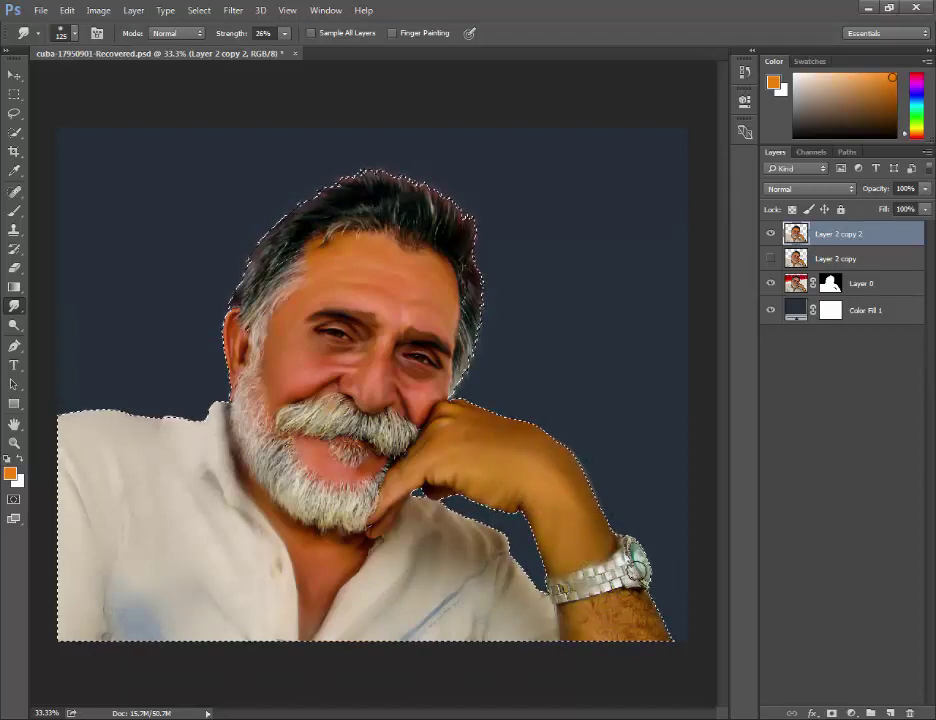
{"action": "left_click_drag", "start_coordinate": [635, 555], "coordinate": [561, 588]}
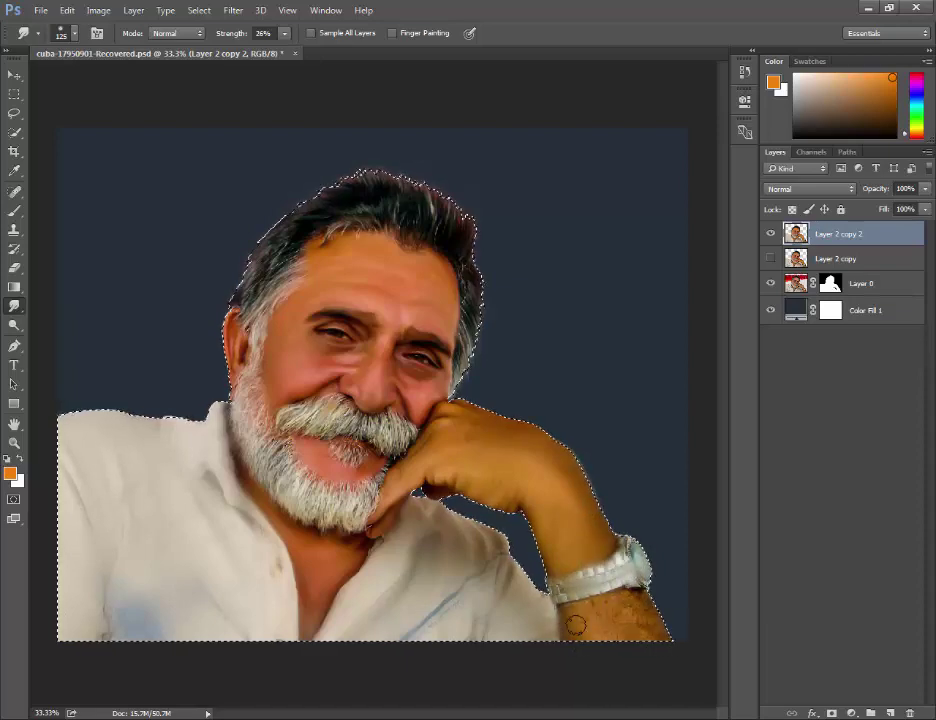
{"action": "key", "text": "ctrl+plus"}
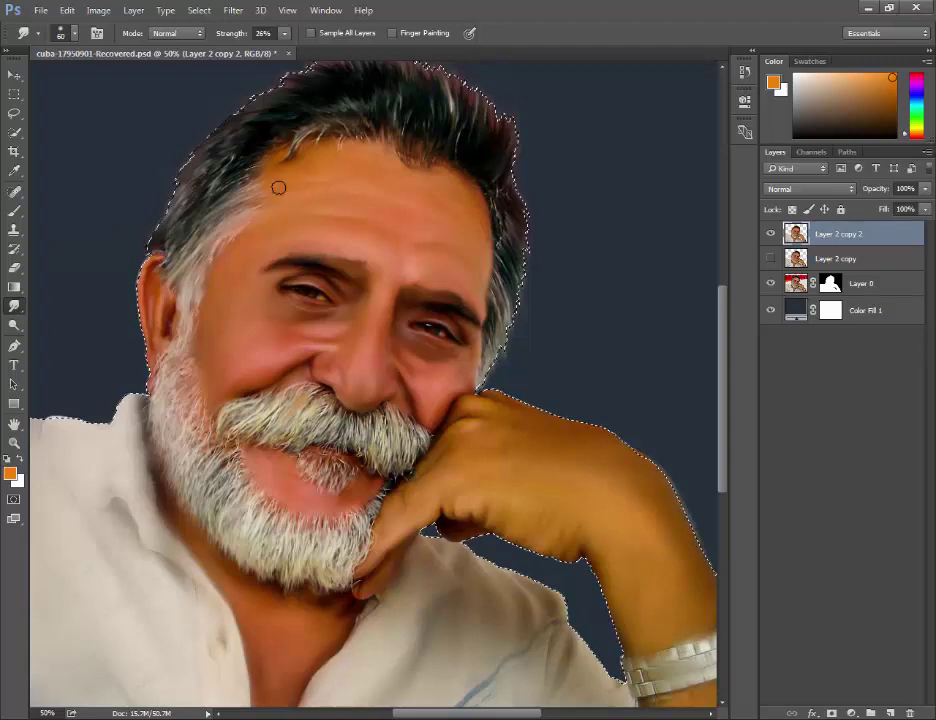
Step: Deselect, zoom out, and toggle Layer 2 copy 2 off and on to compare with the original
{"action": "key", "text": "ctrl+d"}
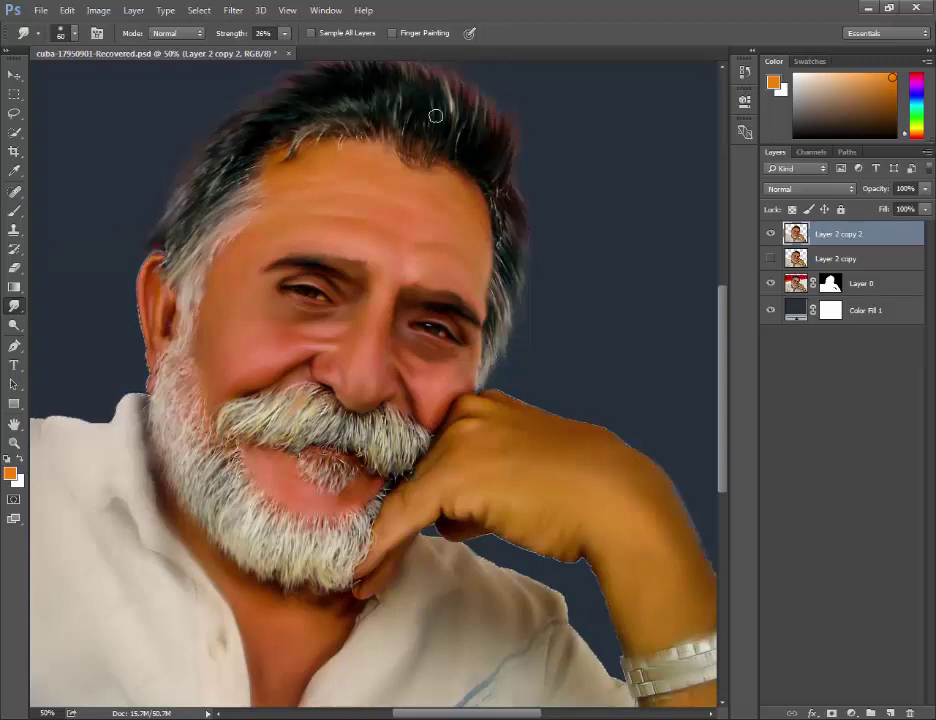
{"action": "key", "text": "ctrl+minus"}
{"action": "left_click", "coordinate": [770, 234]}
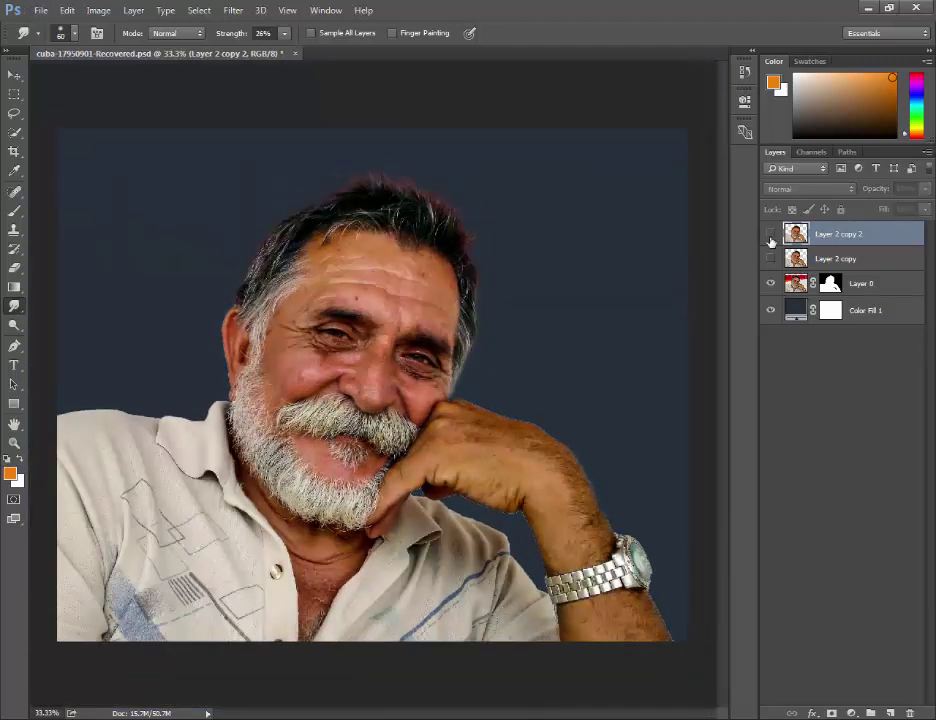
{"action": "left_click", "coordinate": [770, 236]}
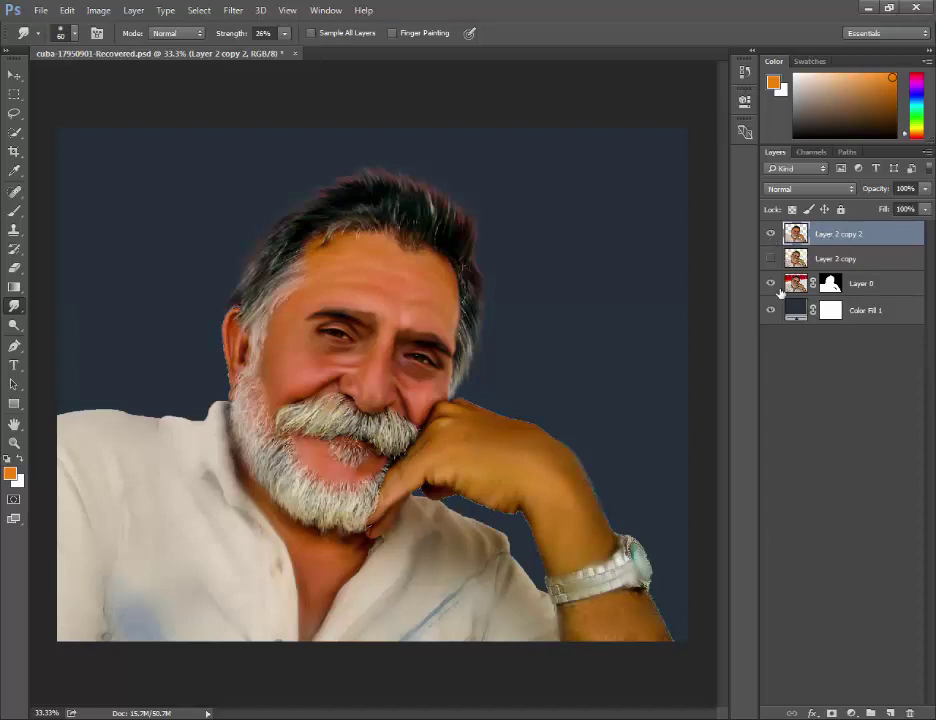
Step: Add a new layer, load the man's outline as a selection, and enlarge the Brush
{"action": "left_click", "coordinate": [890, 713]}
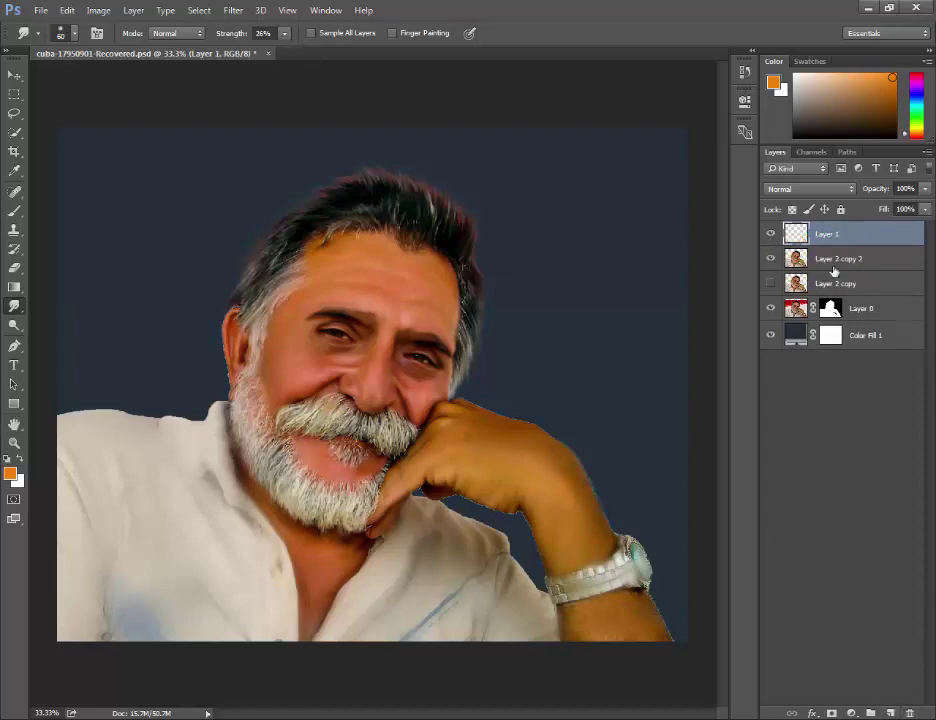
{"action": "left_click", "coordinate": [771, 235]}
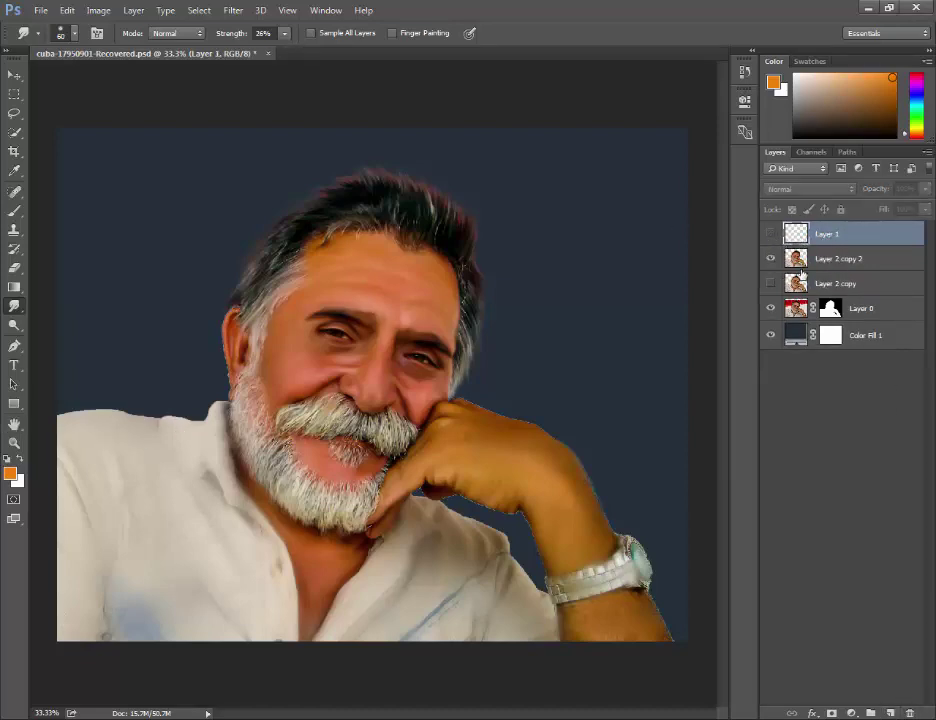
{"action": "left_click", "coordinate": [796, 260], "text": "ctrl"}
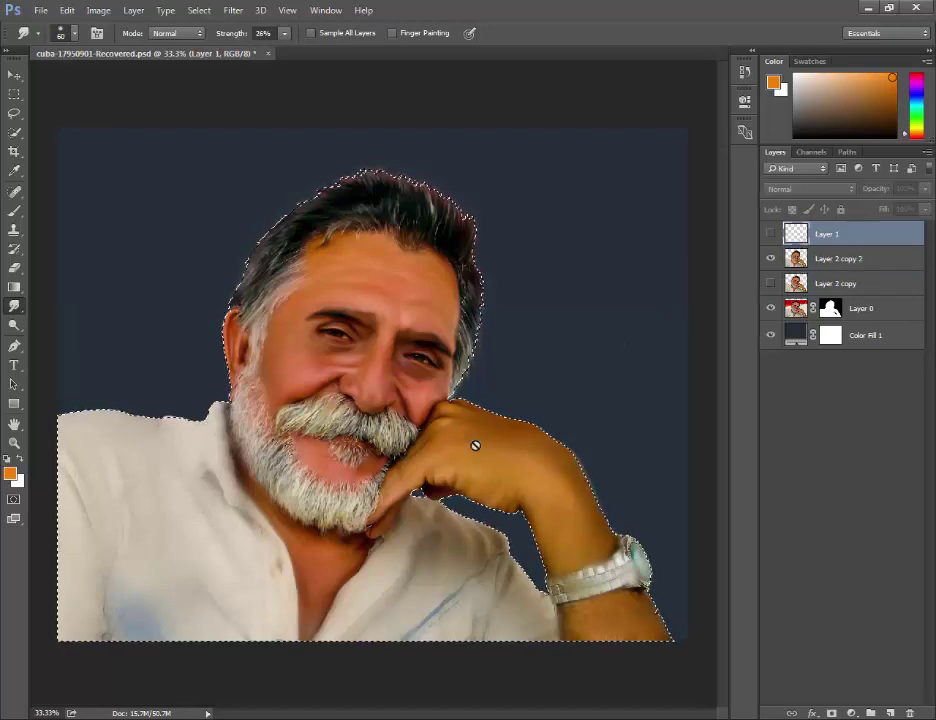
{"action": "key", "text": "b"}
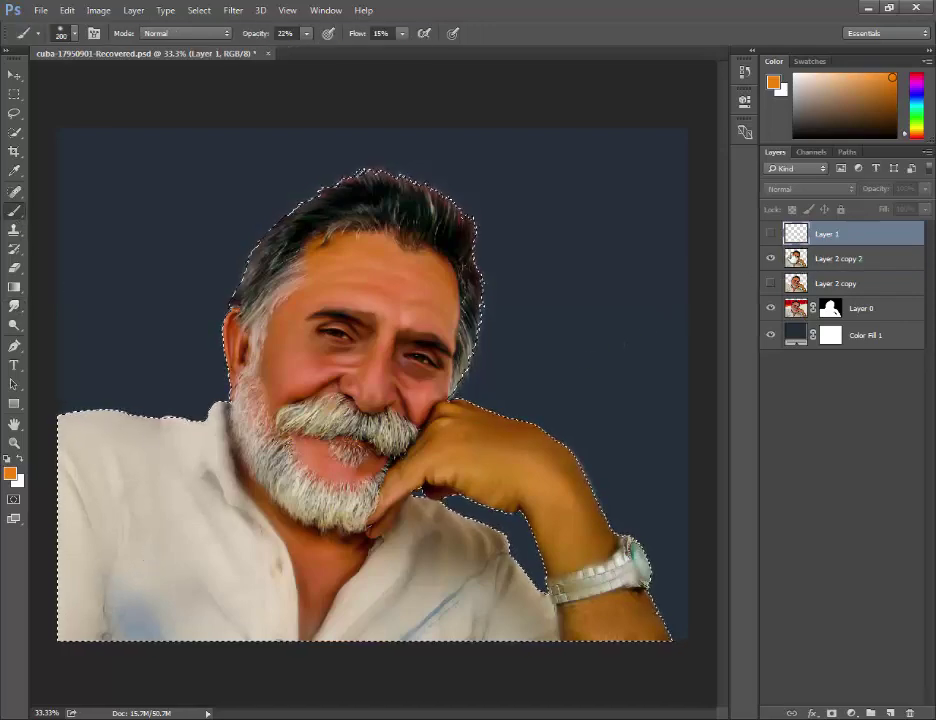
{"action": "left_click", "coordinate": [771, 234]}
{"action": "key", "text": "bracketright"}
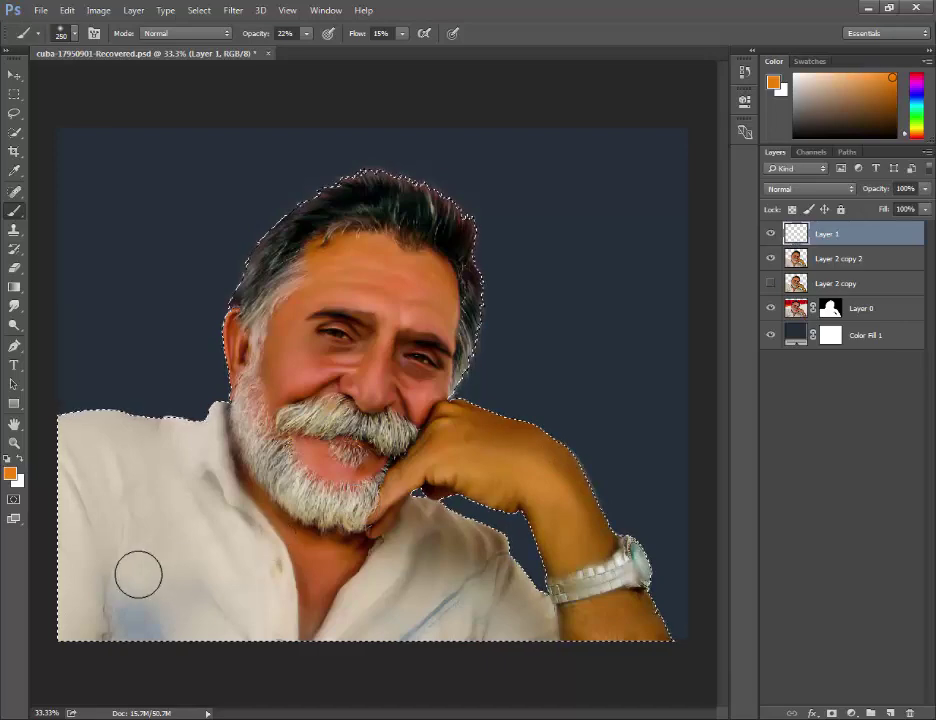
{"action": "key", "text": "bracketright"}
{"action": "key", "text": "bracketright"}
{"action": "key", "text": "bracketright"}
{"action": "key", "text": "bracketright"}
Step: Paint magenta-pink on the shirt's left side, then brush a faint orange-red tone over it
{"action": "mouse_move", "coordinate": [918, 105]}
{"action": "left_mouse_down"}
{"action": "mouse_move", "coordinate": [921, 135]}
{"action": "mouse_move", "coordinate": [921, 88]}
{"action": "left_mouse_up"}
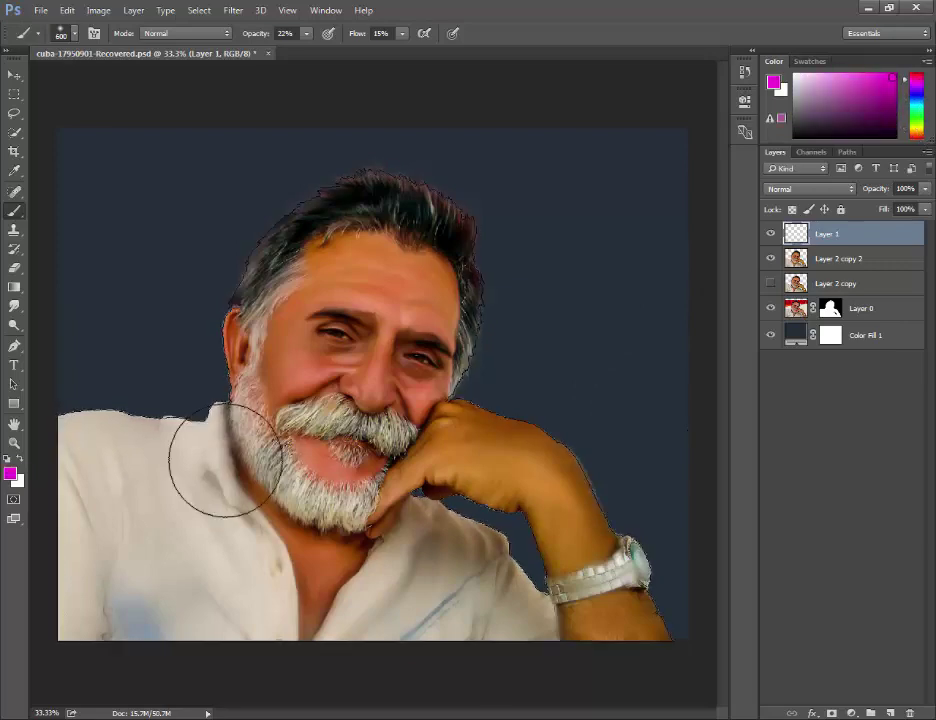
{"action": "mouse_move", "coordinate": [111, 564]}
{"action": "left_mouse_down"}
{"action": "mouse_move", "coordinate": [152, 470]}
{"action": "mouse_move", "coordinate": [207, 522]}
{"action": "left_mouse_up"}
{"action": "scroll", "coordinate": [207, 522], "scroll_direction": "down", "scroll_amount": 2}
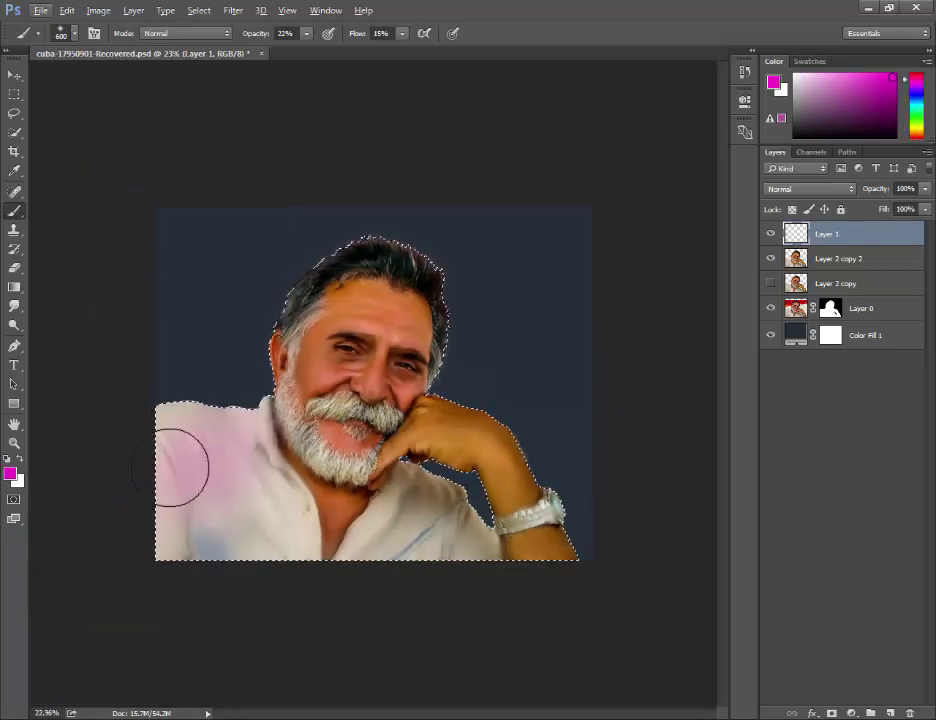
{"action": "mouse_move", "coordinate": [184, 464]}
{"action": "left_mouse_down"}
{"action": "mouse_move", "coordinate": [188, 426]}
{"action": "mouse_move", "coordinate": [261, 533]}
{"action": "left_mouse_up"}
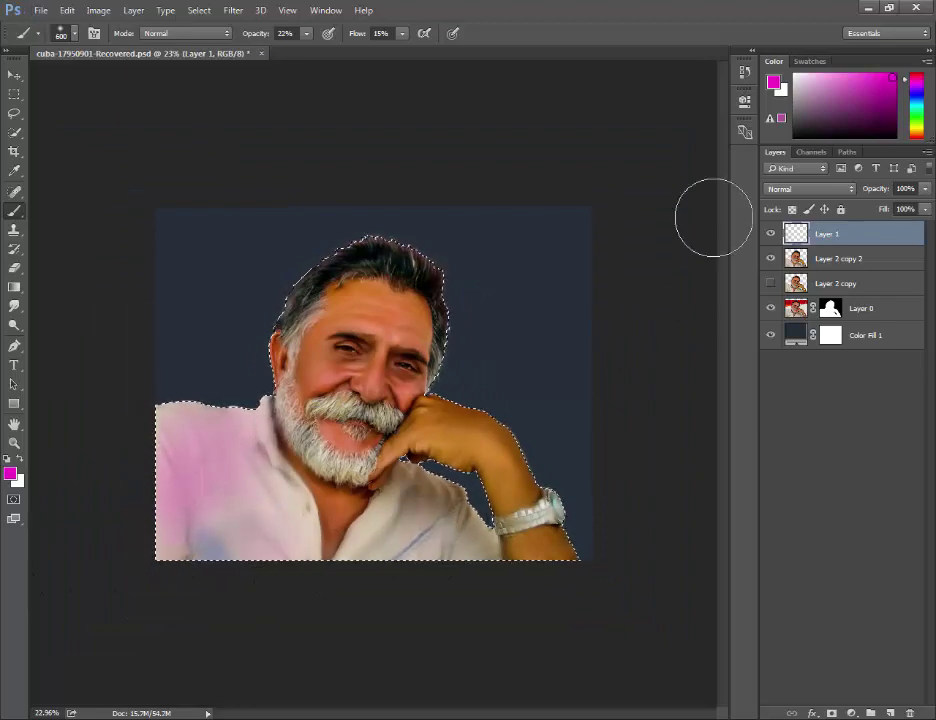
{"action": "left_click_drag", "start_coordinate": [916, 80], "coordinate": [916, 133]}
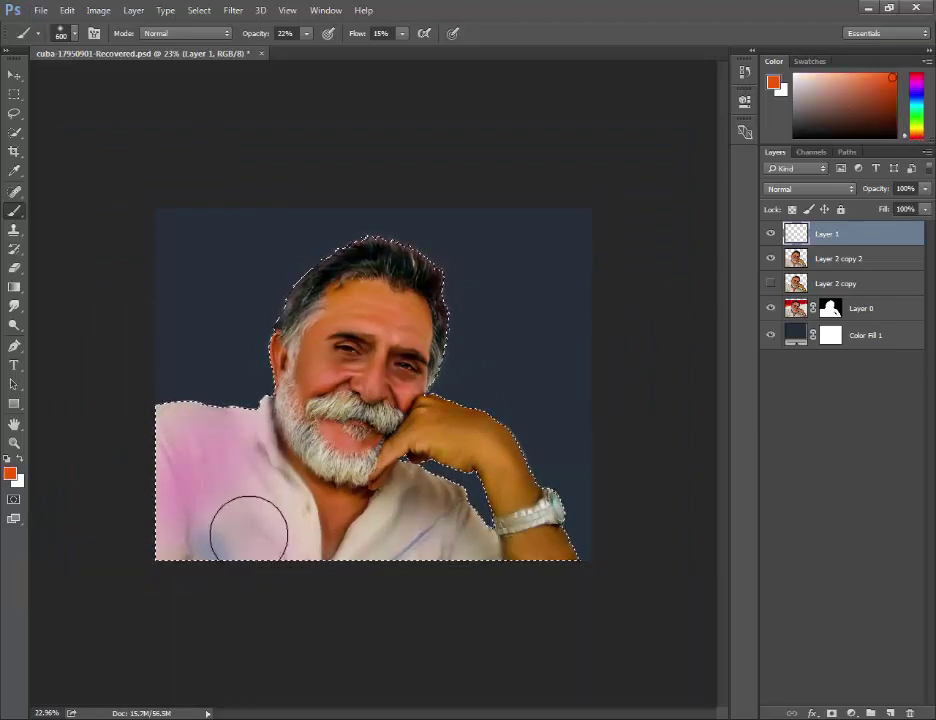
{"action": "mouse_move", "coordinate": [203, 511]}
{"action": "left_mouse_down"}
{"action": "mouse_move", "coordinate": [189, 447]}
{"action": "mouse_move", "coordinate": [245, 501]}
{"action": "mouse_move", "coordinate": [257, 449]}
{"action": "mouse_move", "coordinate": [386, 553]}
{"action": "mouse_move", "coordinate": [397, 508]}
{"action": "mouse_move", "coordinate": [483, 560]}
{"action": "mouse_move", "coordinate": [299, 533]}
{"action": "mouse_move", "coordinate": [307, 506]}
{"action": "mouse_move", "coordinate": [265, 440]}
{"action": "left_mouse_up"}
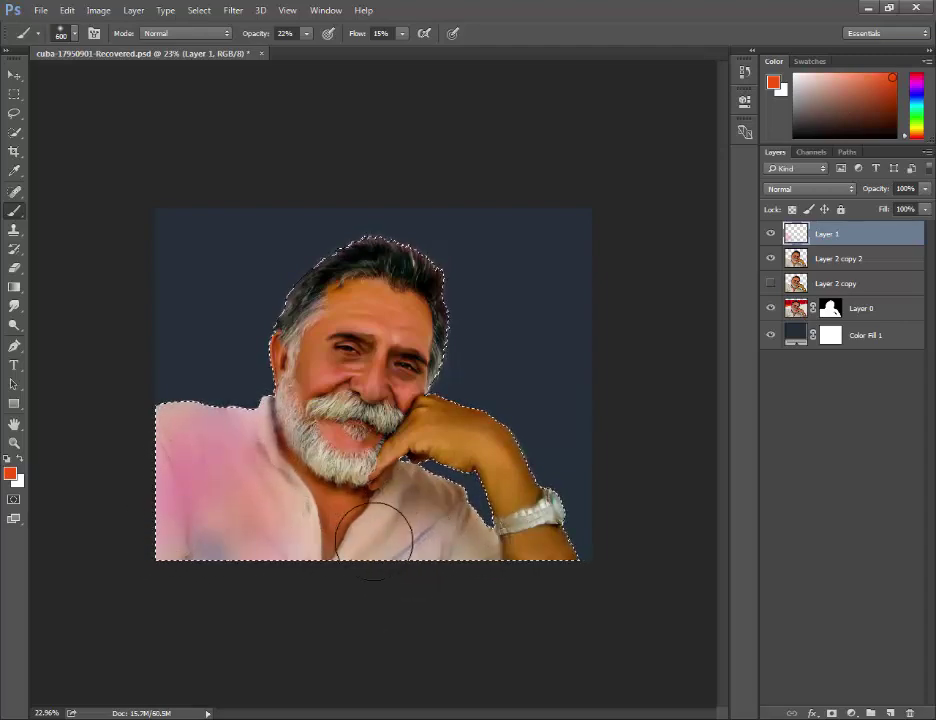
Step: Drop the selection, dismiss the no-pixels warning, and reload the man's outline selection
{"action": "key", "text": "ctrl+d"}
{"action": "left_click", "coordinate": [255, 427]}
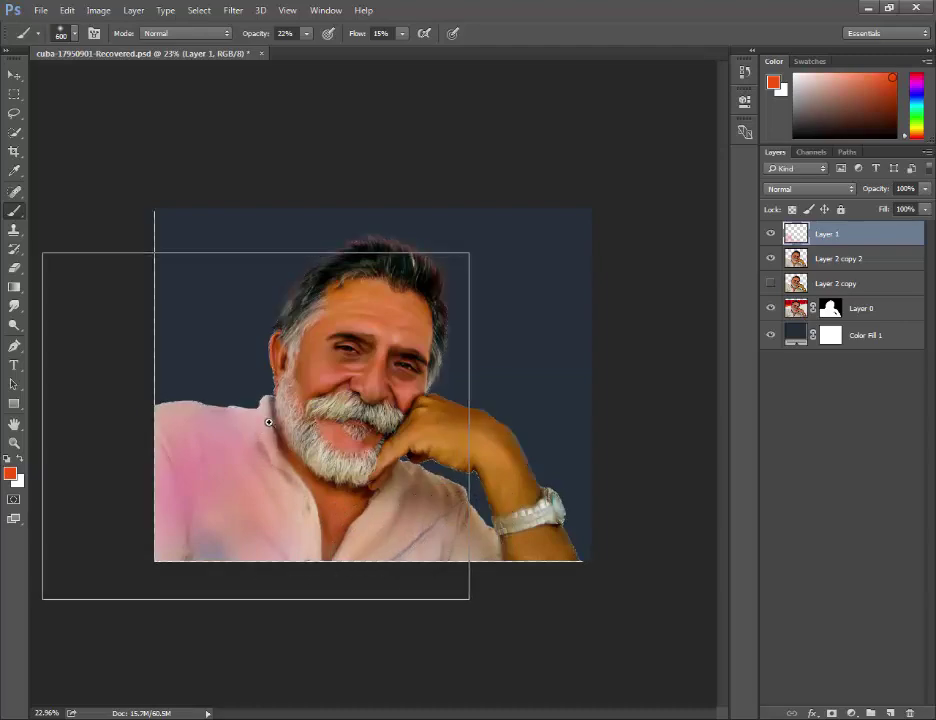
{"action": "left_click", "coordinate": [800, 236], "text": "ctrl"}
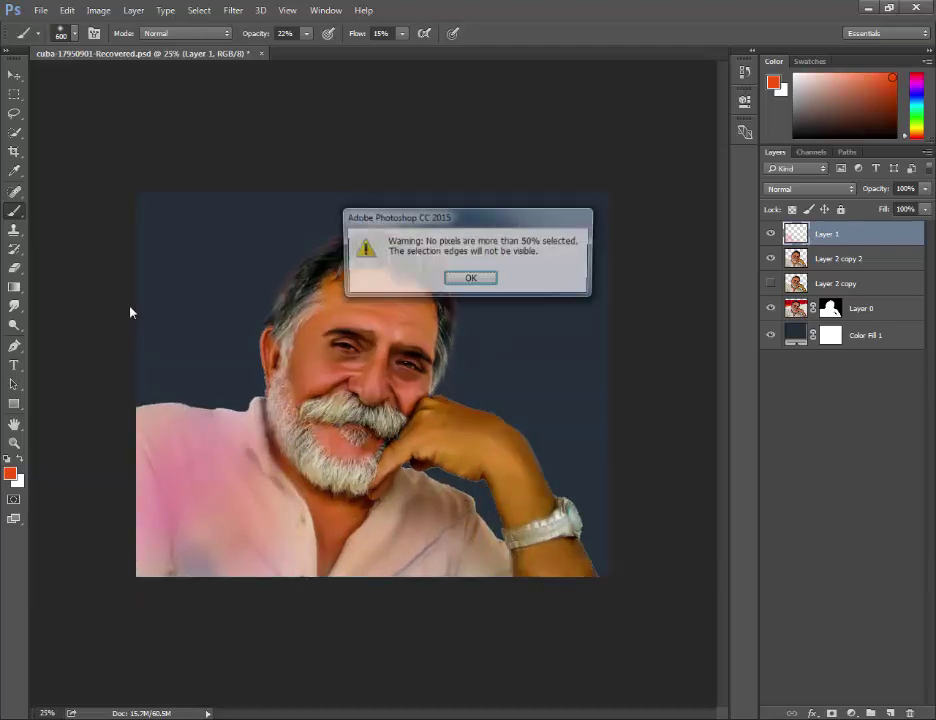
{"action": "left_click", "coordinate": [474, 276]}
{"action": "left_click", "coordinate": [797, 258], "text": "ctrl"}
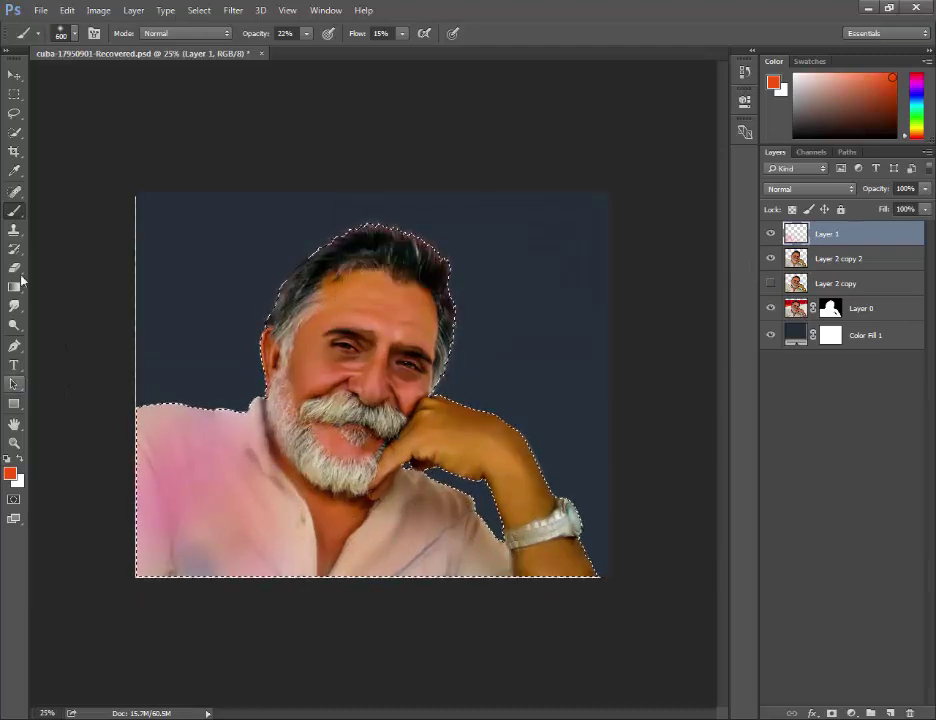
Step: Smear the pink paint across the shirt with the Smudge tool enlarged from 108 px to about 400 px
{"action": "left_click", "coordinate": [18, 307]}
{"action": "key", "text": "ctrl+plus"}
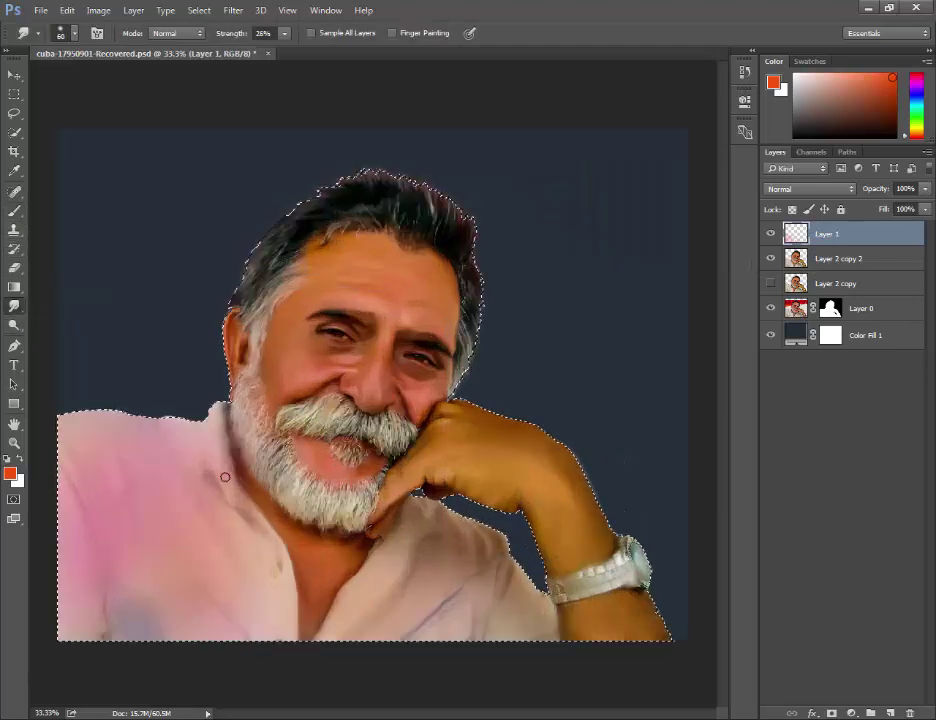
{"action": "left_click", "coordinate": [74, 33]}
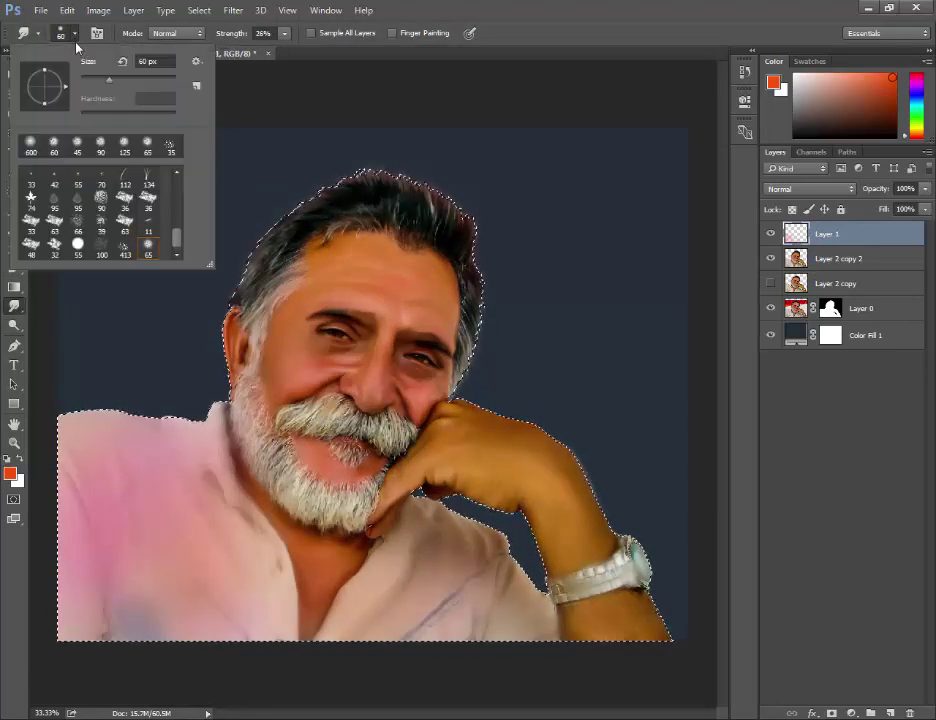
{"action": "double_click", "coordinate": [148, 62]}
{"action": "type", "text": "108"}
{"action": "key", "text": "Return"}
{"action": "key", "text": "ctrl+minus"}
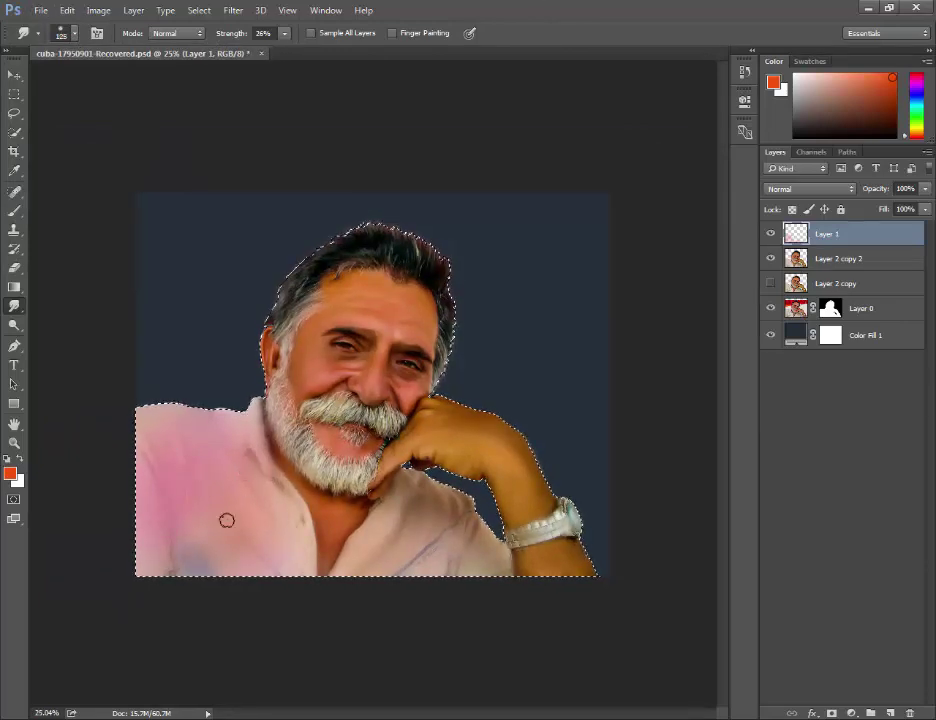
{"action": "key", "text": "bracketright"}
{"action": "key", "text": "bracketright"}
{"action": "key", "text": "bracketright"}
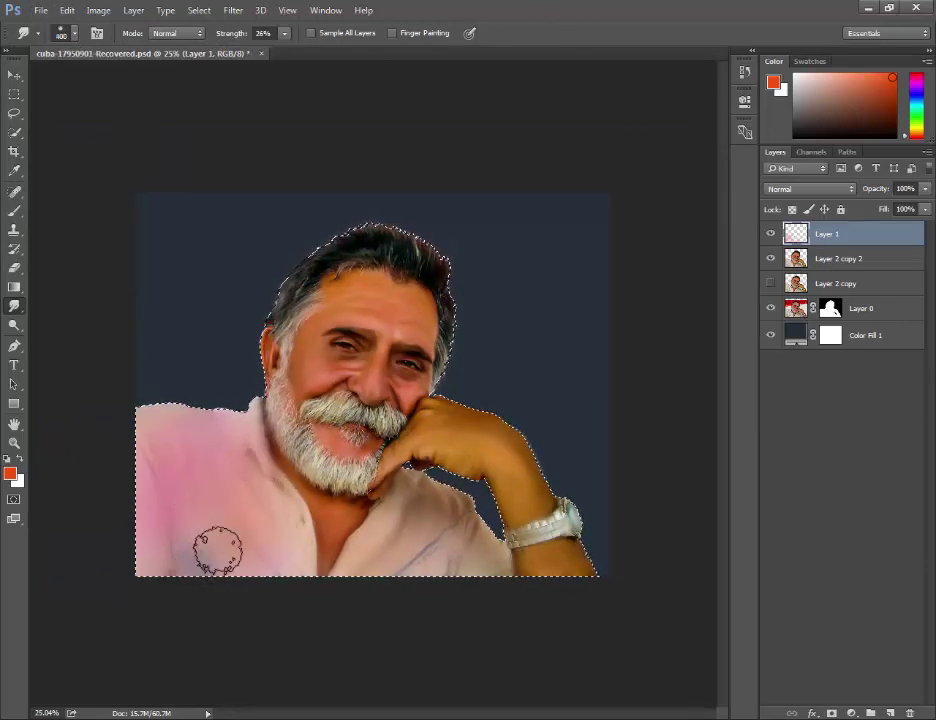
{"action": "left_click_drag", "start_coordinate": [207, 548], "coordinate": [150, 428]}
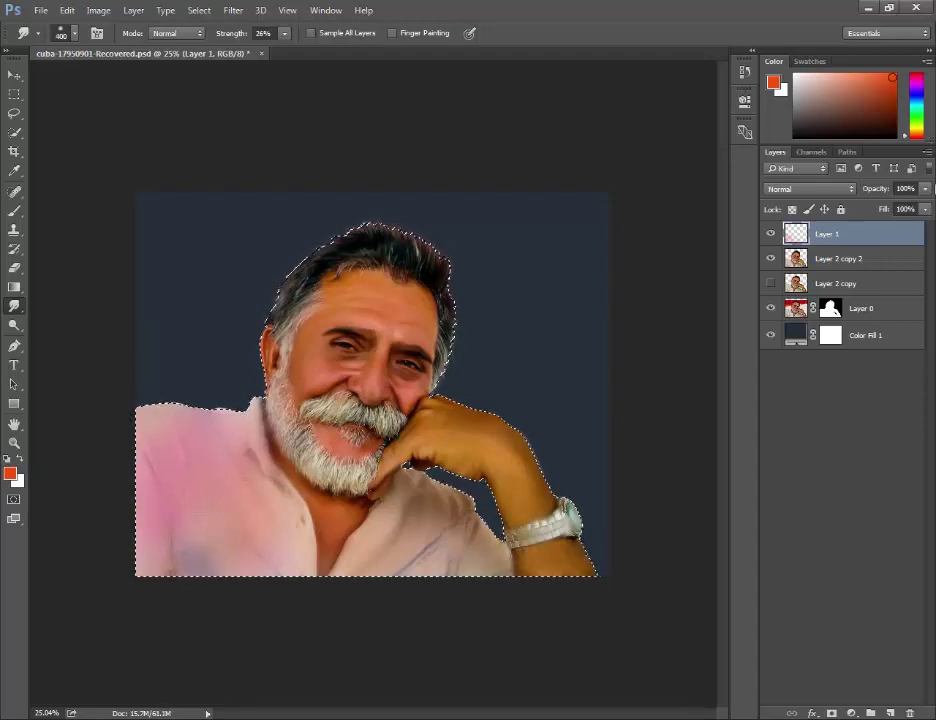
Step: Duplicate Layer 2 copy 2 and merge the pink paint Layer 1 into the copy
{"action": "left_click", "coordinate": [842, 262]}
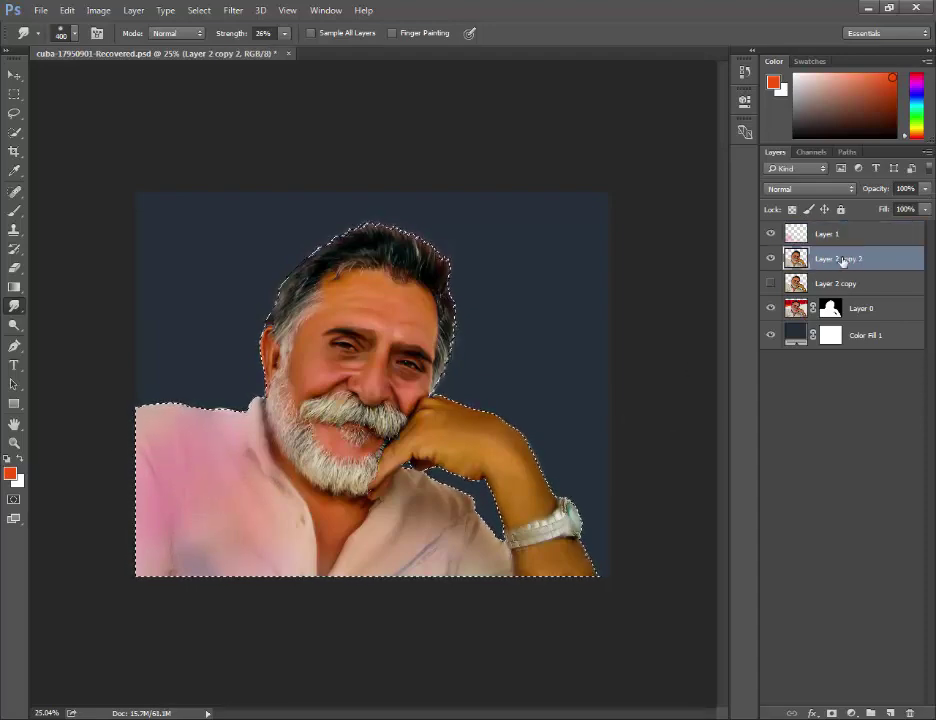
{"action": "key", "text": "ctrl+shift+alt+n"}
{"action": "key", "text": "z"}
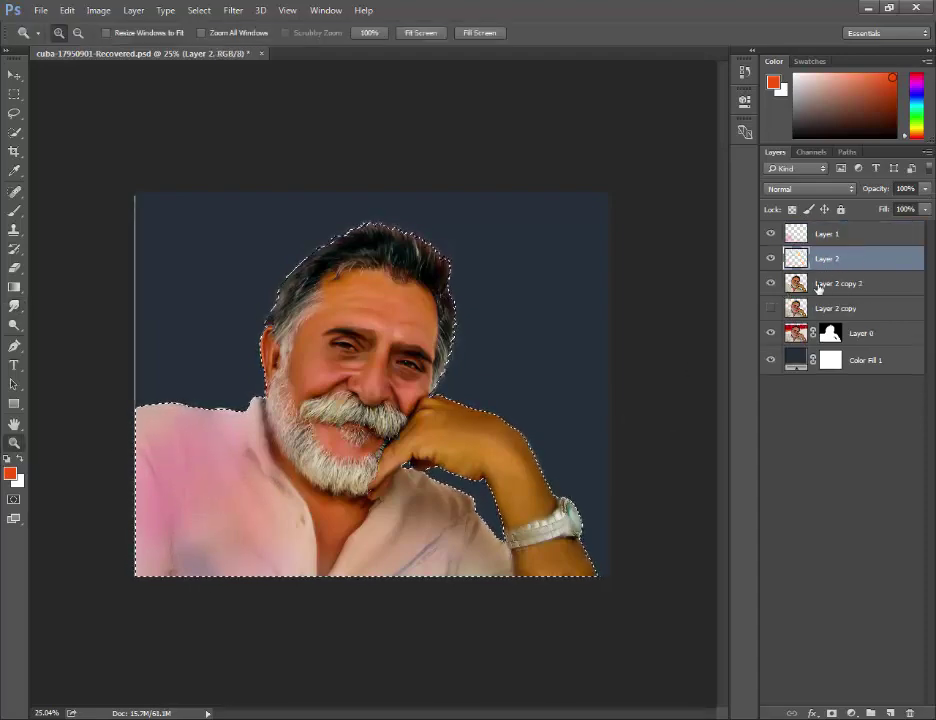
{"action": "left_click", "coordinate": [818, 284]}
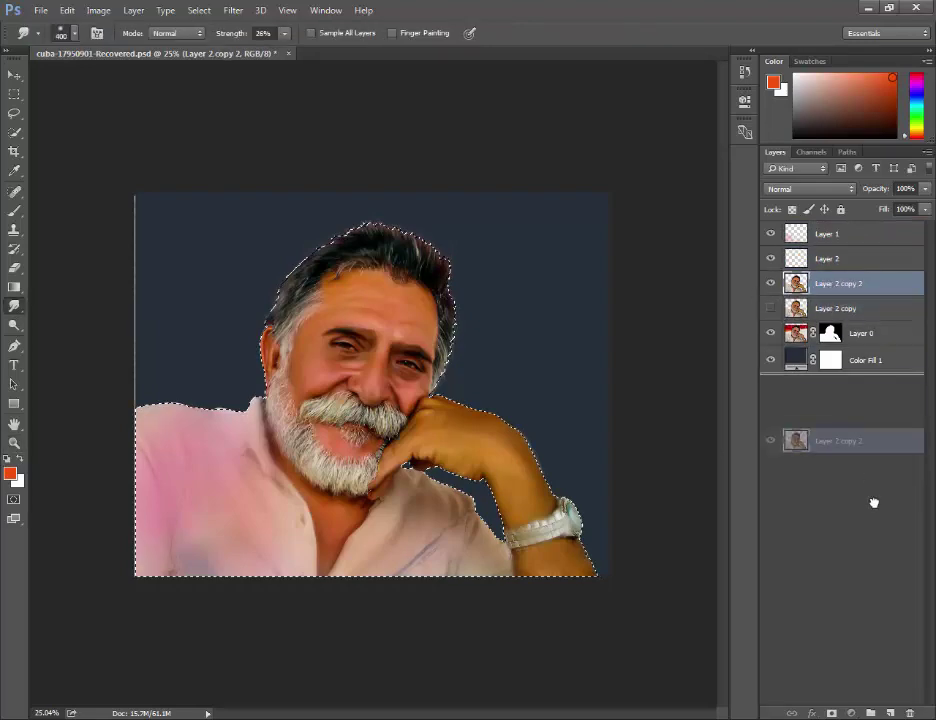
{"action": "mouse_move", "coordinate": [833, 285]}
{"action": "left_mouse_down"}
{"action": "mouse_move", "coordinate": [820, 290]}
{"action": "mouse_move", "coordinate": [910, 685]}
{"action": "left_mouse_up"}
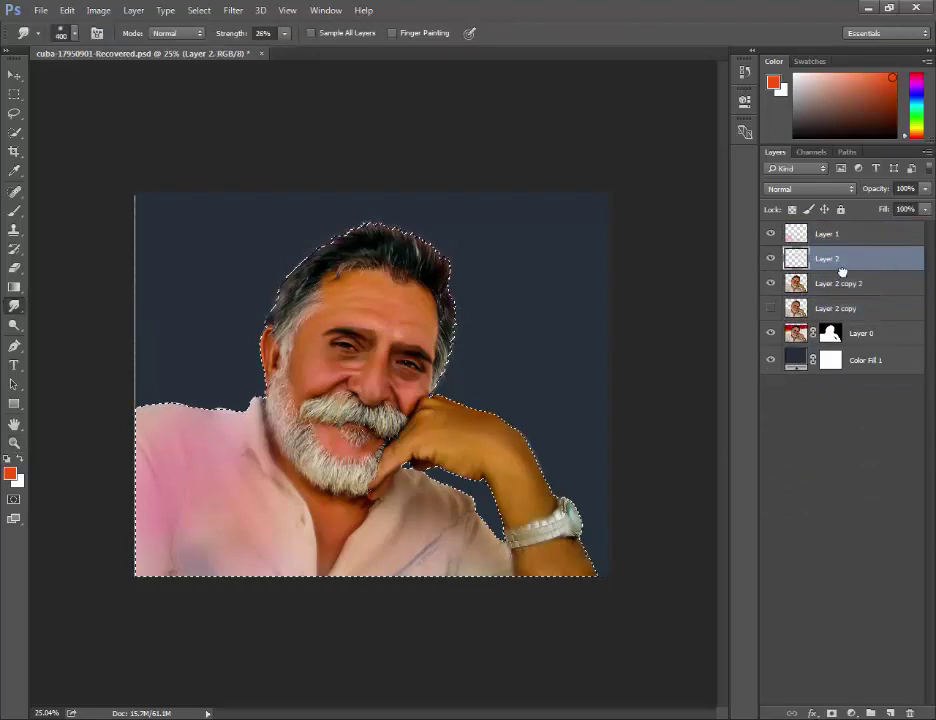
{"action": "double_click", "coordinate": [836, 260]}
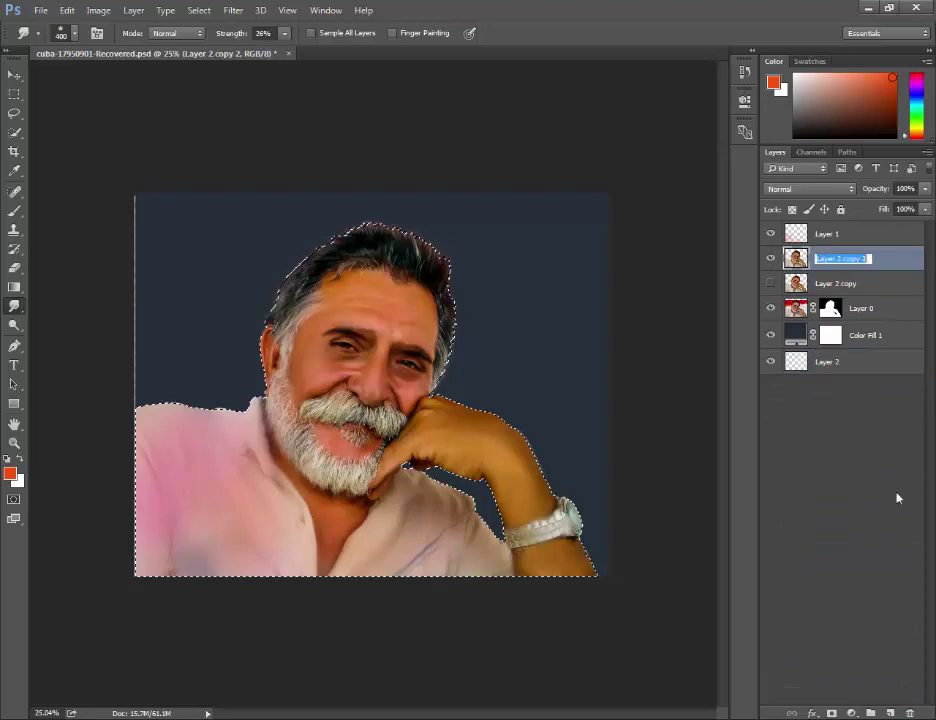
{"action": "mouse_move", "coordinate": [894, 270]}
{"action": "left_mouse_down"}
{"action": "mouse_move", "coordinate": [800, 375]}
{"action": "mouse_move", "coordinate": [815, 262]}
{"action": "mouse_move", "coordinate": [800, 650]}
{"action": "mouse_move", "coordinate": [895, 705]}
{"action": "mouse_move", "coordinate": [890, 713]}
{"action": "left_mouse_up"}
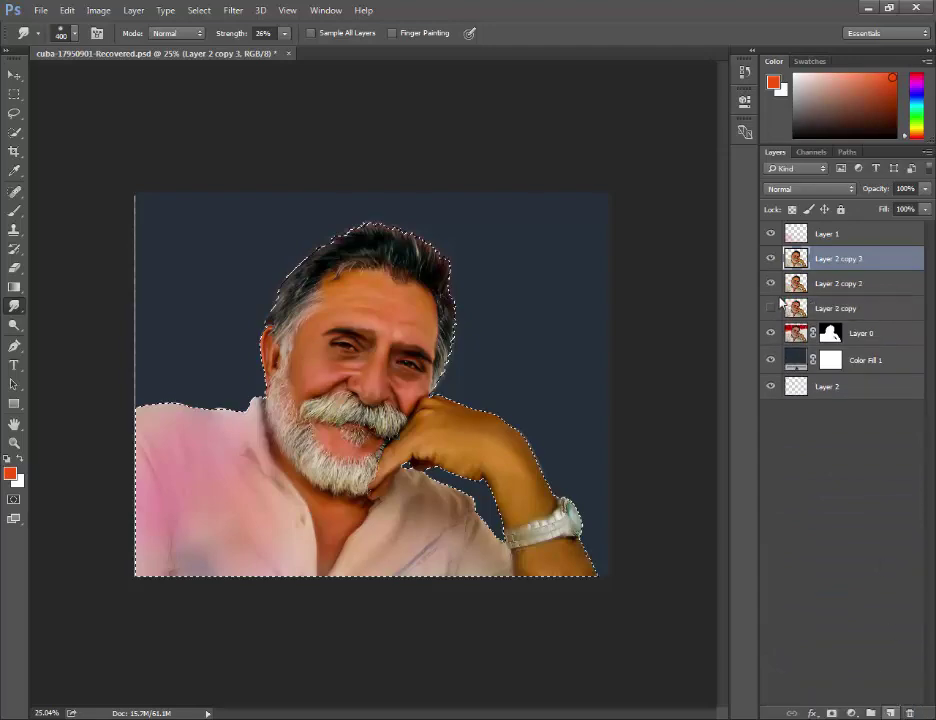
{"action": "left_click", "coordinate": [828, 240], "text": "shift"}
{"action": "key", "text": "ctrl+e"}
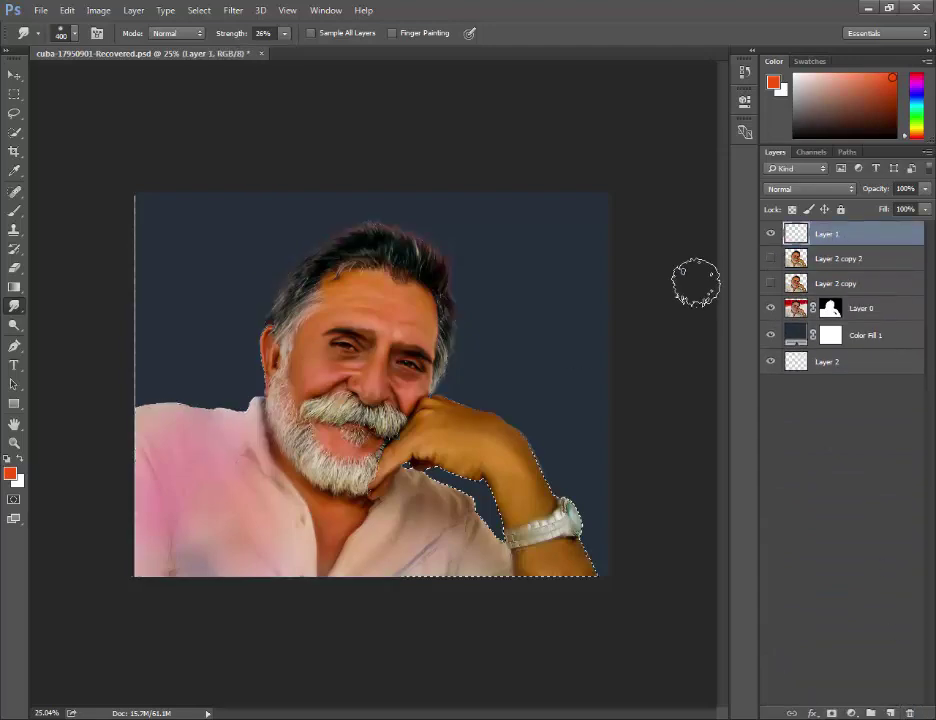
Step: Reload the figure selection, set Smudge strength to 14%, and nudge the merged layer one pixel left
{"action": "left_click", "coordinate": [793, 240], "text": "ctrl"}
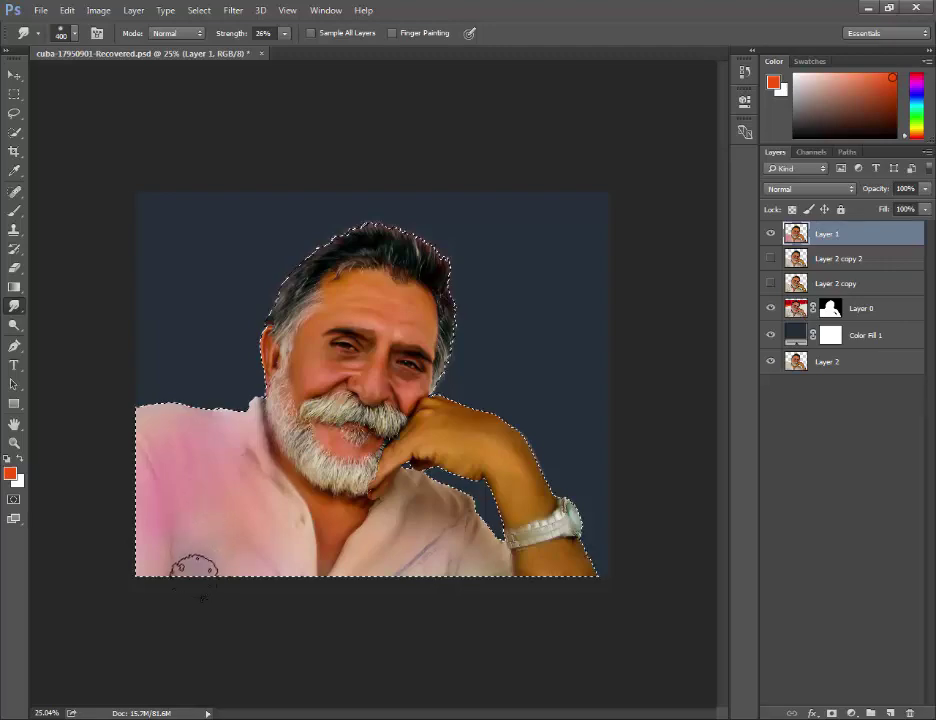
{"action": "left_click", "coordinate": [284, 33]}
{"action": "left_click_drag", "start_coordinate": [290, 50], "coordinate": [273, 51]}
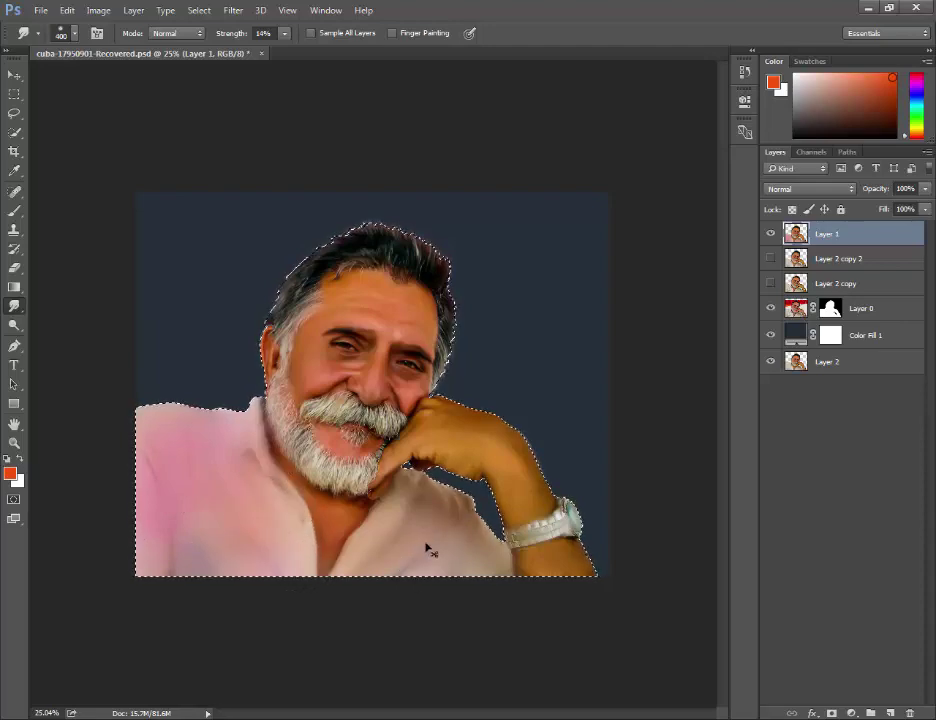
{"action": "key", "text": "ctrl+Left"}
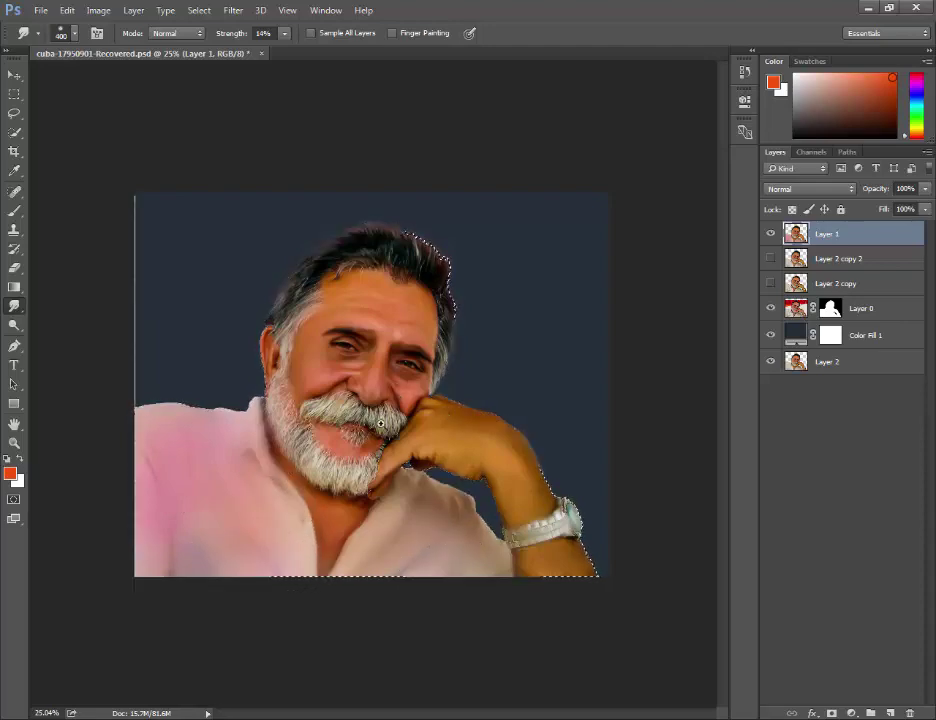
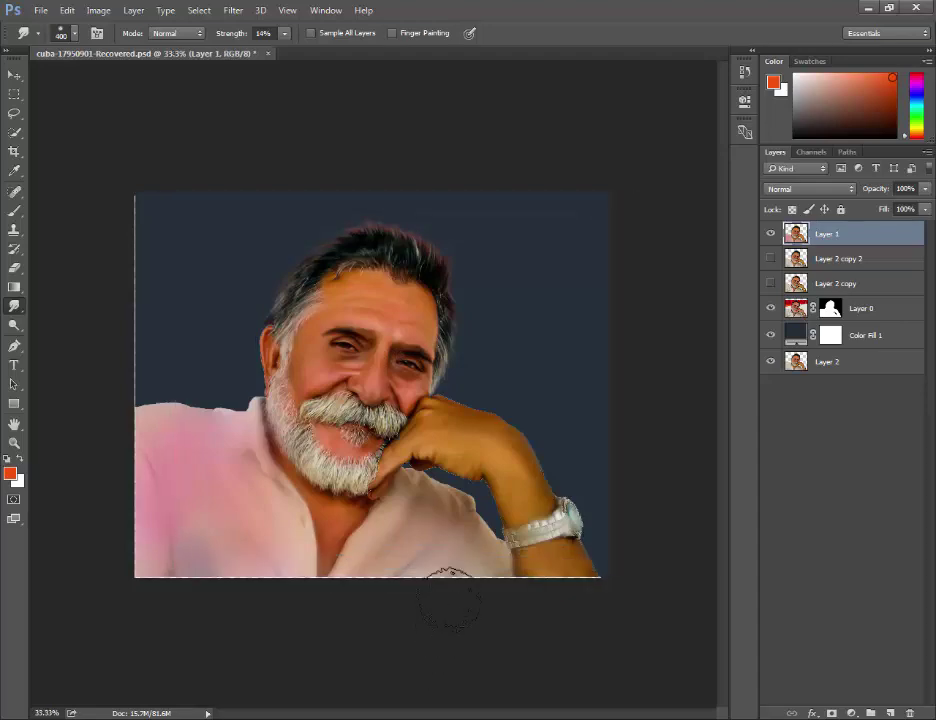
Step: Hide Layer 2 and select the Color Fill 1 layer
{"action": "left_click_drag", "start_coordinate": [377, 359], "coordinate": [435, 415]}
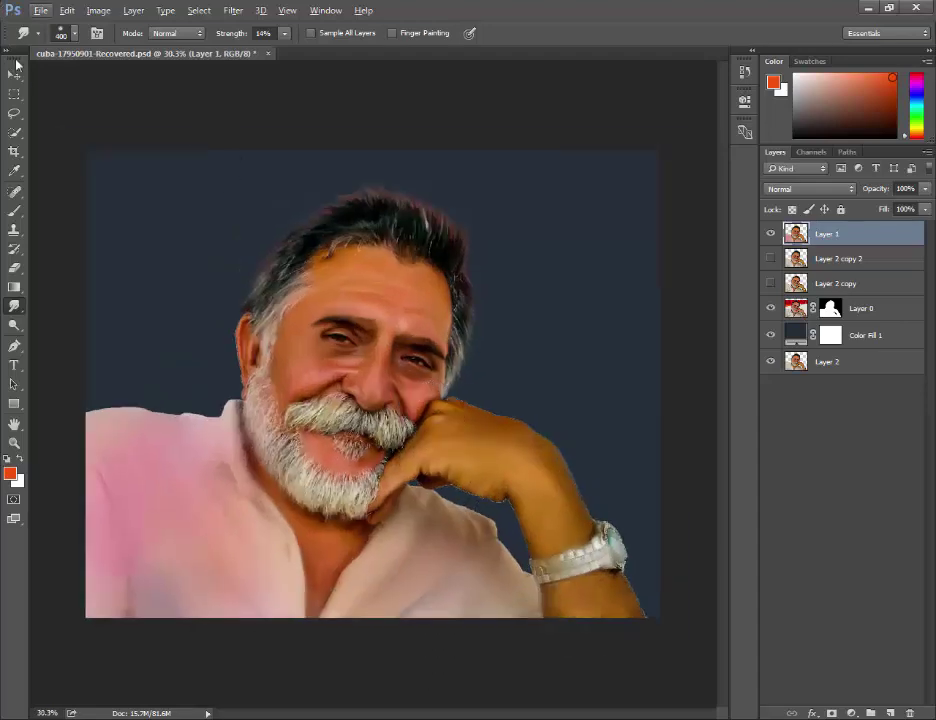
{"action": "key", "text": "v"}
{"action": "left_click", "coordinate": [840, 363]}
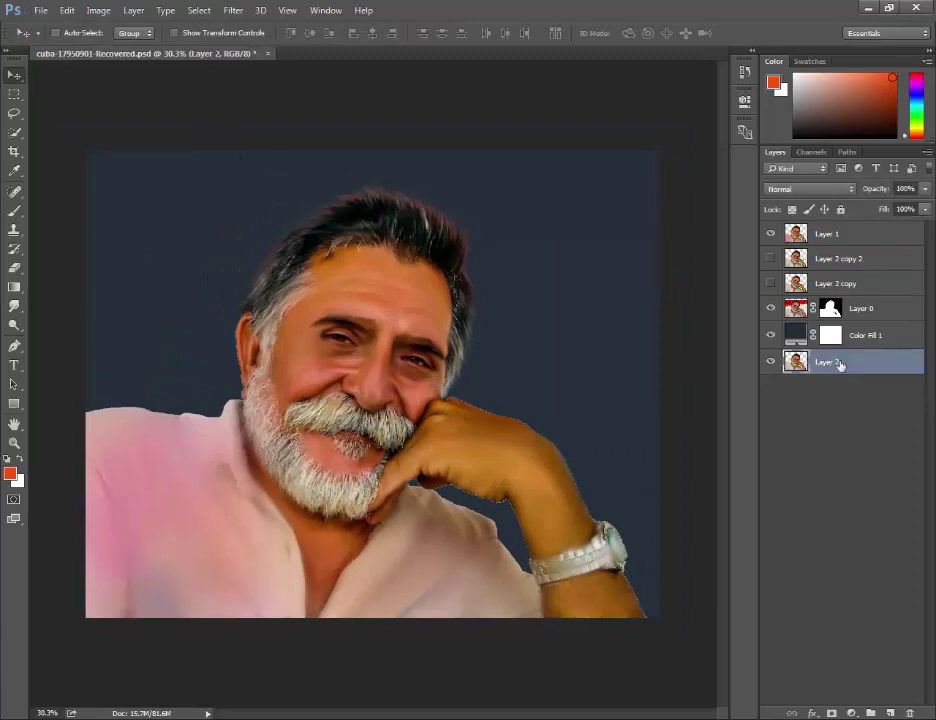
{"action": "left_click", "coordinate": [770, 362]}
{"action": "left_click", "coordinate": [800, 341]}
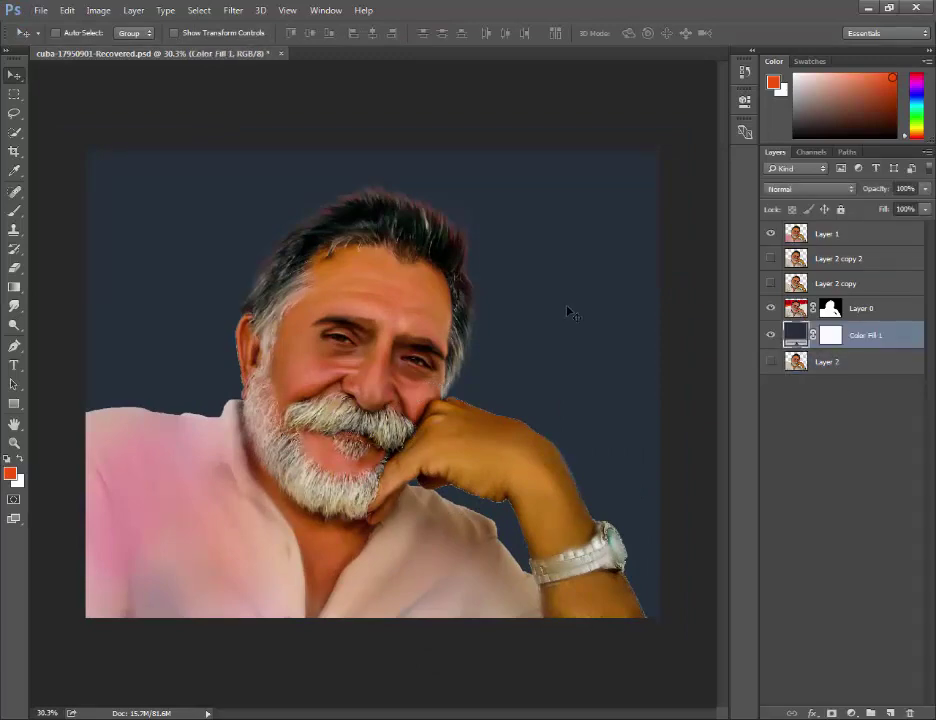
Step: Crop outward past the image on every side so the dark blue fill covers the new margin
{"action": "key", "text": "c"}
{"action": "key", "text": "ctrl+minus"}
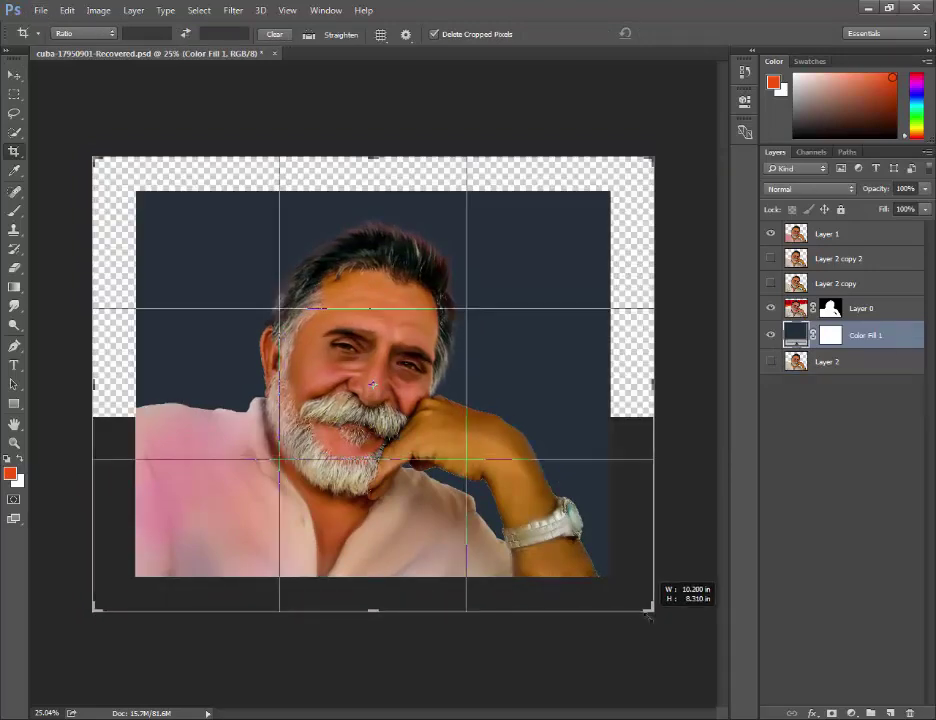
{"action": "left_click_drag", "start_coordinate": [620, 590], "coordinate": [654, 611]}
{"action": "left_click", "coordinate": [675, 35]}
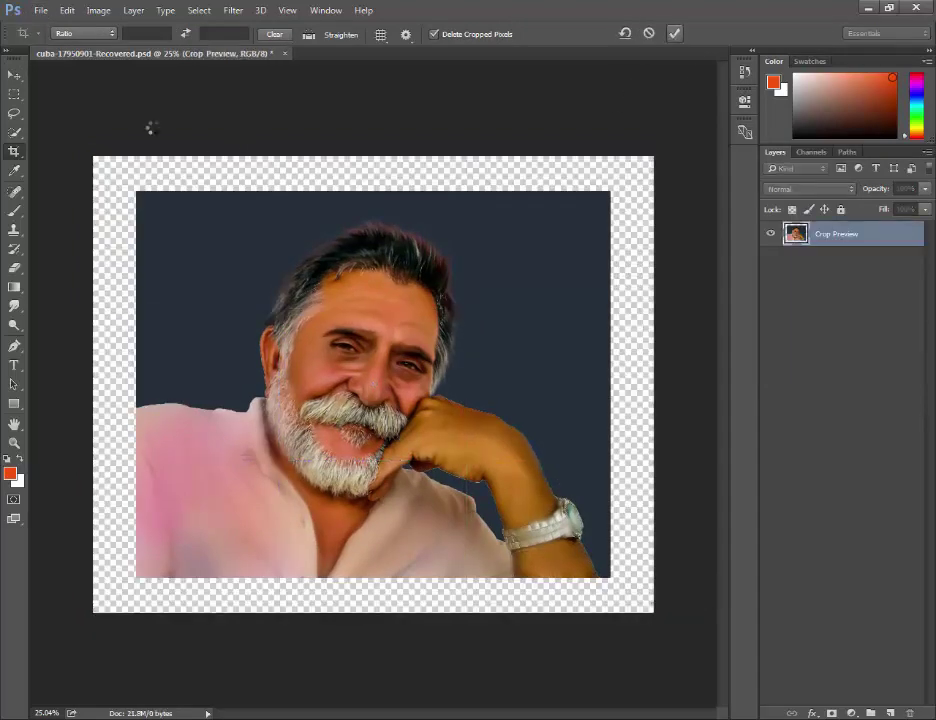
{"action": "left_click", "coordinate": [13, 73]}
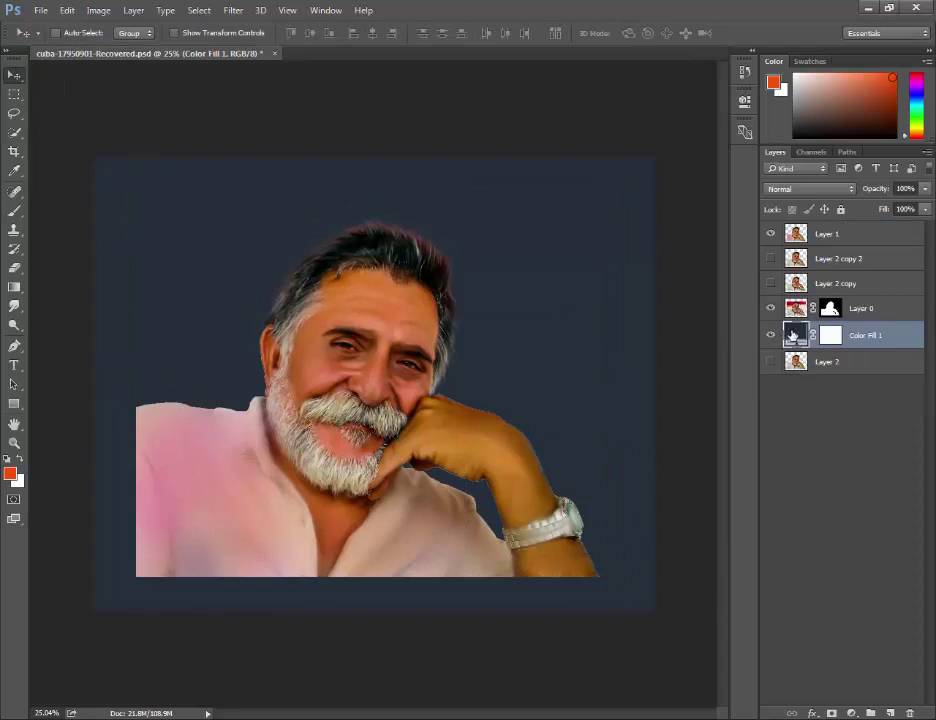
Step: On a new layer above Color Fill 1, paint orange-red glows left of the head with a soft brush at 23% flow
{"action": "left_click", "coordinate": [891, 712]}
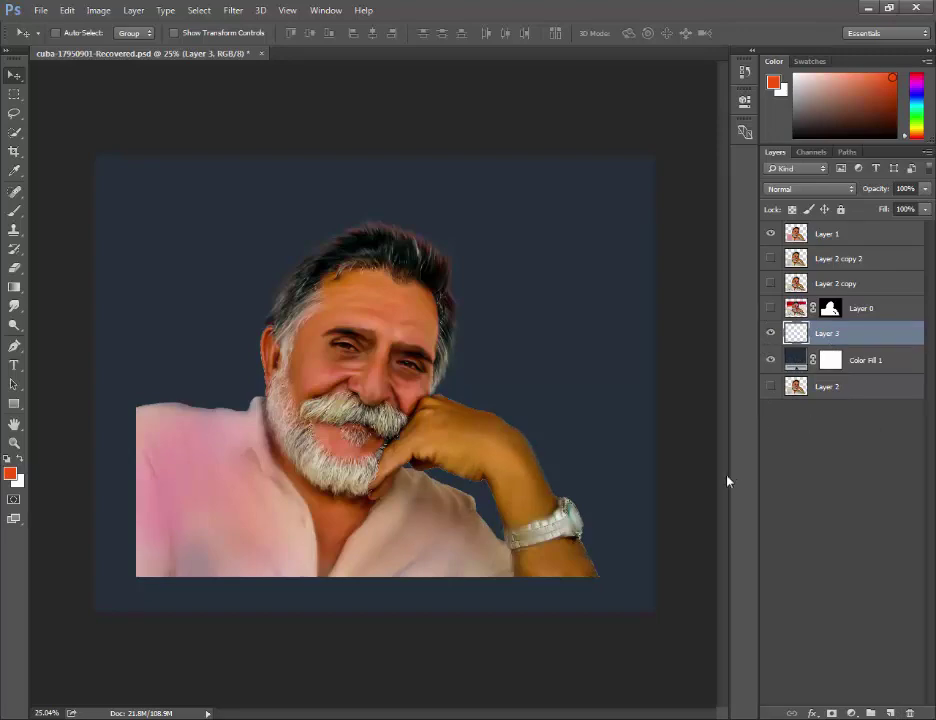
{"action": "left_click", "coordinate": [14, 214]}
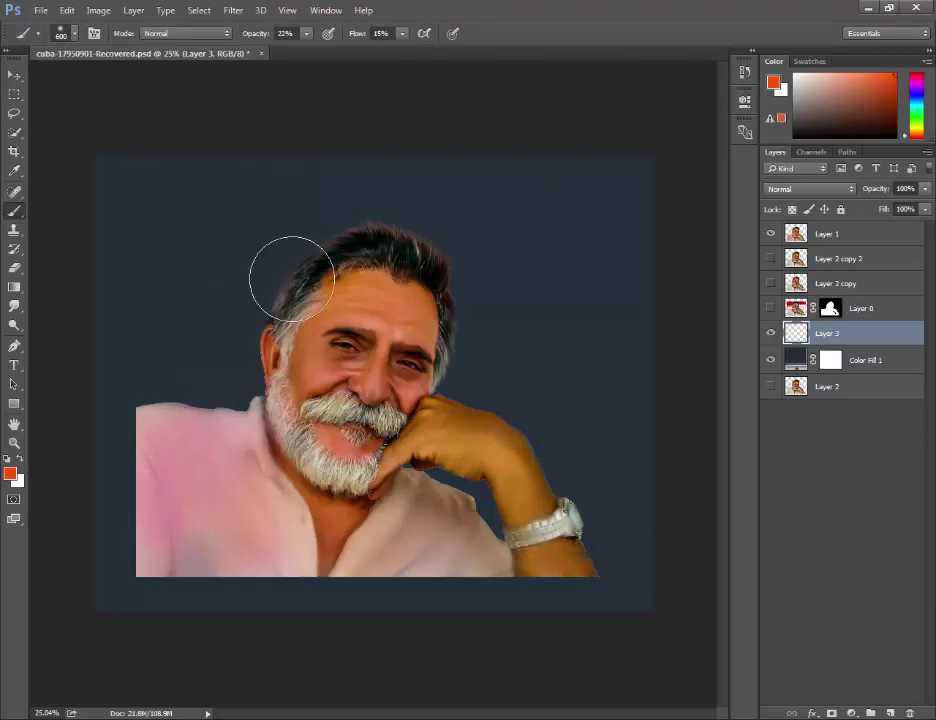
{"action": "left_click_drag", "start_coordinate": [407, 58], "coordinate": [409, 58]}
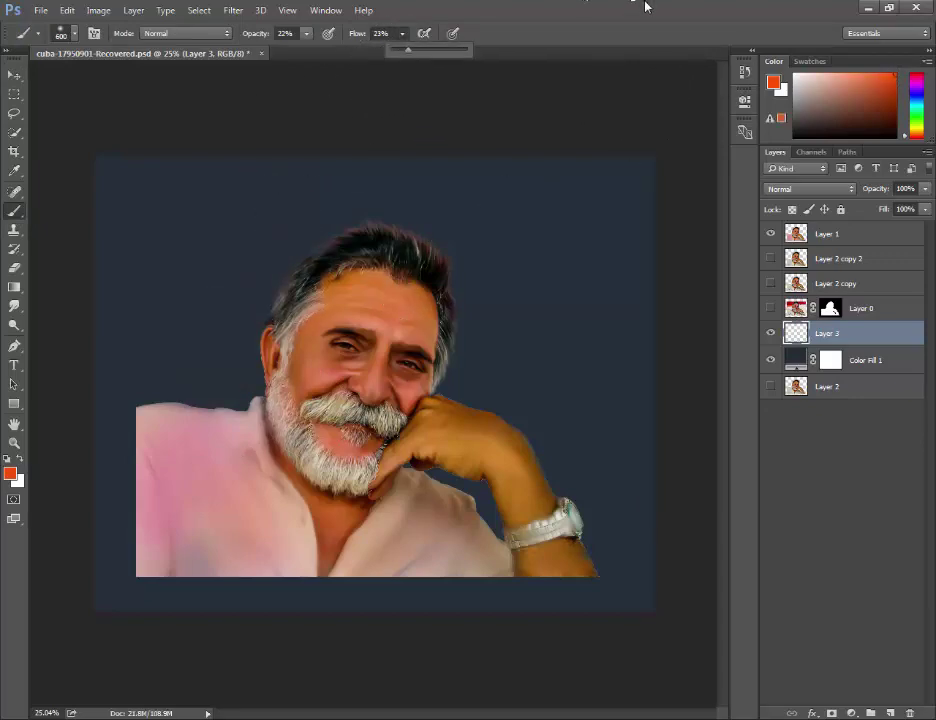
{"action": "left_click_drag", "start_coordinate": [262, 219], "coordinate": [280, 392]}
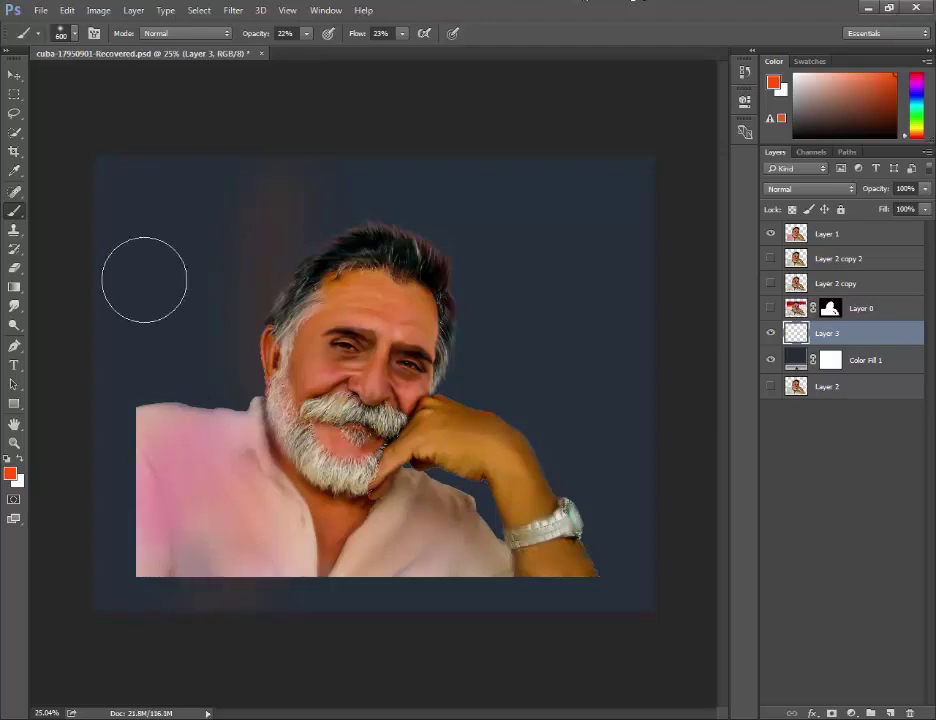
{"action": "left_click_drag", "start_coordinate": [144, 275], "coordinate": [270, 225]}
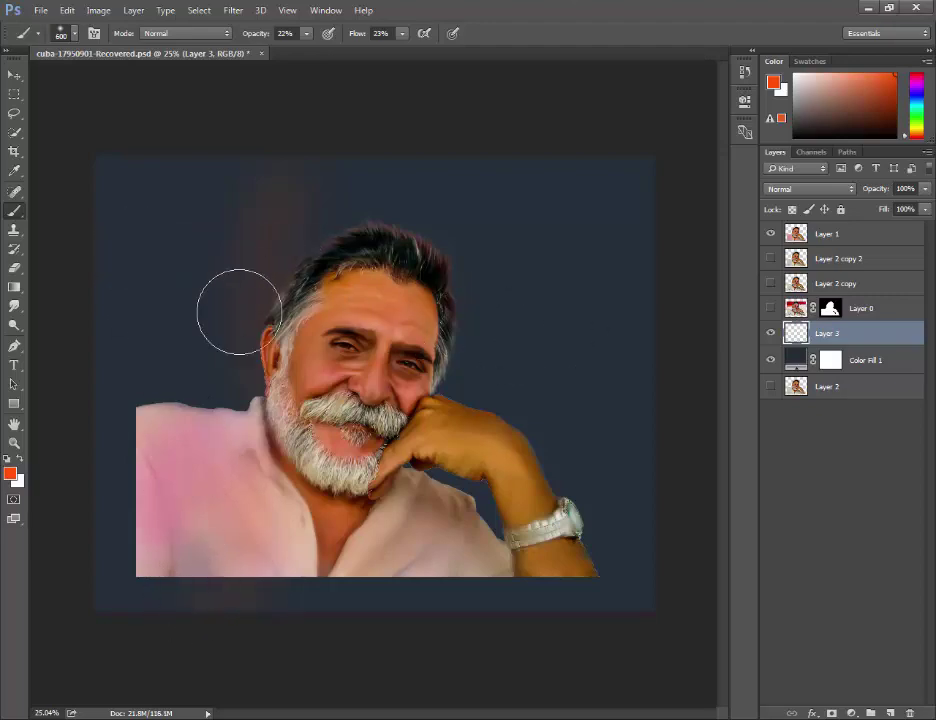
{"action": "left_click_drag", "start_coordinate": [238, 312], "coordinate": [345, 209]}
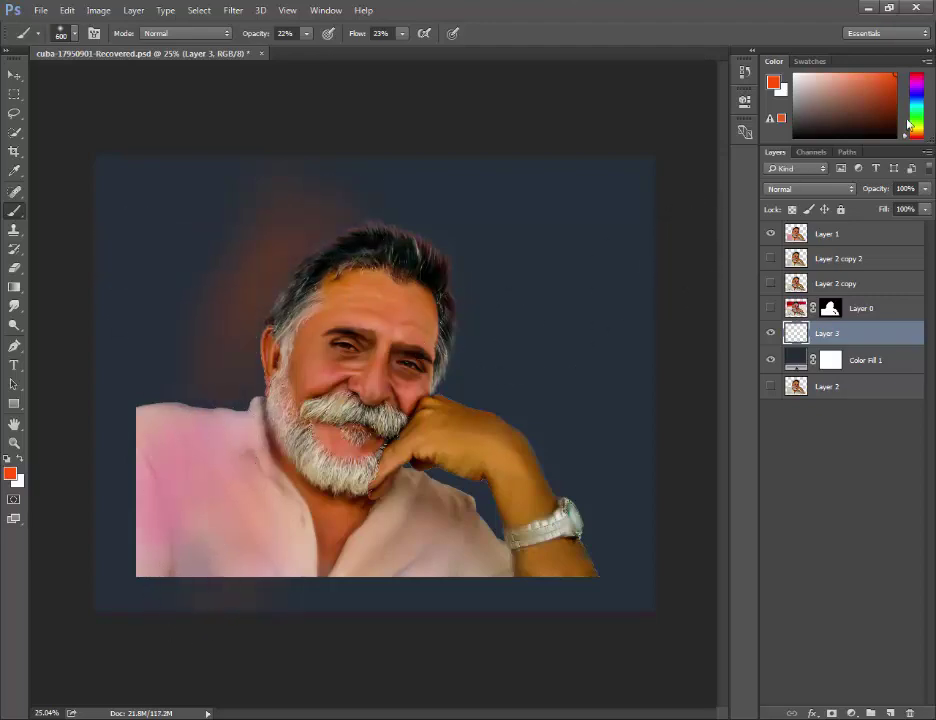
Step: Paint a blue glow right of the head and a red-magenta glow across the top
{"action": "left_click_drag", "start_coordinate": [908, 124], "coordinate": [915, 95]}
{"action": "left_click_drag", "start_coordinate": [533, 449], "coordinate": [468, 306]}
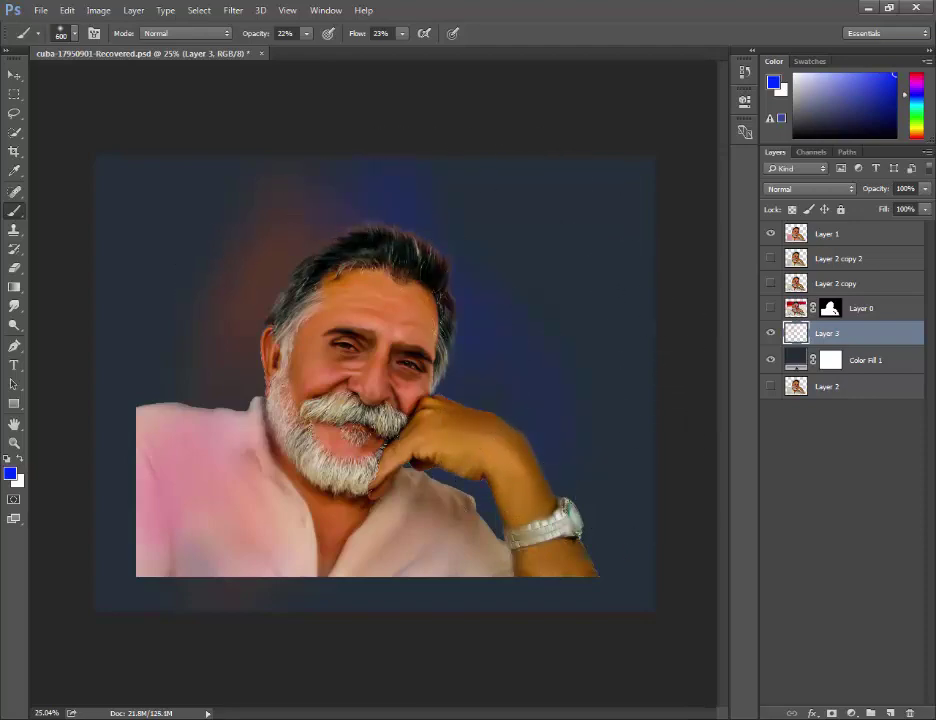
{"action": "left_click_drag", "start_coordinate": [915, 92], "coordinate": [915, 74]}
{"action": "left_click_drag", "start_coordinate": [303, 230], "coordinate": [477, 309]}
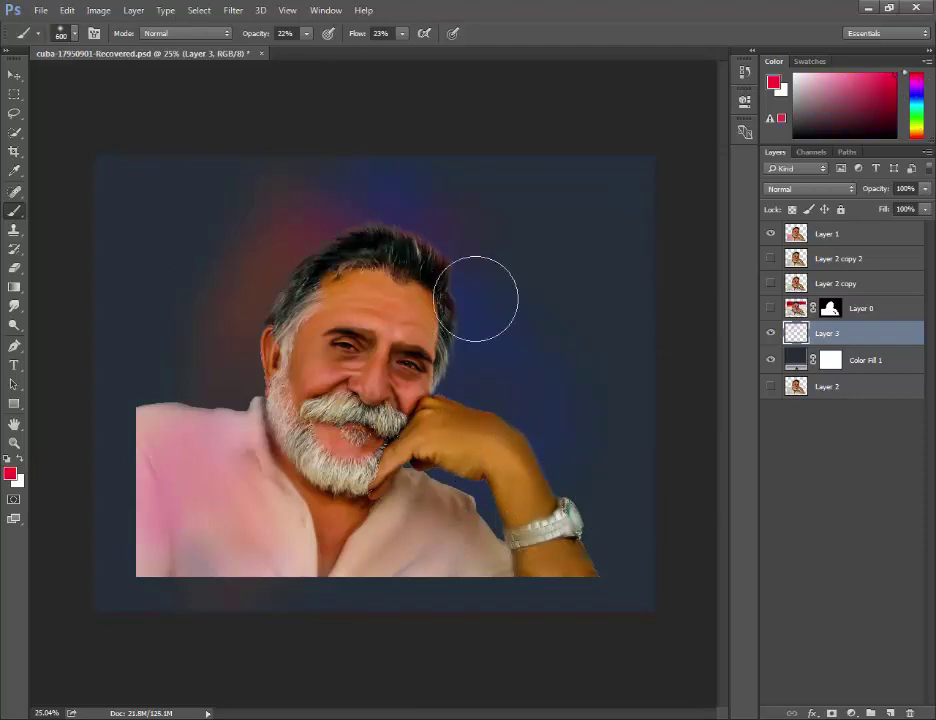
{"action": "left_click_drag", "start_coordinate": [140, 188], "coordinate": [583, 198]}
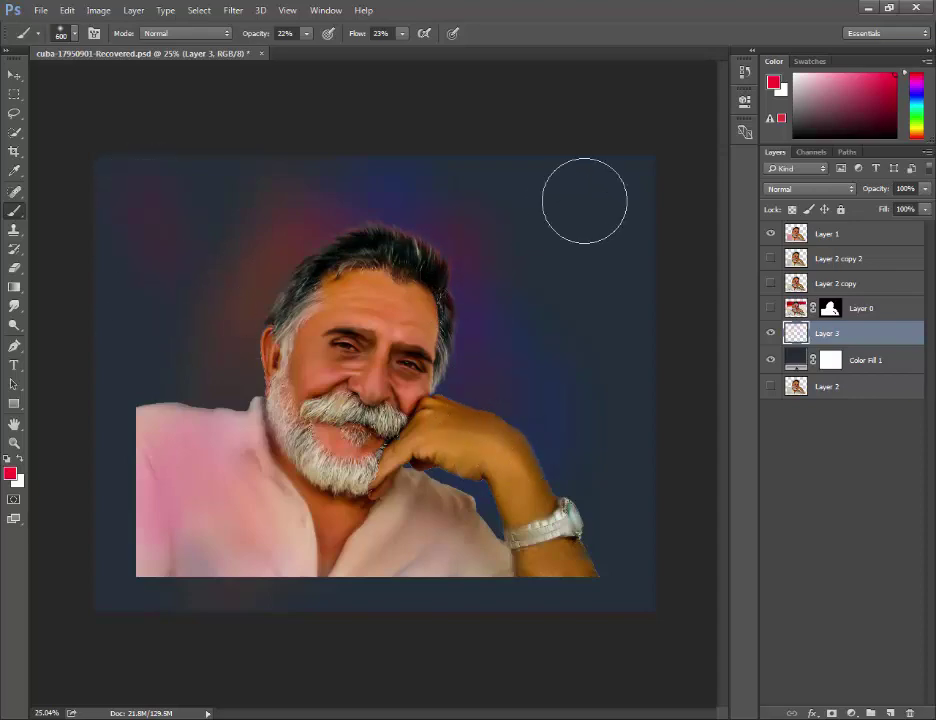
Step: Add a yellow glow beside the left shoulder and an orange-red tint above the head
{"action": "left_click", "coordinate": [916, 131]}
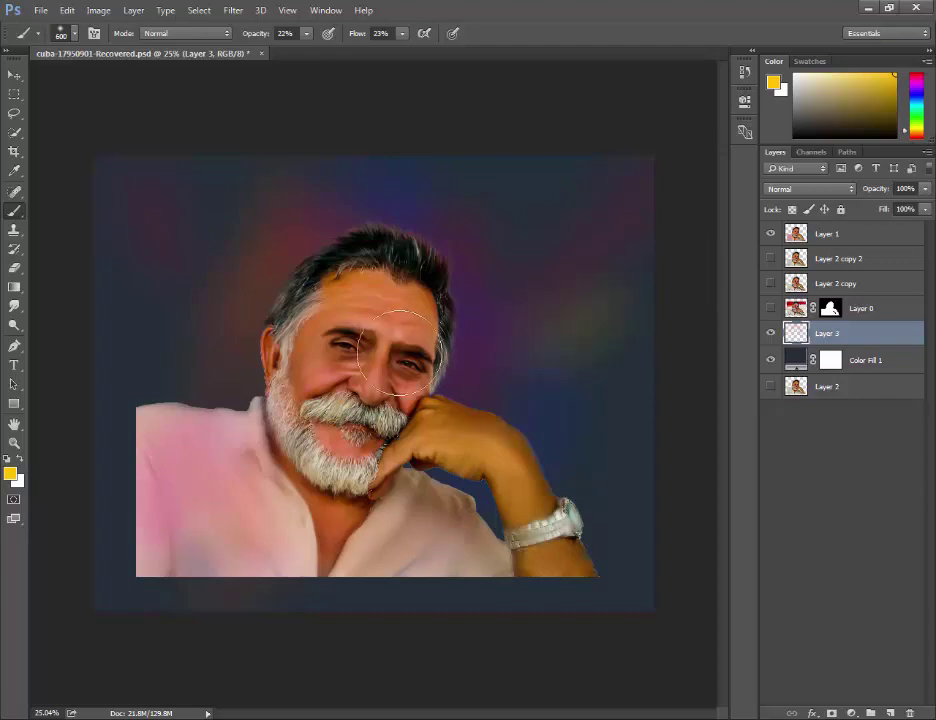
{"action": "left_click_drag", "start_coordinate": [190, 245], "coordinate": [165, 360]}
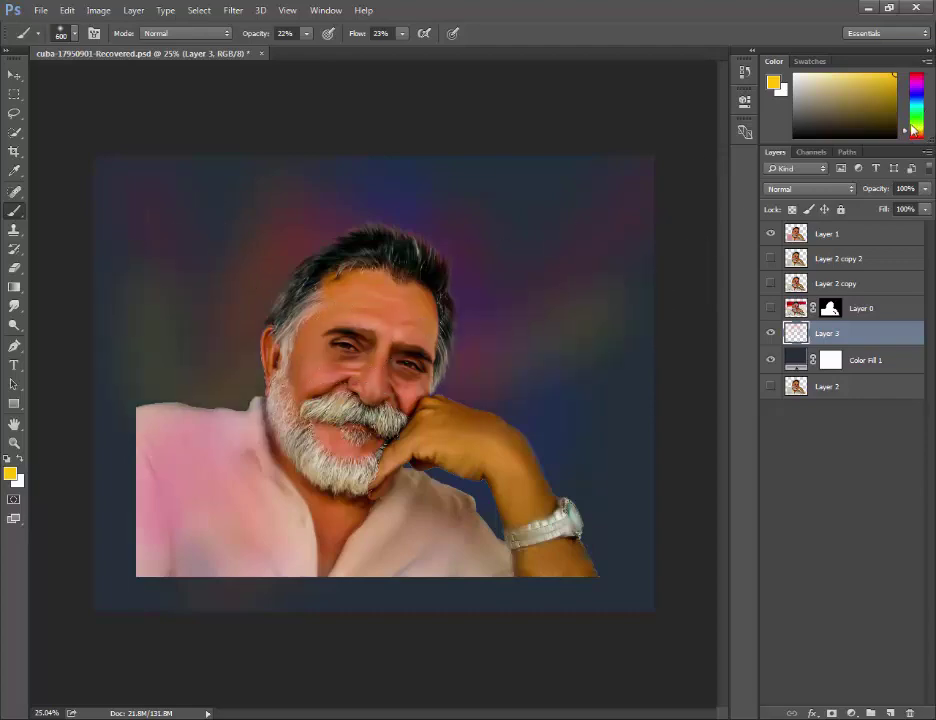
{"action": "left_click_drag", "start_coordinate": [912, 128], "coordinate": [913, 141]}
{"action": "left_click_drag", "start_coordinate": [420, 185], "coordinate": [413, 215]}
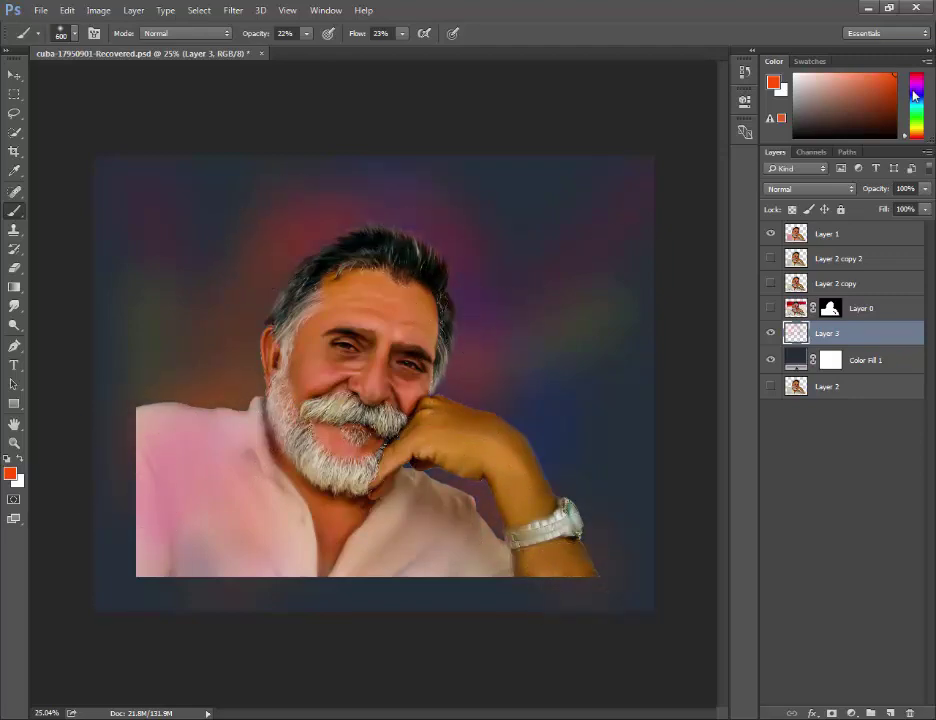
Step: Paint green glows at the top-left and along the right side
{"action": "left_click_drag", "start_coordinate": [913, 95], "coordinate": [913, 113]}
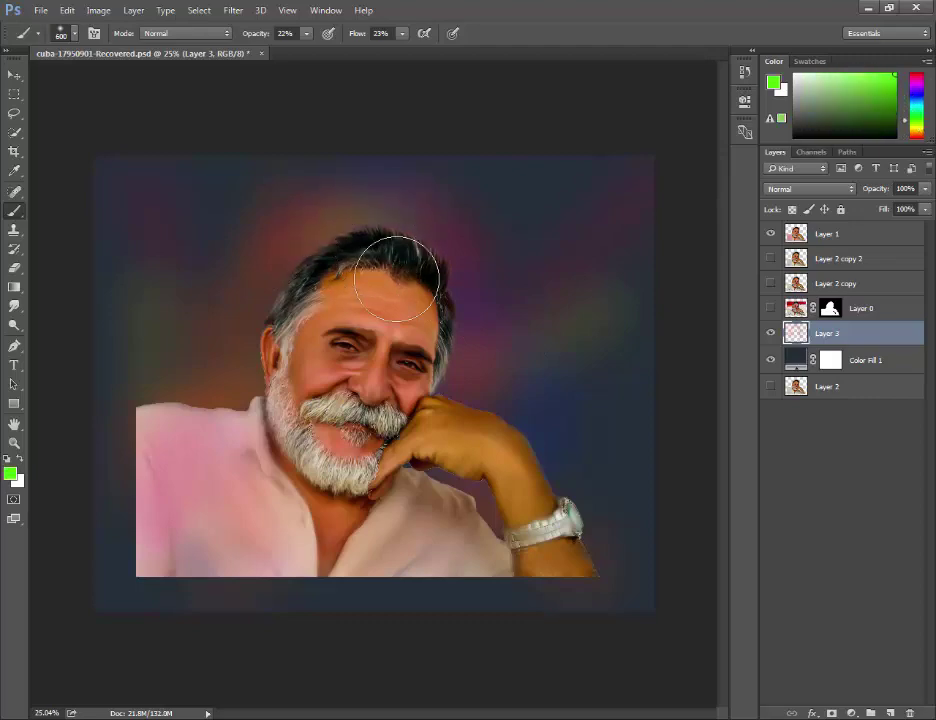
{"action": "mouse_move", "coordinate": [142, 184]}
{"action": "left_mouse_down"}
{"action": "mouse_move", "coordinate": [648, 328]}
{"action": "mouse_move", "coordinate": [662, 486]}
{"action": "left_mouse_up"}
{"action": "left_click", "coordinate": [867, 86]}
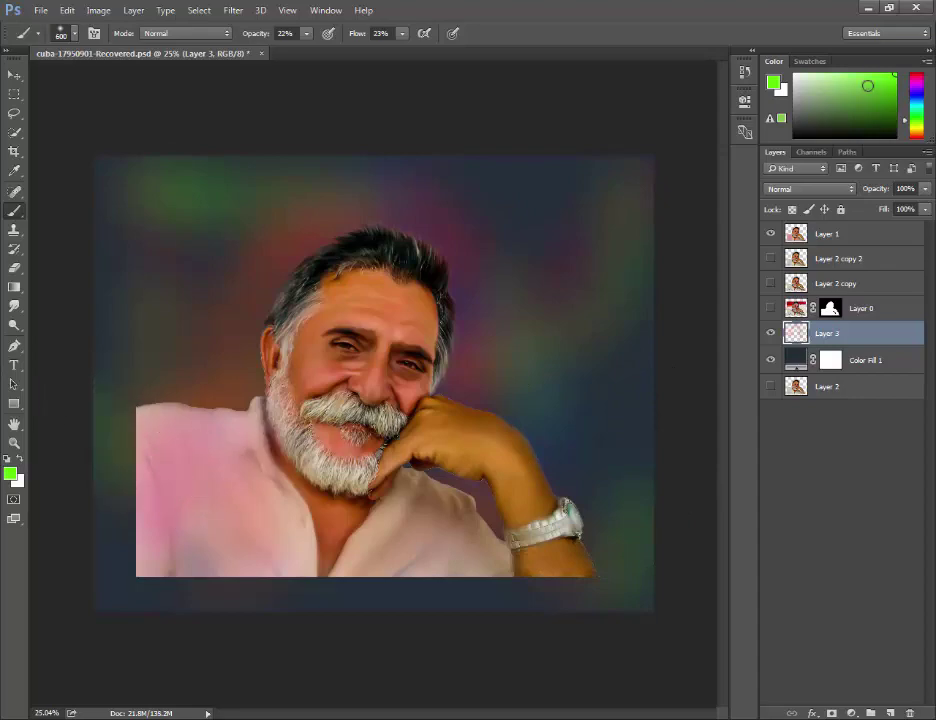
{"action": "left_click_drag", "start_coordinate": [918, 107], "coordinate": [918, 88]}
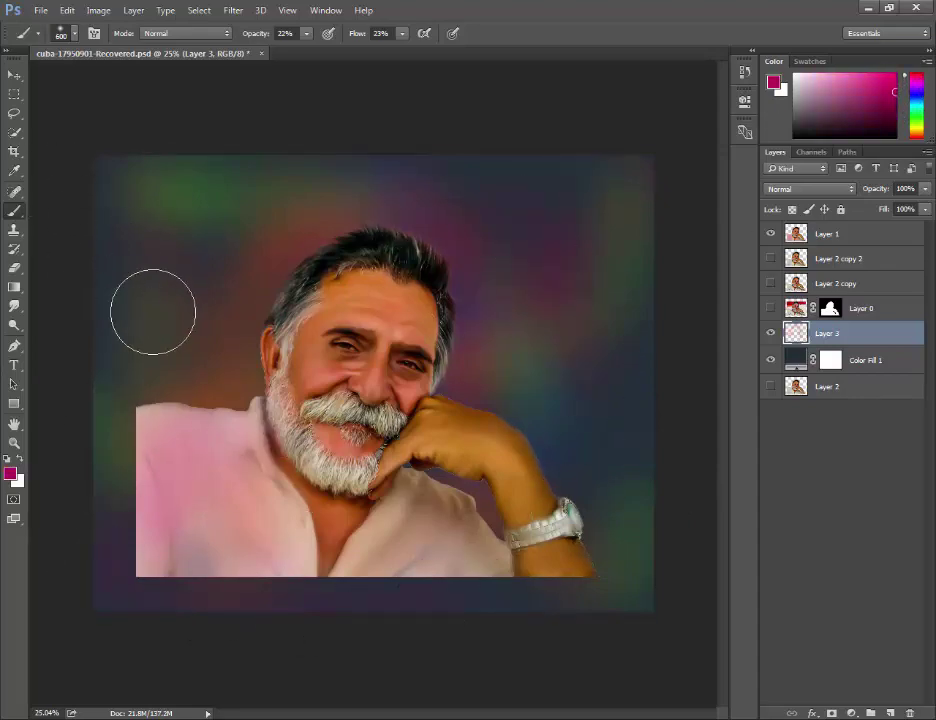
{"action": "left_click", "coordinate": [14, 74]}
{"action": "left_click", "coordinate": [231, 10]}
{"action": "mouse_move", "coordinate": [240, 171]}
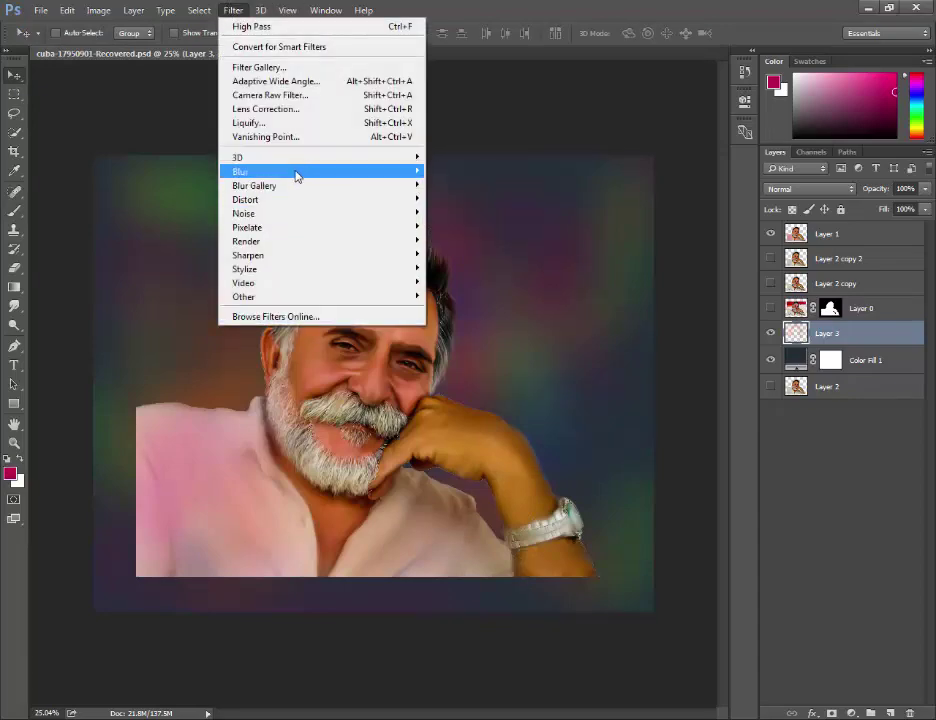
Step: Apply a Gaussian Blur with radius 140.5 to the painted glow layer
{"action": "left_click", "coordinate": [480, 226]}
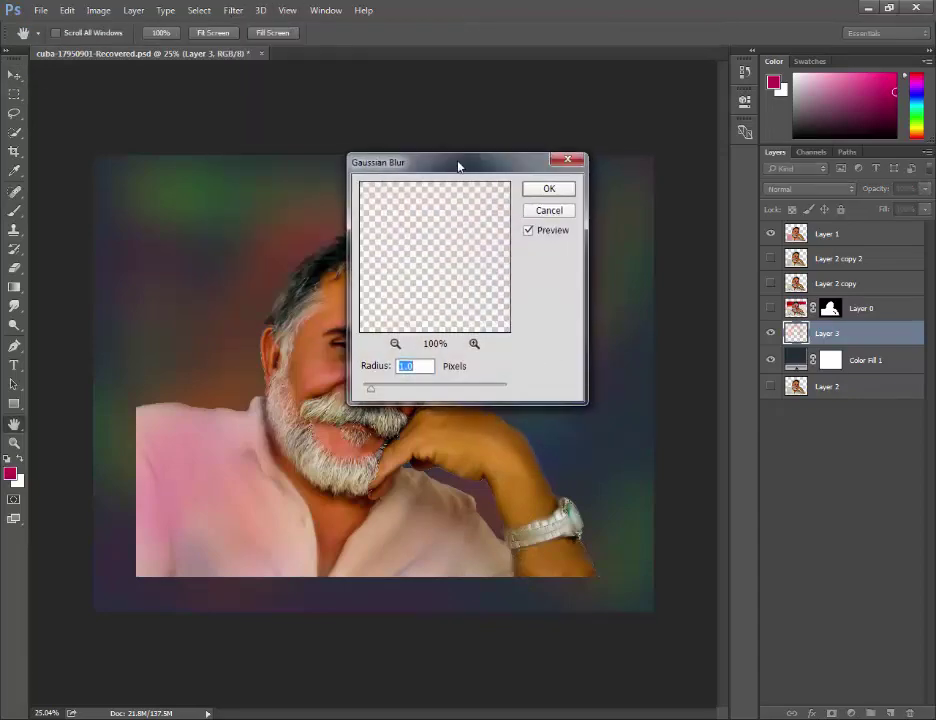
{"action": "left_click_drag", "start_coordinate": [458, 165], "coordinate": [765, 212]}
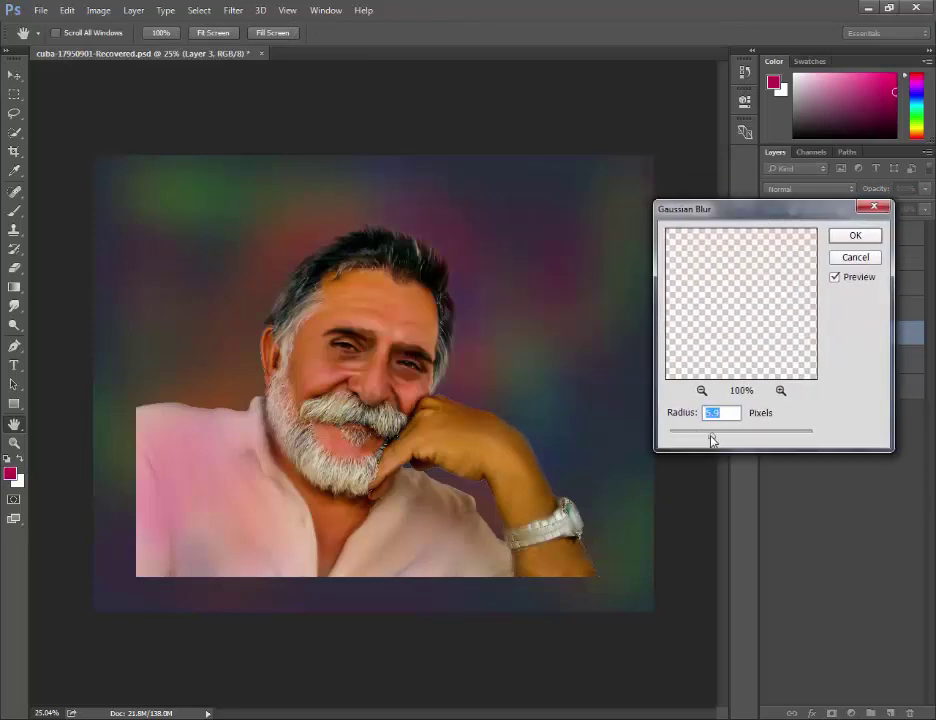
{"action": "left_click_drag", "start_coordinate": [763, 437], "coordinate": [771, 437]}
{"action": "left_click", "coordinate": [849, 237]}
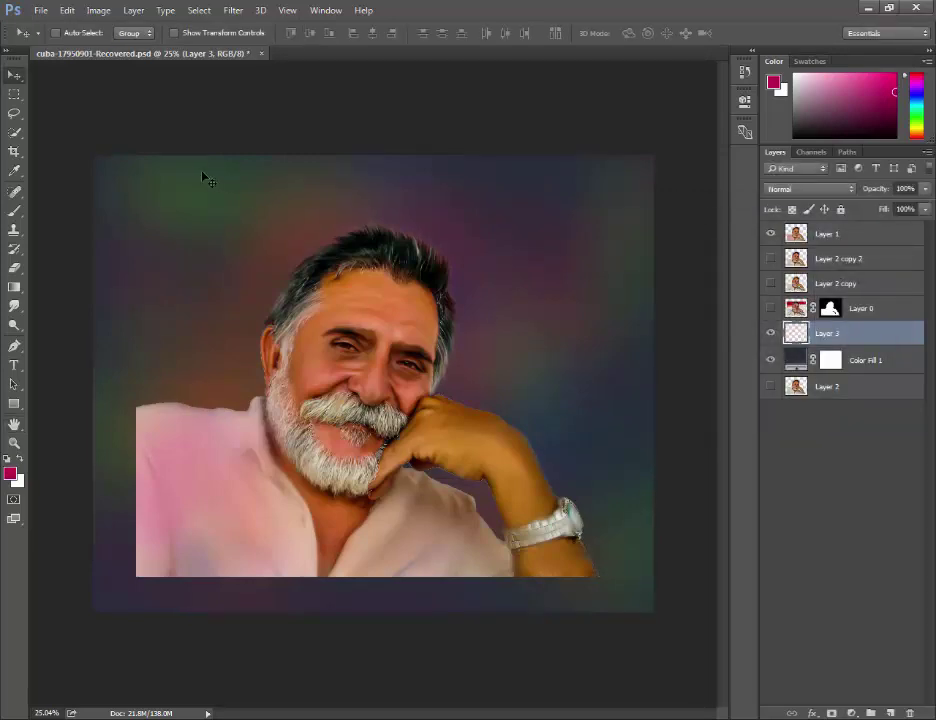
Step: Try Multiply and Screen blending on Layer 3 and lower its opacity to 68%
{"action": "left_click", "coordinate": [818, 189]}
{"action": "left_click", "coordinate": [815, 232]}
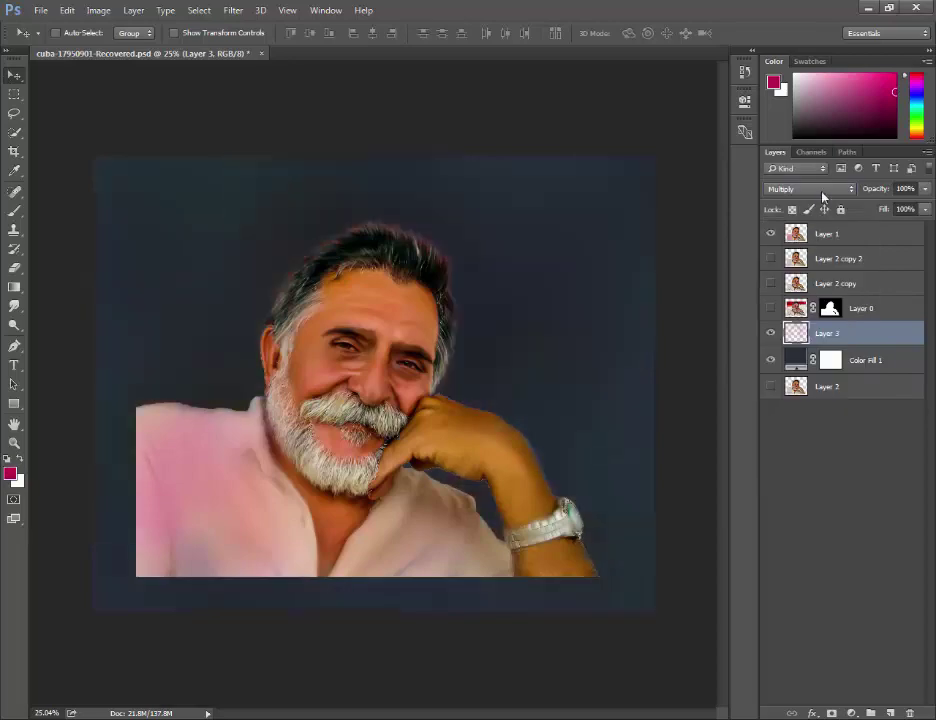
{"action": "key", "text": "Down"}
{"action": "key", "text": "Down"}
{"action": "key", "text": "Down"}
{"action": "key", "text": "Down"}
{"action": "key", "text": "Down"}
{"action": "key", "text": "Down"}
{"action": "key", "text": "Down"}
{"action": "key", "text": "Down"}
{"action": "key", "text": "Up"}
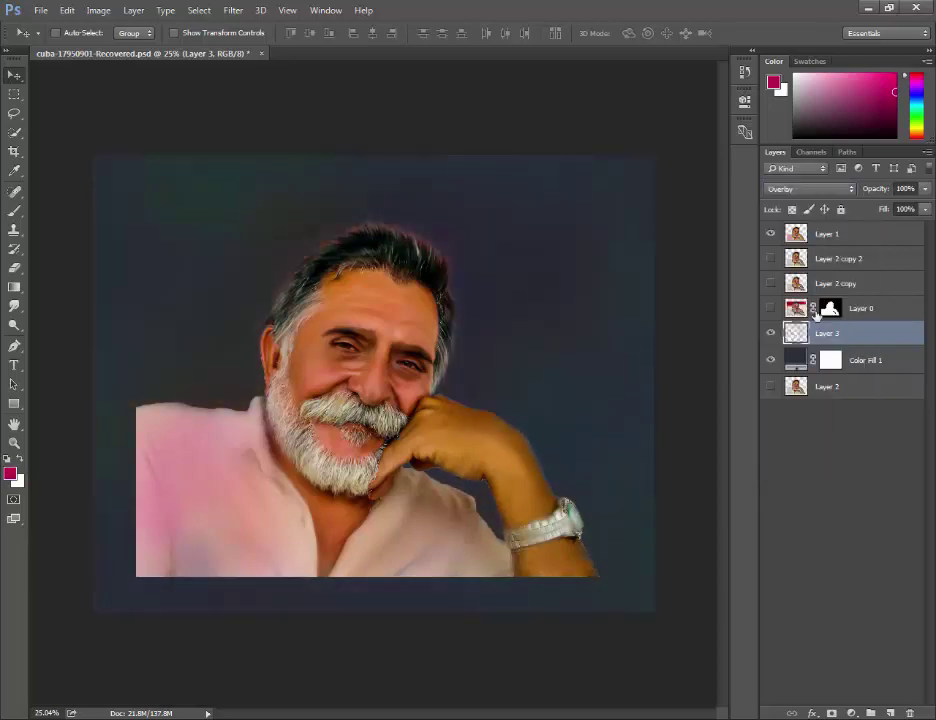
{"action": "left_click", "coordinate": [818, 189]}
{"action": "left_click", "coordinate": [800, 198]}
{"action": "left_click", "coordinate": [818, 189]}
{"action": "left_click", "coordinate": [800, 232]}
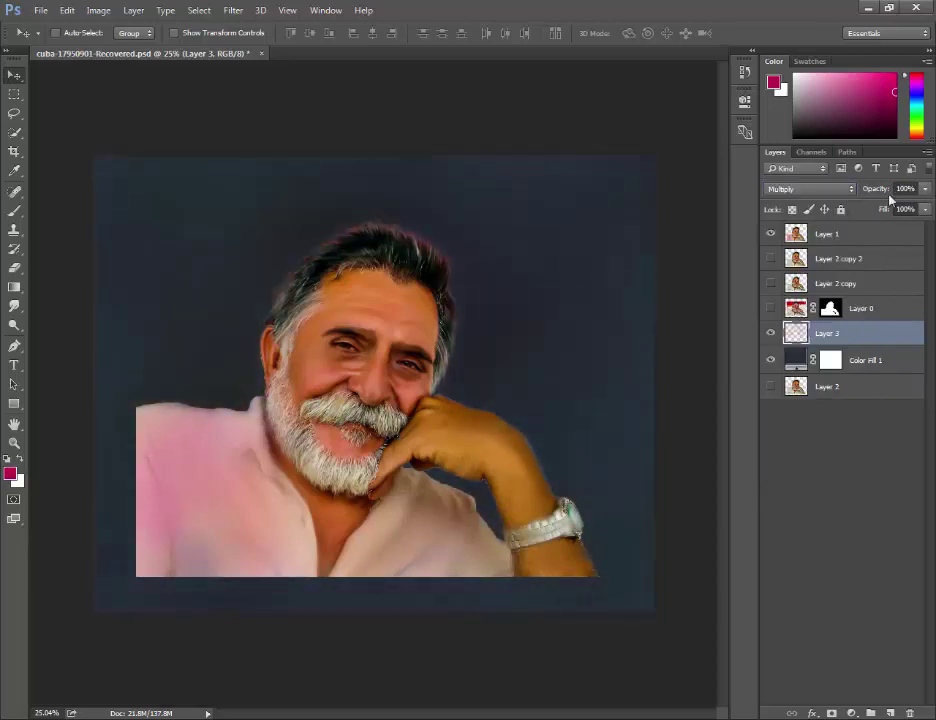
{"action": "left_click", "coordinate": [818, 189]}
{"action": "left_click", "coordinate": [794, 288]}
{"action": "scroll", "coordinate": [596, 463], "scroll_direction": "up", "scroll_amount": 1}
{"action": "key", "text": "6"}
{"action": "key", "text": "8"}
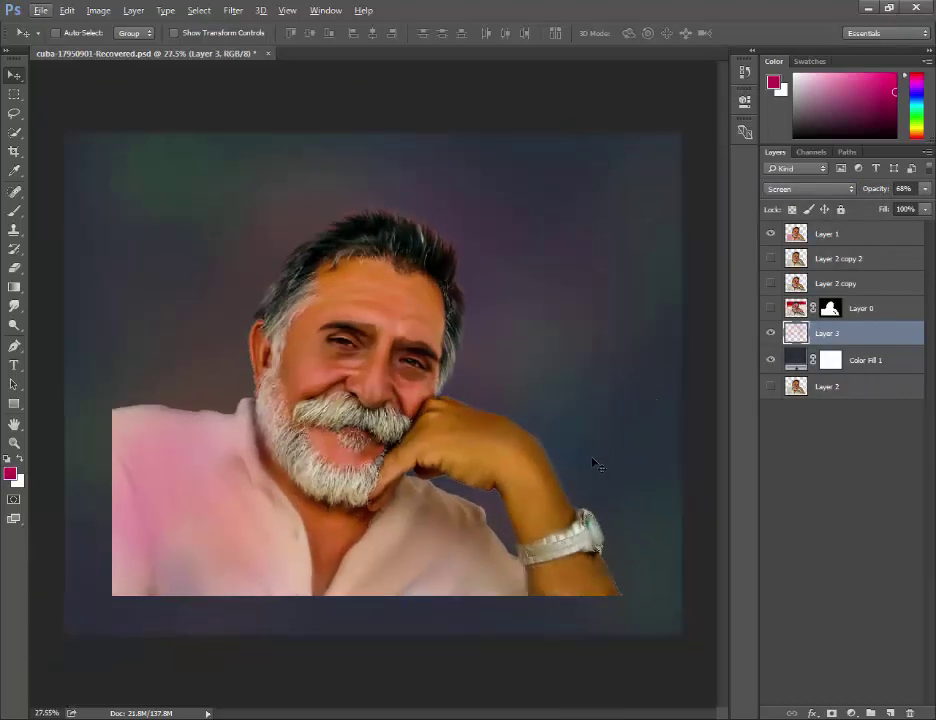
Step: Preview Exclusion, Hard Light, Vivid Light, Linear Light and Screen blend modes on Layer 3
{"action": "left_click", "coordinate": [810, 189]}
{"action": "left_click", "coordinate": [795, 401]}
{"action": "key", "text": "Down"}
{"action": "key", "text": "Up"}
{"action": "key", "text": "Down"}
{"action": "key", "text": "Up"}
{"action": "key", "text": "Up"}
{"action": "key", "text": "Up"}
{"action": "key", "text": "Down"}
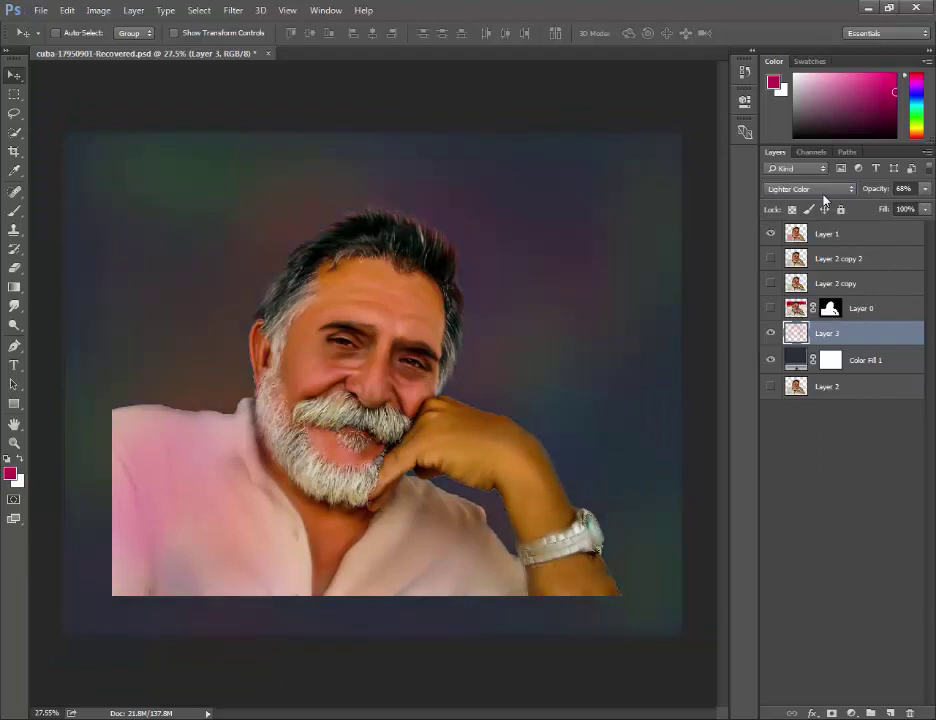
{"action": "key", "text": "0"}
{"action": "key", "text": "Down"}
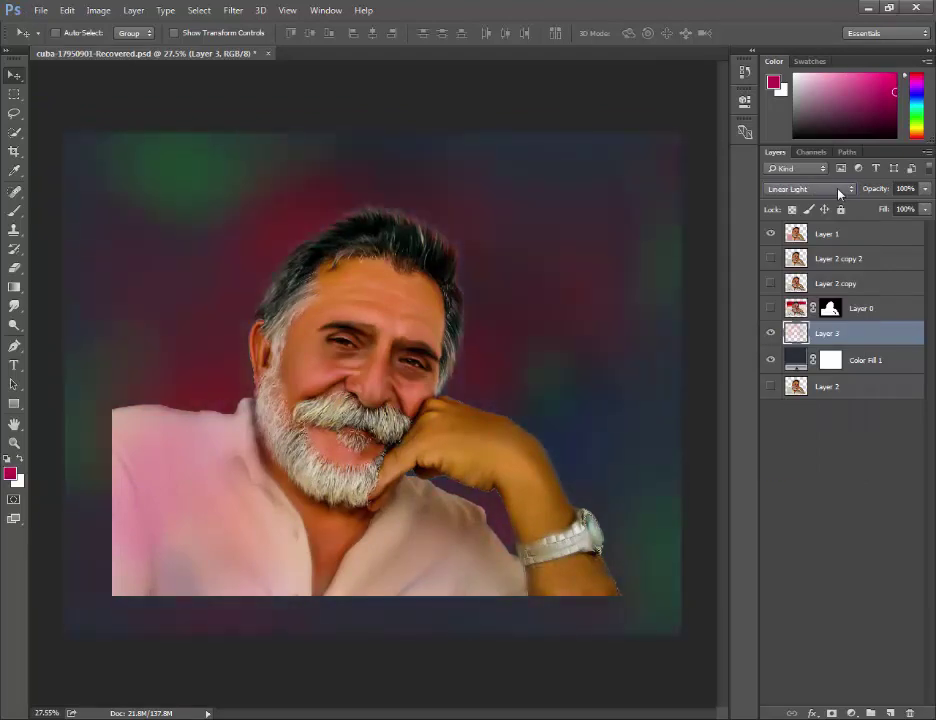
{"action": "key", "text": "7"}
{"action": "key", "text": "7"}
{"action": "key", "text": "b"}
Step: Set Layer 3 back to Normal blending
{"action": "scroll", "coordinate": [830, 190], "scroll_direction": "up", "scroll_amount": 7}
{"action": "scroll", "coordinate": [828, 195], "scroll_direction": "up", "scroll_amount": 1}
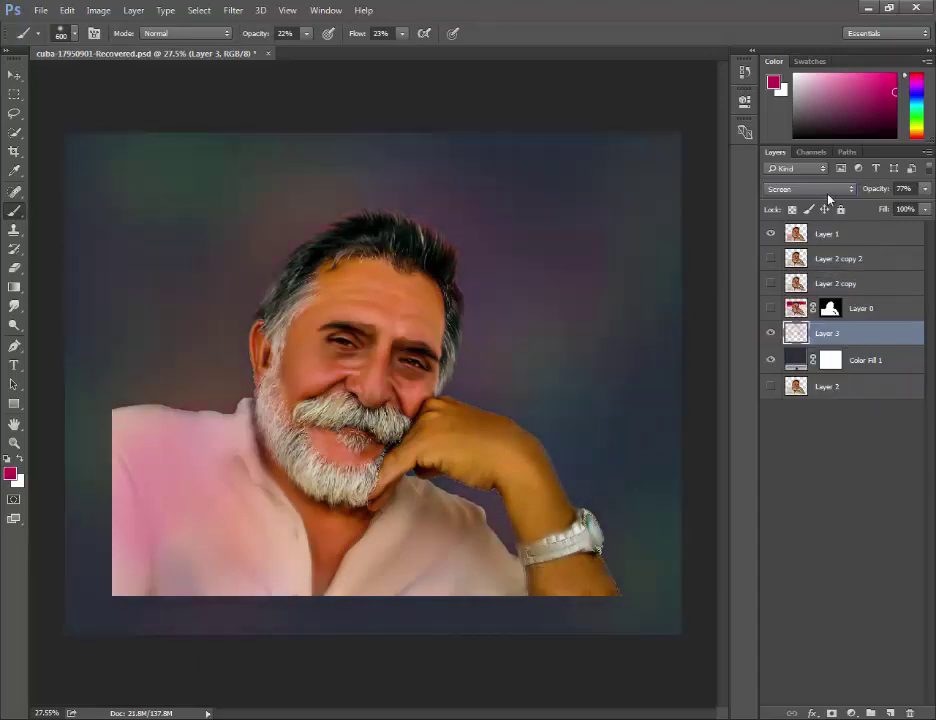
{"action": "left_click", "coordinate": [828, 189]}
{"action": "left_click", "coordinate": [800, 198]}
Step: Drag the smoke and fog stock photo from its folder into the document
{"action": "key", "text": "v"}
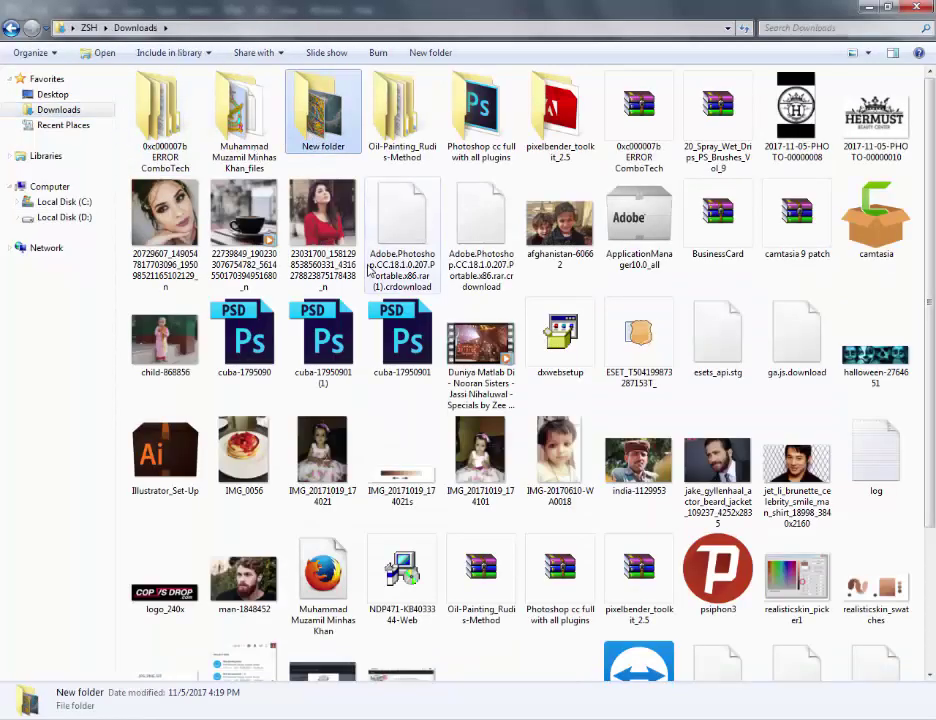
{"action": "double_click", "coordinate": [324, 104]}
{"action": "mouse_move", "coordinate": [406, 360]}
{"action": "left_mouse_down"}
{"action": "mouse_move", "coordinate": [425, 705]}
{"action": "mouse_move", "coordinate": [308, 288]}
{"action": "left_mouse_up"}
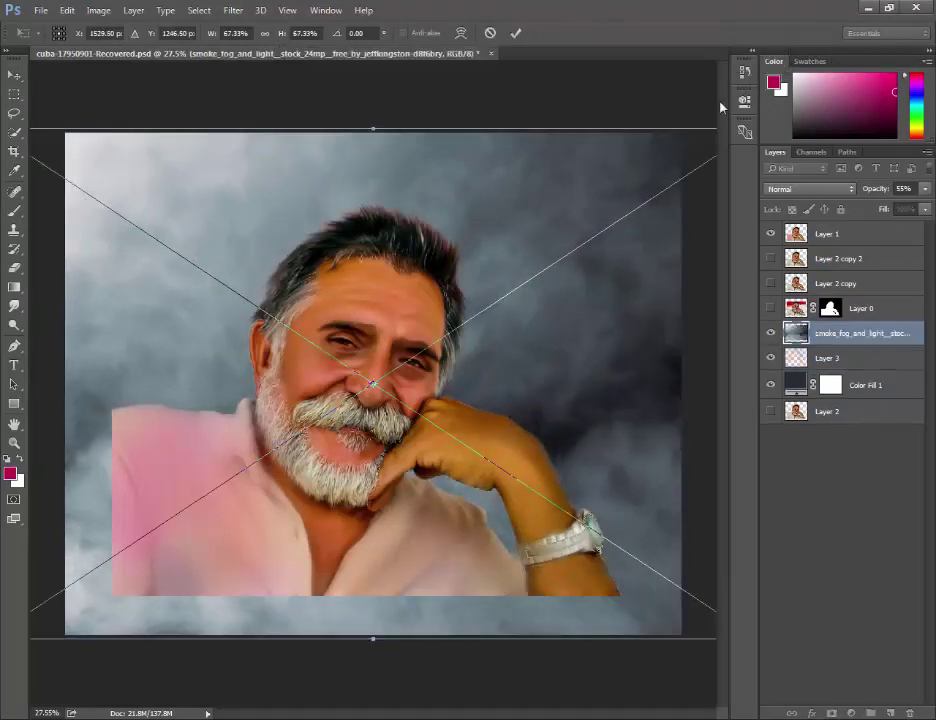
Step: Commit the smoke layer in Multiply mode and place the texture image into the document
{"action": "key", "text": "Return"}
{"action": "key", "text": "shift+alt+m"}
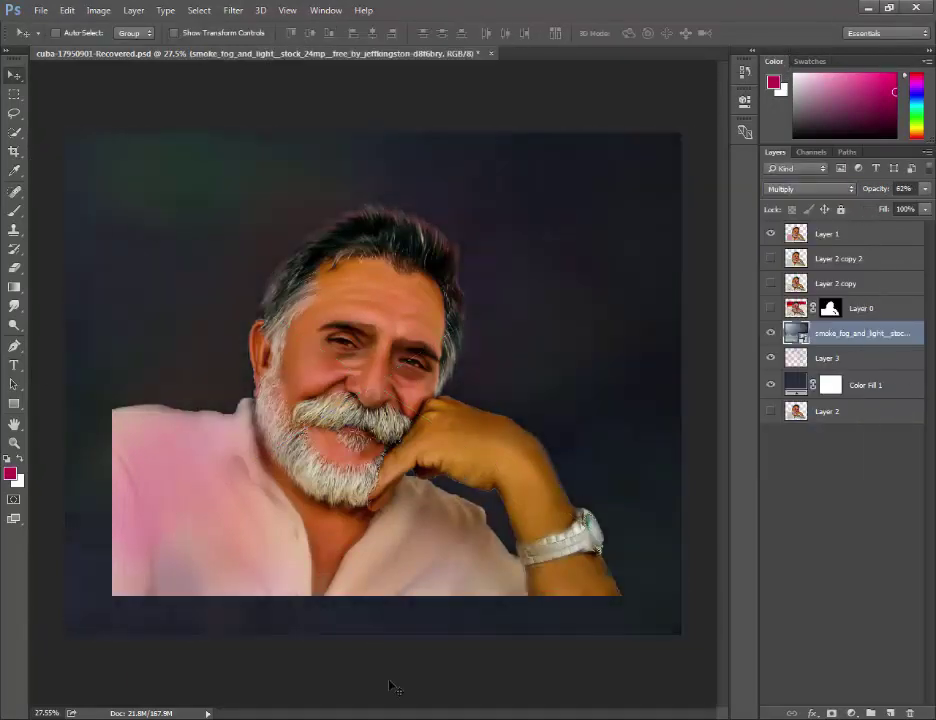
{"action": "left_click", "coordinate": [393, 690]}
{"action": "mouse_move", "coordinate": [568, 387]}
{"action": "left_mouse_down"}
{"action": "mouse_move", "coordinate": [620, 556]}
{"action": "mouse_move", "coordinate": [682, 635]}
{"action": "left_mouse_up"}
{"action": "key", "text": "Return"}
Step: Move the texture layer below Layer 3, leaving it in Normal blending after trying Color Dodge and Multiply
{"action": "left_click", "coordinate": [810, 188]}
{"action": "left_click", "coordinate": [805, 359]}
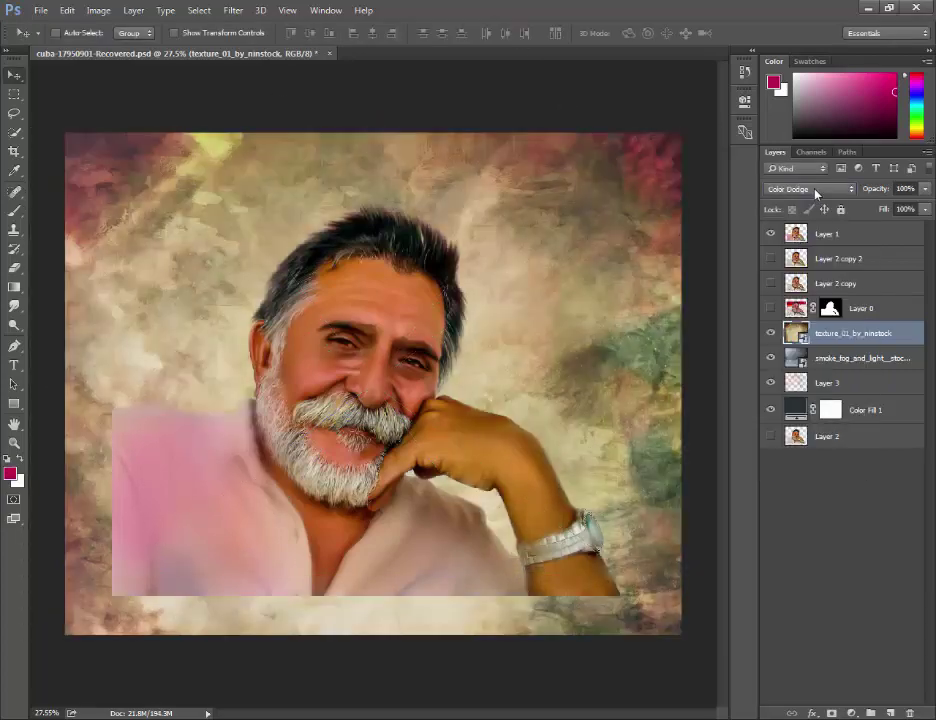
{"action": "key", "text": "Down"}
{"action": "key", "text": "Down"}
{"action": "key", "text": "Down"}
{"action": "key", "text": "Down"}
{"action": "key", "text": "Down"}
{"action": "key", "text": "Down"}
{"action": "key", "text": "Down"}
{"action": "key", "text": "Down"}
{"action": "left_click_drag", "start_coordinate": [850, 333], "coordinate": [863, 370]}
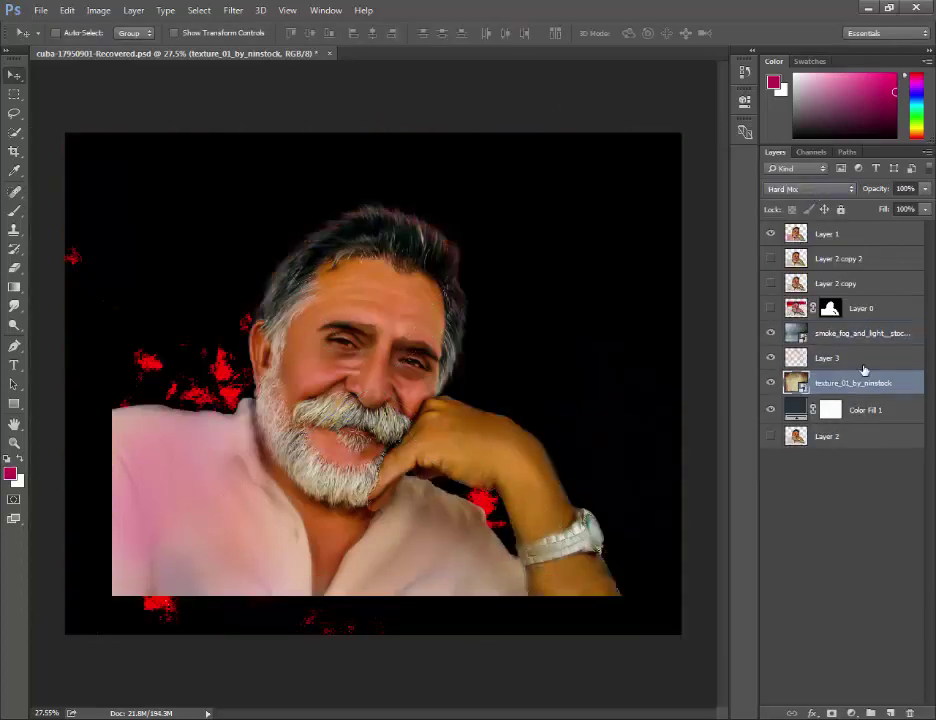
{"action": "key", "text": "Down"}
{"action": "key", "text": "Down"}
{"action": "key", "text": "Down"}
{"action": "key", "text": "alt+shift+m"}
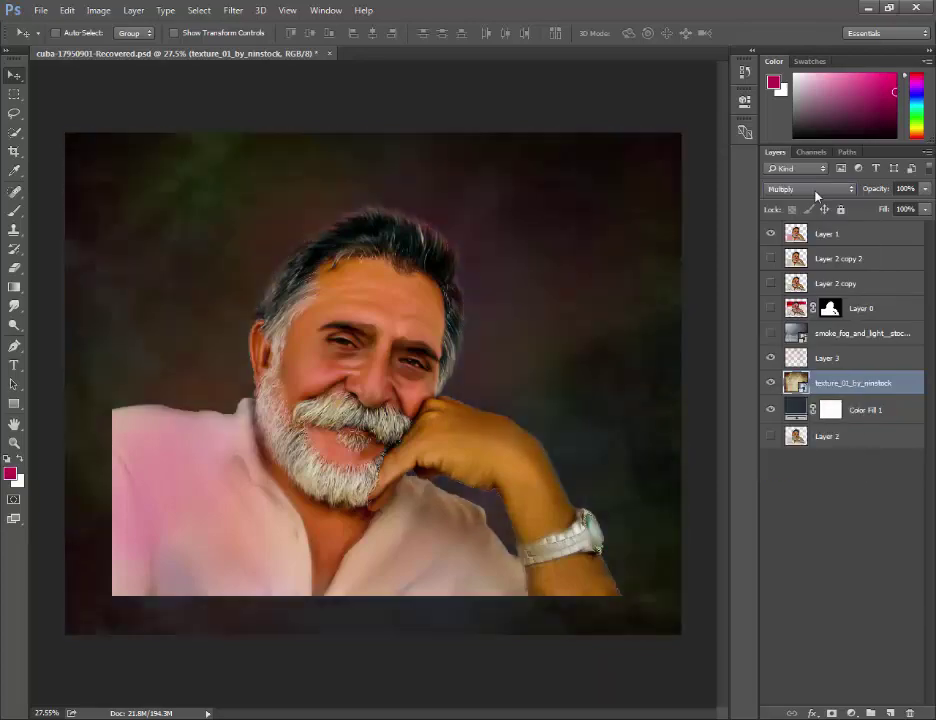
{"action": "key", "text": "Down"}
{"action": "key", "text": "Down"}
{"action": "key", "text": "Down"}
{"action": "key", "text": "Down"}
{"action": "left_click", "coordinate": [810, 188]}
{"action": "left_click", "coordinate": [790, 197]}
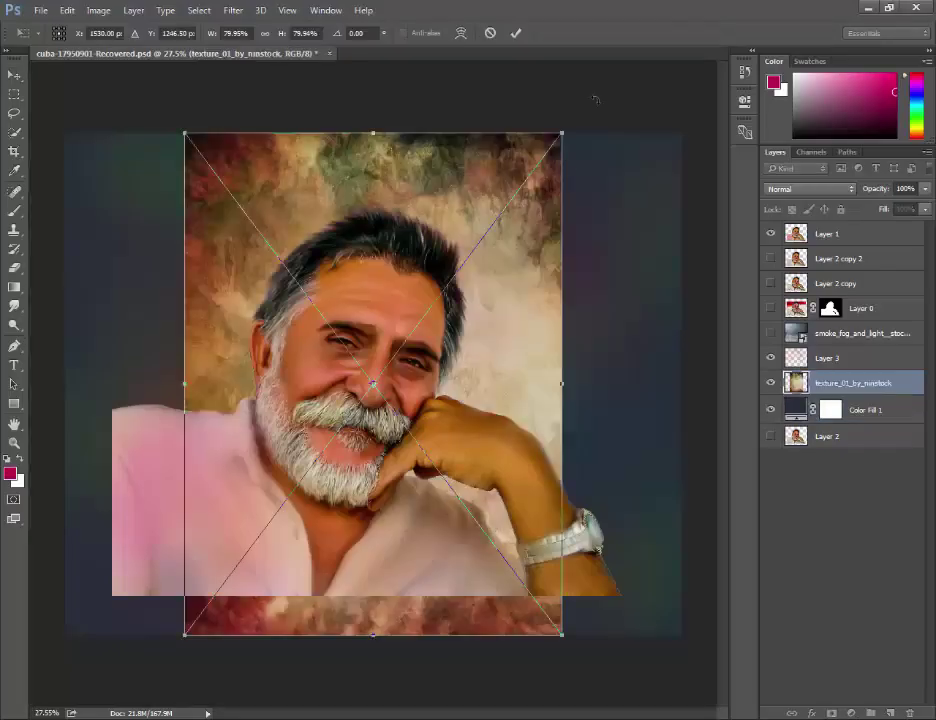
Step: Scale the texture to fill the whole canvas and apply a Gaussian Blur to it
{"action": "left_click_drag", "start_coordinate": [562, 634], "coordinate": [683, 637]}
{"action": "left_click", "coordinate": [516, 33]}
{"action": "left_click", "coordinate": [233, 10]}
{"action": "left_click", "coordinate": [465, 227]}
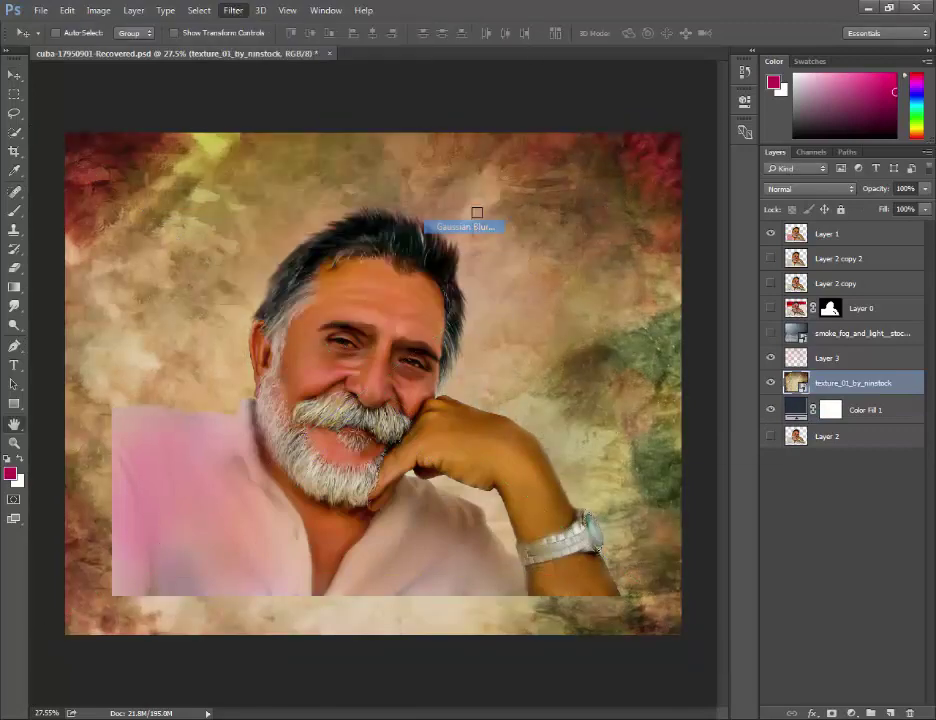
{"action": "left_click", "coordinate": [844, 234]}
Step: Set the smoke layer to Soft Light blending and move Layer 3 above it
{"action": "scroll", "coordinate": [819, 190], "scroll_direction": "down", "scroll_amount": 5}
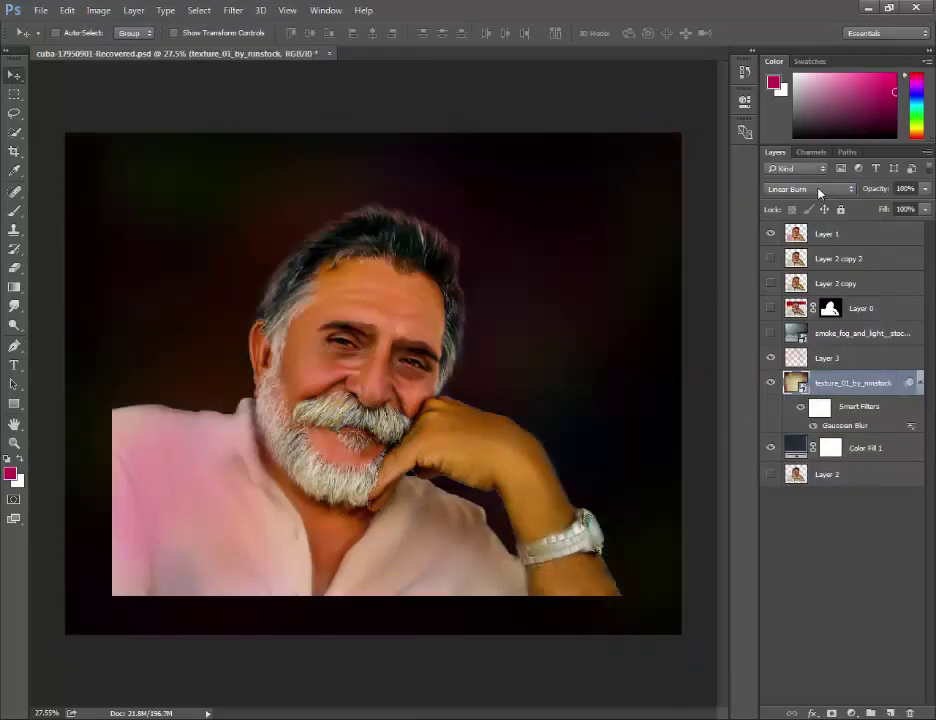
{"action": "scroll", "coordinate": [819, 190], "scroll_direction": "down", "scroll_amount": 2}
{"action": "scroll", "coordinate": [819, 190], "scroll_direction": "down", "scroll_amount": 1}
{"action": "key", "text": "alt+bracketright"}
{"action": "key", "text": "alt+bracketright"}
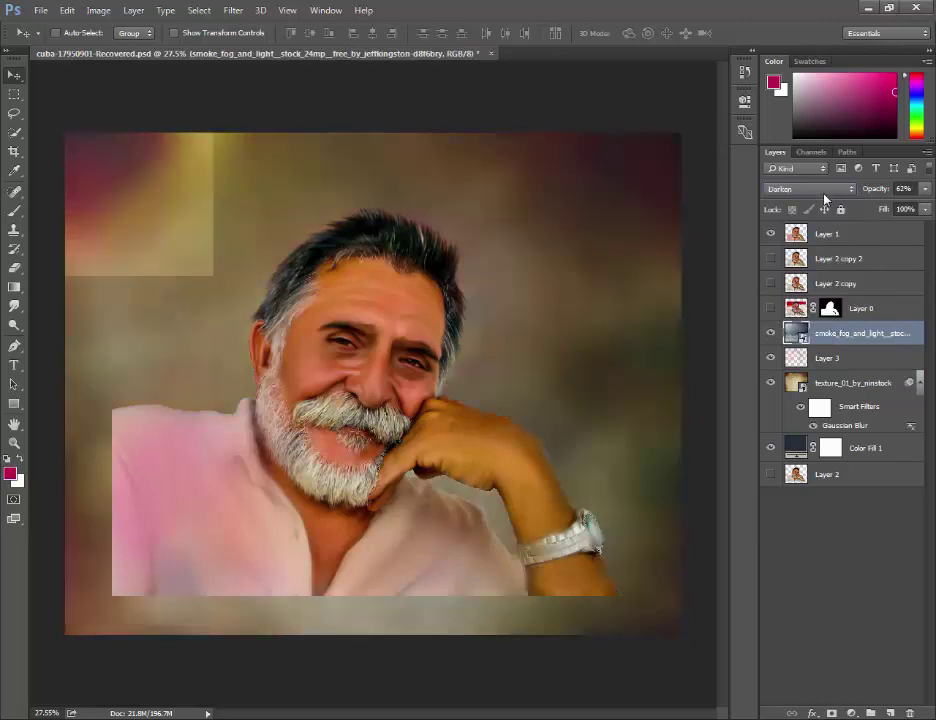
{"action": "left_click", "coordinate": [824, 191]}
{"action": "scroll", "coordinate": [824, 198], "scroll_direction": "down", "scroll_amount": 2}
{"action": "scroll", "coordinate": [824, 198], "scroll_direction": "down", "scroll_amount": 5}
{"action": "scroll", "coordinate": [824, 198], "scroll_direction": "down", "scroll_amount": 5}
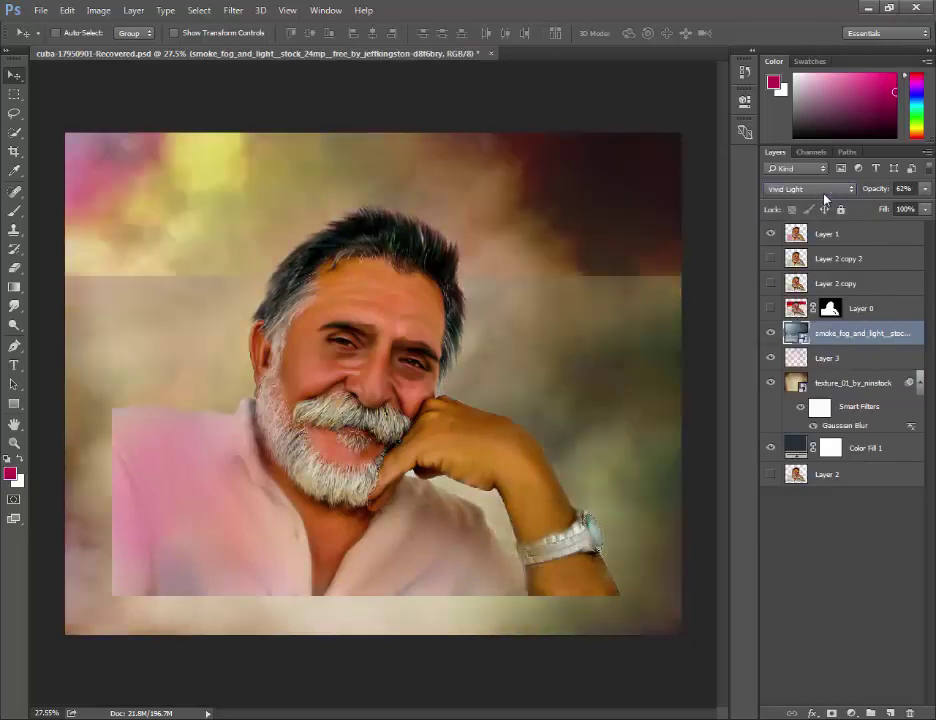
{"action": "scroll", "coordinate": [824, 197], "scroll_direction": "up", "scroll_amount": 2}
{"action": "key", "text": "ctrl+bracketleft"}
{"action": "key", "text": "alt+bracketright"}
Step: Edit Layer 3's opacity, then duplicate Layer 1 with Ctrl+J
{"action": "left_click", "coordinate": [903, 189]}
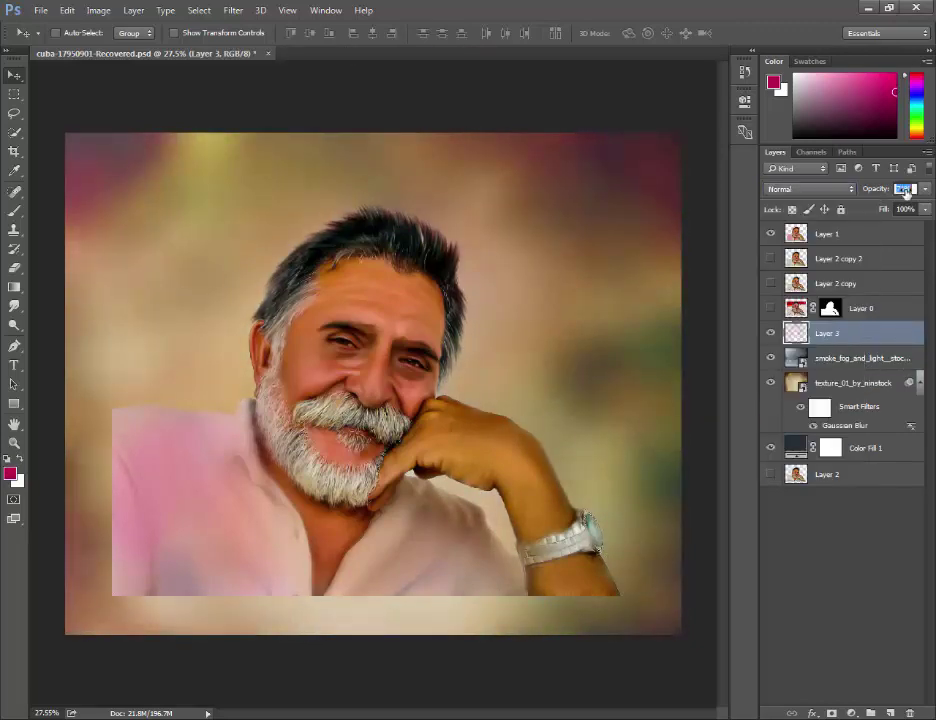
{"action": "left_click", "coordinate": [826, 233]}
{"action": "key", "text": "ctrl+j"}
Step: Hide the original Layer 1 and add a mask from the portrait's outline to Layer 1 copy
{"action": "left_click", "coordinate": [783, 260]}
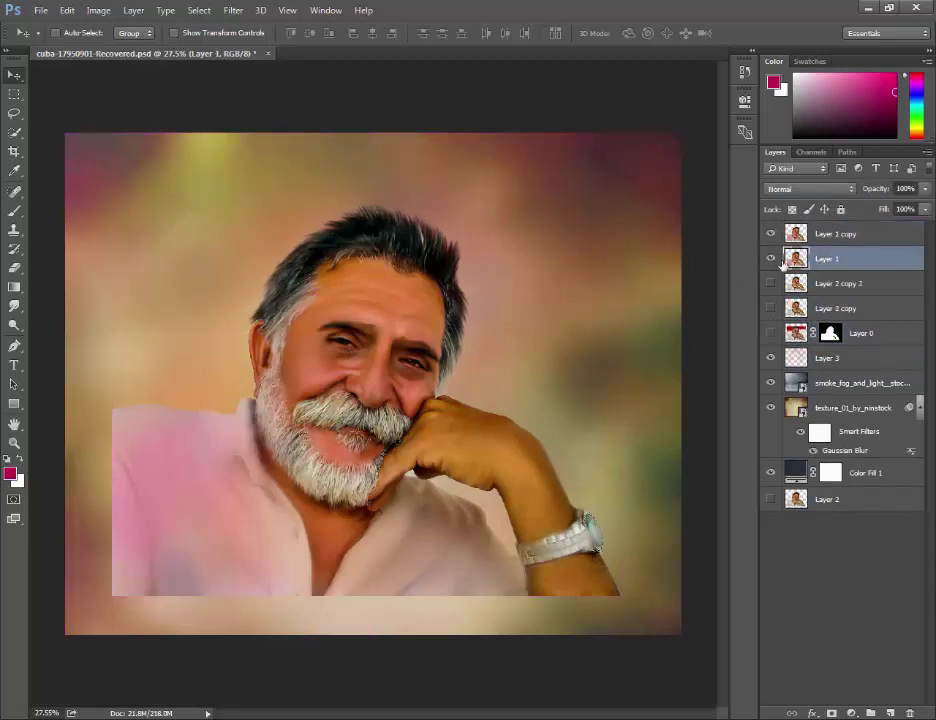
{"action": "left_click", "coordinate": [770, 258]}
{"action": "left_click", "coordinate": [842, 234]}
{"action": "key", "text": "ctrl+minus"}
{"action": "left_click", "coordinate": [15, 268]}
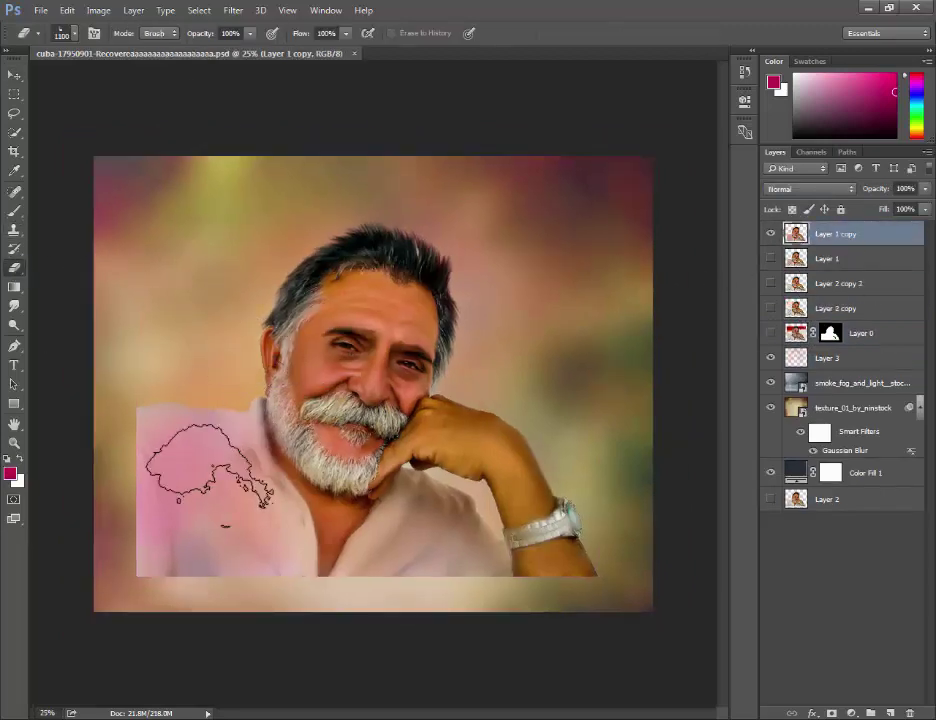
{"action": "left_click", "coordinate": [796, 235], "text": "ctrl"}
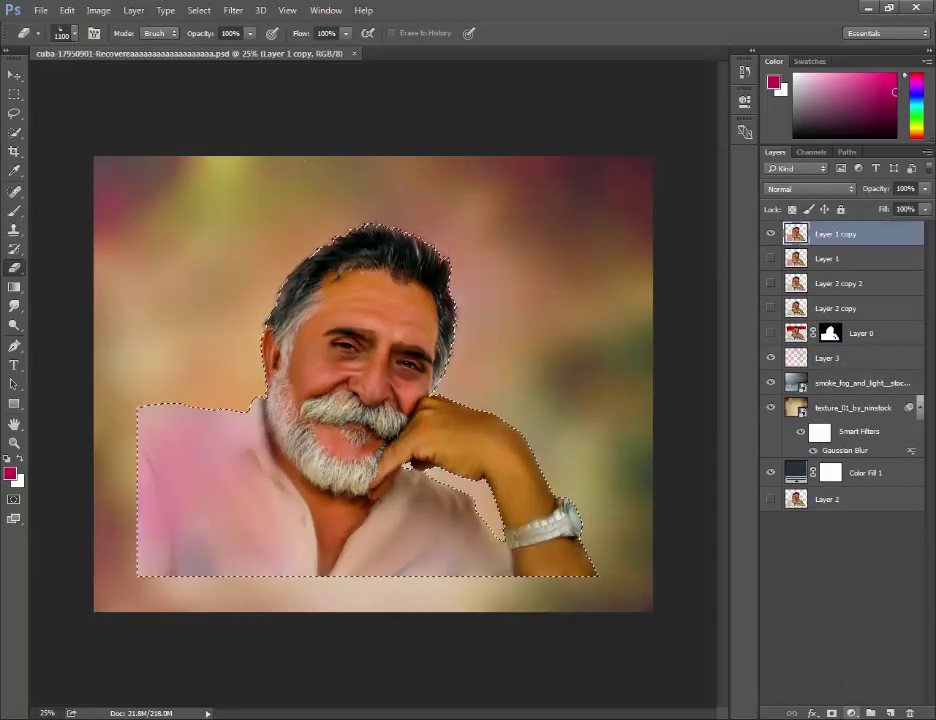
{"action": "left_click", "coordinate": [831, 713]}
Step: Set up a large soft black brush at 100% opacity and 68% flow
{"action": "left_click", "coordinate": [14, 211]}
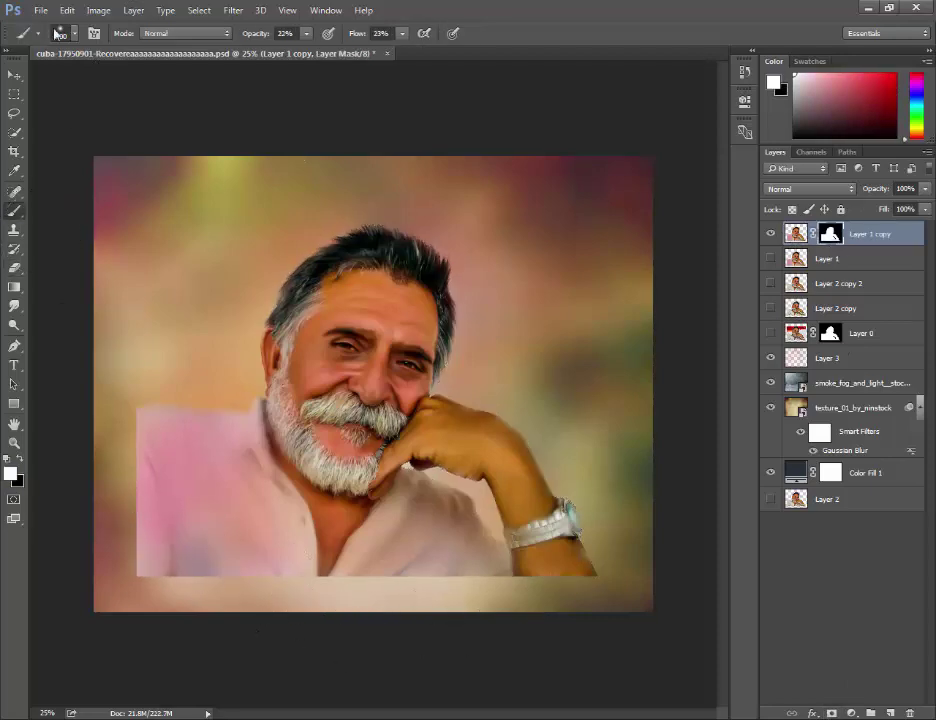
{"action": "left_click", "coordinate": [62, 33]}
{"action": "left_click", "coordinate": [54, 250]}
{"action": "double_click", "coordinate": [40, 181]}
{"action": "key", "text": "0"}
{"action": "left_click_drag", "start_coordinate": [402, 33], "coordinate": [452, 60]}
{"action": "left_click", "coordinate": [590, 548]}
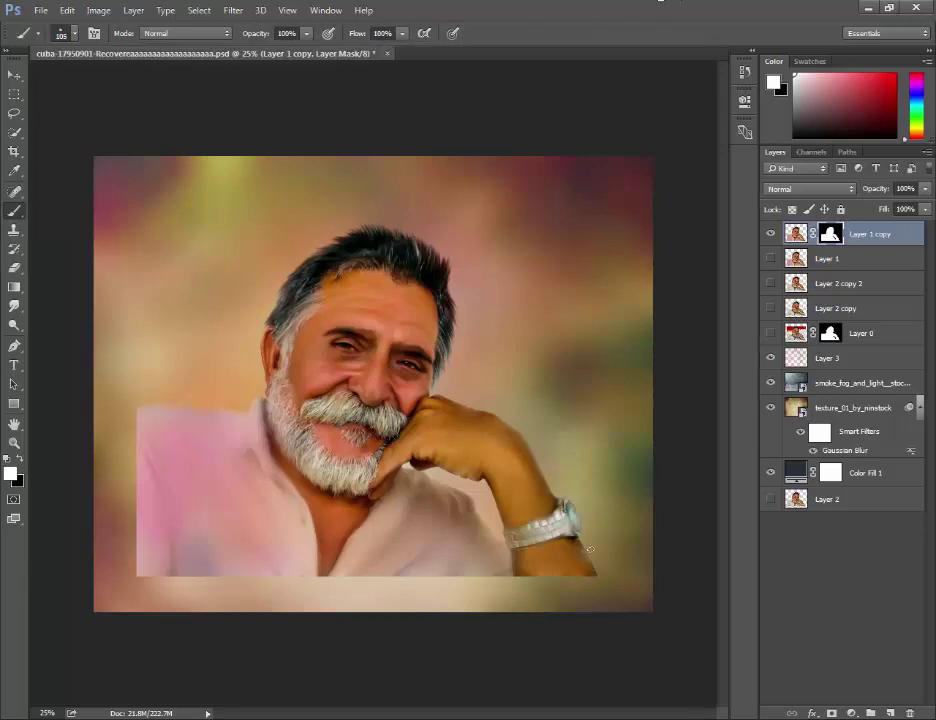
{"action": "key", "text": "x"}
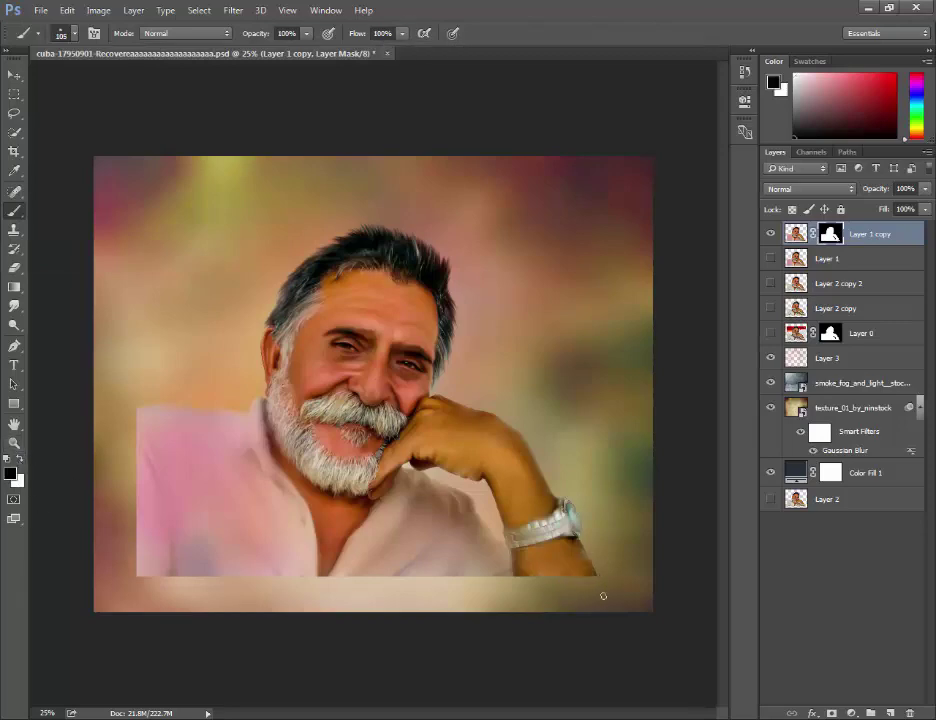
{"action": "key", "text": "bracketright"}
{"action": "key", "text": "bracketright"}
{"action": "key", "text": "bracketright"}
Step: Mask away the watch, wrist, lower shirt and left shirt edge
{"action": "mouse_move", "coordinate": [545, 548]}
{"action": "left_mouse_down"}
{"action": "mouse_move", "coordinate": [563, 524]}
{"action": "mouse_move", "coordinate": [557, 568]}
{"action": "mouse_move", "coordinate": [258, 570]}
{"action": "left_mouse_up"}
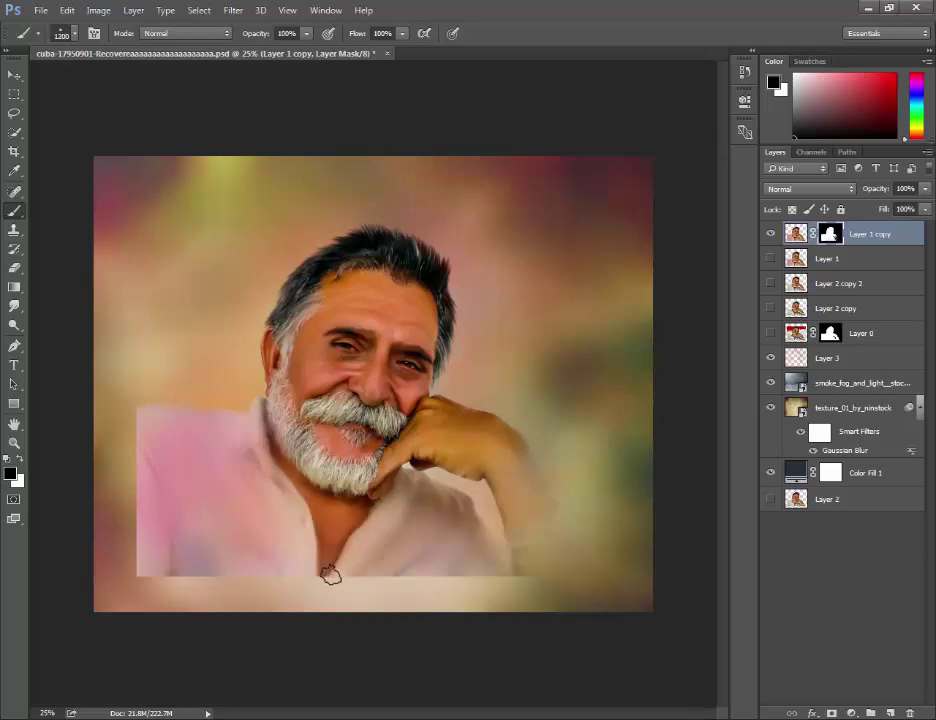
{"action": "left_click_drag", "start_coordinate": [328, 574], "coordinate": [547, 518]}
{"action": "key", "text": "bracketright"}
{"action": "key", "text": "bracketright"}
{"action": "key", "text": "bracketright"}
{"action": "key", "text": "bracketright"}
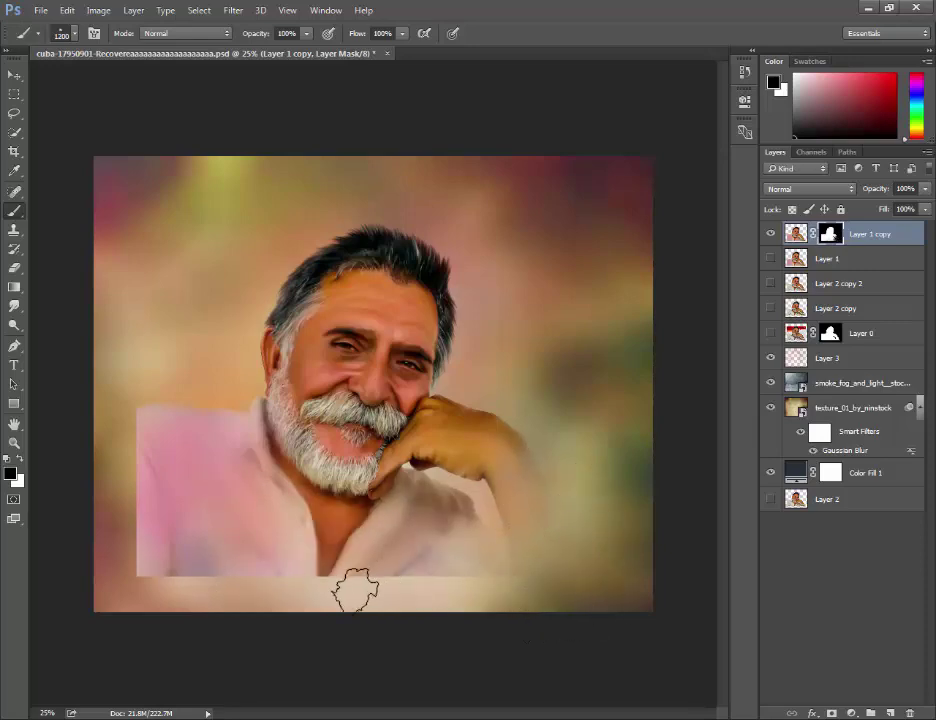
{"action": "mouse_move", "coordinate": [125, 532]}
{"action": "left_mouse_down"}
{"action": "mouse_move", "coordinate": [145, 402]}
{"action": "mouse_move", "coordinate": [136, 455]}
{"action": "left_mouse_up"}
Step: With the brush reduced to 900 then 300, blend the shirt's left and bottom edges into the background
{"action": "key", "text": "bracketleft"}
{"action": "key", "text": "bracketleft"}
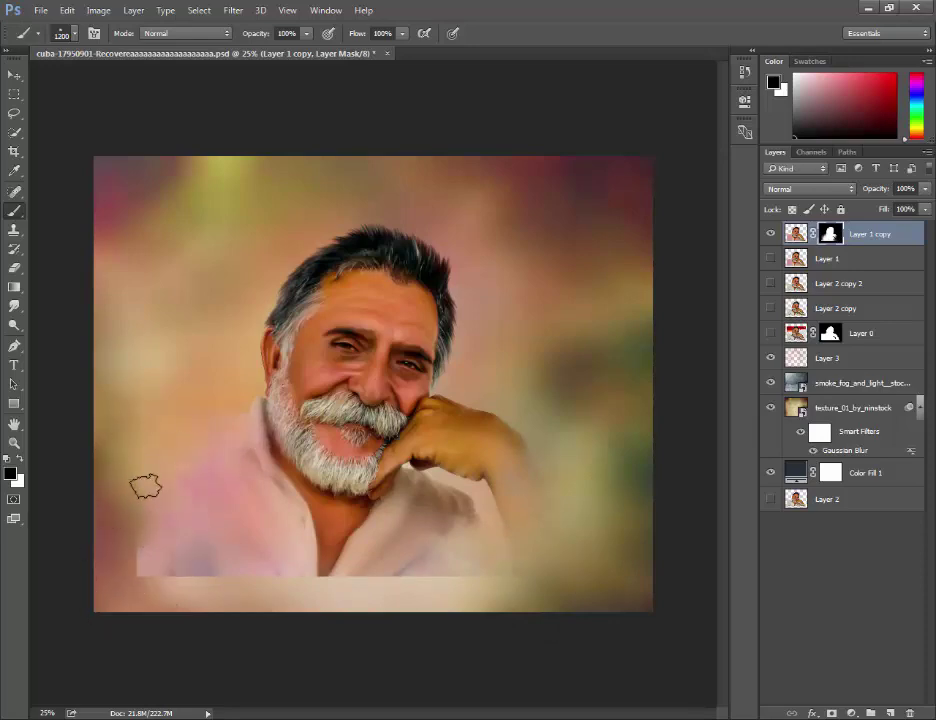
{"action": "key", "text": "bracketleft"}
{"action": "key", "text": "bracketleft"}
{"action": "key", "text": "bracketleft"}
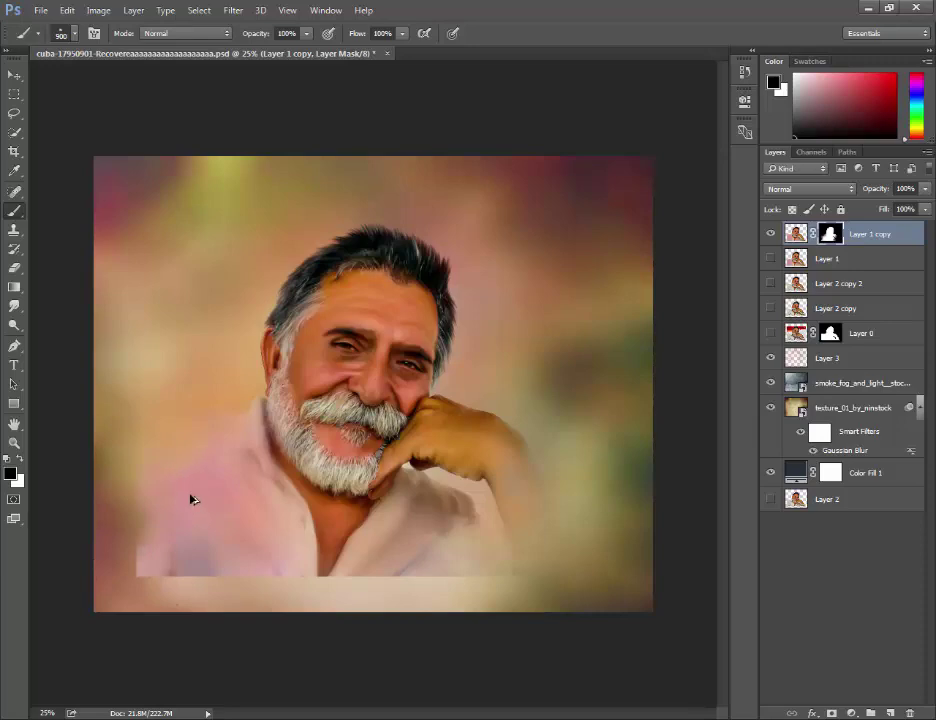
{"action": "left_click_drag", "start_coordinate": [144, 434], "coordinate": [150, 395]}
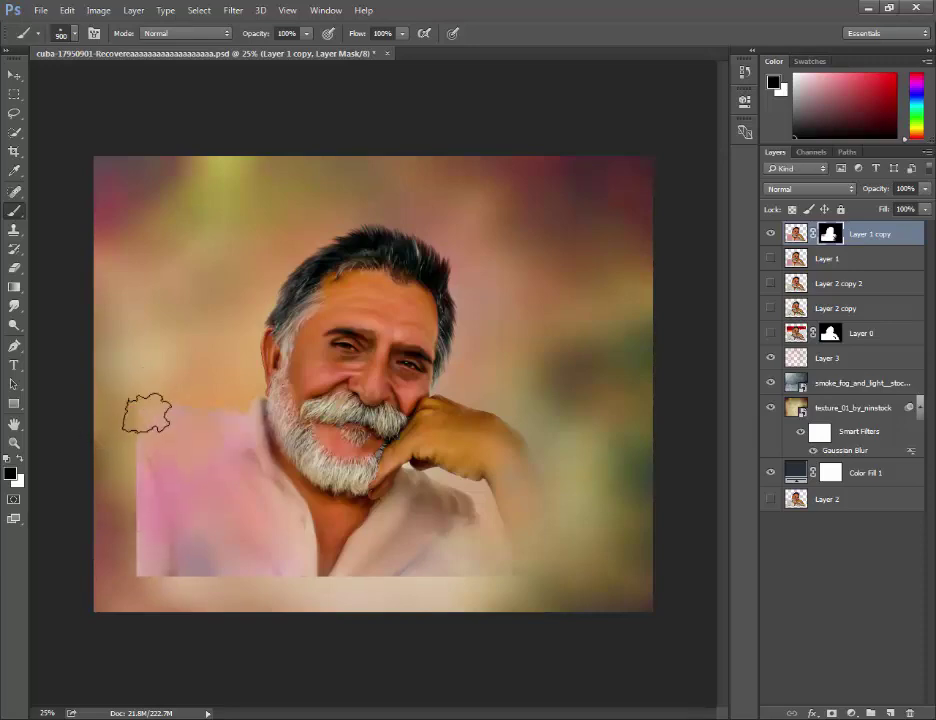
{"action": "key", "text": "bracketleft"}
{"action": "key", "text": "bracketleft"}
{"action": "key", "text": "bracketleft"}
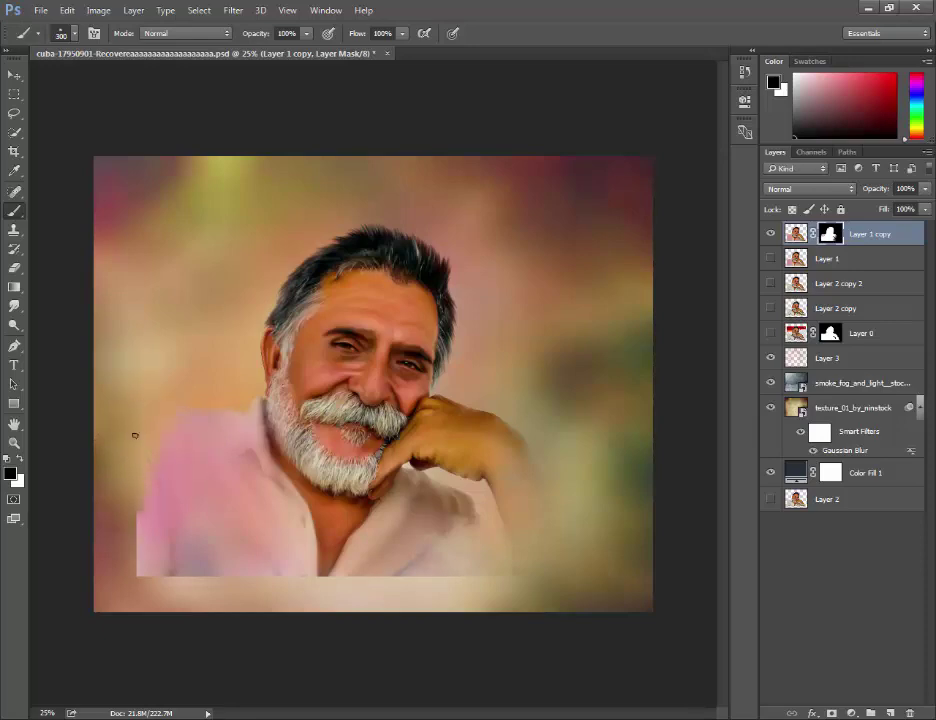
{"action": "left_click_drag", "start_coordinate": [140, 515], "coordinate": [121, 540]}
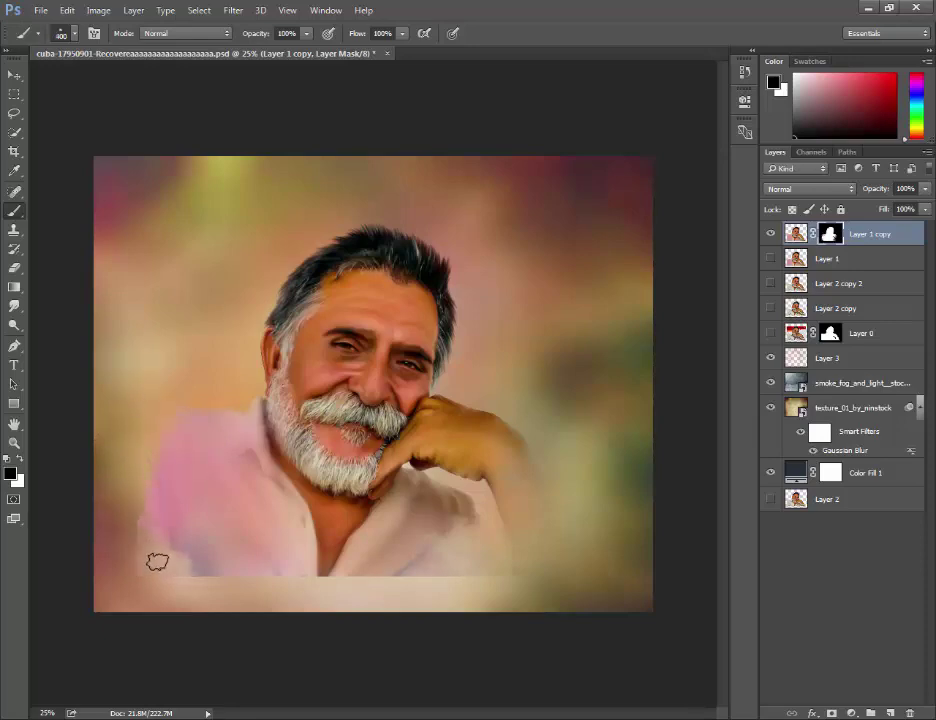
{"action": "scroll", "coordinate": [150, 575], "scroll_direction": "down", "scroll_amount": 2}
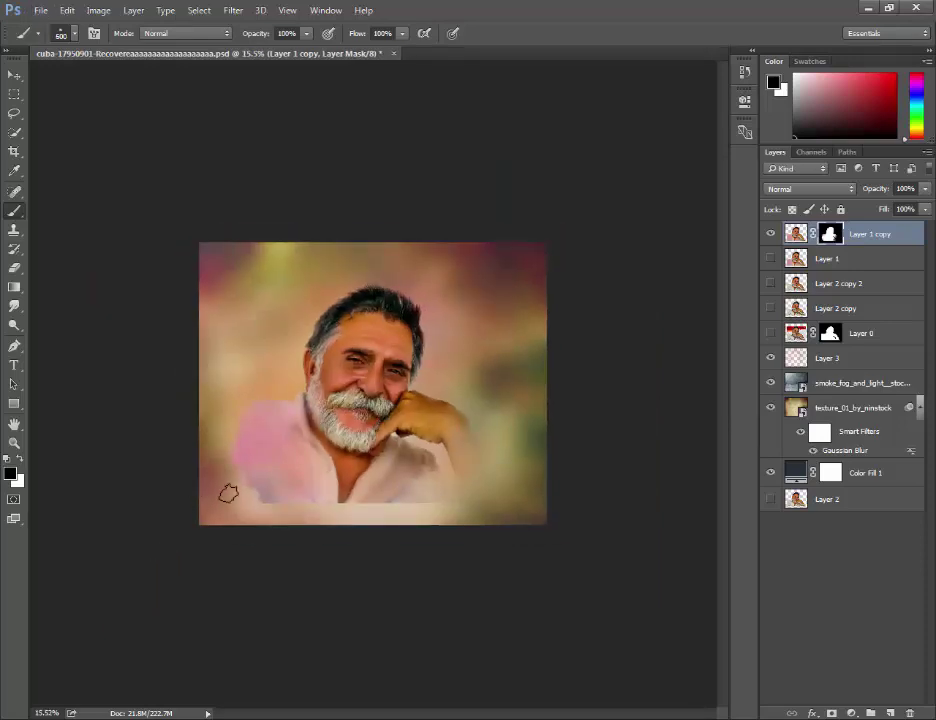
{"action": "left_click_drag", "start_coordinate": [282, 512], "coordinate": [294, 515]}
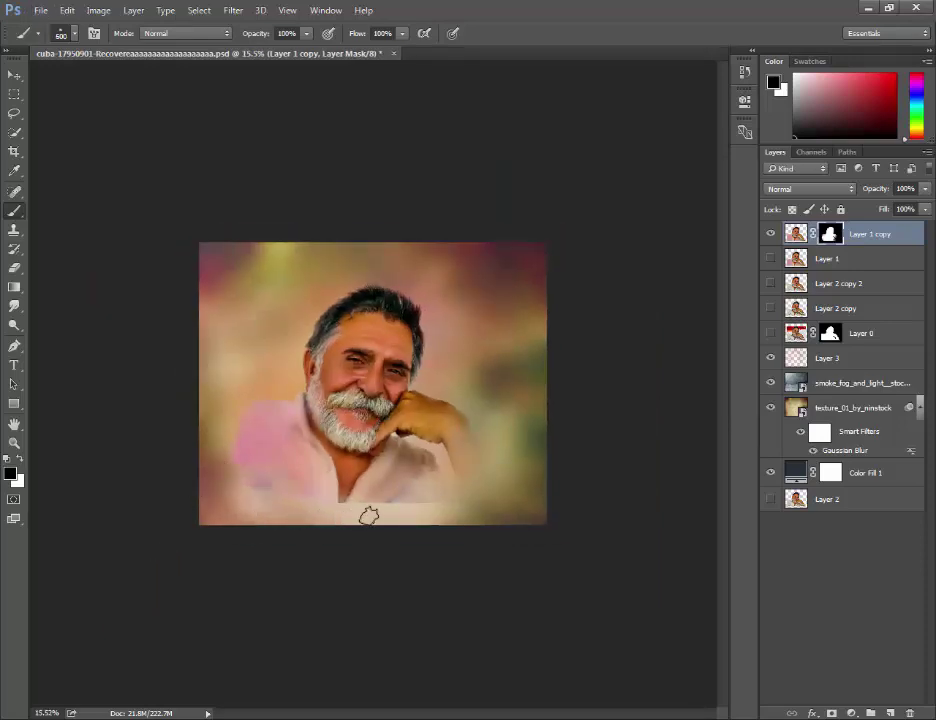
{"action": "left_click_drag", "start_coordinate": [369, 515], "coordinate": [314, 515]}
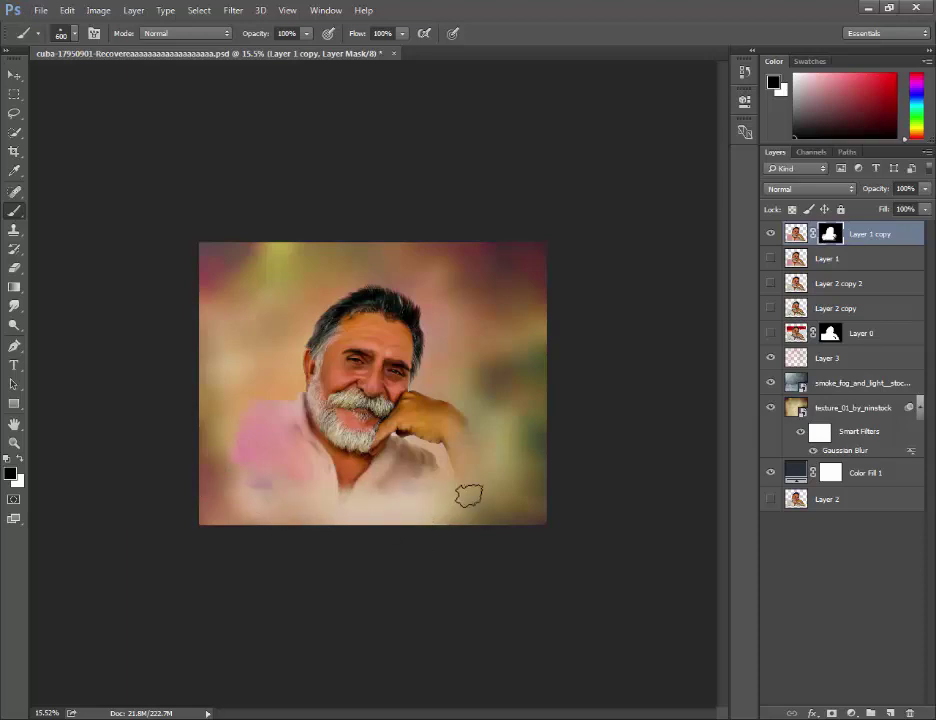
Step: Set the brush size to 170 and zoom in to 25%
{"action": "key", "text": "ctrl+plus"}
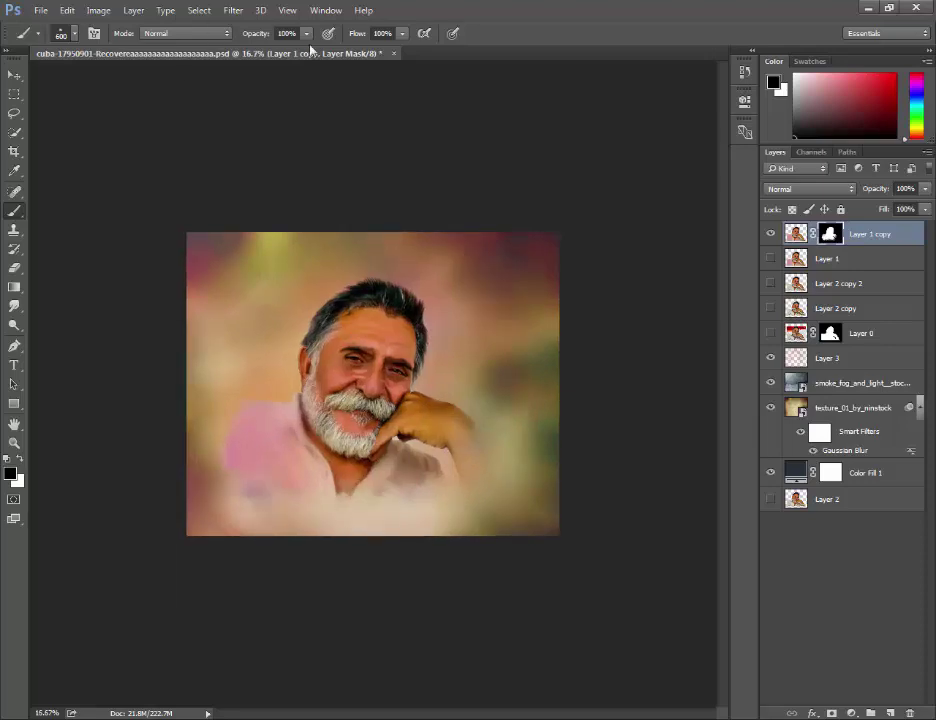
{"action": "left_click", "coordinate": [74, 35]}
{"action": "type", "text": "170"}
{"action": "key", "text": "Return"}
{"action": "key", "text": "ctrl+plus"}
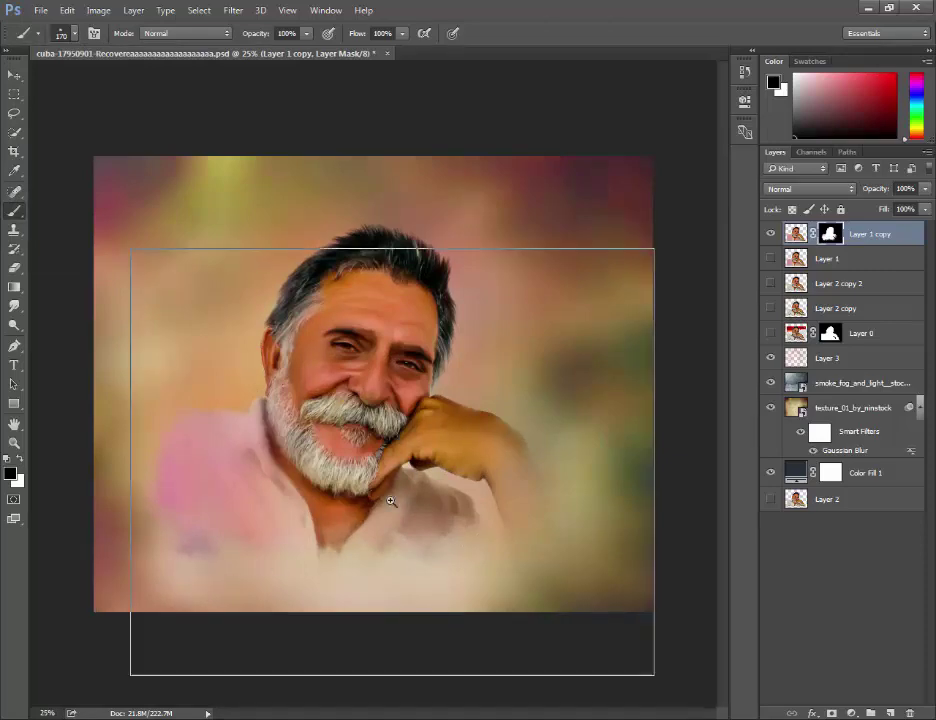
Step: Enlarge the Layer 1 copy portrait to about 116%, nudging it slightly right and up
{"action": "scroll", "coordinate": [302, 590], "scroll_direction": "down", "scroll_amount": 2}
{"action": "left_click", "coordinate": [14, 75]}
{"action": "left_click", "coordinate": [796, 234]}
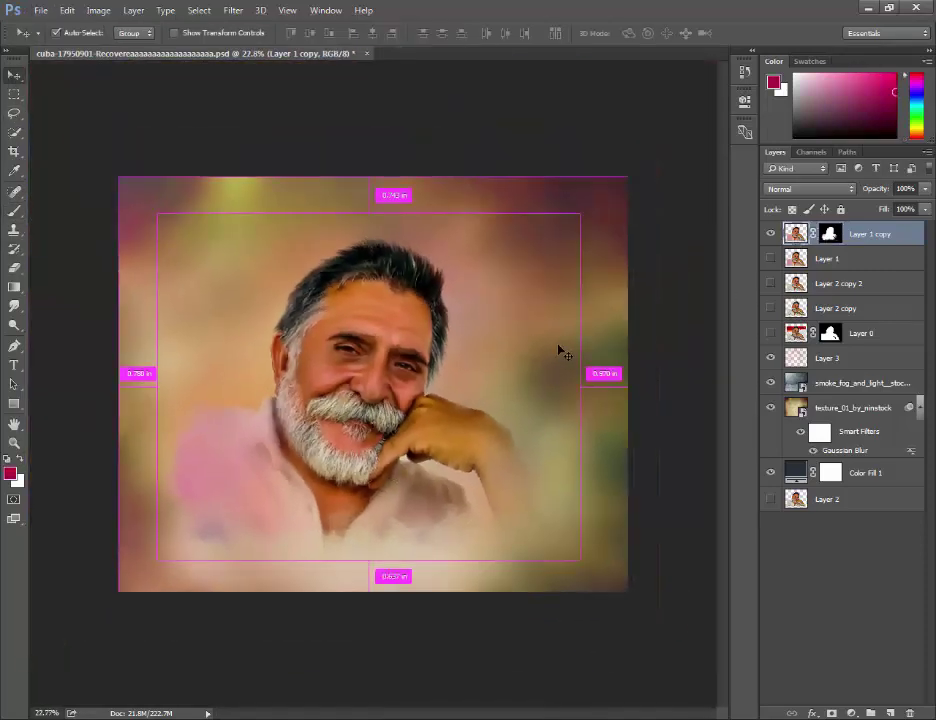
{"action": "key", "text": "ctrl+t"}
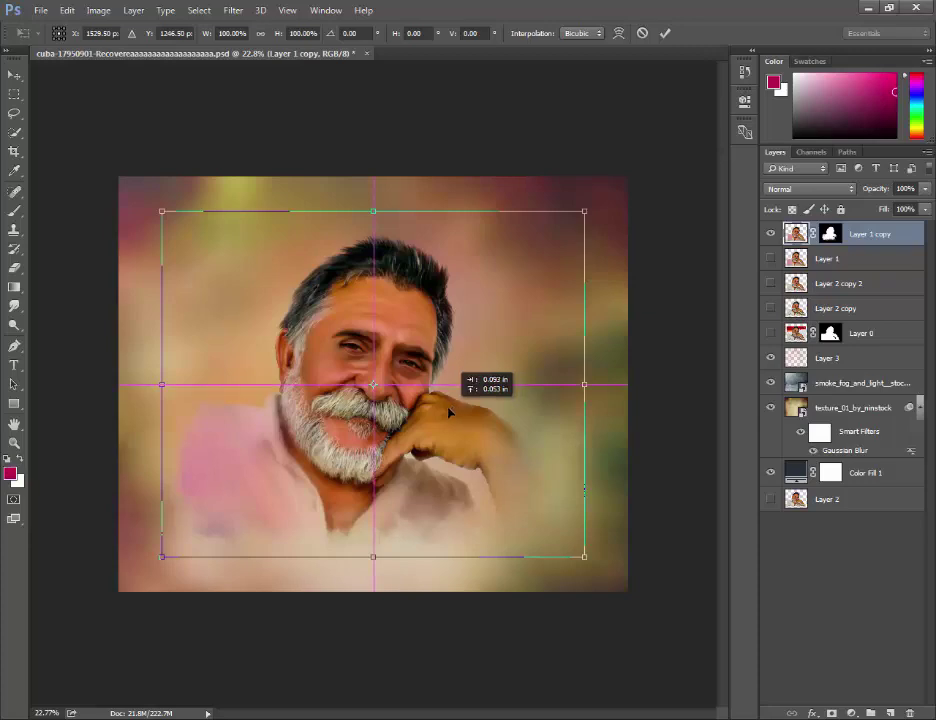
{"action": "left_click_drag", "start_coordinate": [446, 414], "coordinate": [451, 412]}
{"action": "left_click_drag", "start_coordinate": [583, 212], "coordinate": [619, 178]}
{"action": "left_click_drag", "start_coordinate": [523, 279], "coordinate": [522, 280]}
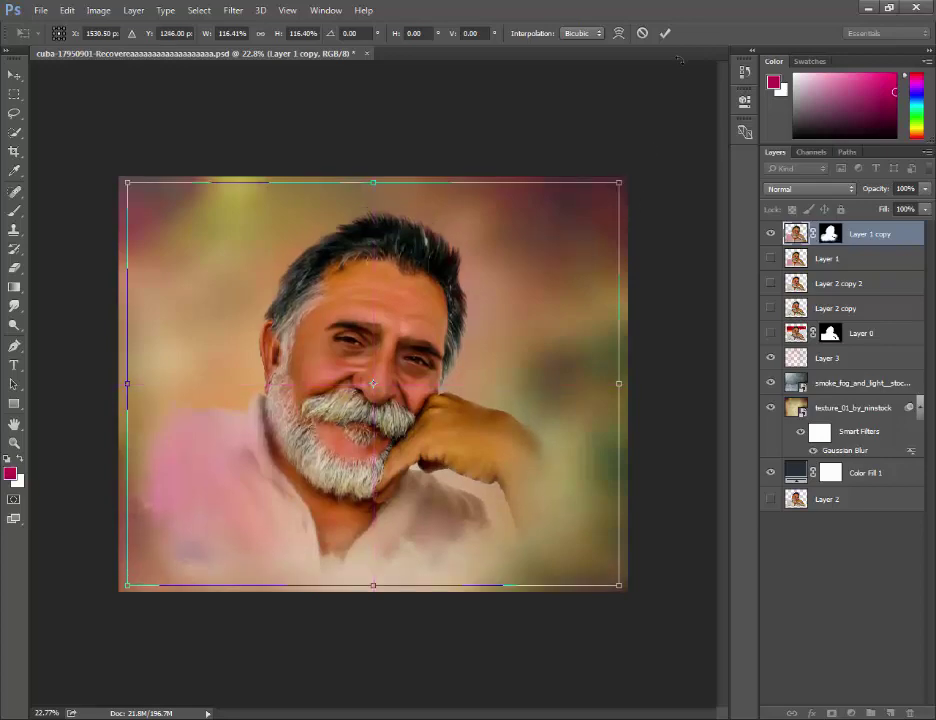
{"action": "key", "text": "Return"}
Step: Target the Layer 1 copy mask with default black/white colours and the Brush tool
{"action": "key", "text": "ctrl+plus"}
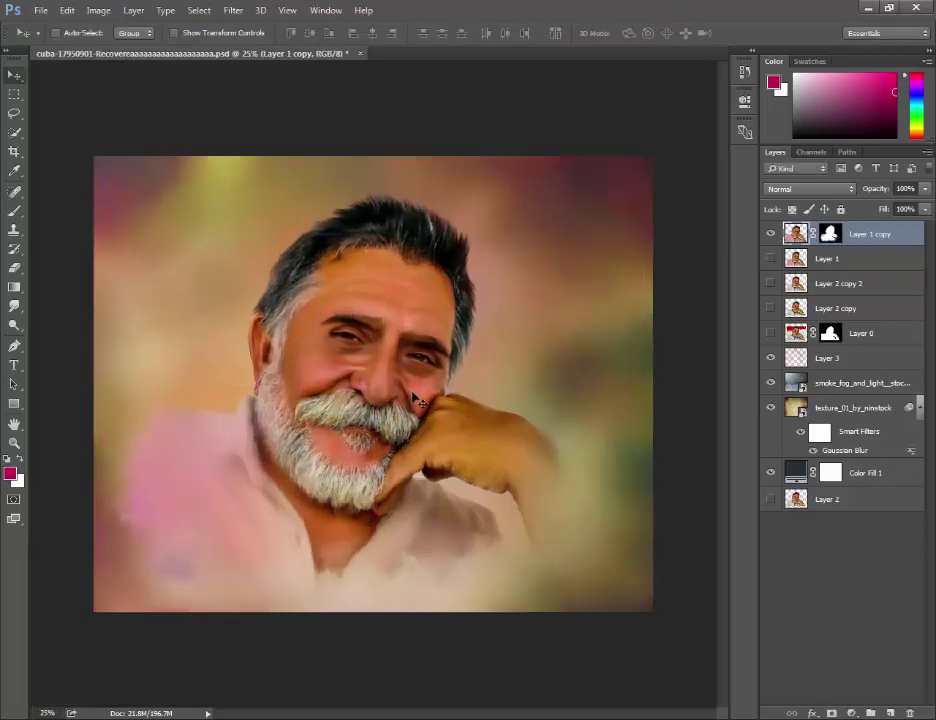
{"action": "key", "text": "alt"}
{"action": "left_click", "coordinate": [829, 233]}
{"action": "key", "text": "d"}
{"action": "key", "text": "b"}
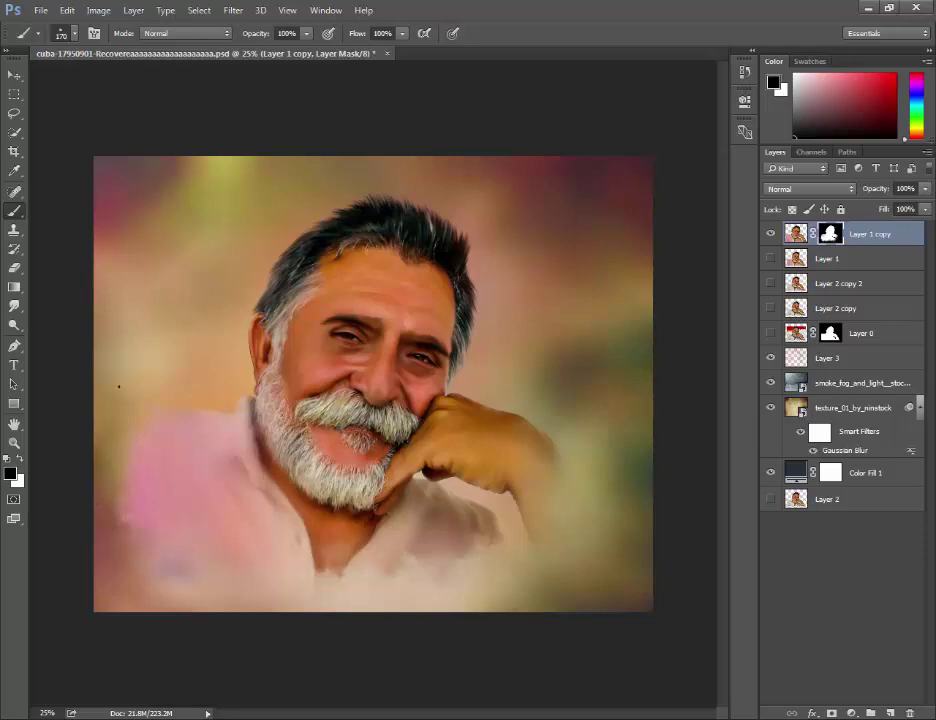
Step: Add a Curves adjustment layer with an S-curve: deeper shadows and brighter midtones
{"action": "key", "text": "v"}
{"action": "left_click", "coordinate": [851, 712]}
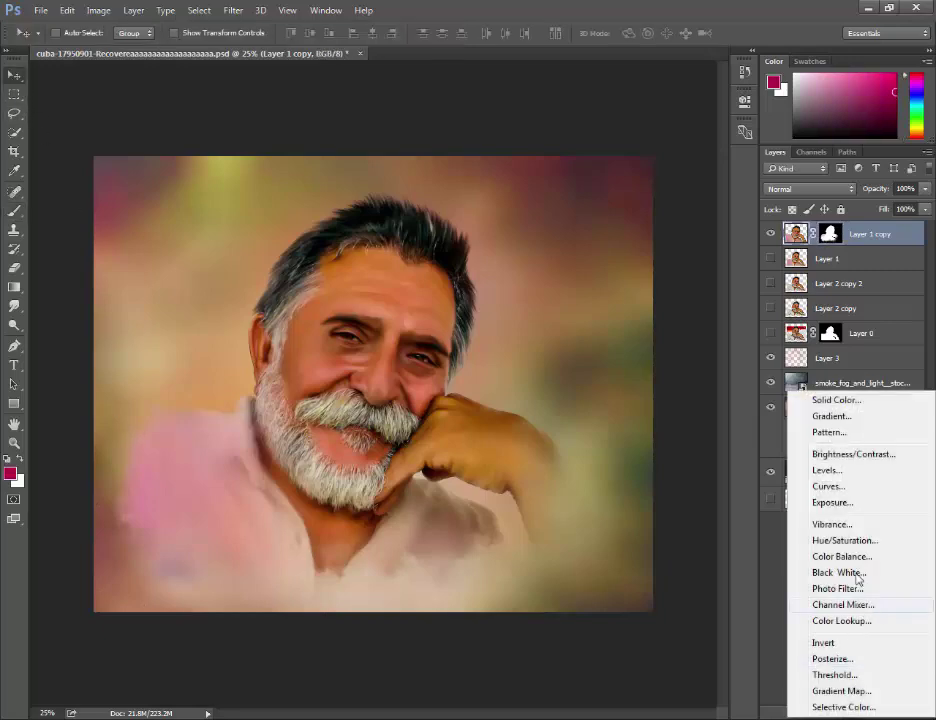
{"action": "left_click", "coordinate": [826, 486]}
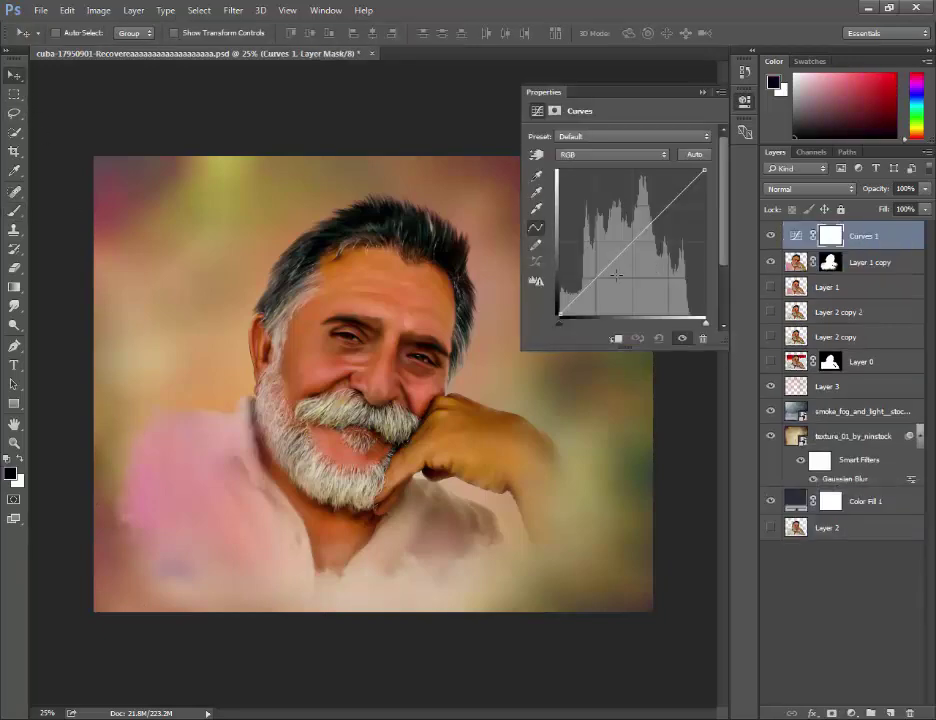
{"action": "left_click_drag", "start_coordinate": [560, 317], "coordinate": [576, 300]}
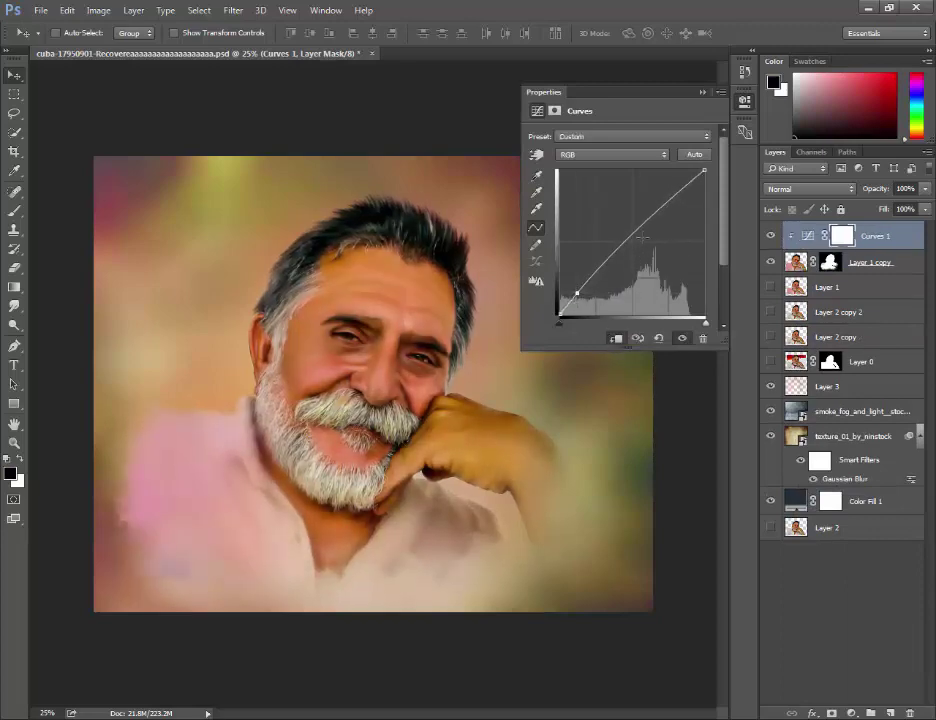
{"action": "mouse_move", "coordinate": [654, 222]}
{"action": "left_mouse_down"}
{"action": "mouse_move", "coordinate": [647, 213]}
{"action": "mouse_move", "coordinate": [646, 224]}
{"action": "left_mouse_up"}
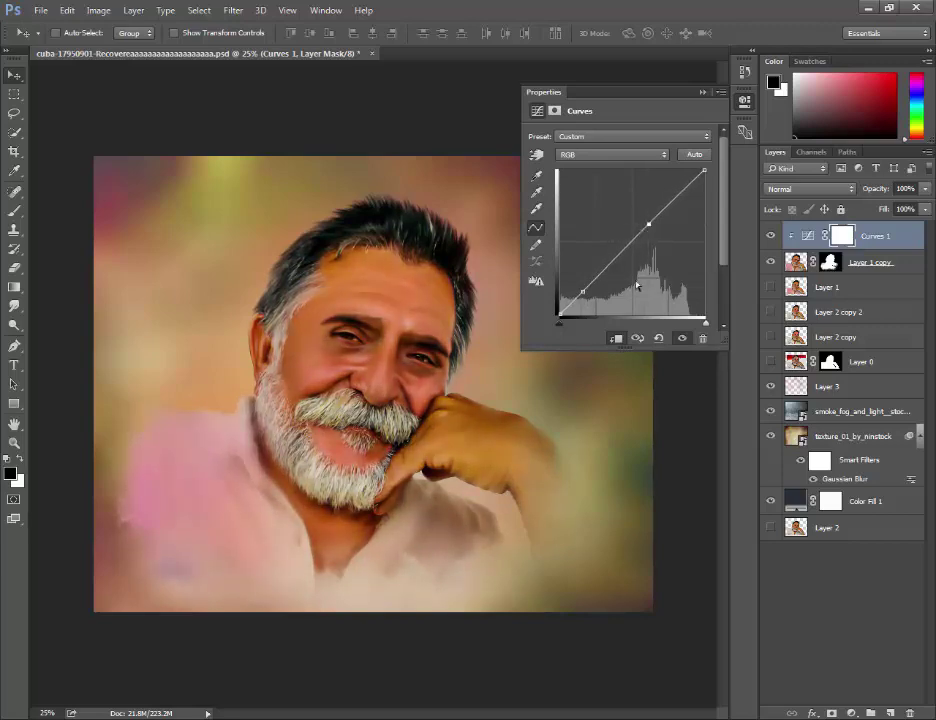
{"action": "left_click_drag", "start_coordinate": [582, 292], "coordinate": [586, 294]}
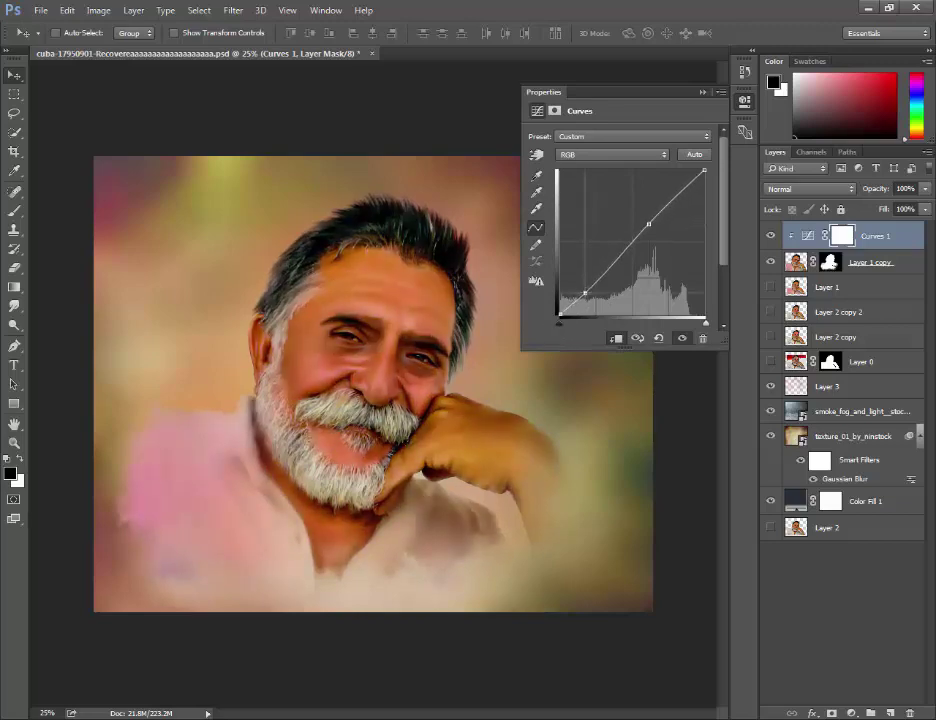
{"action": "left_click_drag", "start_coordinate": [641, 227], "coordinate": [642, 224]}
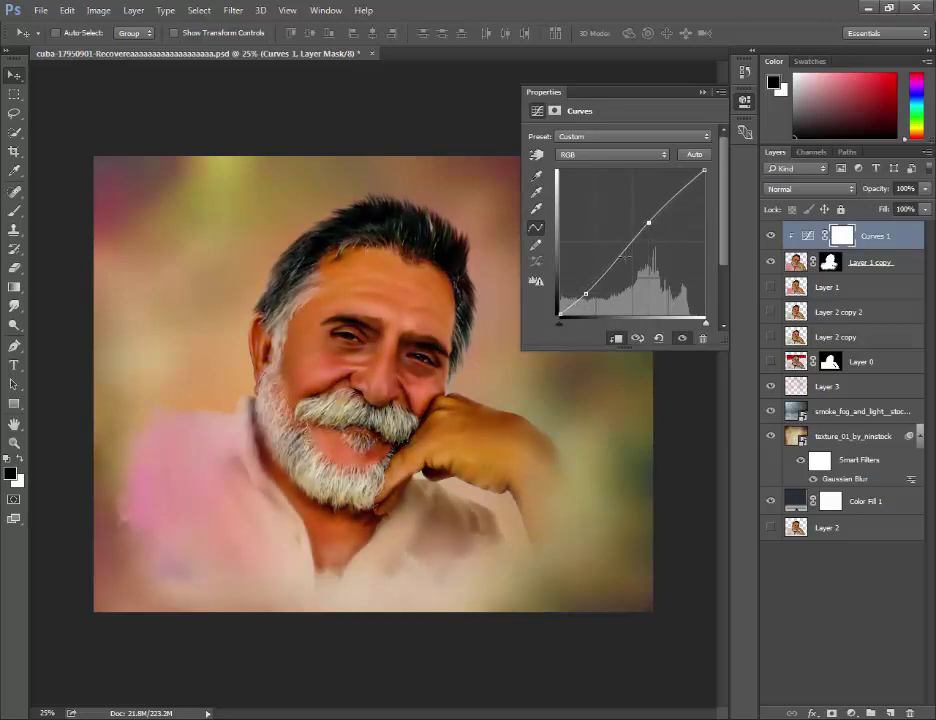
{"action": "left_click_drag", "start_coordinate": [586, 294], "coordinate": [583, 293]}
{"action": "left_click", "coordinate": [703, 93]}
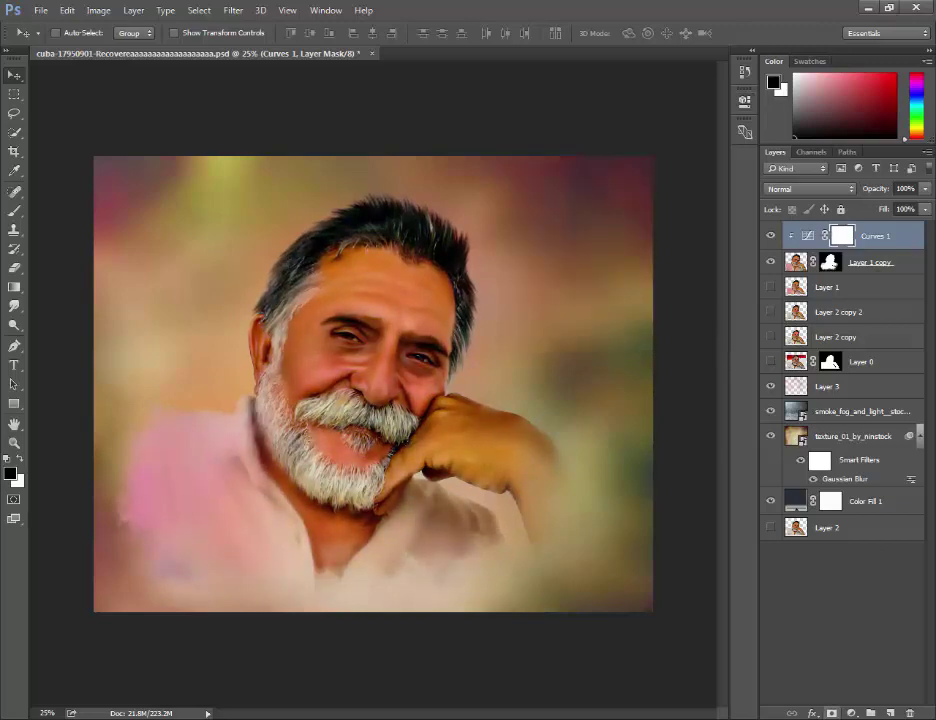
Step: Add a Warming 85 Photo Filter at about 61% density, clipped to the layer below
{"action": "left_click", "coordinate": [851, 713]}
{"action": "left_click", "coordinate": [836, 588]}
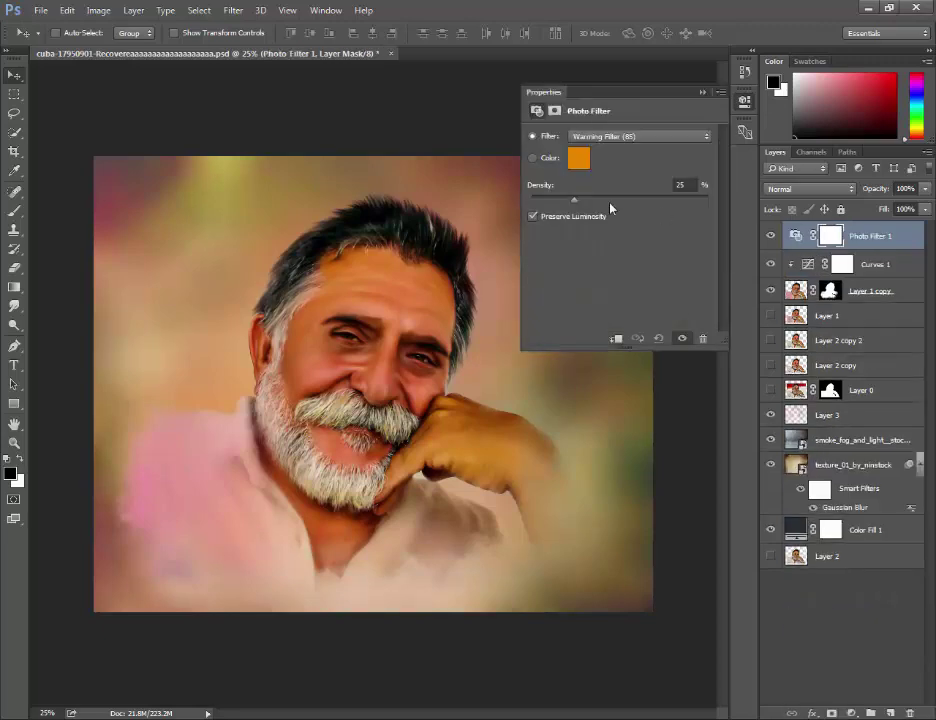
{"action": "left_click_drag", "start_coordinate": [645, 201], "coordinate": [638, 201]}
{"action": "left_click", "coordinate": [618, 339]}
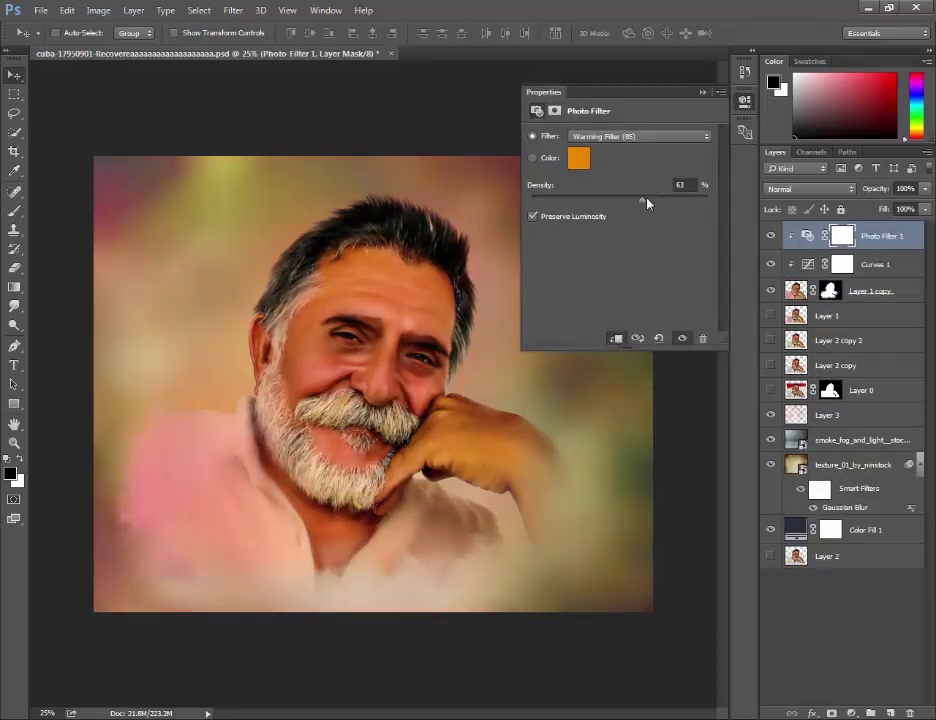
{"action": "left_click", "coordinate": [703, 93]}
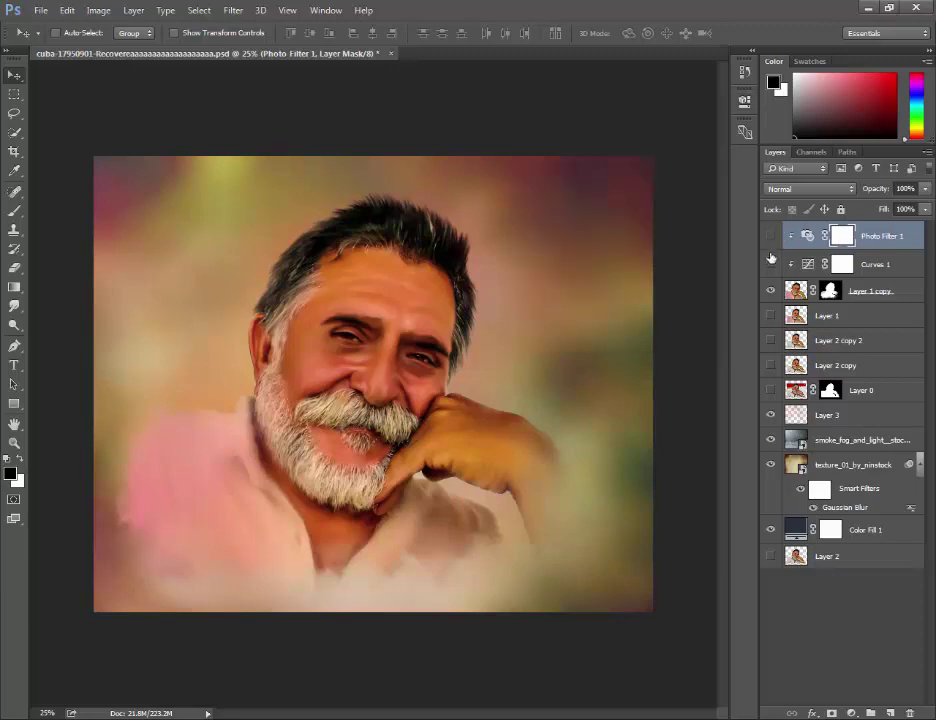
Step: Add a Levels adjustment layer above Layer 1 copy
{"action": "scroll", "coordinate": [368, 360], "scroll_direction": "up", "scroll_amount": 1}
{"action": "scroll", "coordinate": [368, 360], "scroll_direction": "up", "scroll_amount": 1}
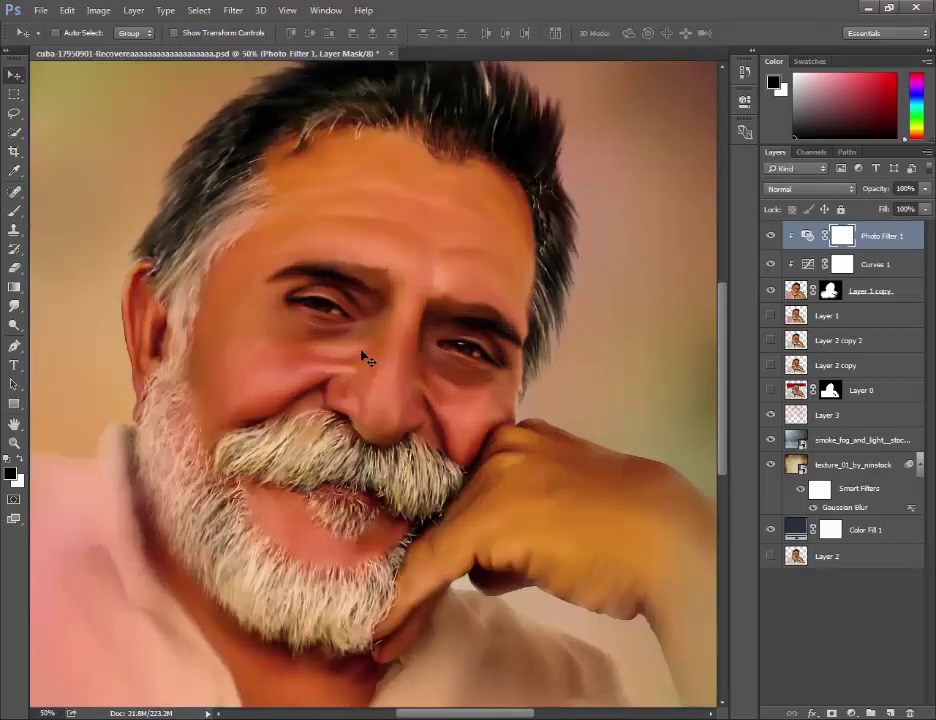
{"action": "scroll", "coordinate": [402, 339], "scroll_direction": "down", "scroll_amount": 2}
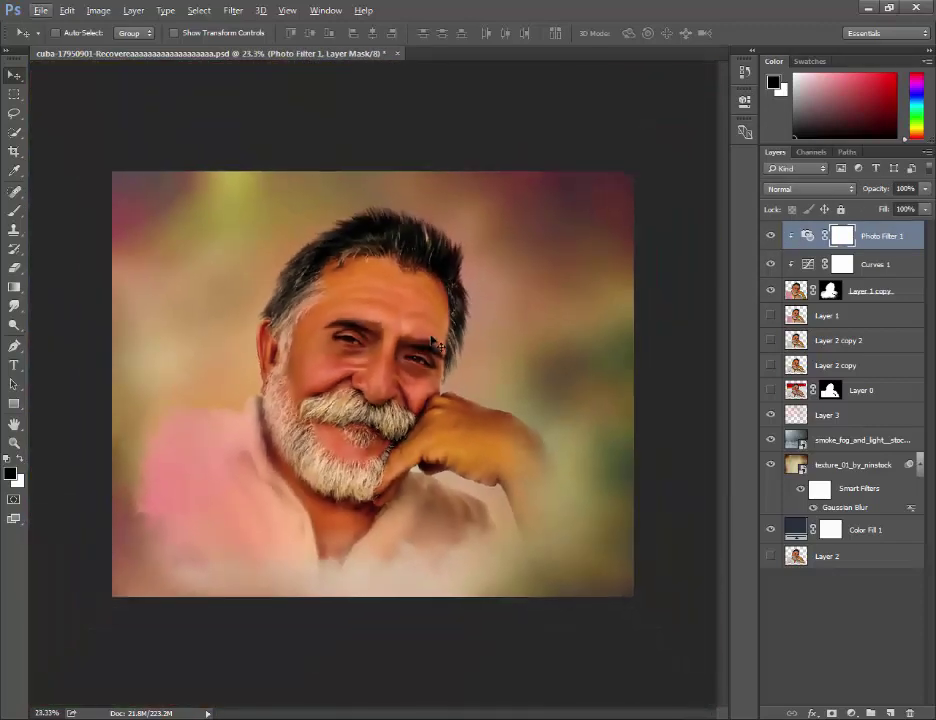
{"action": "left_click", "coordinate": [870, 291]}
{"action": "left_click", "coordinate": [851, 713]}
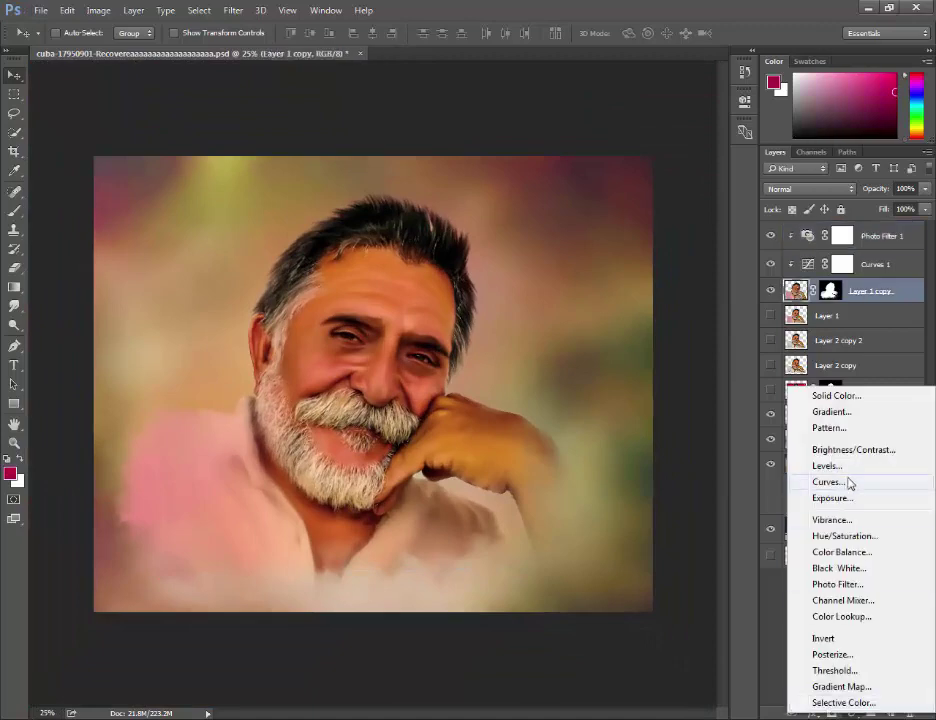
{"action": "left_click", "coordinate": [780, 464]}
Step: Set Levels inputs to 10/1.04/239 and output white to 246
{"action": "left_click_drag", "start_coordinate": [632, 244], "coordinate": [627, 246]}
{"action": "left_click_drag", "start_coordinate": [706, 241], "coordinate": [698, 243]}
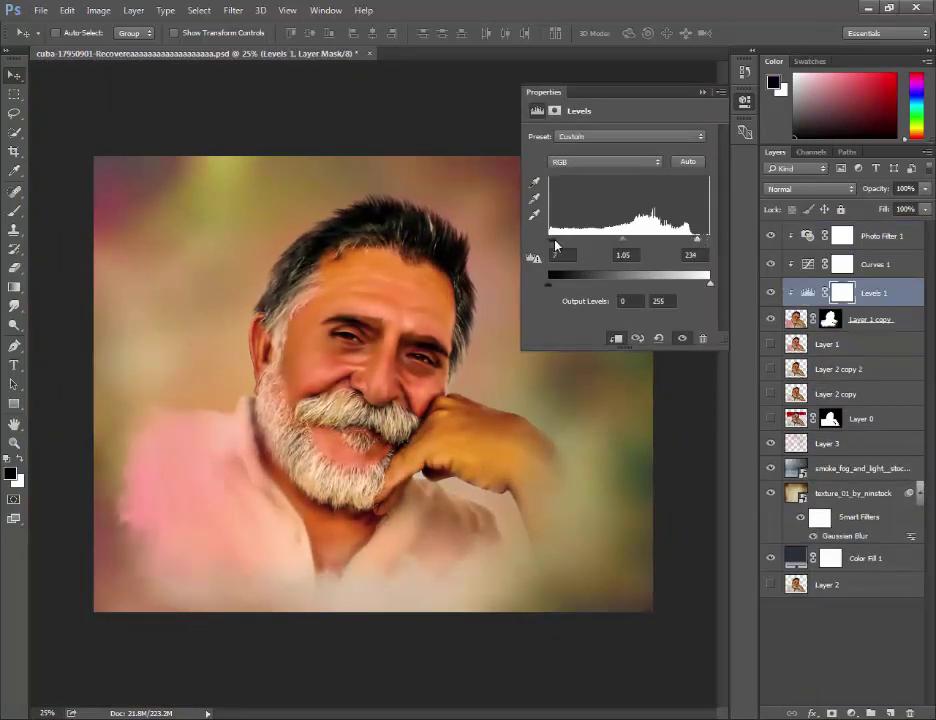
{"action": "left_click_drag", "start_coordinate": [557, 246], "coordinate": [558, 246]}
{"action": "left_click_drag", "start_coordinate": [623, 241], "coordinate": [625, 244]}
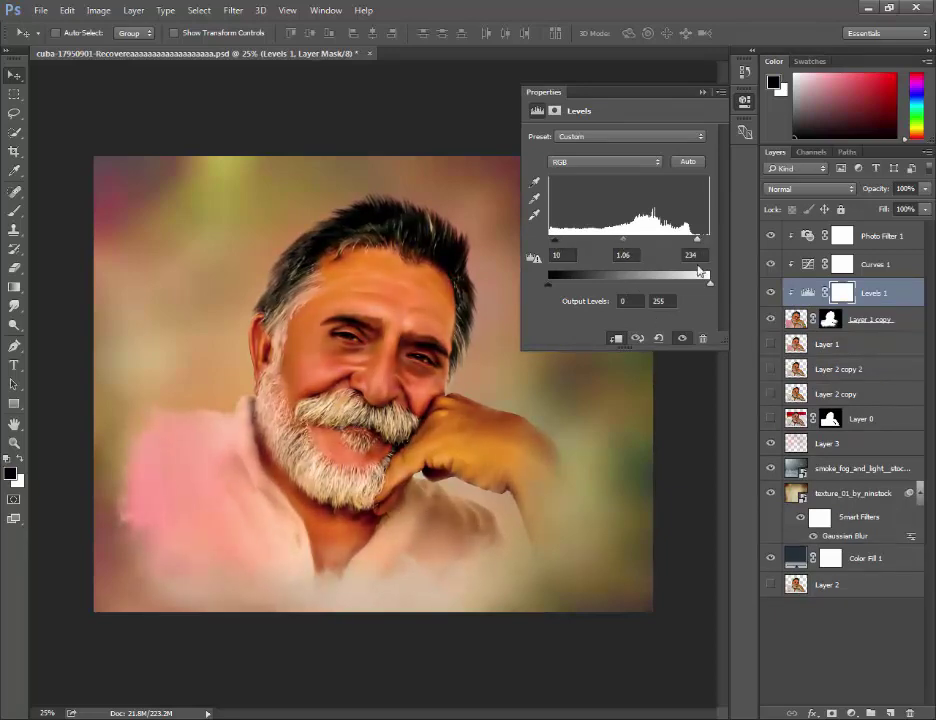
{"action": "left_click_drag", "start_coordinate": [708, 287], "coordinate": [701, 291]}
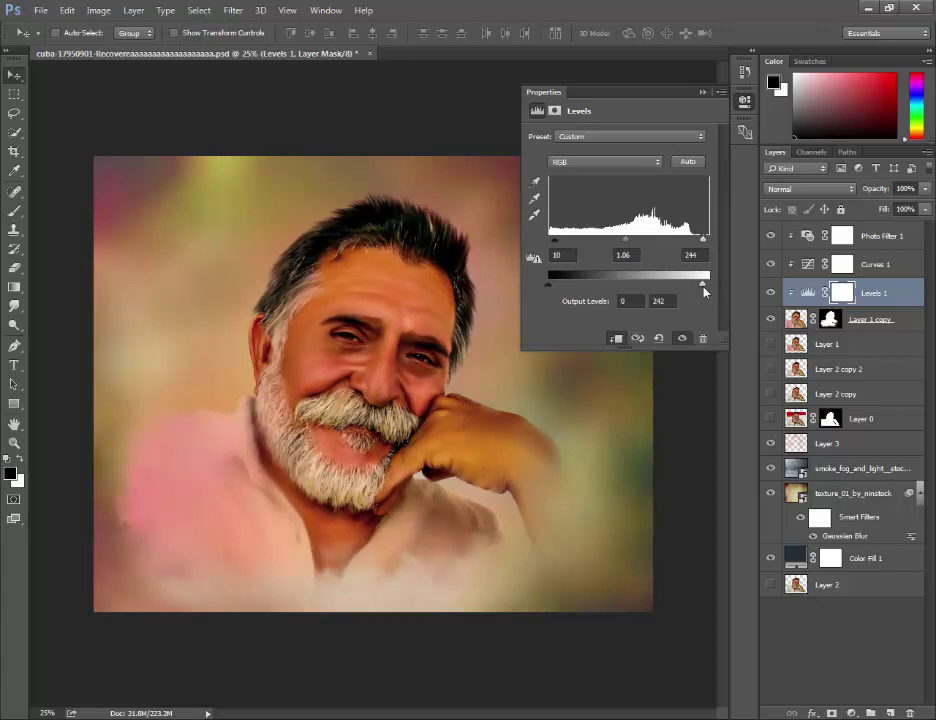
{"action": "left_click", "coordinate": [702, 92]}
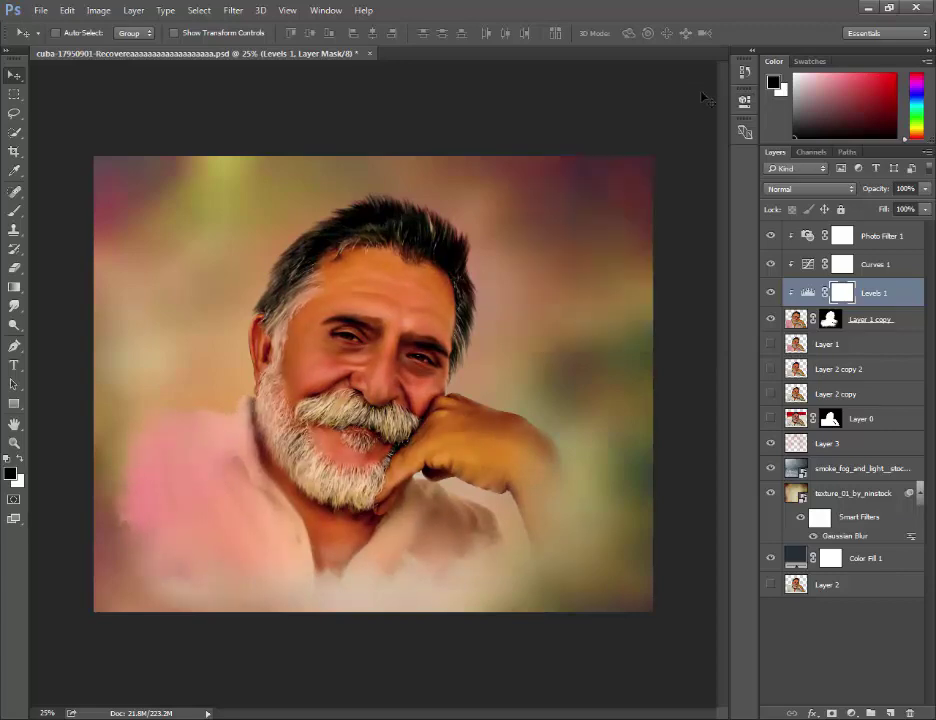
{"action": "double_click", "coordinate": [808, 292]}
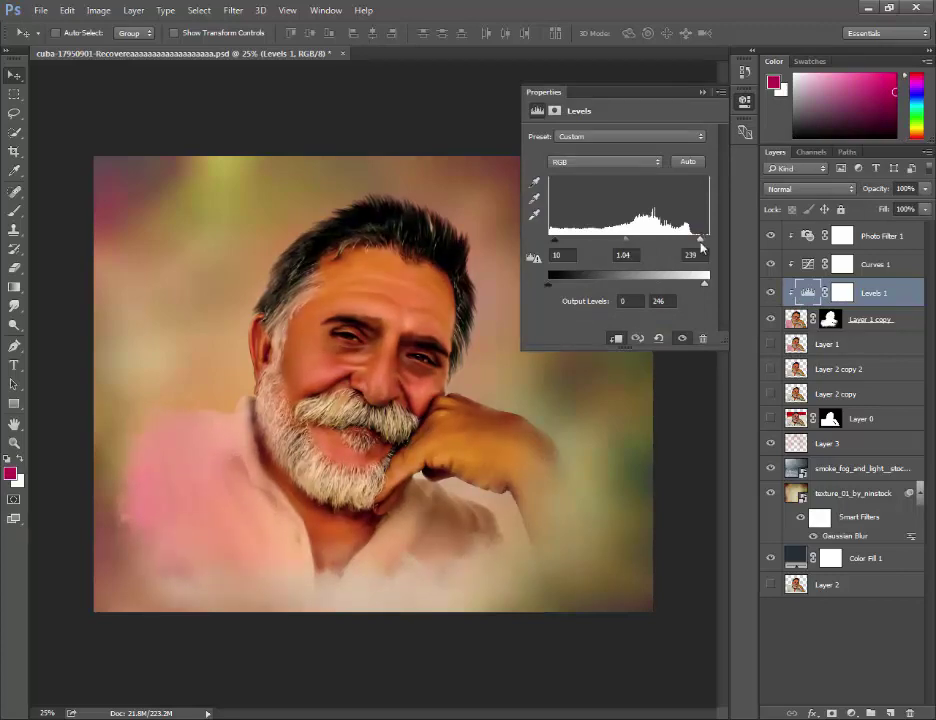
{"action": "left_click", "coordinate": [702, 92]}
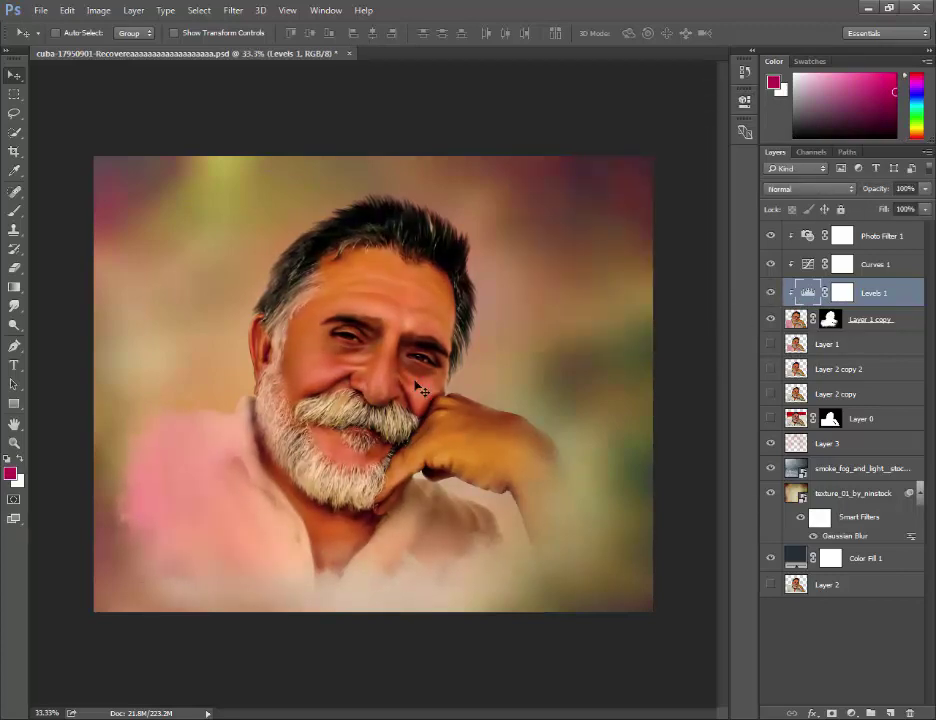
{"action": "scroll", "coordinate": [418, 396], "scroll_direction": "down", "scroll_amount": 1}
Step: Set texture_01_by_ninstock to Multiply at 41% opacity after comparing it on and off
{"action": "left_click", "coordinate": [795, 468]}
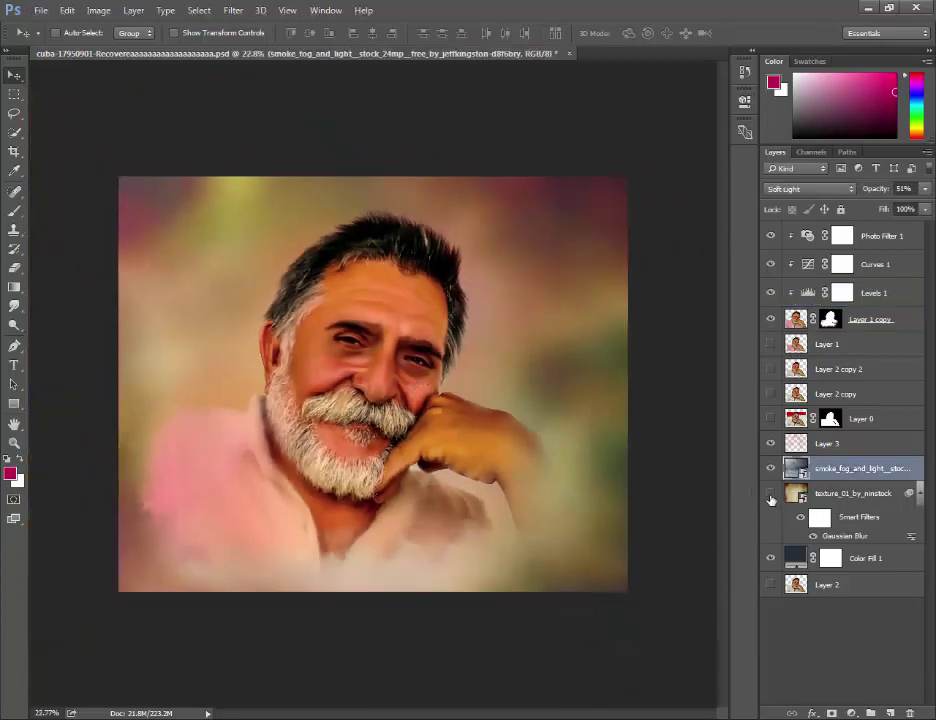
{"action": "left_click", "coordinate": [770, 493]}
{"action": "left_click", "coordinate": [770, 493]}
{"action": "left_click", "coordinate": [770, 493]}
{"action": "left_click", "coordinate": [770, 493]}
{"action": "left_click", "coordinate": [828, 495]}
{"action": "left_click", "coordinate": [810, 189]}
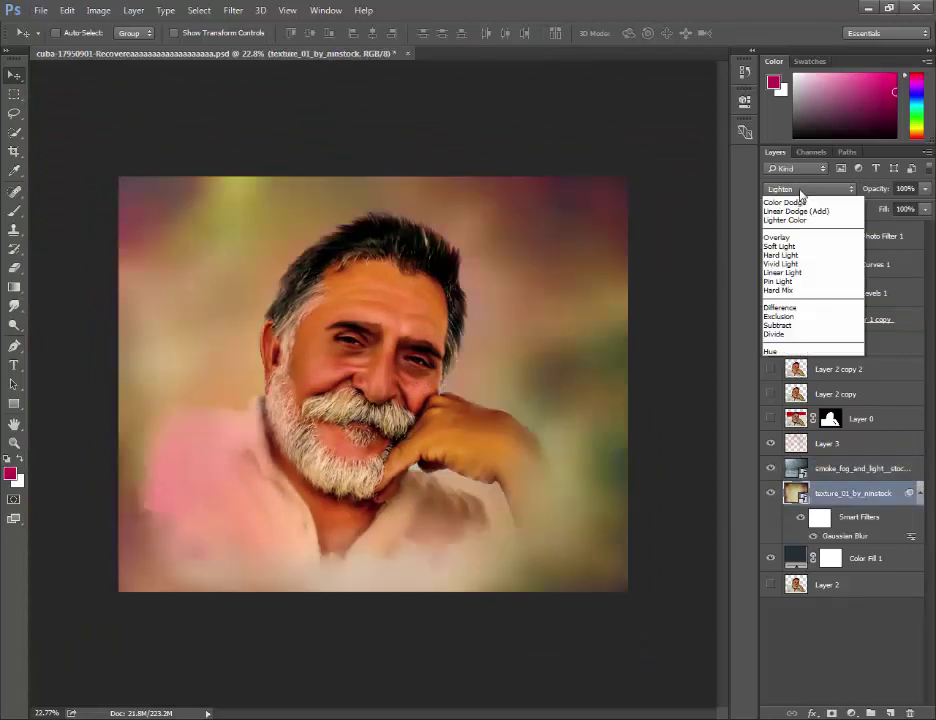
{"action": "left_click", "coordinate": [800, 192]}
{"action": "left_click", "coordinate": [800, 192]}
{"action": "left_click", "coordinate": [801, 250]}
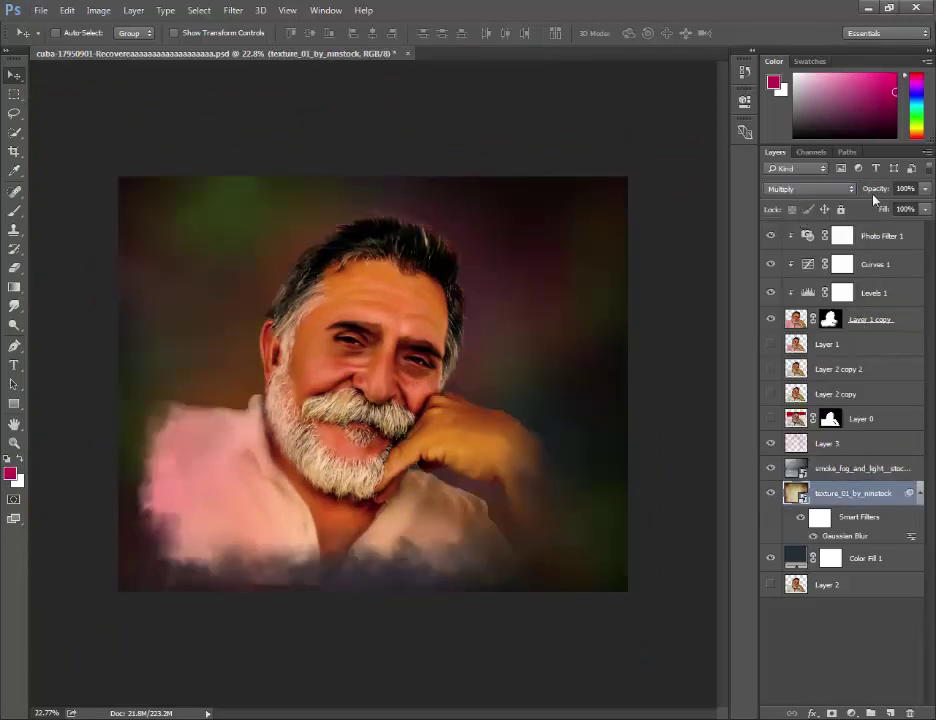
{"action": "left_click_drag", "start_coordinate": [874, 190], "coordinate": [867, 195]}
Step: Try Darken on Layer 3, then return it to Normal blending
{"action": "left_click", "coordinate": [822, 445]}
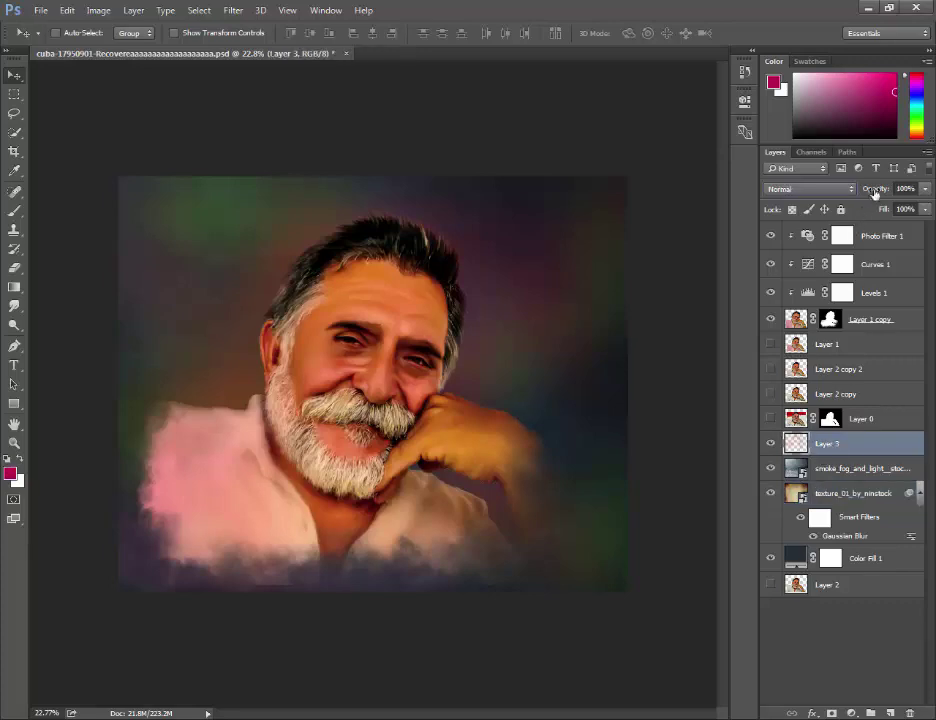
{"action": "left_click", "coordinate": [810, 189]}
{"action": "left_click", "coordinate": [818, 192]}
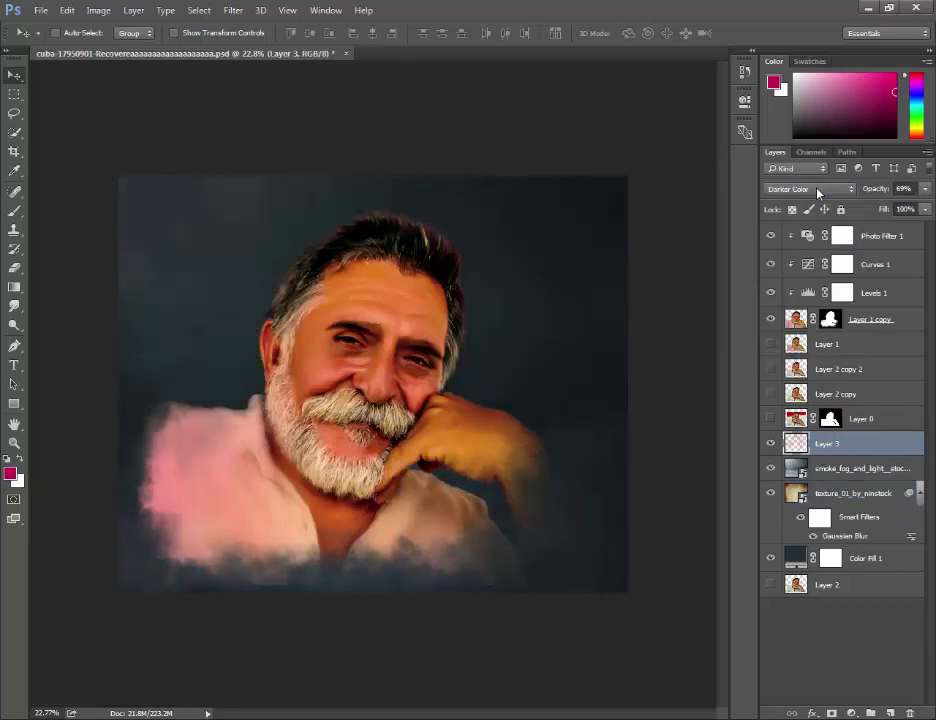
{"action": "scroll", "coordinate": [818, 192], "scroll_direction": "down", "scroll_amount": 6}
{"action": "scroll", "coordinate": [818, 192], "scroll_direction": "down", "scroll_amount": 6}
{"action": "scroll", "coordinate": [818, 192], "scroll_direction": "down", "scroll_amount": 4}
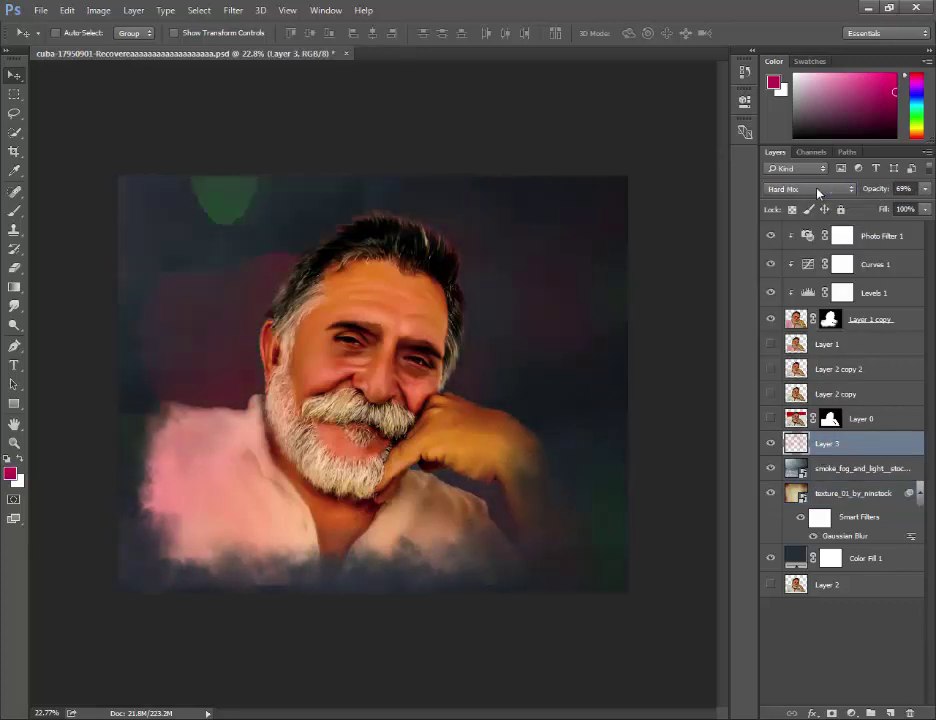
{"action": "scroll", "coordinate": [818, 192], "scroll_direction": "down", "scroll_amount": 3}
{"action": "left_click", "coordinate": [818, 192]}
{"action": "left_click", "coordinate": [790, 195]}
Step: Change Color Fill 1 to near-black #080808 and make smoke_fog the active layer
{"action": "double_click", "coordinate": [791, 560]}
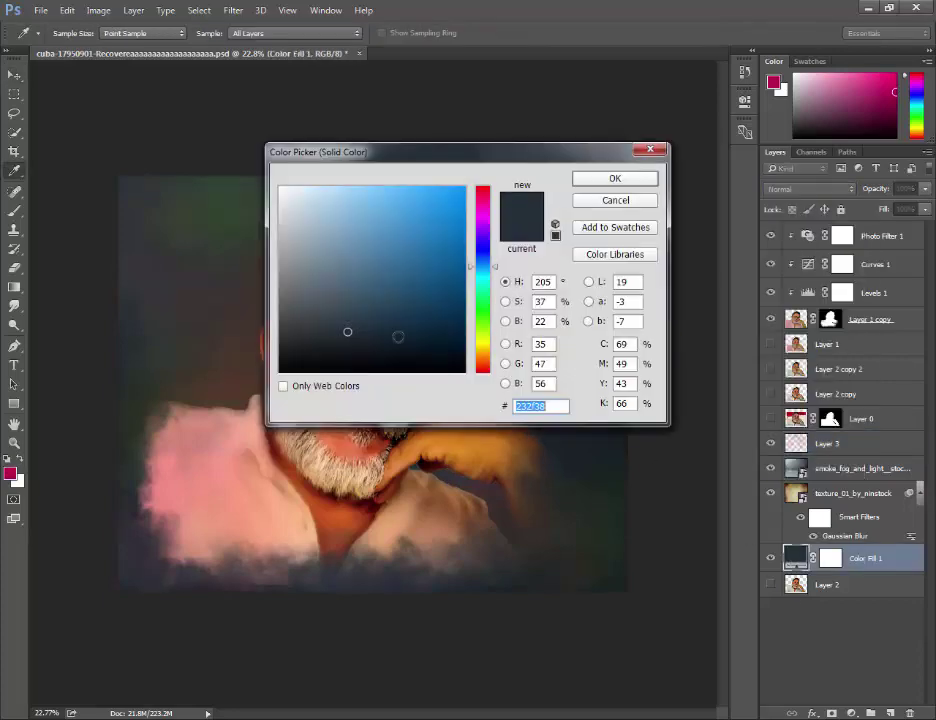
{"action": "mouse_move", "coordinate": [397, 334]}
{"action": "left_mouse_down"}
{"action": "mouse_move", "coordinate": [340, 330]}
{"action": "mouse_move", "coordinate": [288, 361]}
{"action": "left_mouse_up"}
{"action": "left_click", "coordinate": [615, 178]}
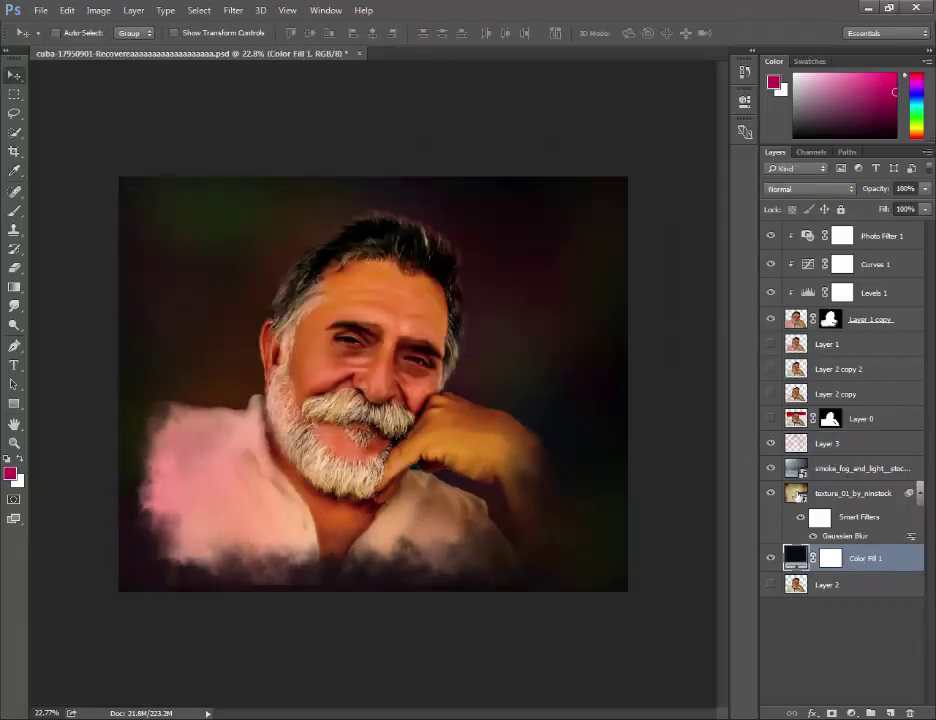
{"action": "left_click", "coordinate": [850, 468]}
{"action": "scroll", "coordinate": [794, 190], "scroll_direction": "down", "scroll_amount": 2}
Step: Set the smoke fog layer to Linear Burn at about 53% opacity
{"action": "scroll", "coordinate": [794, 190], "scroll_direction": "up", "scroll_amount": 2}
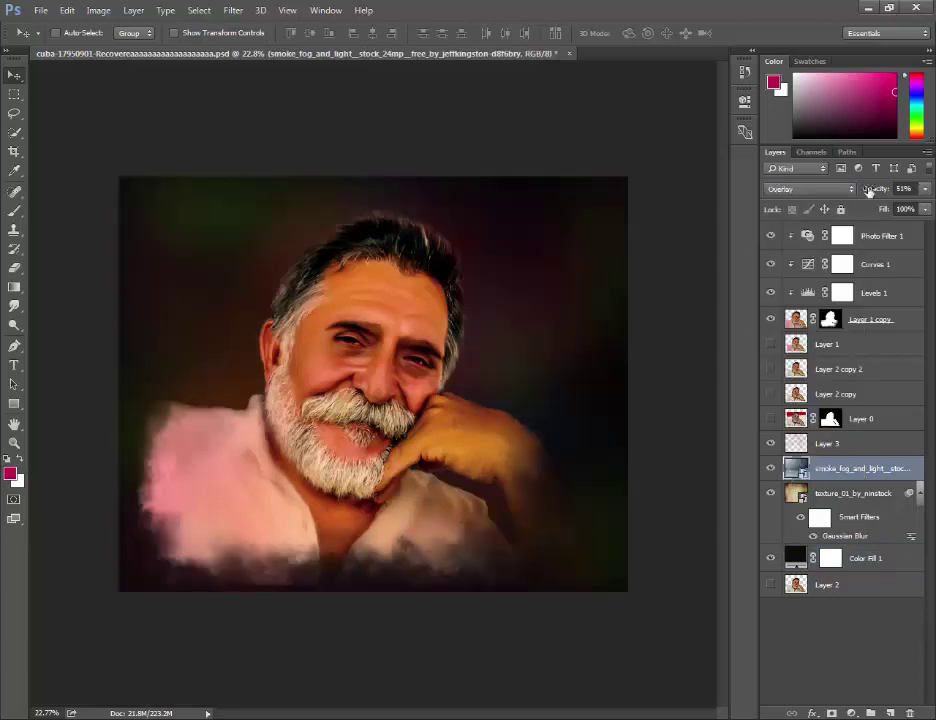
{"action": "left_click_drag", "start_coordinate": [869, 190], "coordinate": [883, 195]}
{"action": "scroll", "coordinate": [830, 195], "scroll_direction": "down", "scroll_amount": 2}
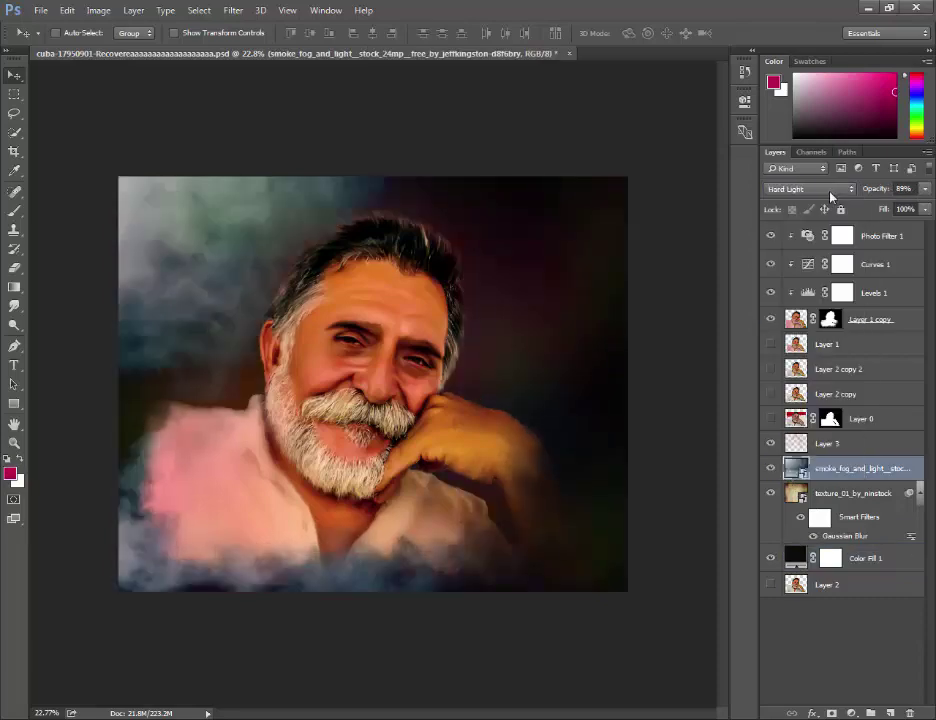
{"action": "scroll", "coordinate": [830, 195], "scroll_direction": "down", "scroll_amount": 2}
{"action": "scroll", "coordinate": [830, 195], "scroll_direction": "down", "scroll_amount": 4}
{"action": "scroll", "coordinate": [830, 195], "scroll_direction": "down", "scroll_amount": 2}
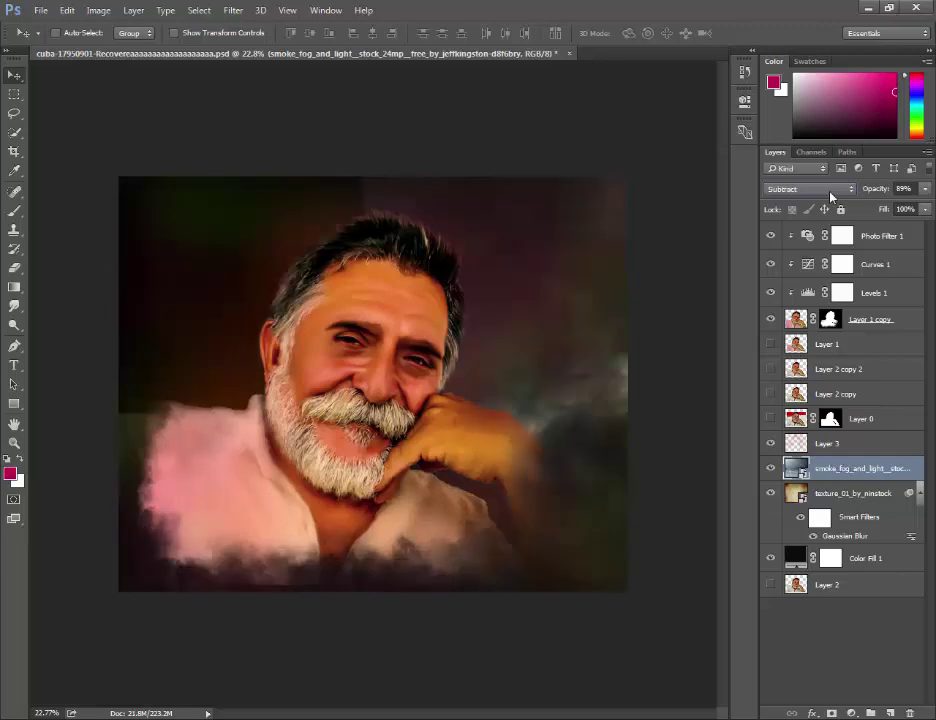
{"action": "scroll", "coordinate": [837, 196], "scroll_direction": "down", "scroll_amount": 2}
{"action": "scroll", "coordinate": [837, 196], "scroll_direction": "down", "scroll_amount": 2}
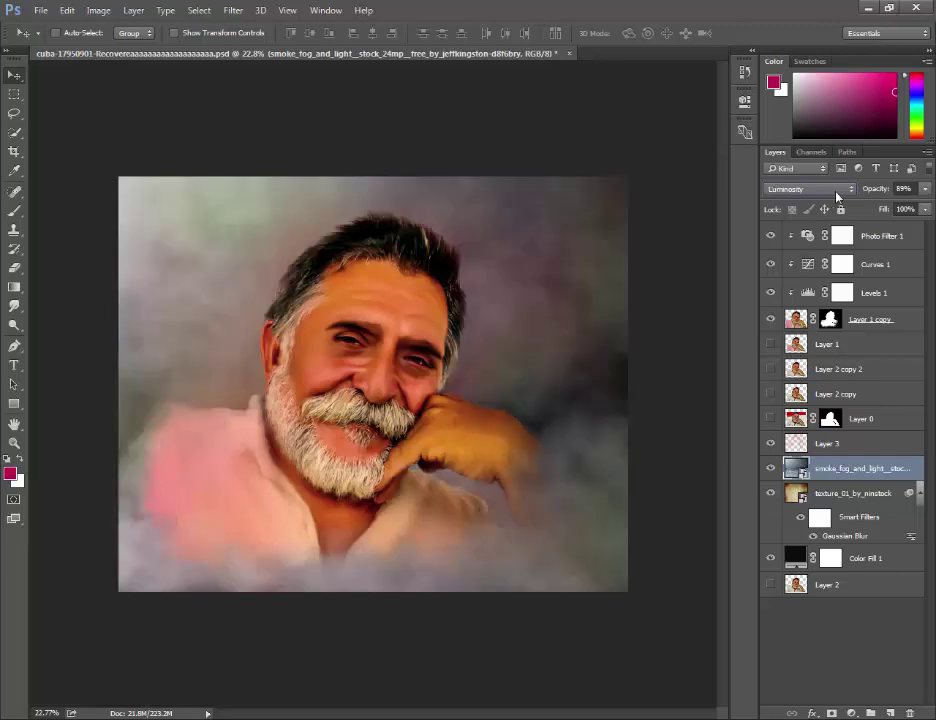
{"action": "left_click", "coordinate": [837, 192]}
{"action": "left_click", "coordinate": [783, 254]}
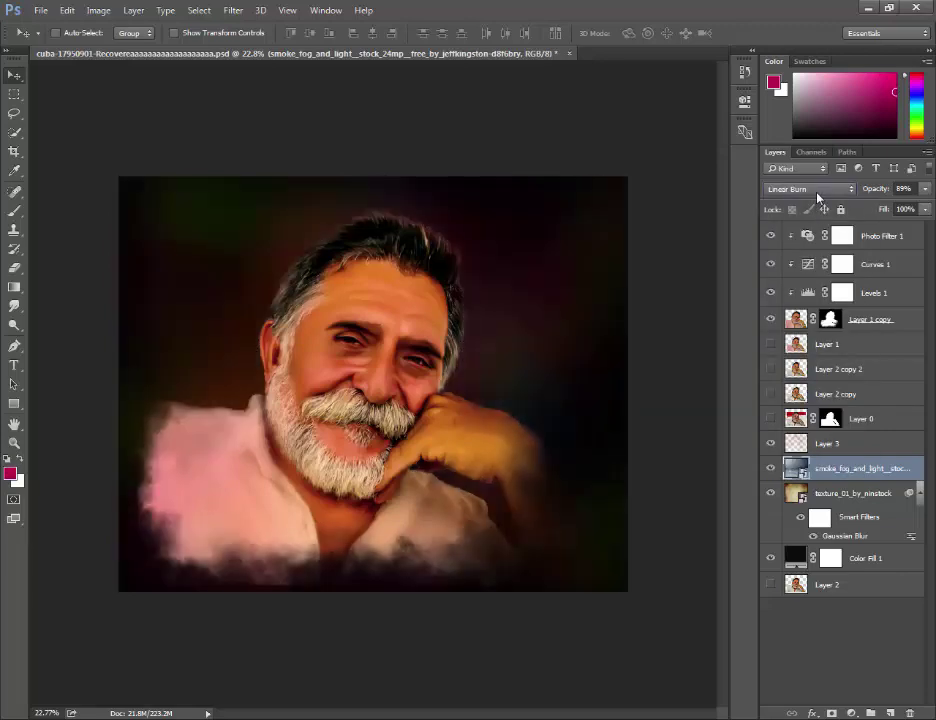
{"action": "left_click_drag", "start_coordinate": [895, 190], "coordinate": [871, 192]}
Step: Set texture_01_by_ninstock to Normal and raise its opacity
{"action": "key", "text": "alt+bracketleft"}
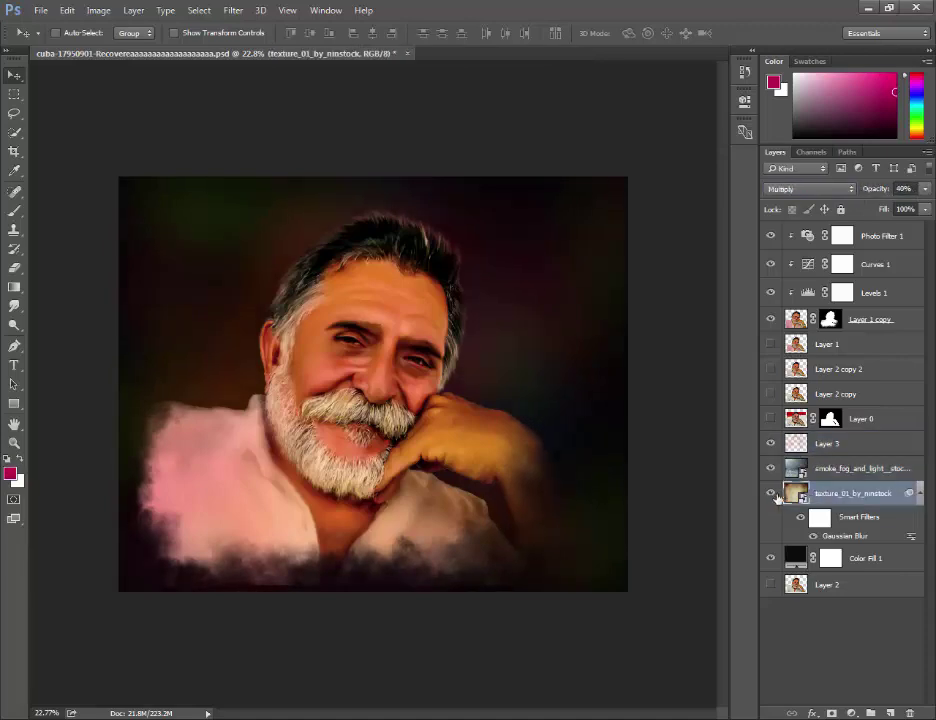
{"action": "scroll", "coordinate": [820, 190], "scroll_direction": "up", "scroll_amount": 3}
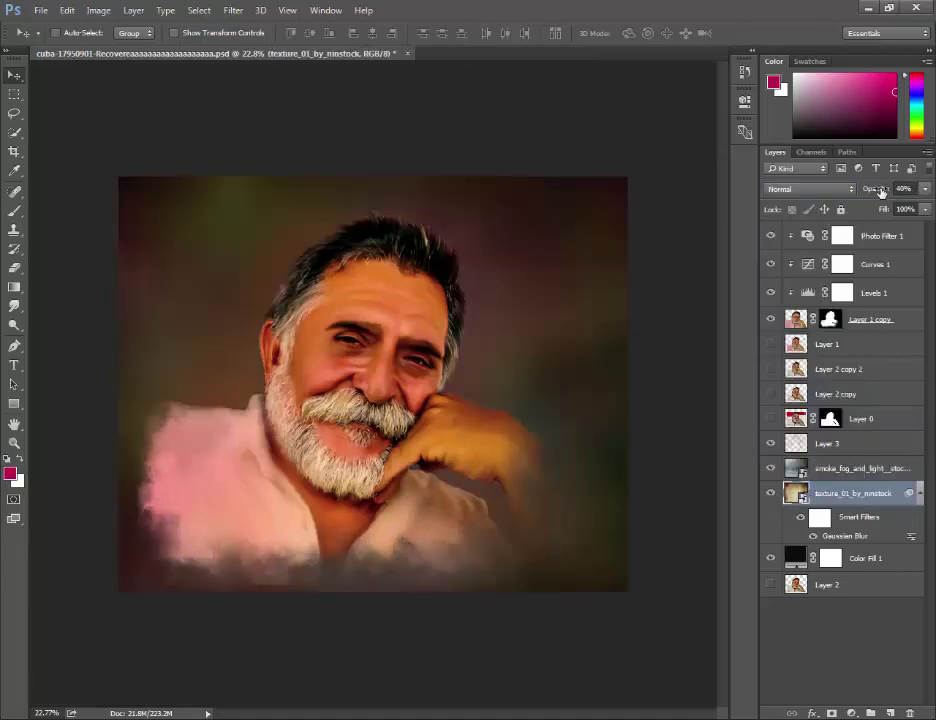
{"action": "left_click_drag", "start_coordinate": [872, 190], "coordinate": [898, 192]}
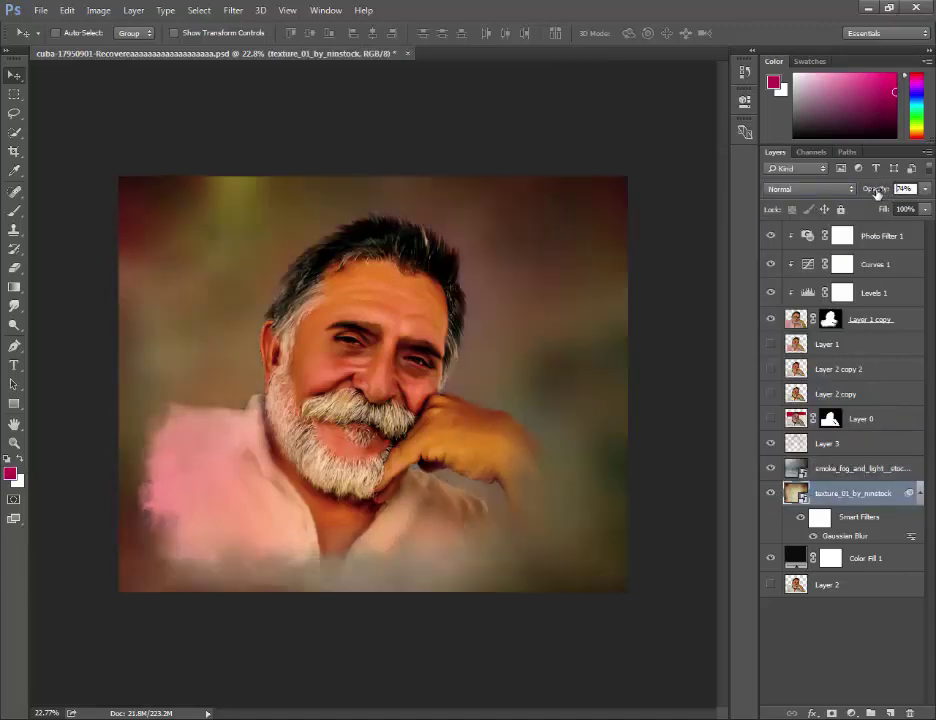
{"action": "key", "text": "ctrl+plus"}
Step: Set Layer 3 to Linear Dodge (Add) blending at 68% opacity
{"action": "left_click", "coordinate": [826, 443]}
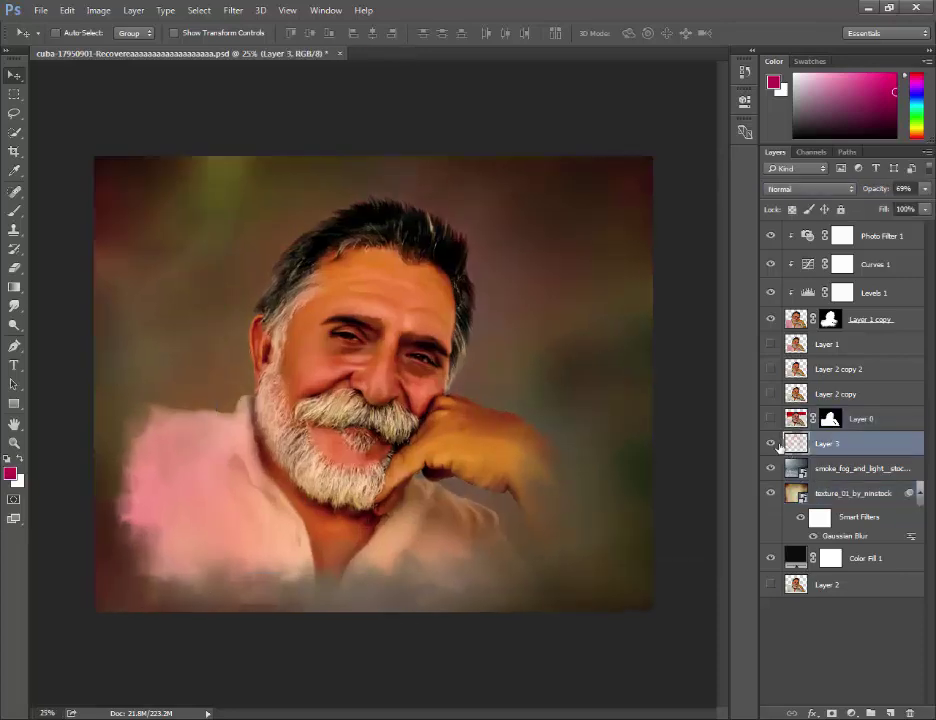
{"action": "left_click", "coordinate": [810, 189]}
{"action": "left_click", "coordinate": [805, 217]}
{"action": "scroll", "coordinate": [805, 190], "scroll_direction": "down", "scroll_amount": 4}
{"action": "scroll", "coordinate": [805, 190], "scroll_direction": "down", "scroll_amount": 3}
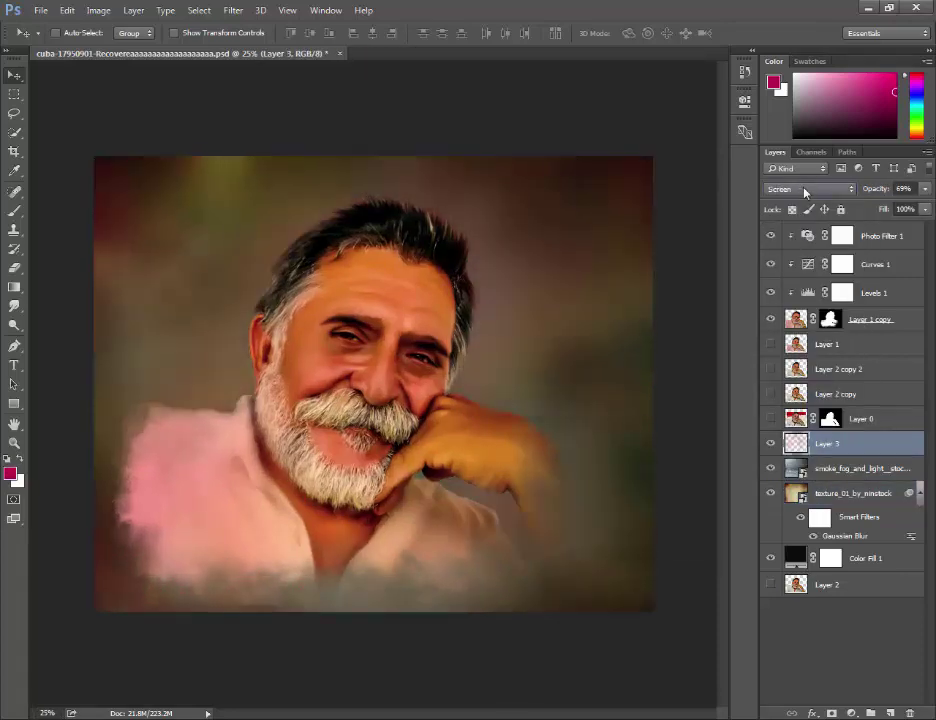
{"action": "scroll", "coordinate": [805, 190], "scroll_direction": "down", "scroll_amount": 1}
{"action": "scroll", "coordinate": [805, 190], "scroll_direction": "down", "scroll_amount": 1}
{"action": "scroll", "coordinate": [805, 190], "scroll_direction": "down", "scroll_amount": 1}
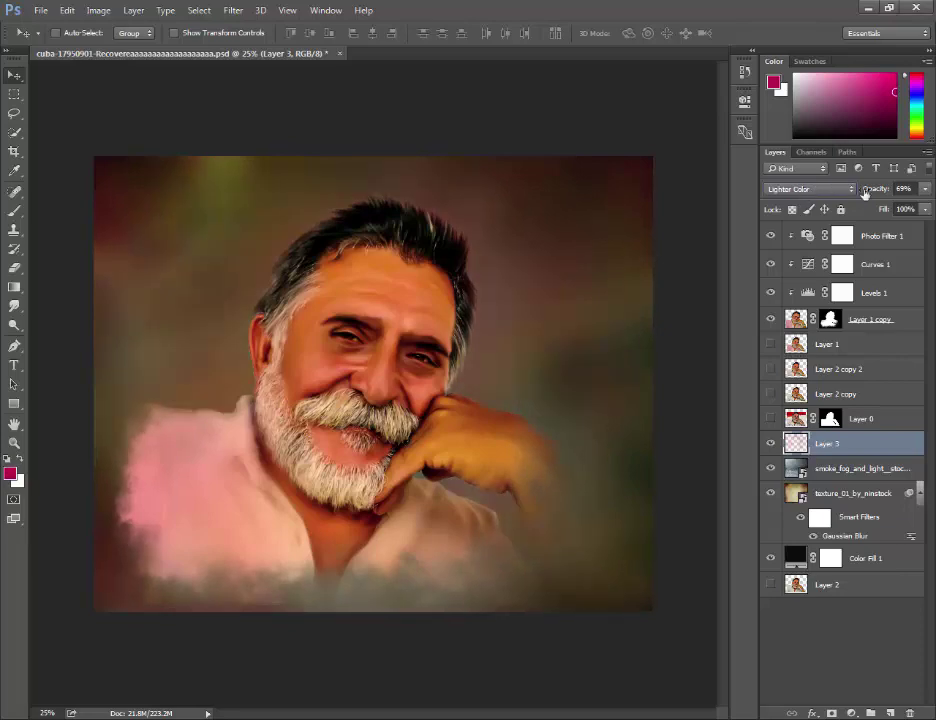
{"action": "scroll", "coordinate": [903, 189], "scroll_direction": "down", "scroll_amount": 1}
{"action": "key", "text": "shift+minus"}
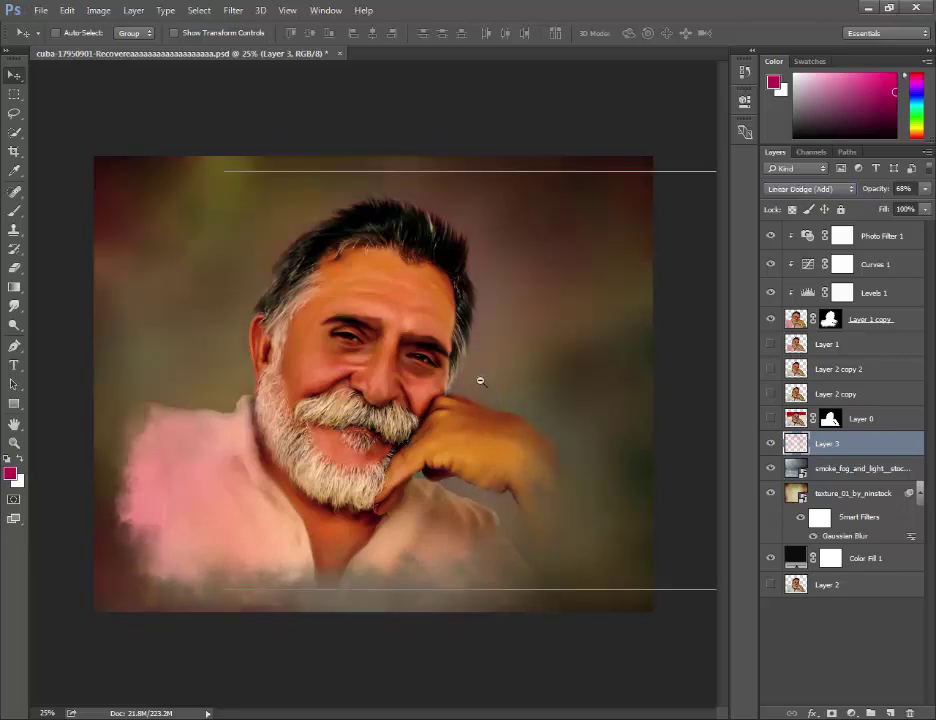
{"action": "key", "text": "ctrl+minus"}
{"action": "scroll", "coordinate": [406, 381], "scroll_direction": "up", "scroll_amount": 2}
{"action": "scroll", "coordinate": [547, 396], "scroll_direction": "up", "scroll_amount": 2}
{"action": "scroll", "coordinate": [547, 396], "scroll_direction": "down", "scroll_amount": 1}
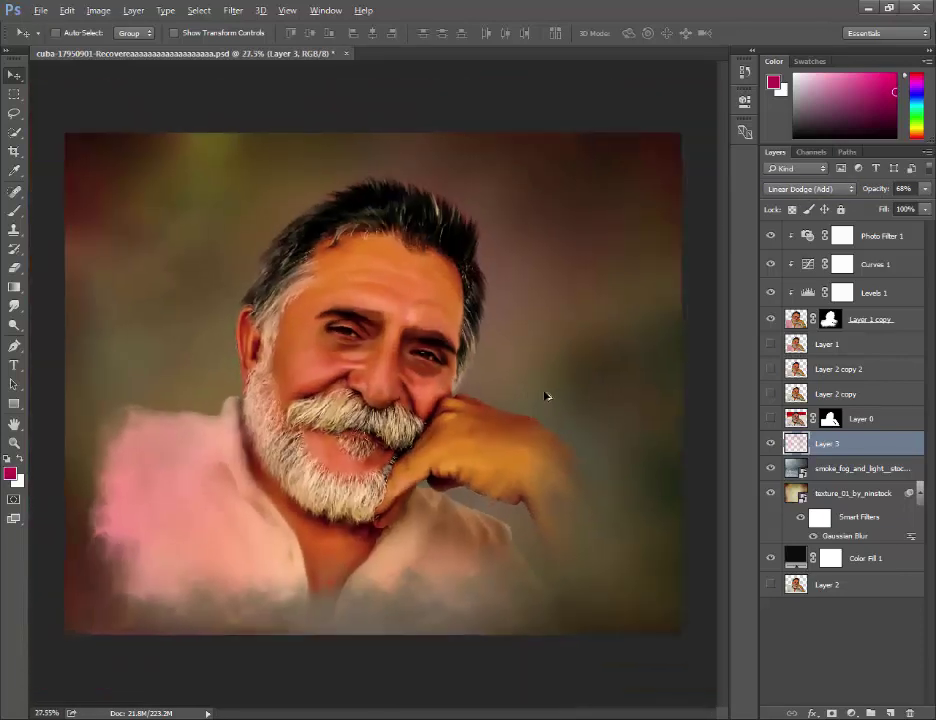
Step: Set up the Smudge tool on Layer 1 copy at 55 px and about 24% strength
{"action": "left_click", "coordinate": [795, 319]}
{"action": "scroll", "coordinate": [368, 313], "scroll_direction": "up", "scroll_amount": 1}
{"action": "scroll", "coordinate": [368, 313], "scroll_direction": "up", "scroll_amount": 2}
{"action": "key", "text": "b"}
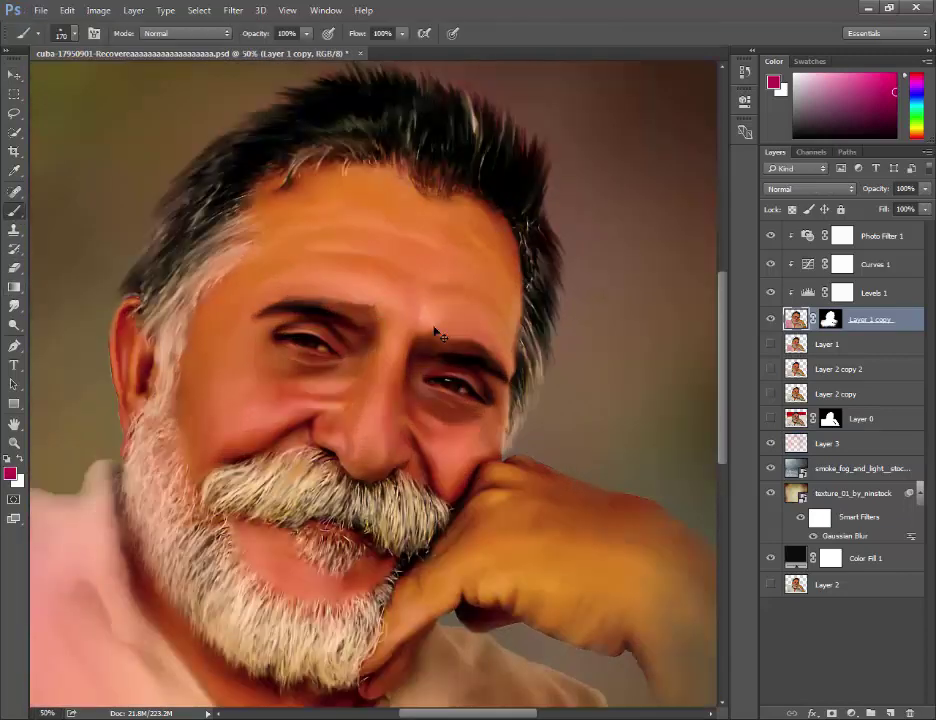
{"action": "key", "text": "r"}
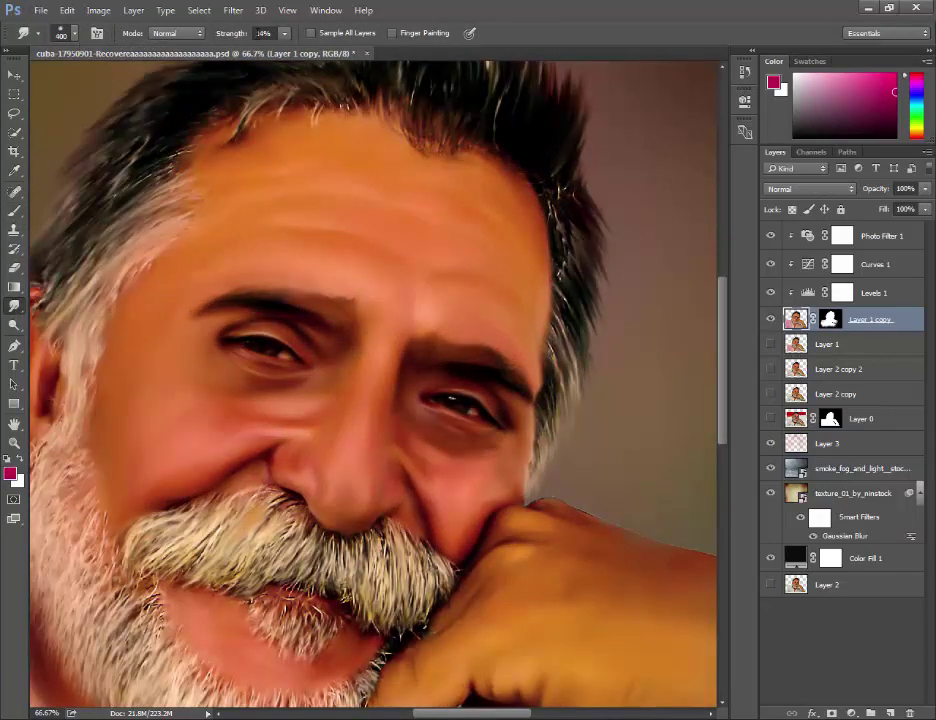
{"action": "left_click", "coordinate": [67, 33]}
{"action": "type", "text": "55"}
{"action": "key", "text": "Return"}
{"action": "scroll", "coordinate": [190, 445], "scroll_direction": "down", "scroll_amount": 1}
{"action": "scroll", "coordinate": [200, 438], "scroll_direction": "down", "scroll_amount": 1}
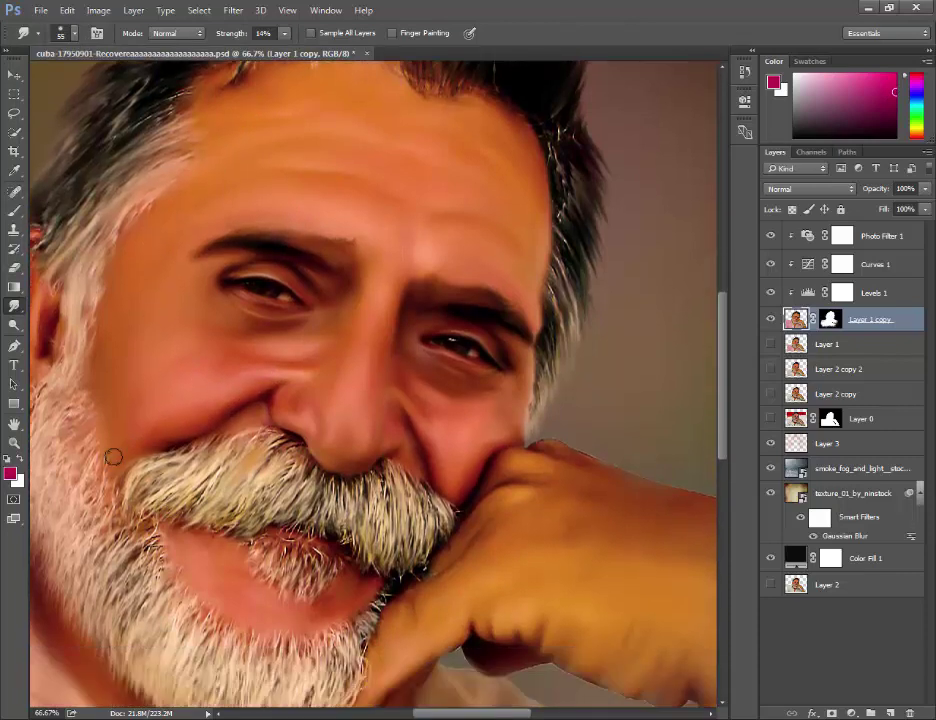
{"action": "left_click", "coordinate": [285, 34]}
{"action": "left_click_drag", "start_coordinate": [285, 50], "coordinate": [306, 52]}
Step: Smudge the face and beard smoother with the brush enlarged to about 68 px
{"action": "scroll", "coordinate": [493, 317], "scroll_direction": "up", "scroll_amount": 1}
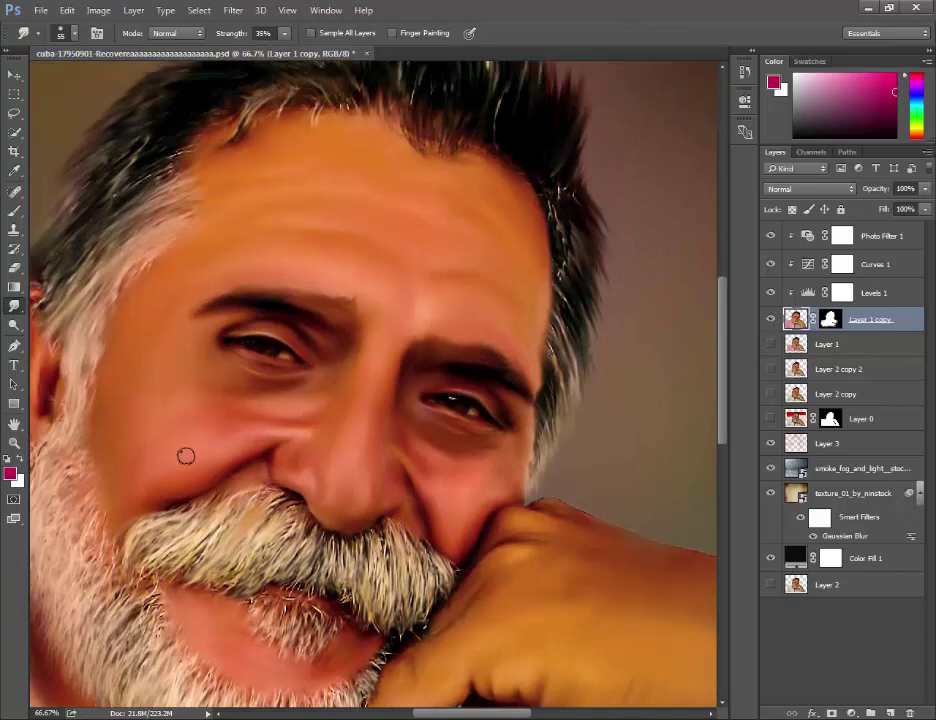
{"action": "left_click_drag", "start_coordinate": [184, 453], "coordinate": [306, 447]}
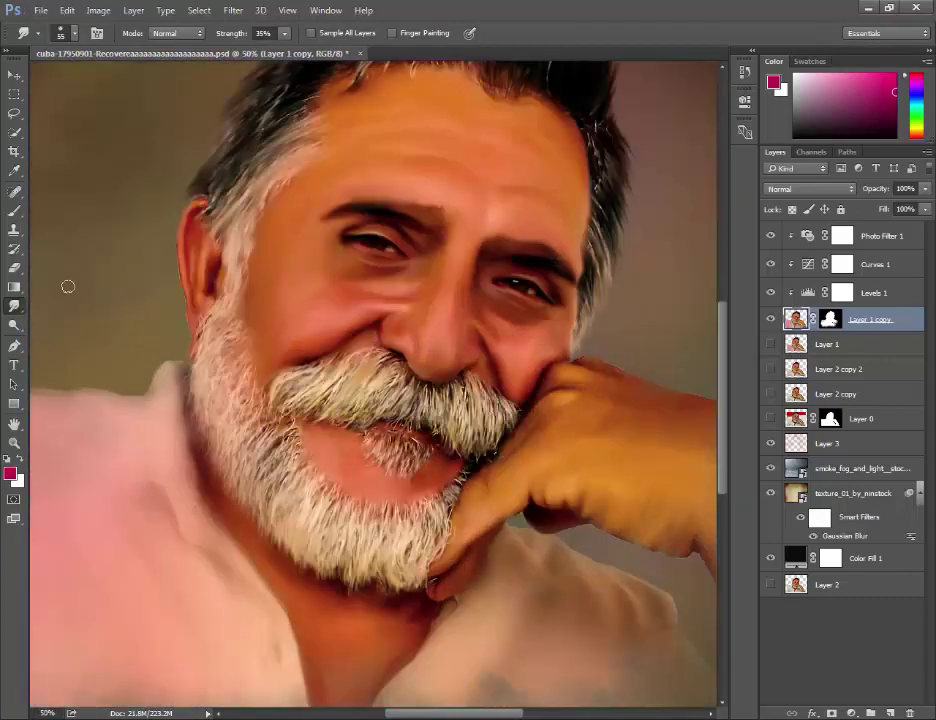
{"action": "left_click", "coordinate": [65, 33]}
{"action": "left_click_drag", "start_coordinate": [100, 78], "coordinate": [113, 85]}
{"action": "key", "text": "Return"}
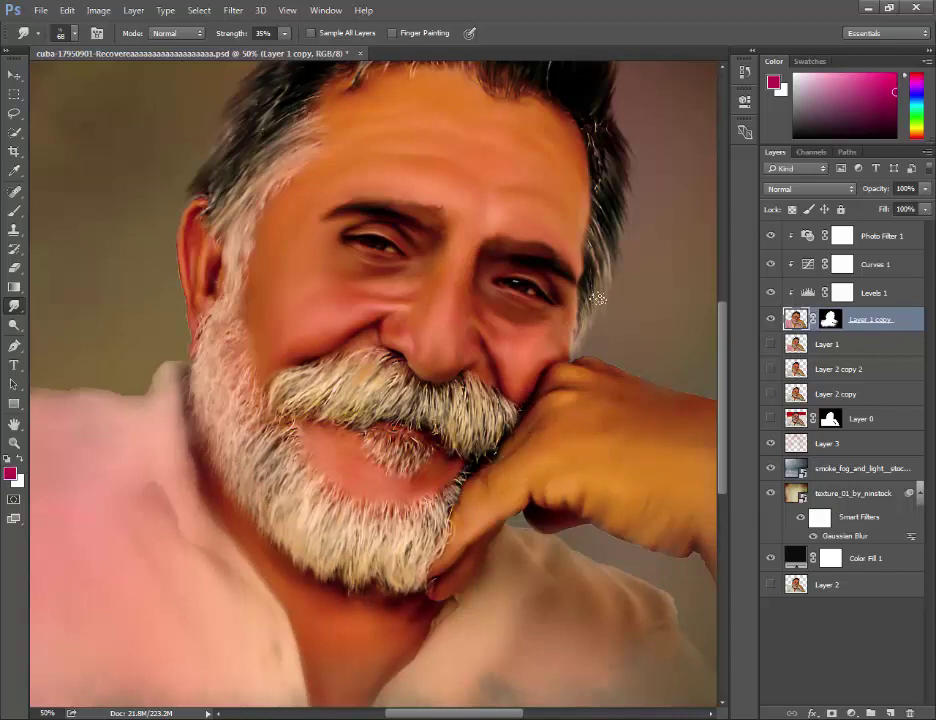
{"action": "scroll", "coordinate": [533, 349], "scroll_direction": "up", "scroll_amount": 3}
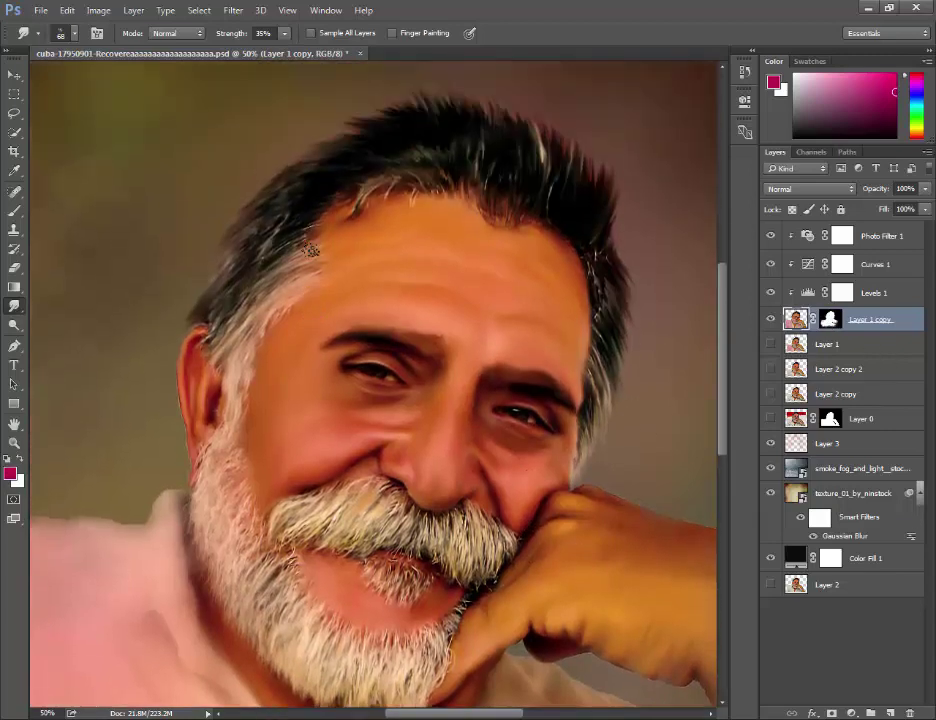
Step: Place the ZAINU logo at about 23% in the lower-right corner, layered on top
{"action": "key", "text": "v"}
{"action": "key", "text": "ctrl+0"}
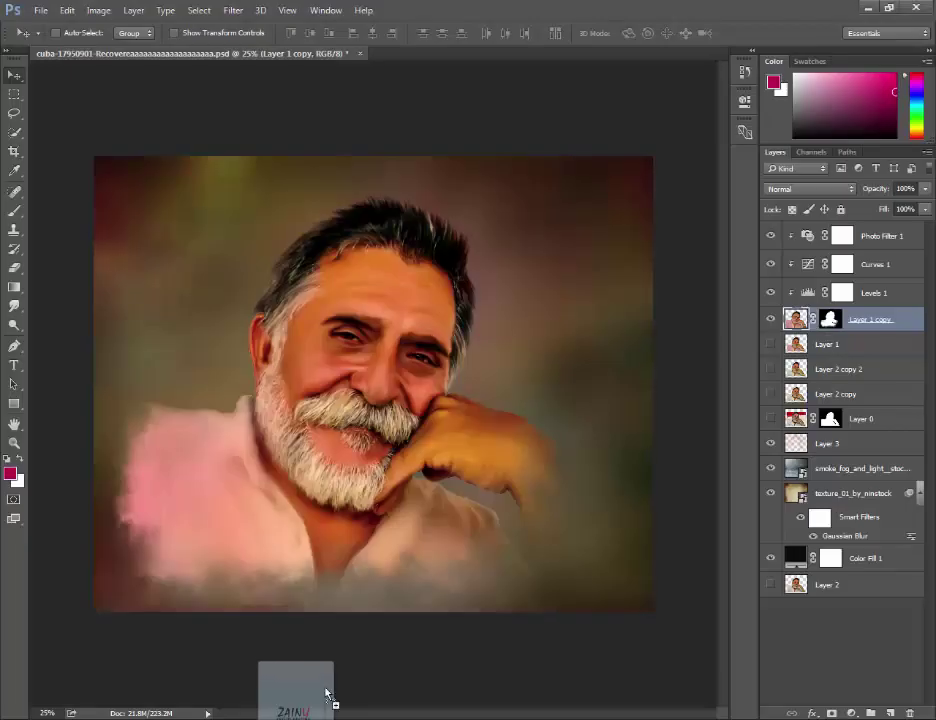
{"action": "left_click_drag", "start_coordinate": [433, 585], "coordinate": [439, 486]}
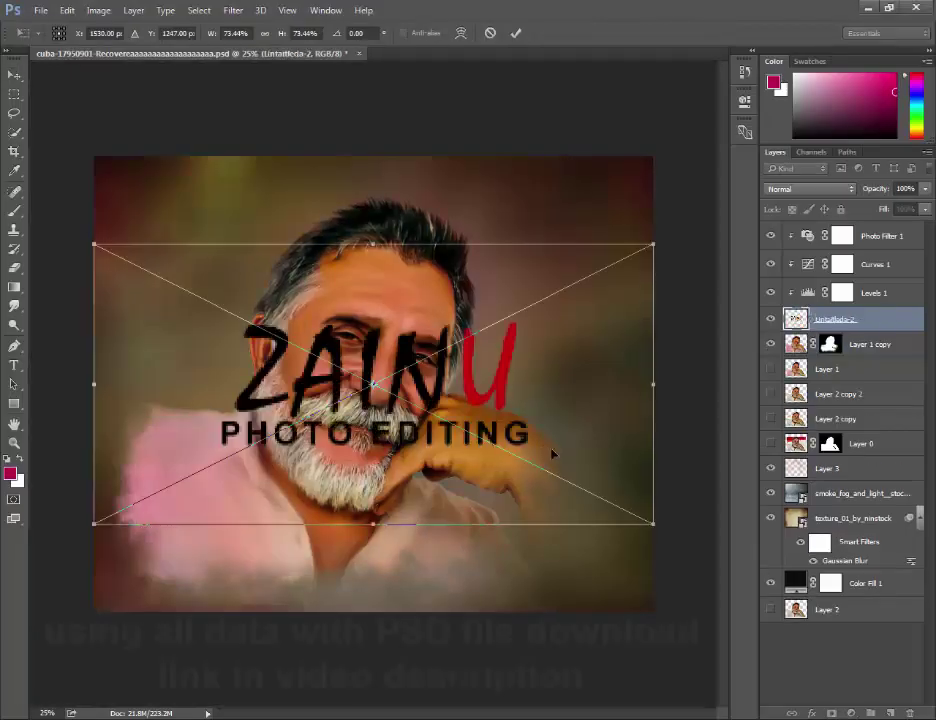
{"action": "mouse_move", "coordinate": [653, 523]}
{"action": "left_mouse_down"}
{"action": "mouse_move", "coordinate": [477, 399]}
{"action": "mouse_move", "coordinate": [458, 425]}
{"action": "left_mouse_up"}
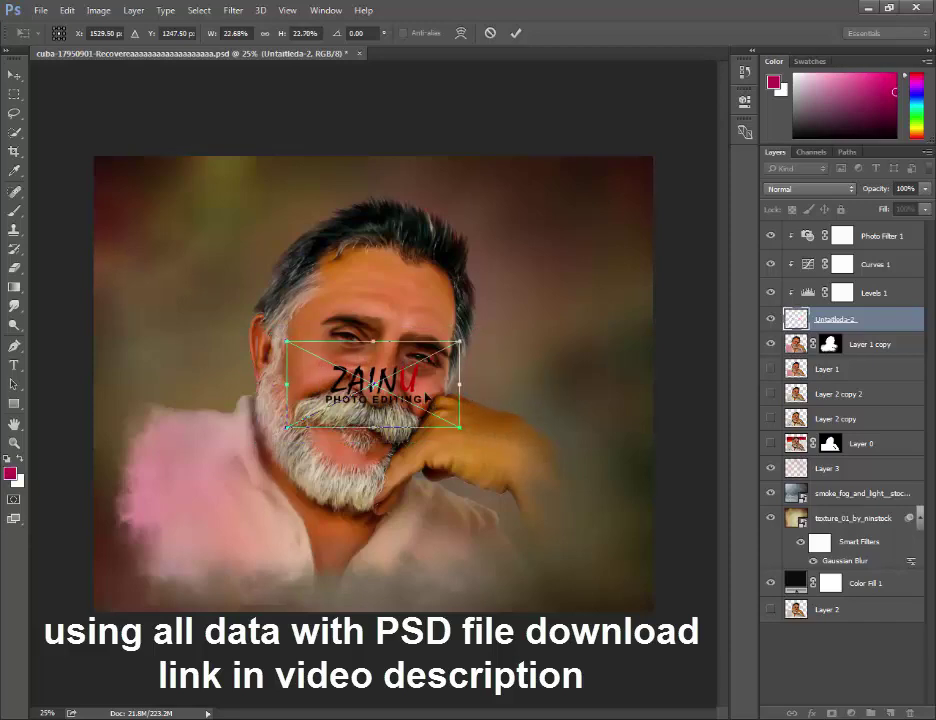
{"action": "left_click_drag", "start_coordinate": [395, 385], "coordinate": [538, 579]}
{"action": "left_click_drag", "start_coordinate": [606, 626], "coordinate": [673, 640]}
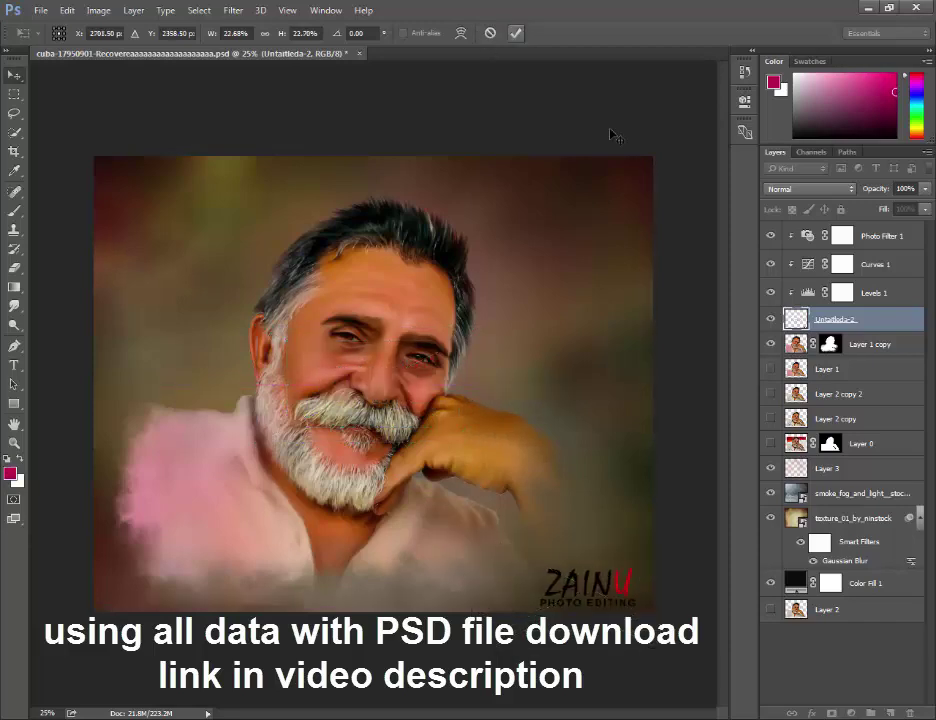
{"action": "key", "text": "Return"}
{"action": "left_click_drag", "start_coordinate": [898, 335], "coordinate": [870, 228]}
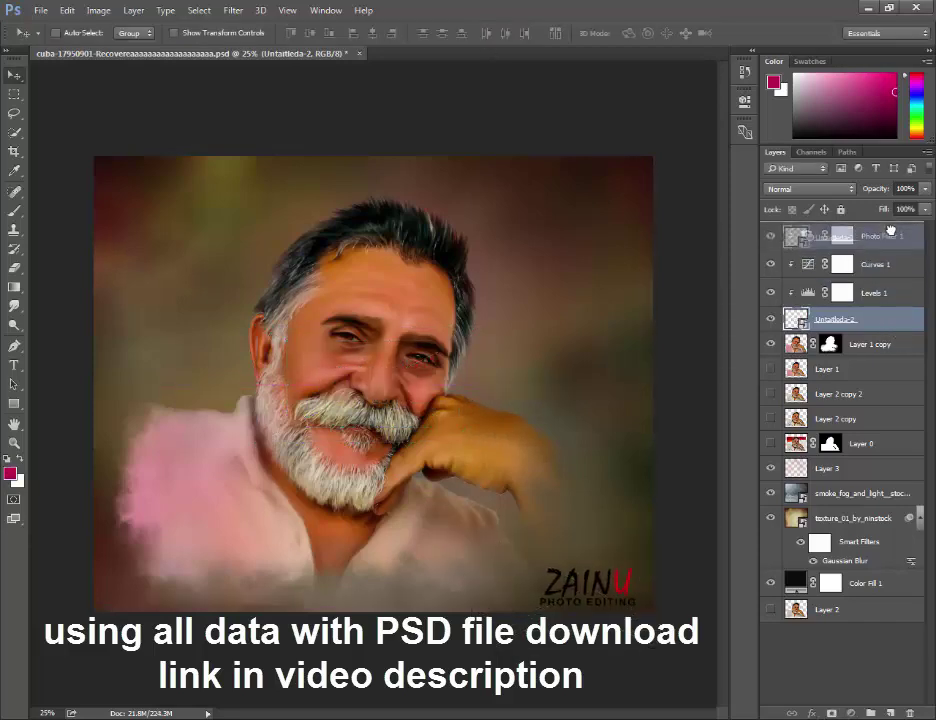
Step: Review the stack: Photo Filter 1, Curves 1, Layer 1 copy and Levels 1
{"action": "left_click", "coordinate": [862, 261]}
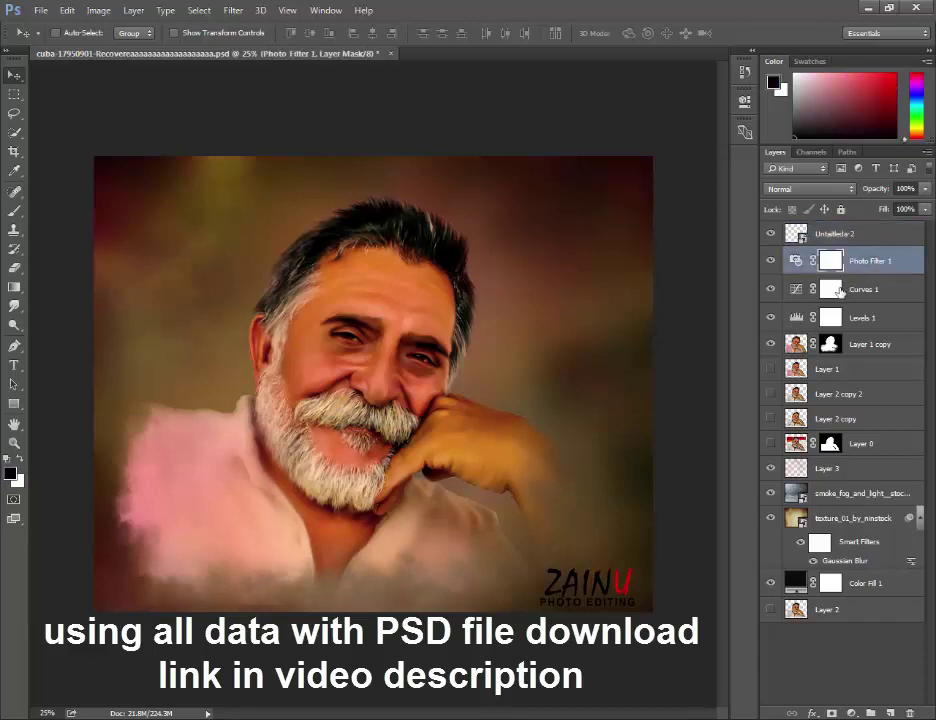
{"action": "left_click", "coordinate": [847, 290]}
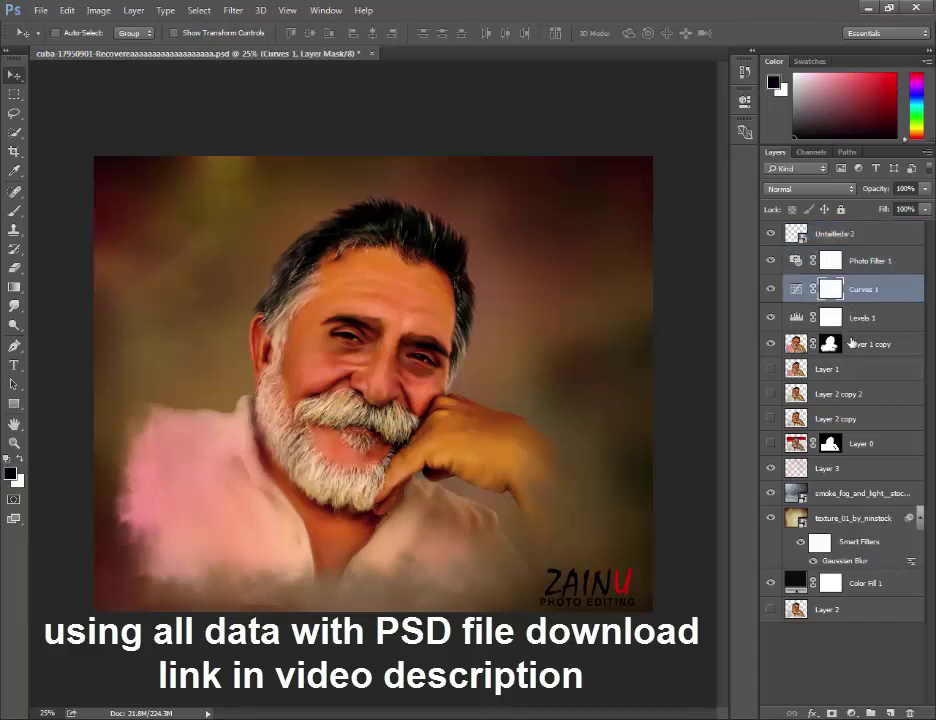
{"action": "left_click", "coordinate": [851, 344]}
{"action": "left_click", "coordinate": [832, 318]}
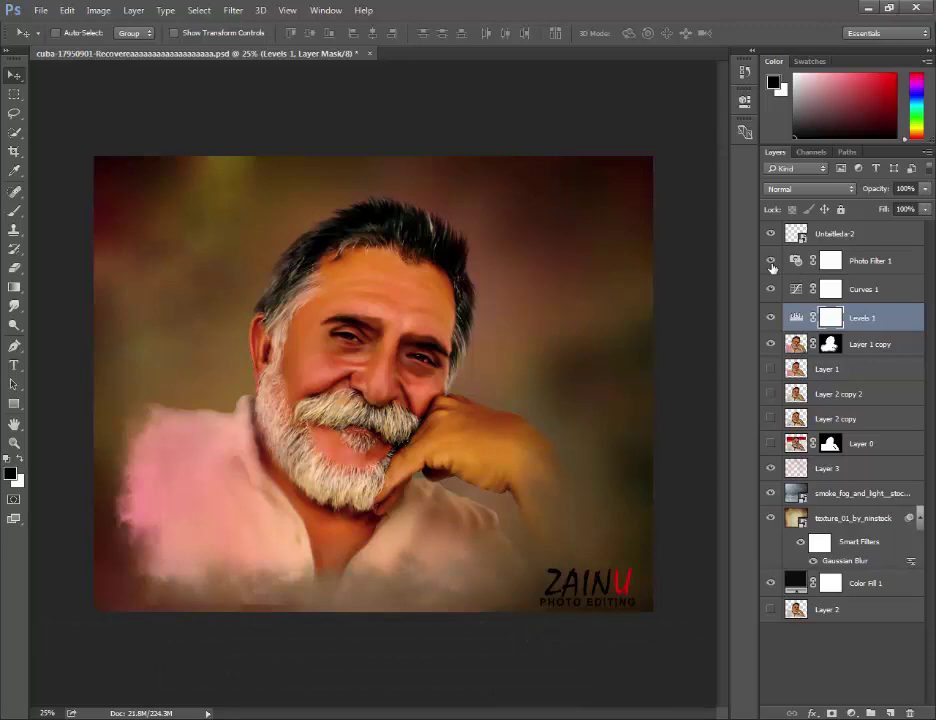
{"action": "left_click", "coordinate": [851, 262]}
Step: Compare Photo Filter 1 on and off, then delete it and select the logo layer
{"action": "left_click", "coordinate": [770, 261]}
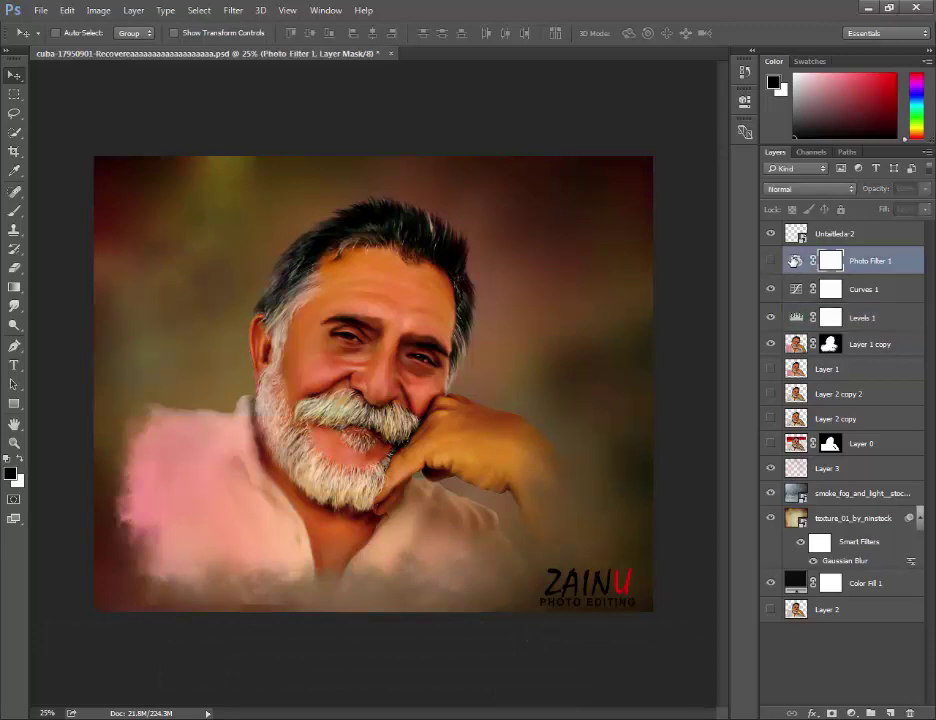
{"action": "left_click_drag", "start_coordinate": [878, 190], "coordinate": [791, 248]}
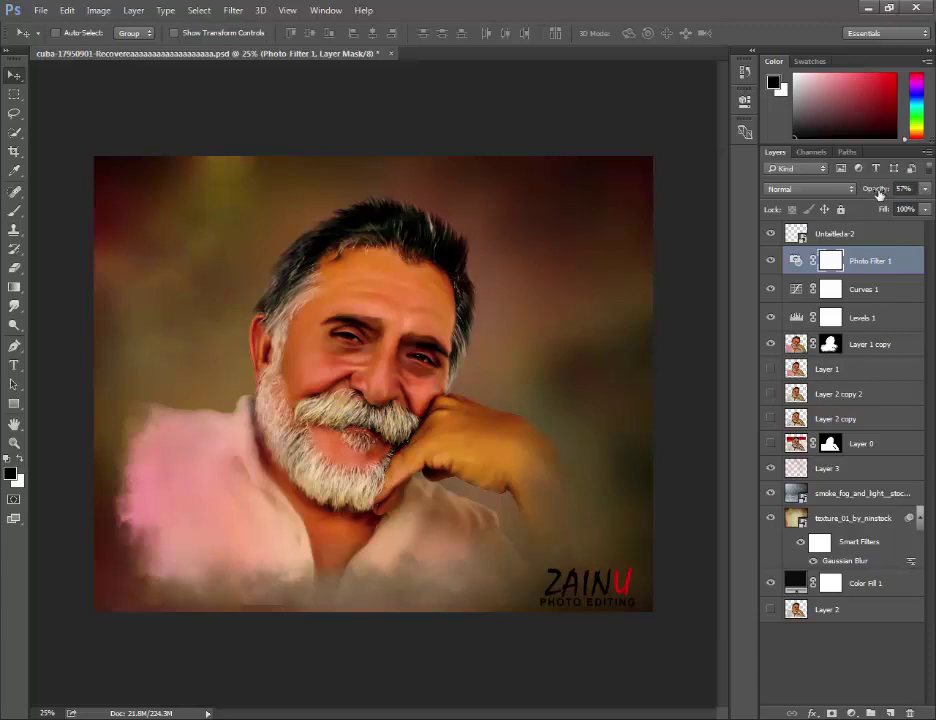
{"action": "left_click", "coordinate": [770, 262]}
{"action": "left_click", "coordinate": [770, 263]}
{"action": "left_click_drag", "start_coordinate": [870, 258], "coordinate": [910, 713]}
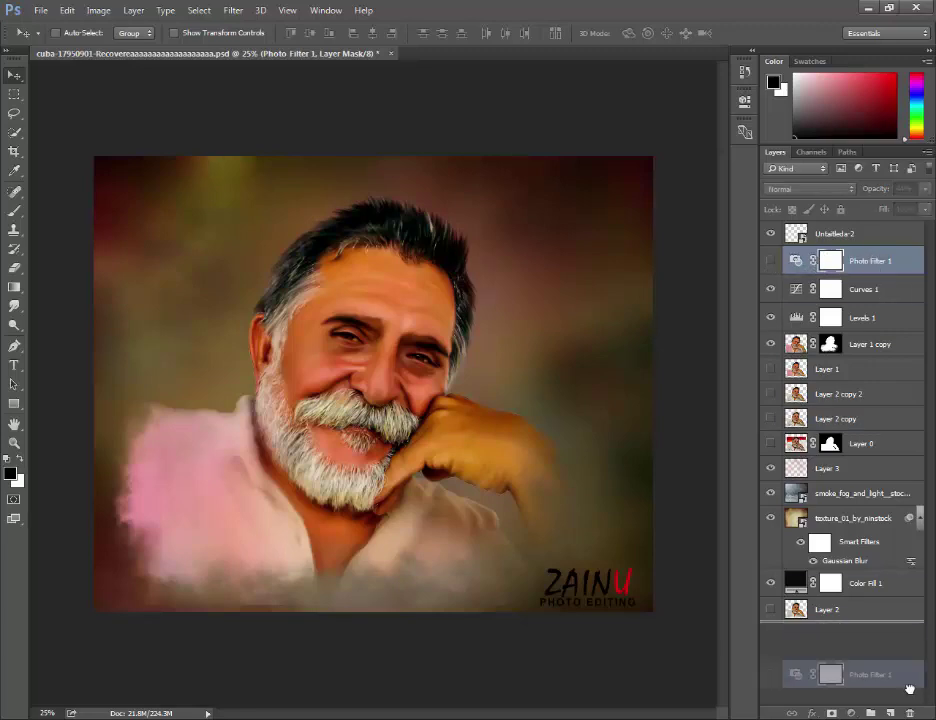
{"action": "left_click", "coordinate": [848, 231]}
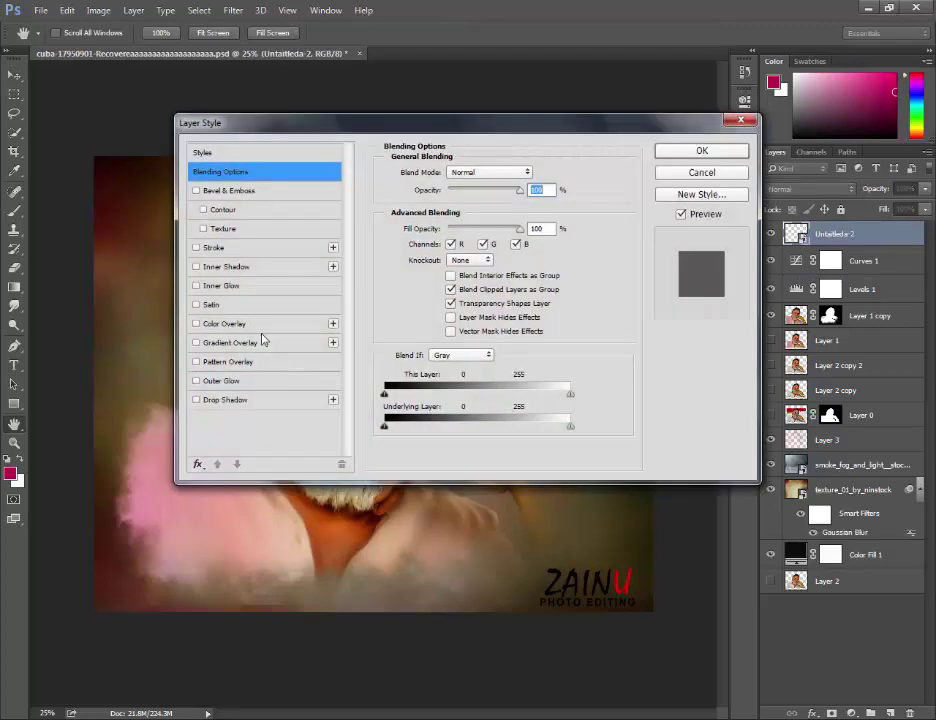
Step: Add a white (ffffff) Color Overlay effect to the ZAINU watermark layer
{"action": "left_click", "coordinate": [224, 323]}
{"action": "left_click", "coordinate": [536, 173]}
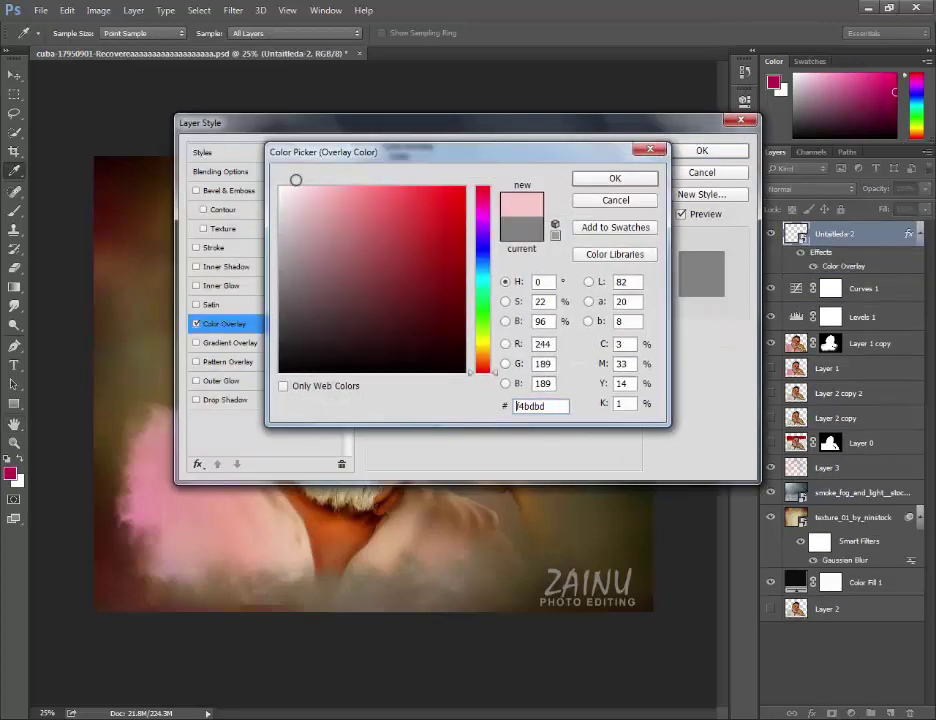
{"action": "left_click", "coordinate": [278, 190]}
{"action": "left_click", "coordinate": [617, 177]}
{"action": "left_click", "coordinate": [705, 151]}
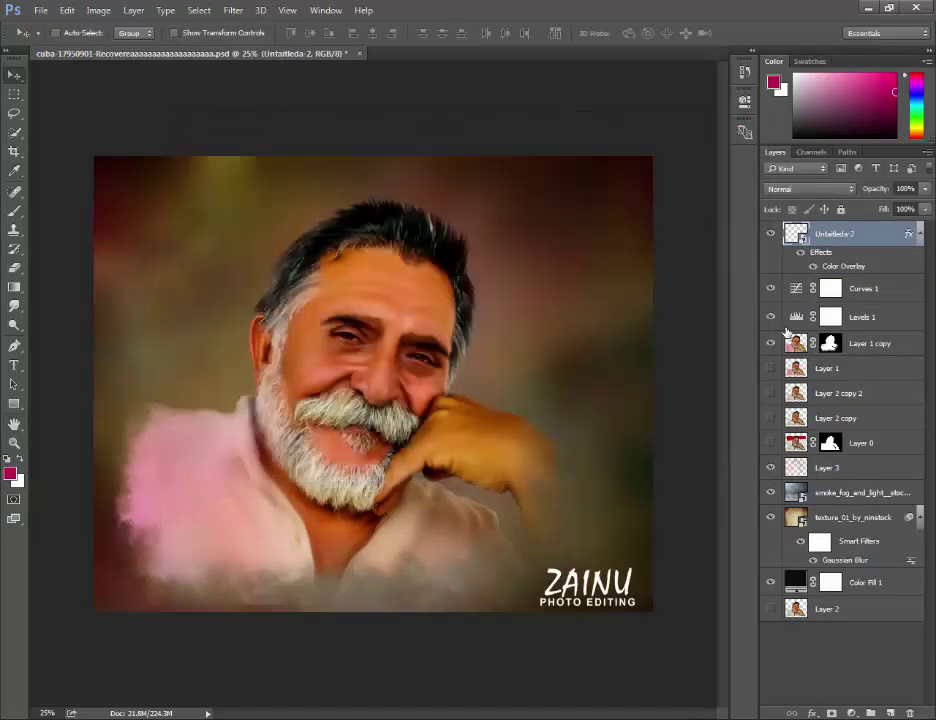
Step: Scale the ZAINU logo down to about 20% and nudge it right in the lower-right corner
{"action": "key", "text": "ctrl+t"}
{"action": "left_click_drag", "start_coordinate": [503, 545], "coordinate": [519, 551]}
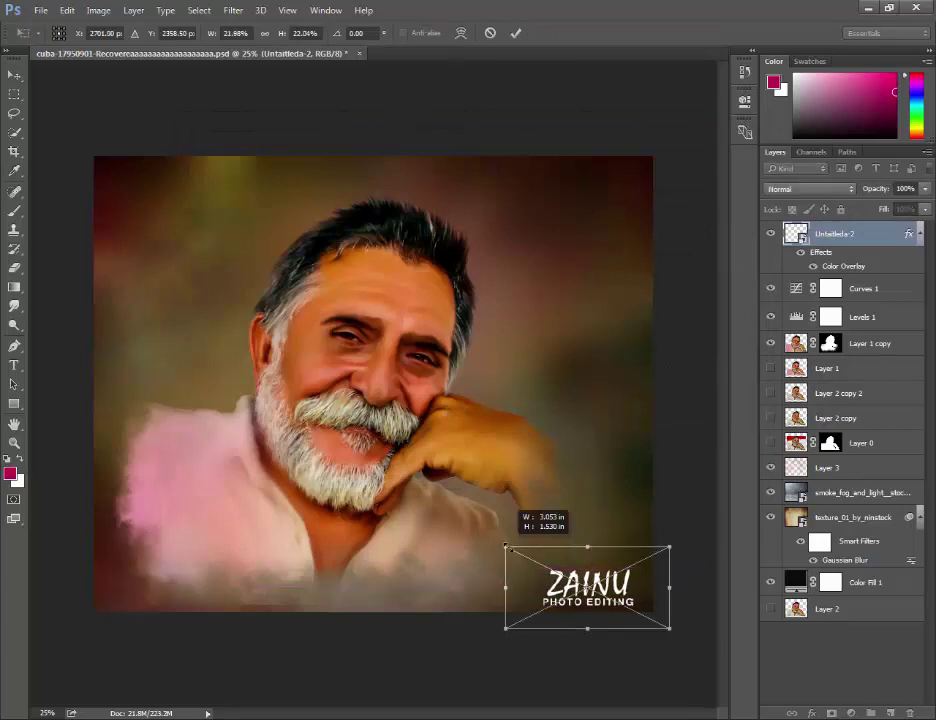
{"action": "left_click_drag", "start_coordinate": [592, 580], "coordinate": [601, 587]}
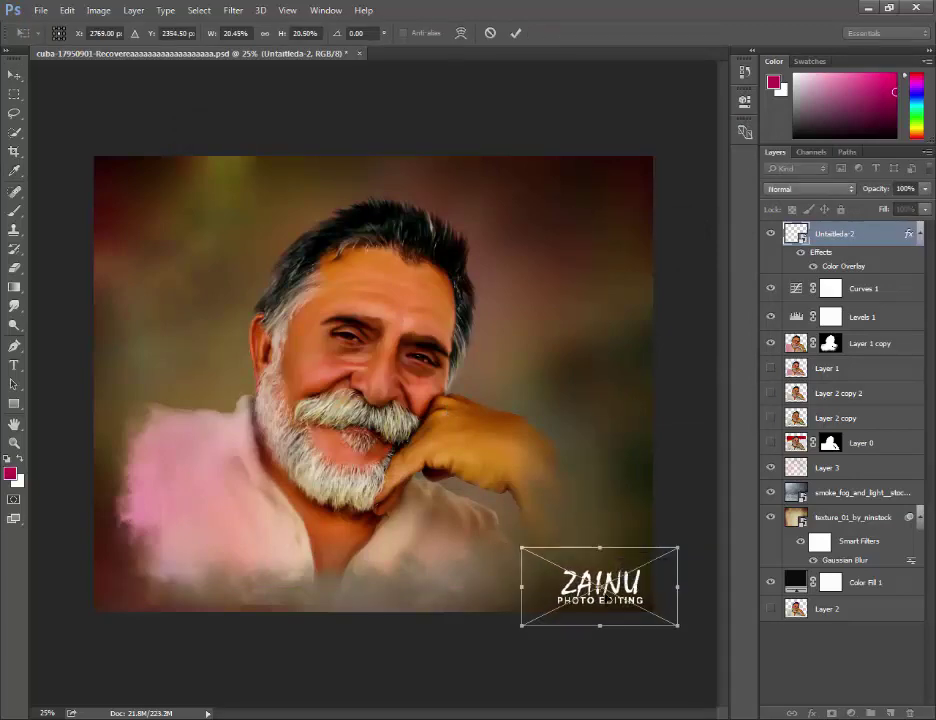
{"action": "key", "text": "Return"}
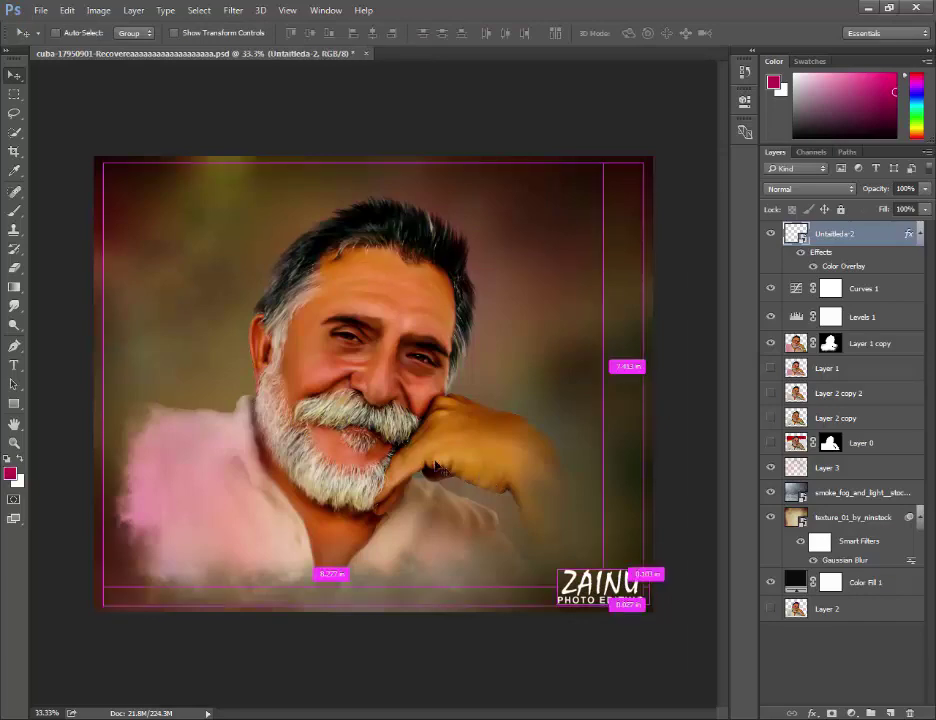
{"action": "scroll", "coordinate": [410, 457], "scroll_direction": "up", "scroll_amount": 2, "text": "alt"}
{"action": "scroll", "coordinate": [430, 463], "scroll_direction": "down", "scroll_amount": 2, "text": "alt"}
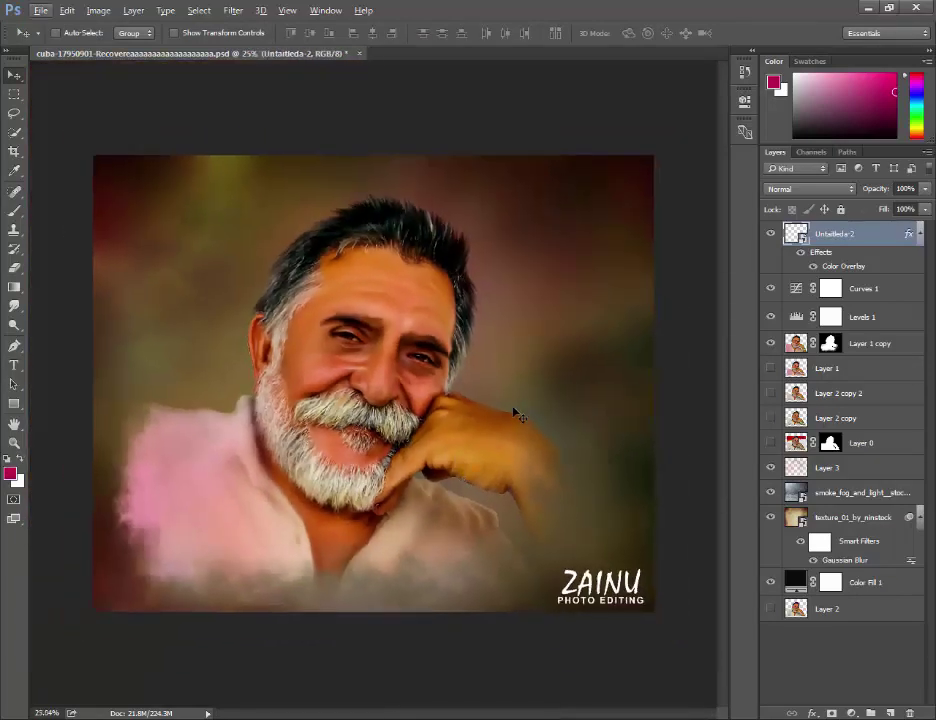
{"action": "key", "text": "Right"}
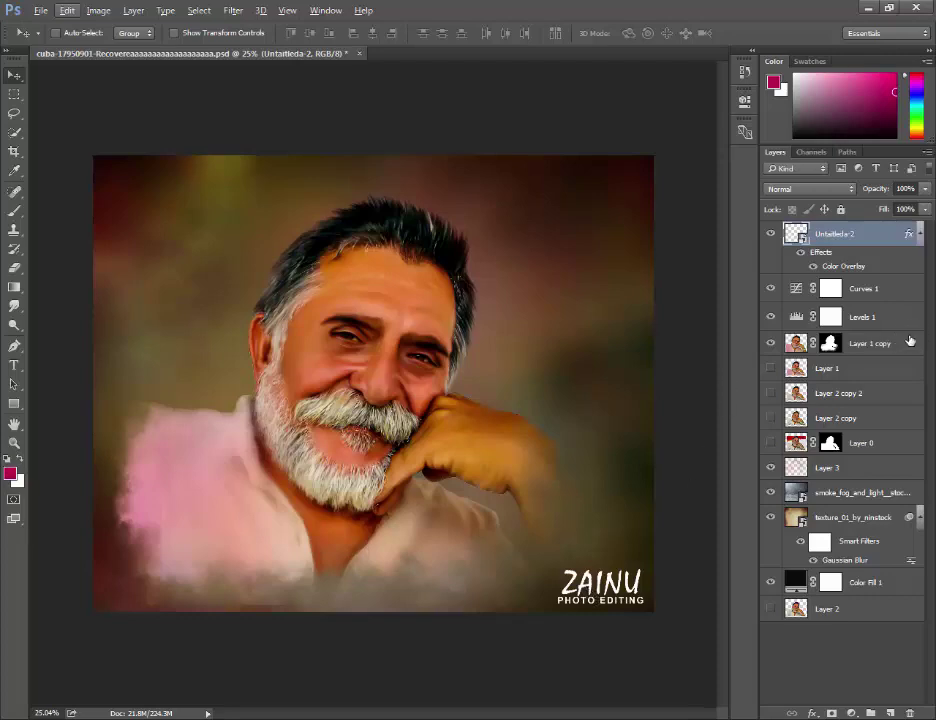
Step: Group Curves 1, Levels 1 and Layer 1 copy into Group 1, undoing an accidental merge
{"action": "left_click", "coordinate": [884, 291]}
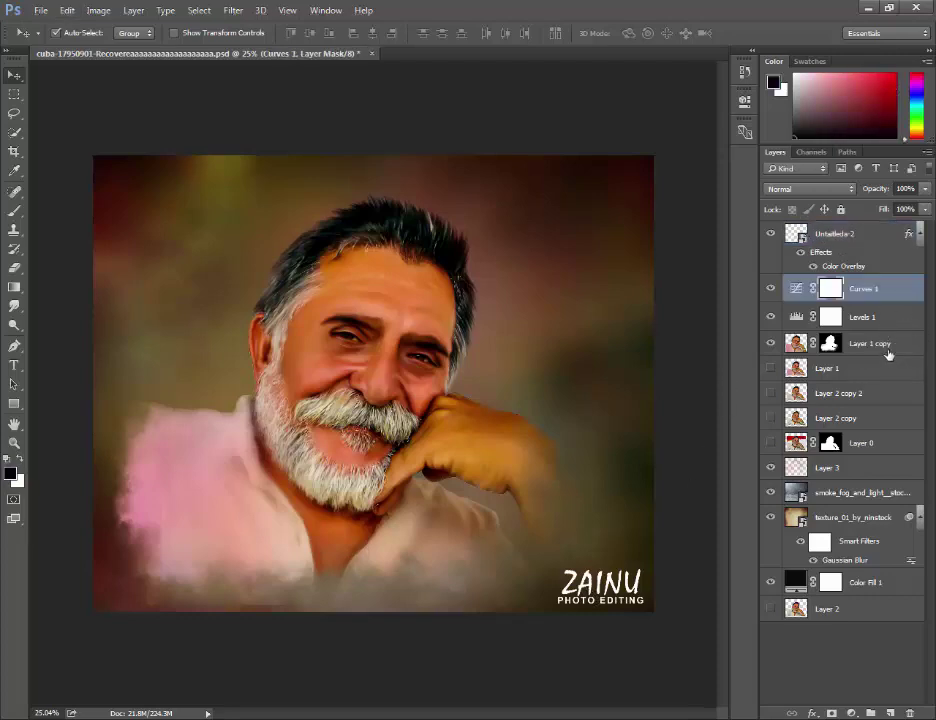
{"action": "left_click", "coordinate": [888, 355]}
{"action": "left_click", "coordinate": [888, 317]}
{"action": "left_click", "coordinate": [888, 345]}
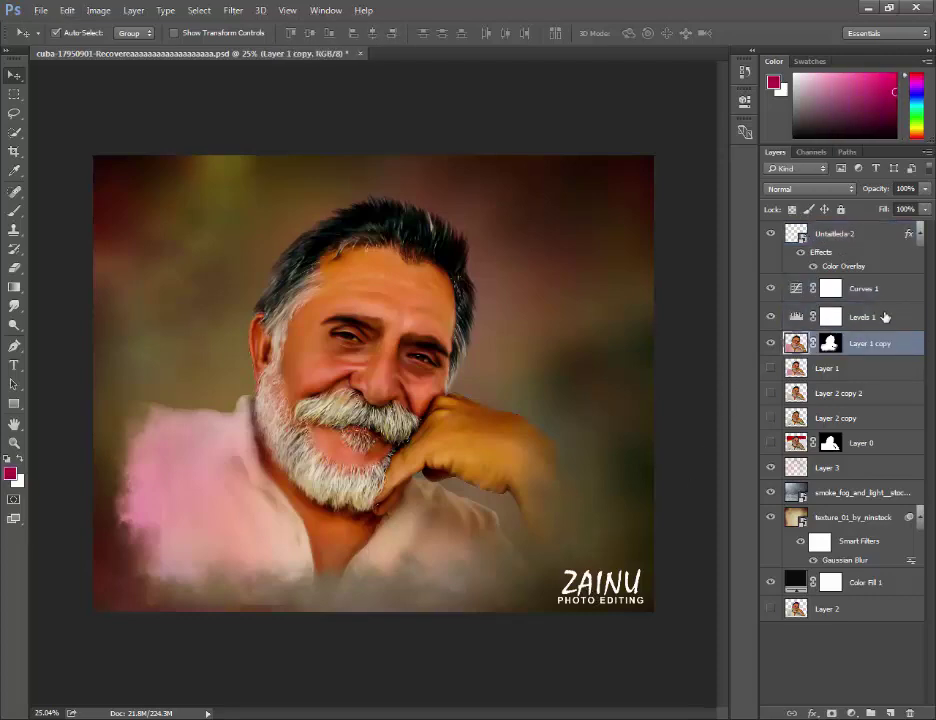
{"action": "left_click", "coordinate": [885, 296], "text": "shift"}
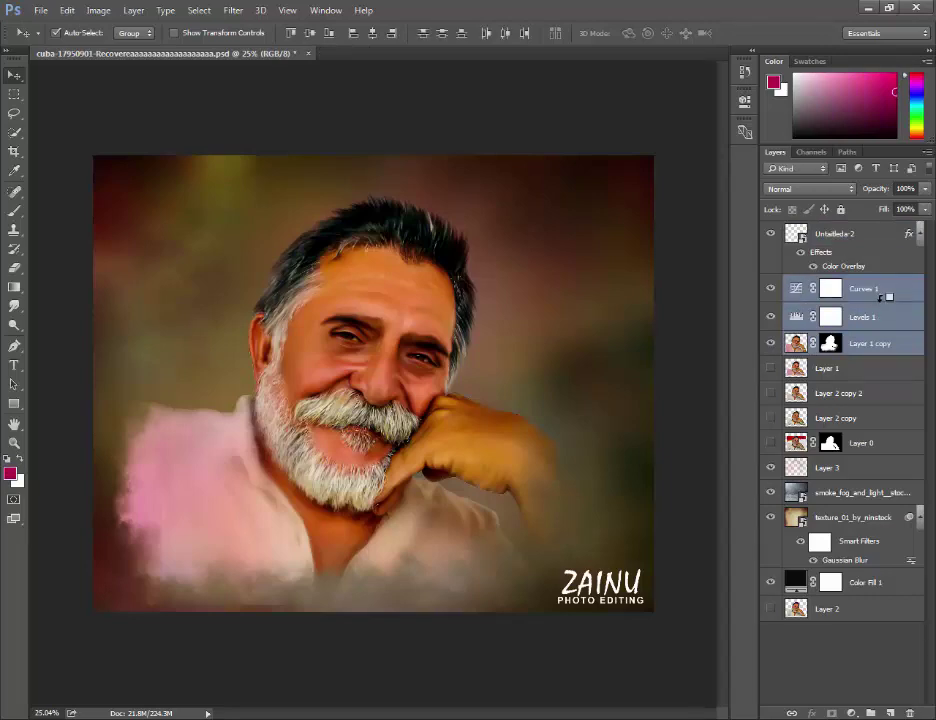
{"action": "key", "text": "ctrl+alt+e"}
{"action": "key", "text": "ctrl+z"}
{"action": "left_click", "coordinate": [860, 340]}
{"action": "left_click", "coordinate": [863, 292]}
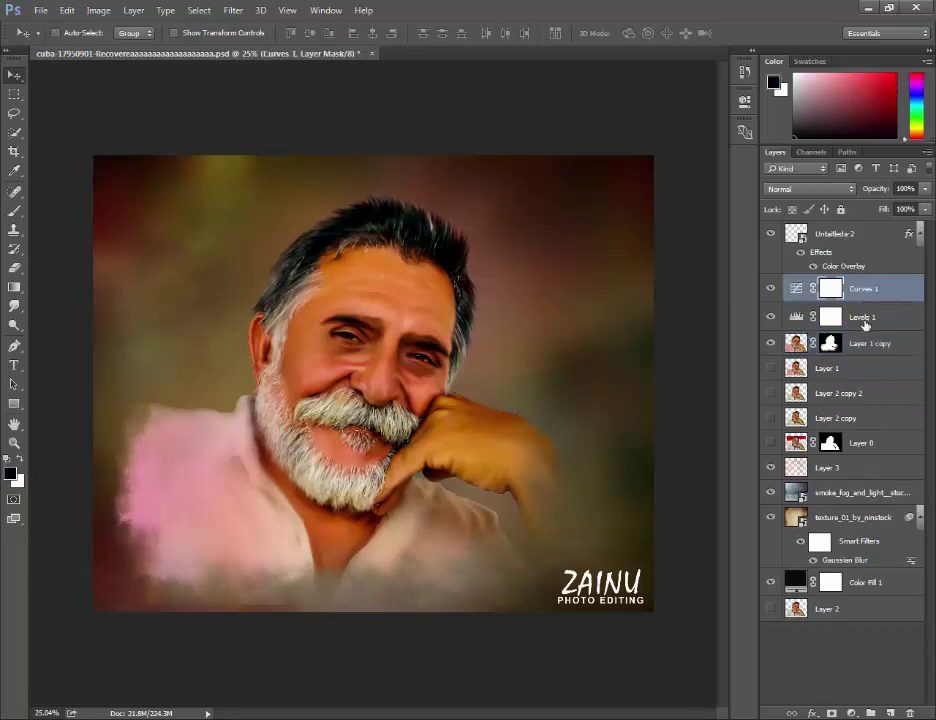
{"action": "left_click", "coordinate": [867, 342]}
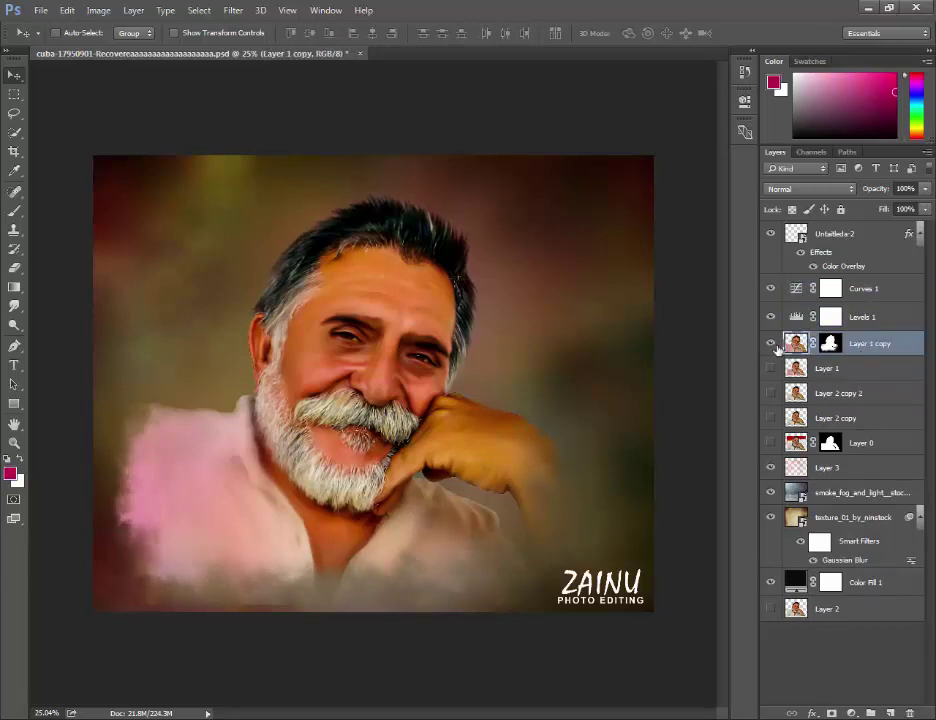
{"action": "left_click", "coordinate": [885, 290], "text": "shift"}
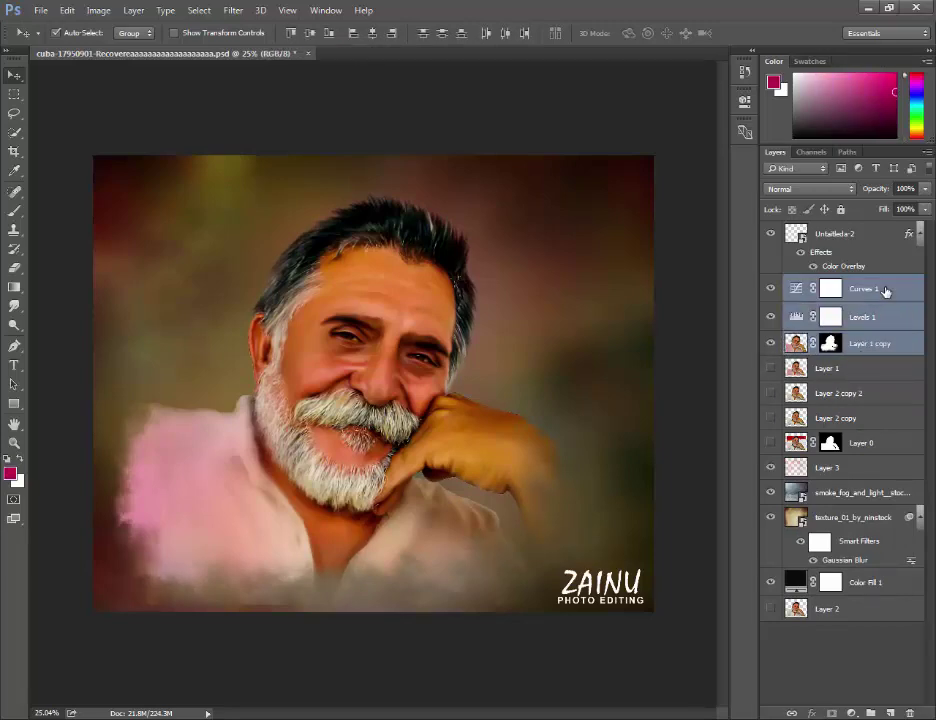
{"action": "key", "text": "ctrl+g"}
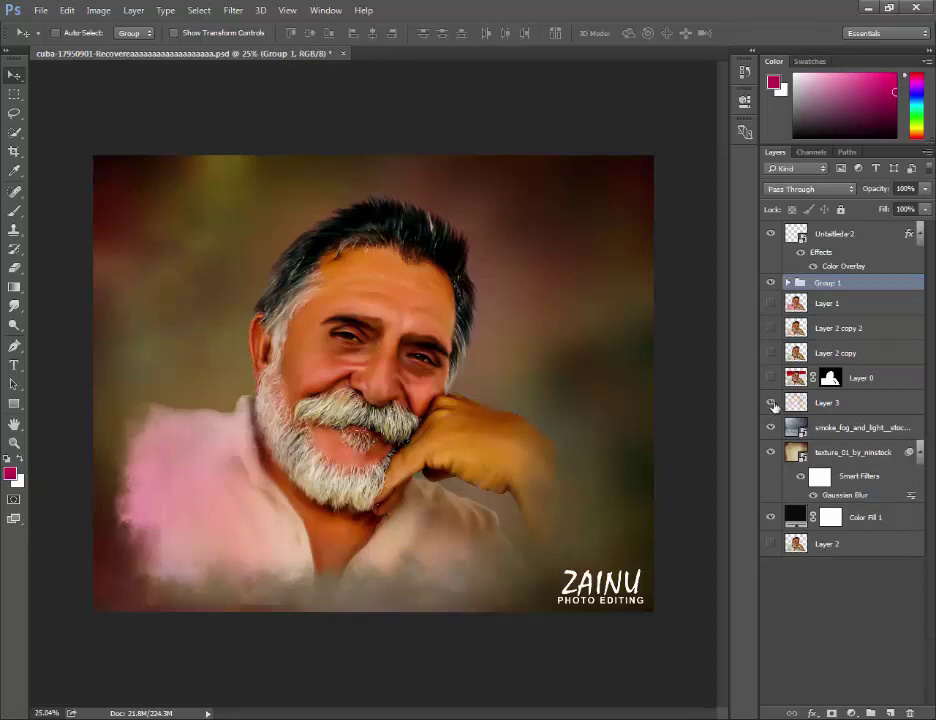
Step: Group the layers from Layer 3 to Color Fill 1 and name the group BG
{"action": "left_click", "coordinate": [850, 403]}
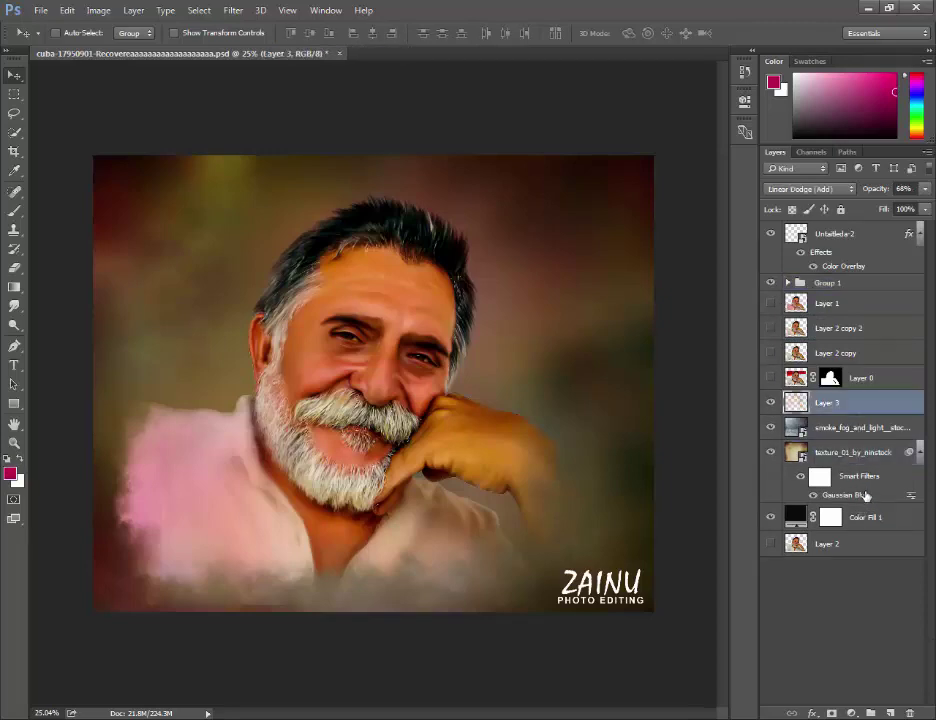
{"action": "left_click", "coordinate": [869, 517], "text": "shift"}
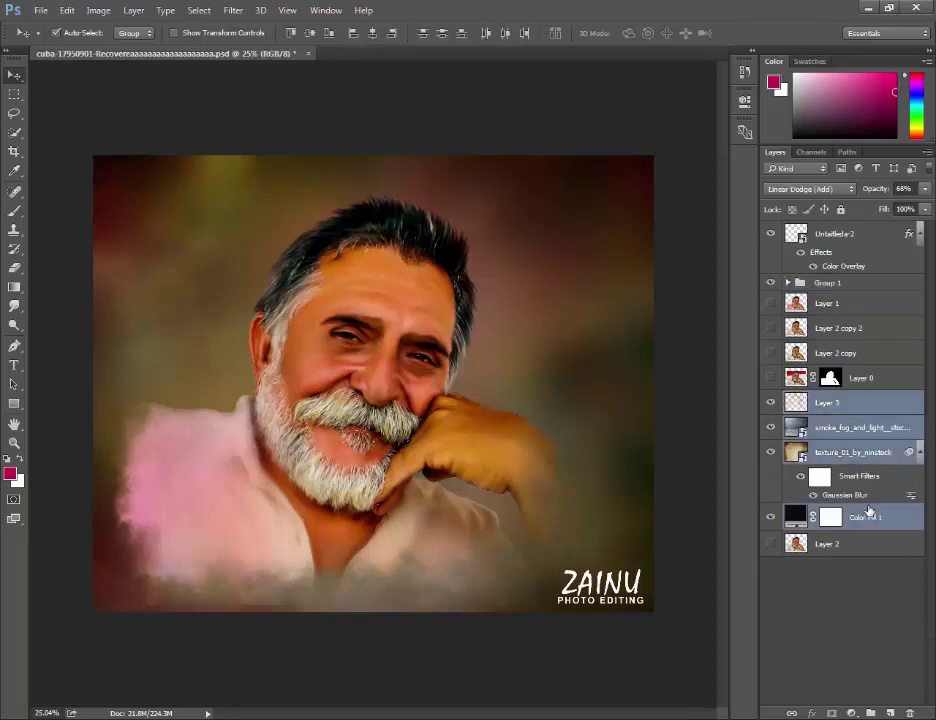
{"action": "key", "text": "ctrl+g"}
{"action": "double_click", "coordinate": [830, 399]}
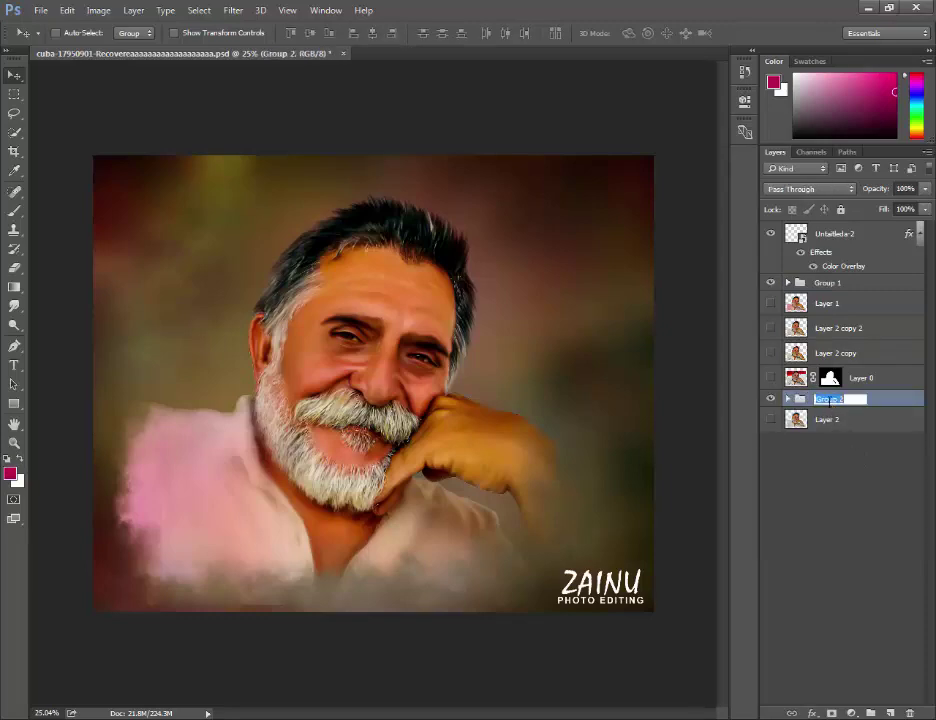
{"action": "type", "text": "BG"}
{"action": "key", "text": "Return"}
{"action": "left_click", "coordinate": [814, 305]}
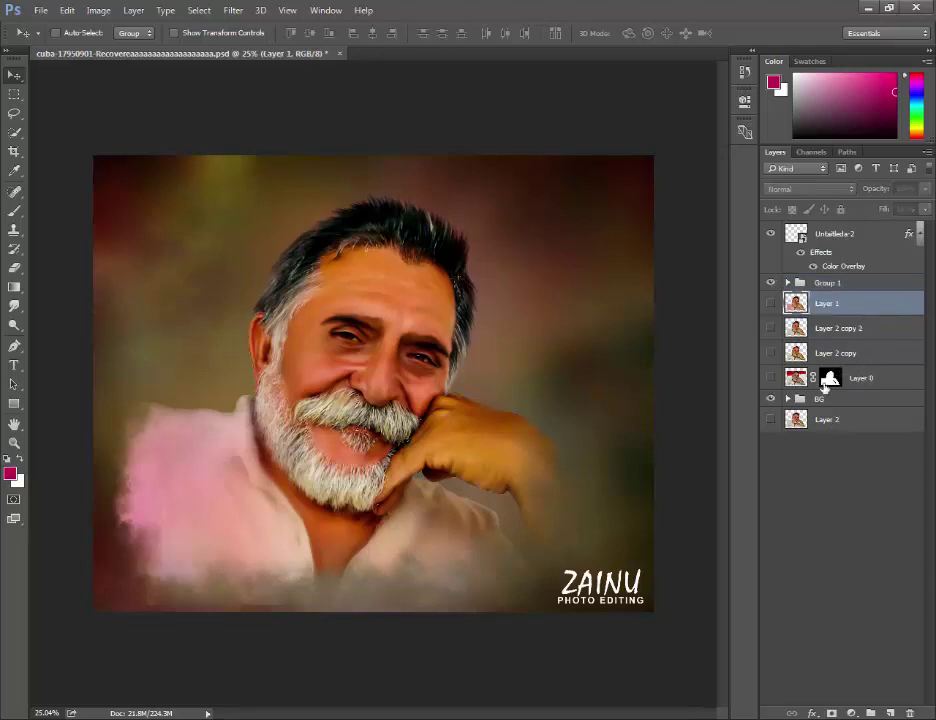
Step: Toggle Layer 0 and the painted result to compare with the original photo, leaving Layer 0 hidden
{"action": "left_click", "coordinate": [770, 378]}
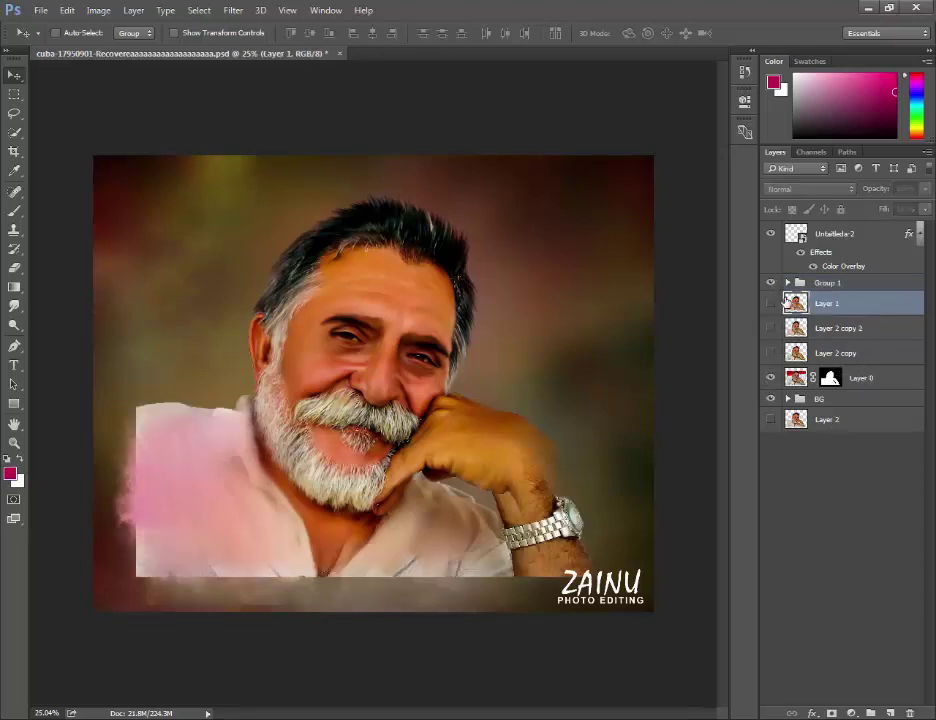
{"action": "left_click", "coordinate": [777, 289]}
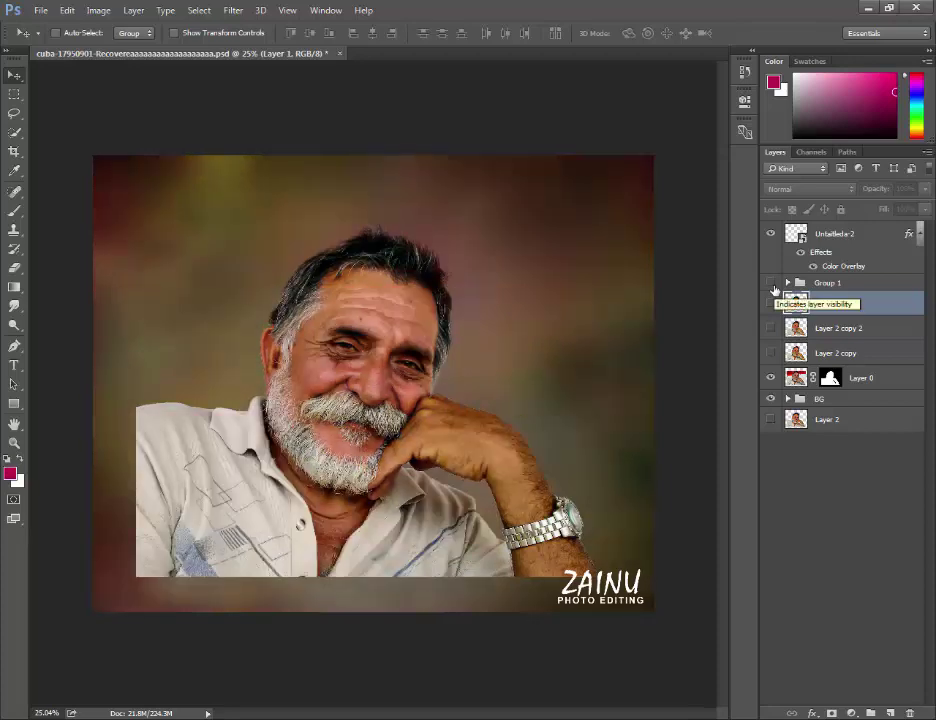
{"action": "left_click", "coordinate": [774, 288]}
{"action": "left_click", "coordinate": [771, 379]}
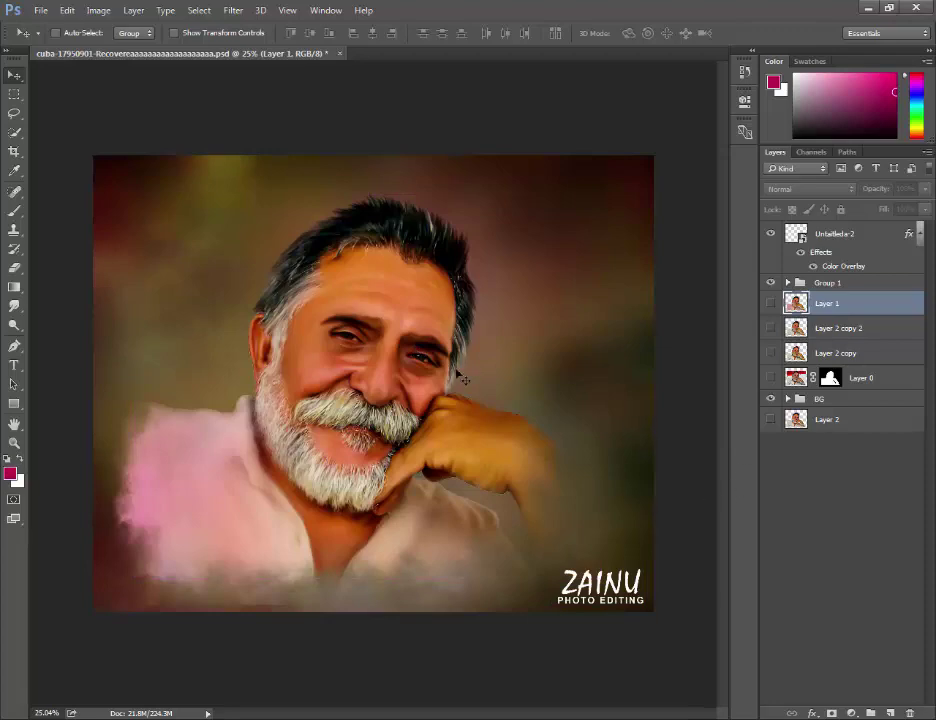
Step: Expand Group 1 to reveal Curves 1, Levels 1 and Layer 1 copy
{"action": "scroll", "coordinate": [430, 390], "scroll_direction": "up", "scroll_amount": 2}
{"action": "scroll", "coordinate": [435, 397], "scroll_direction": "down", "scroll_amount": 1}
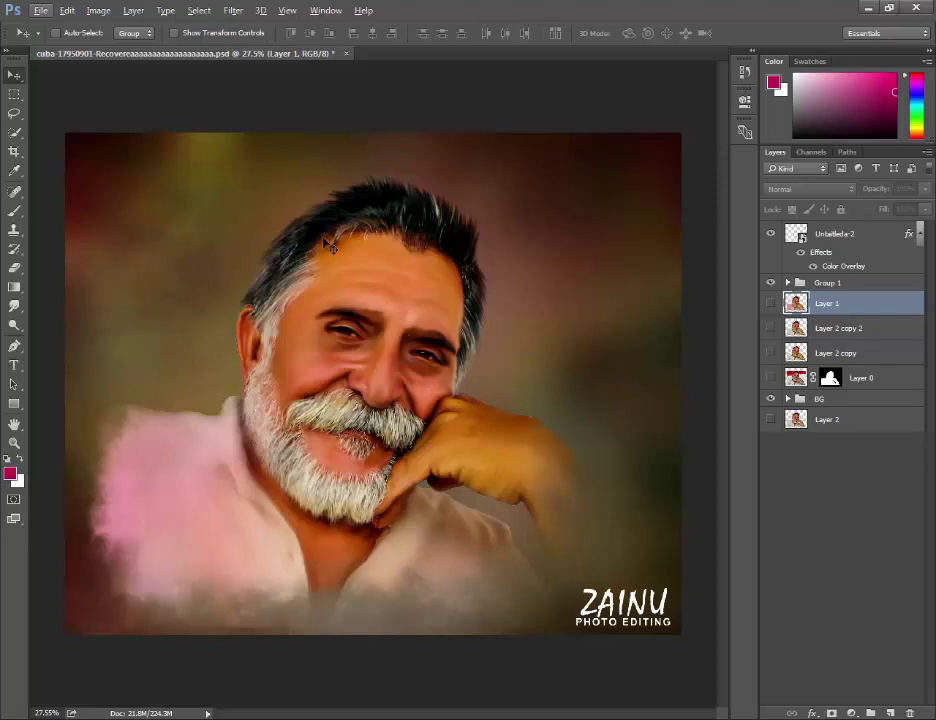
{"action": "left_click", "coordinate": [788, 283]}
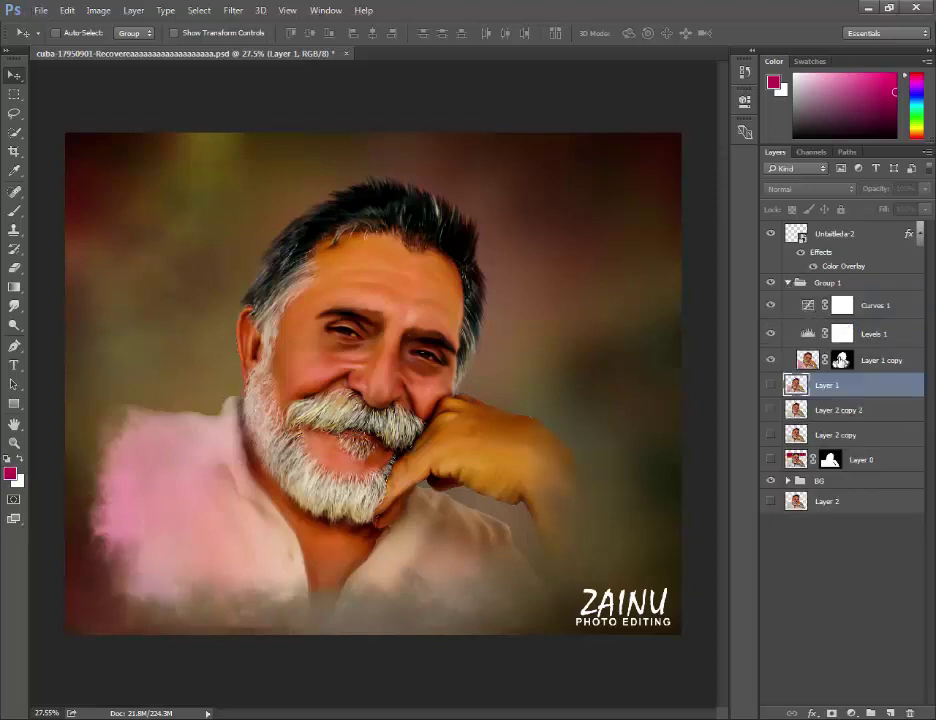
{"action": "key", "text": "d"}
{"action": "left_click", "coordinate": [840, 360]}
{"action": "key", "text": "b"}
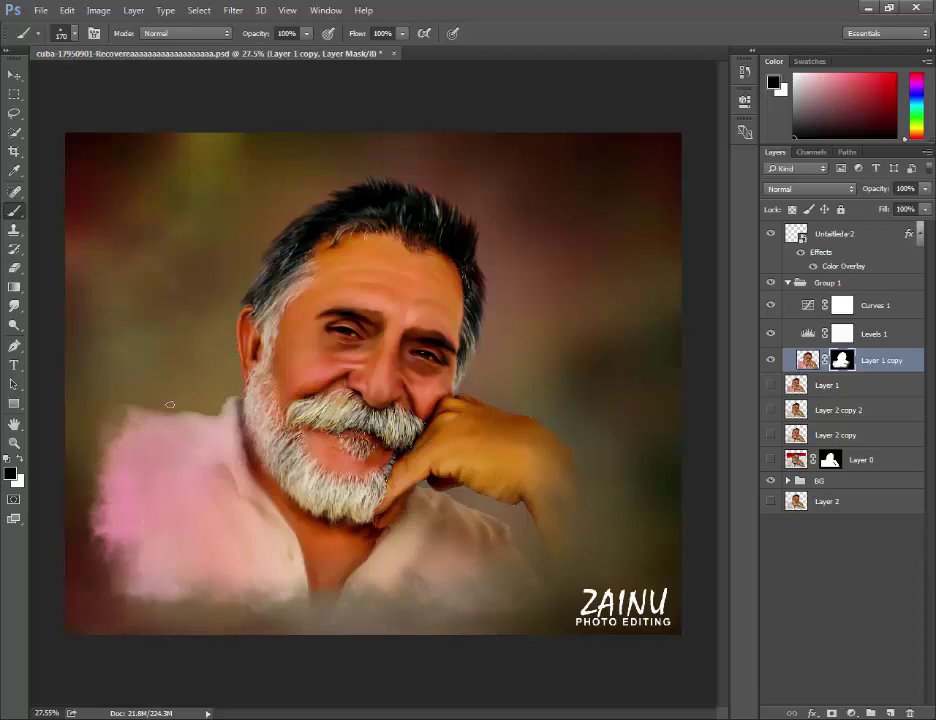
{"action": "scroll", "coordinate": [160, 295], "scroll_direction": "down", "scroll_amount": 1}
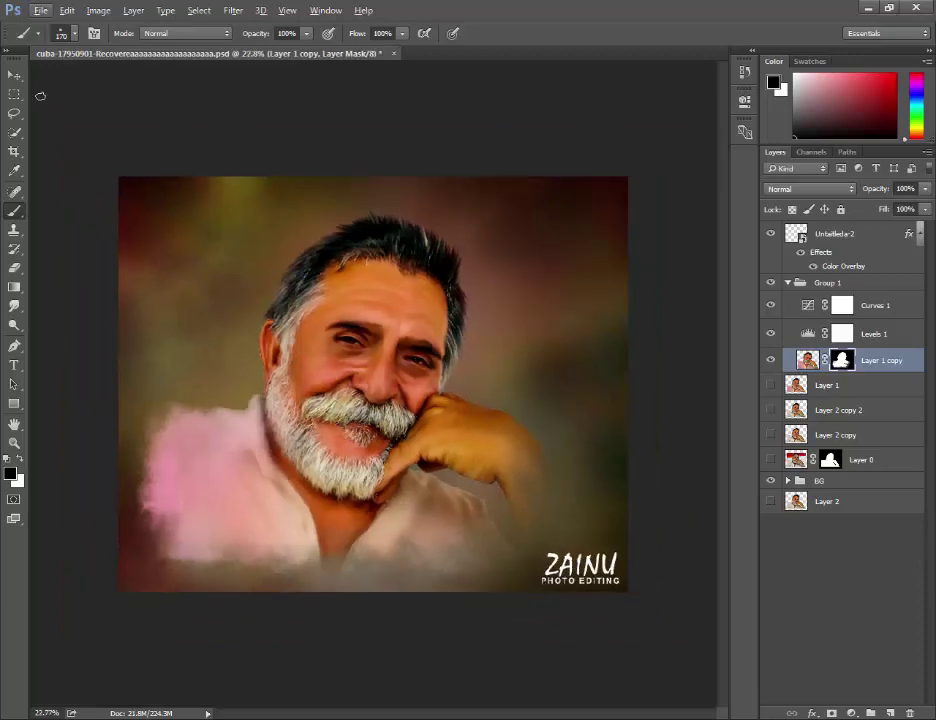
{"action": "left_click", "coordinate": [14, 75]}
{"action": "scroll", "coordinate": [385, 367], "scroll_direction": "up", "scroll_amount": 1}
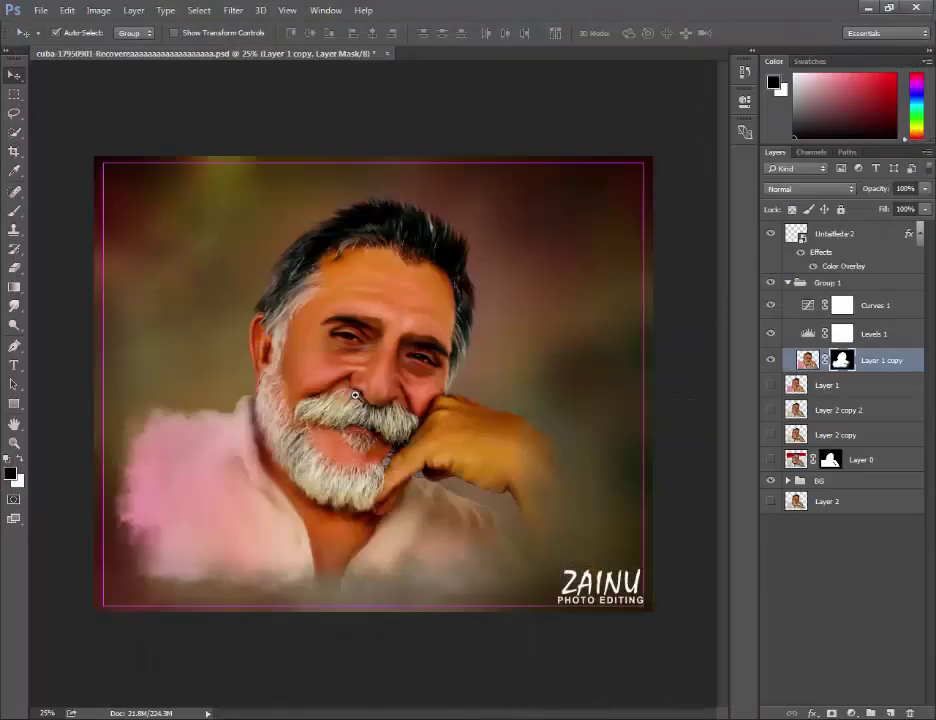
{"action": "key", "text": "ctrl+plus"}
{"action": "scroll", "coordinate": [398, 428], "scroll_direction": "down", "scroll_amount": 3}
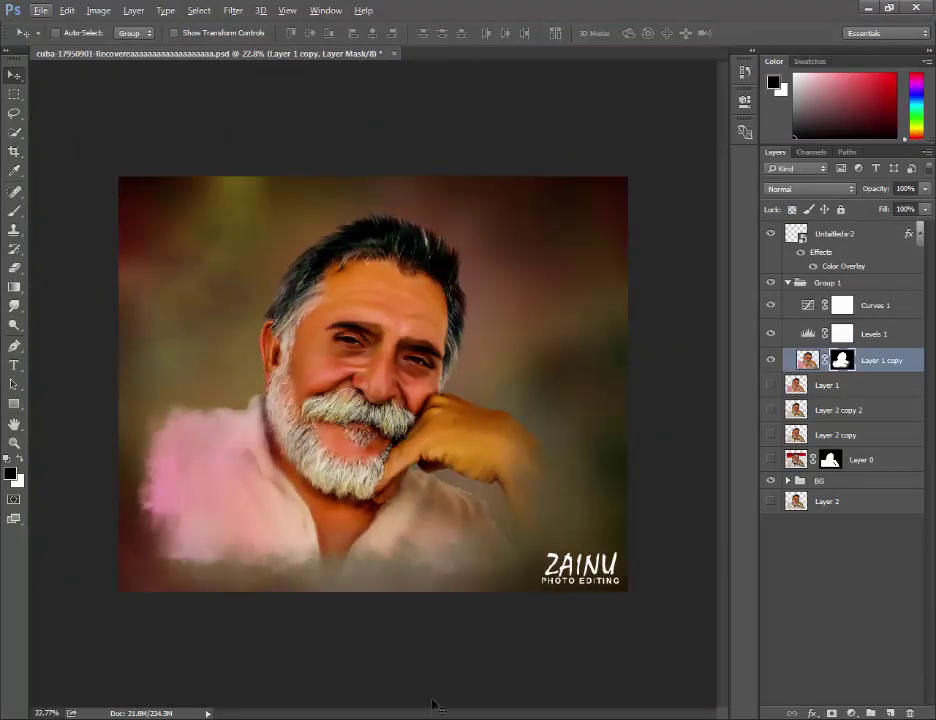